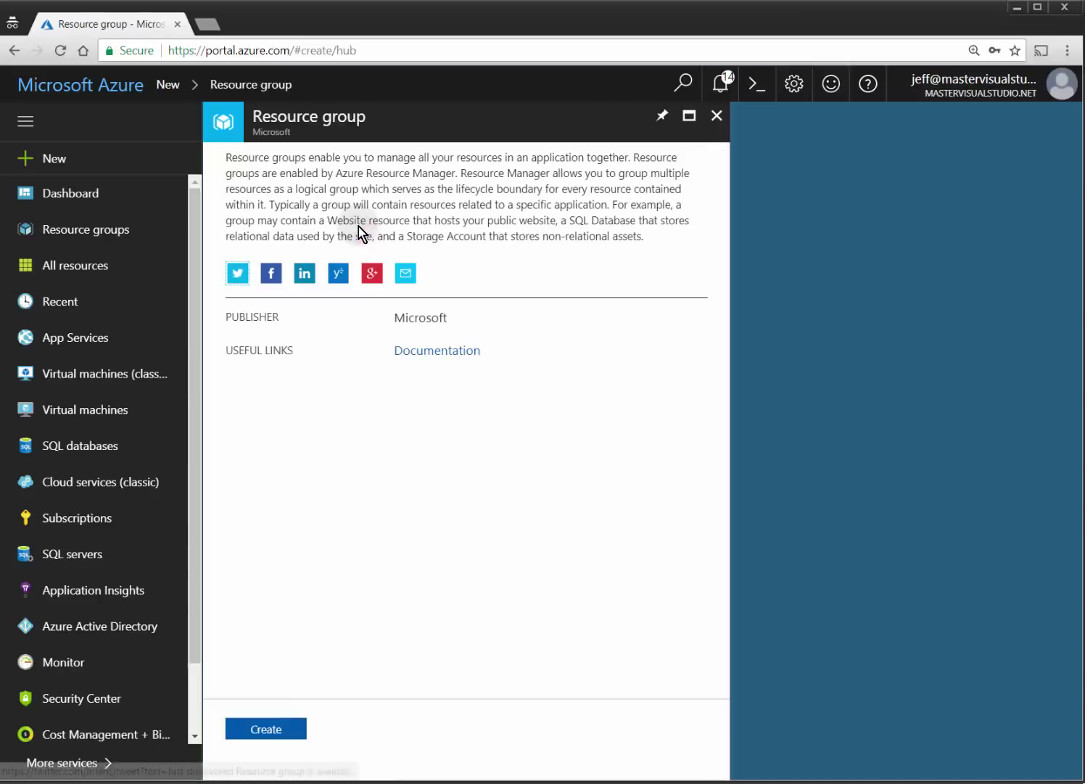
Create an empty resource group named ADDSTest in BizSpark, East US.
left_click(276, 729)
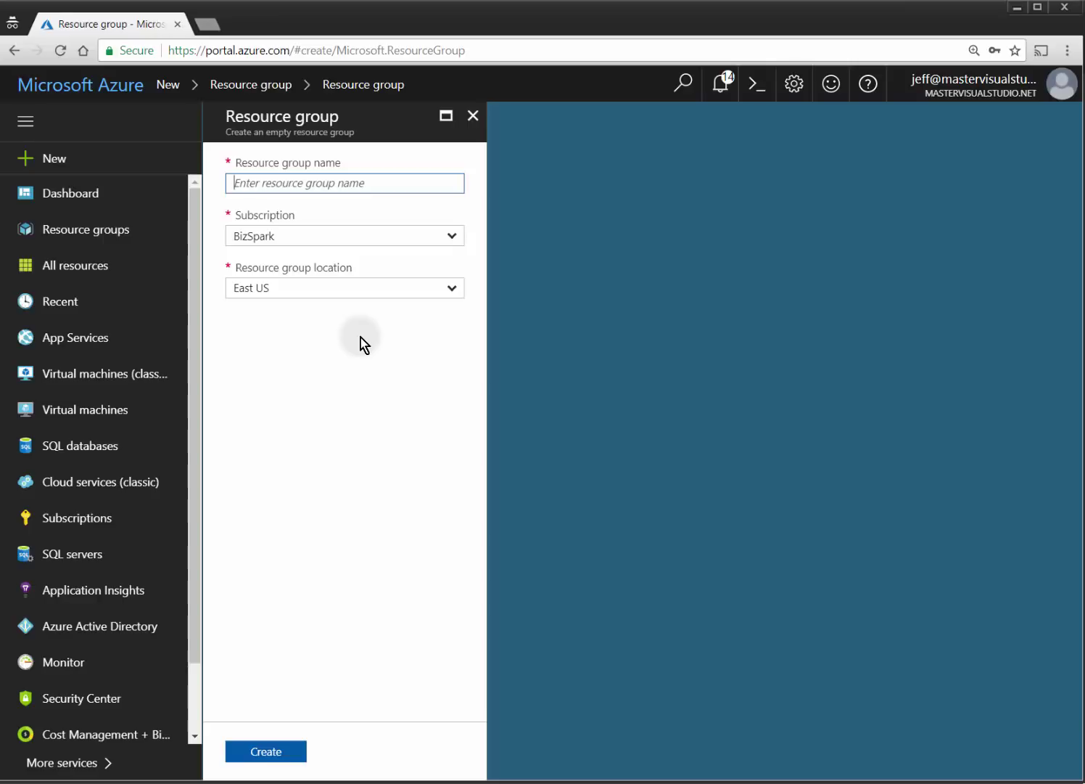
type("ADDS")
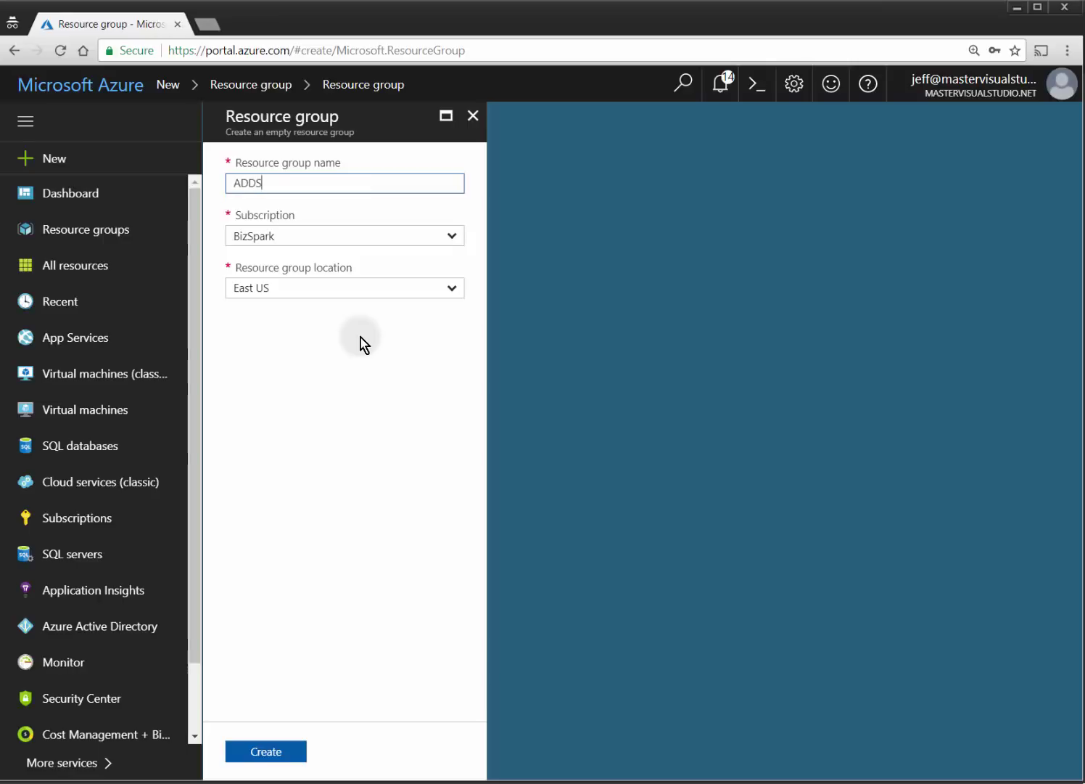
type("Test")
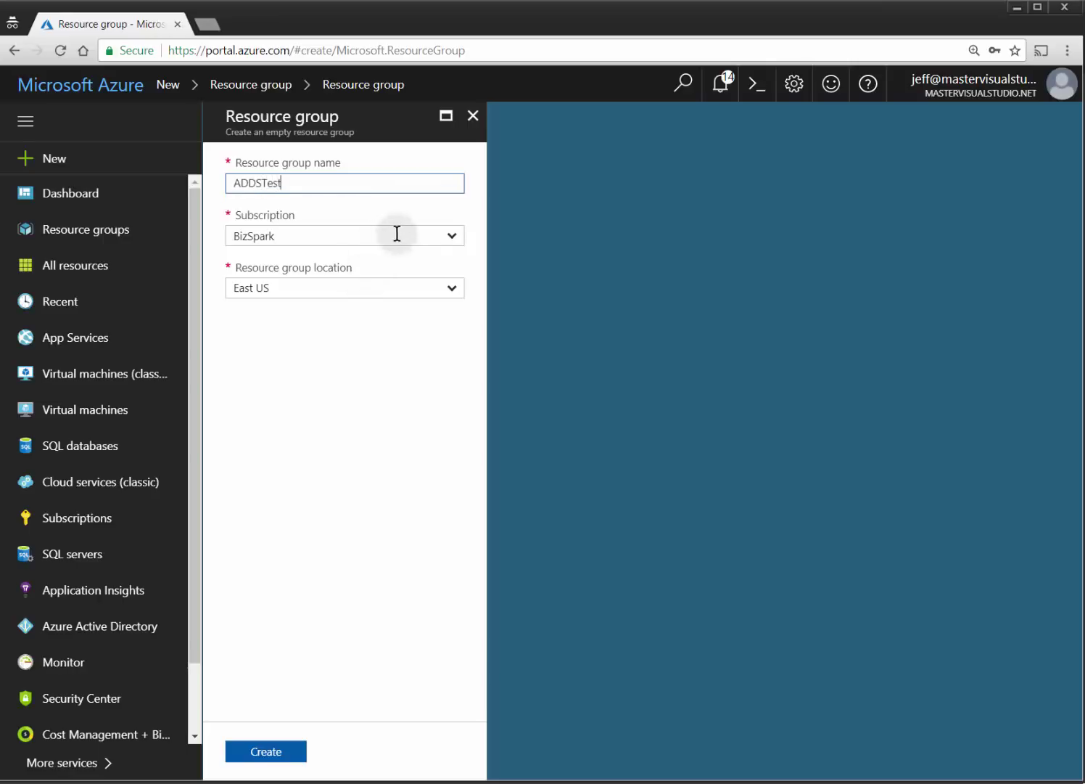
left_click(289, 751)
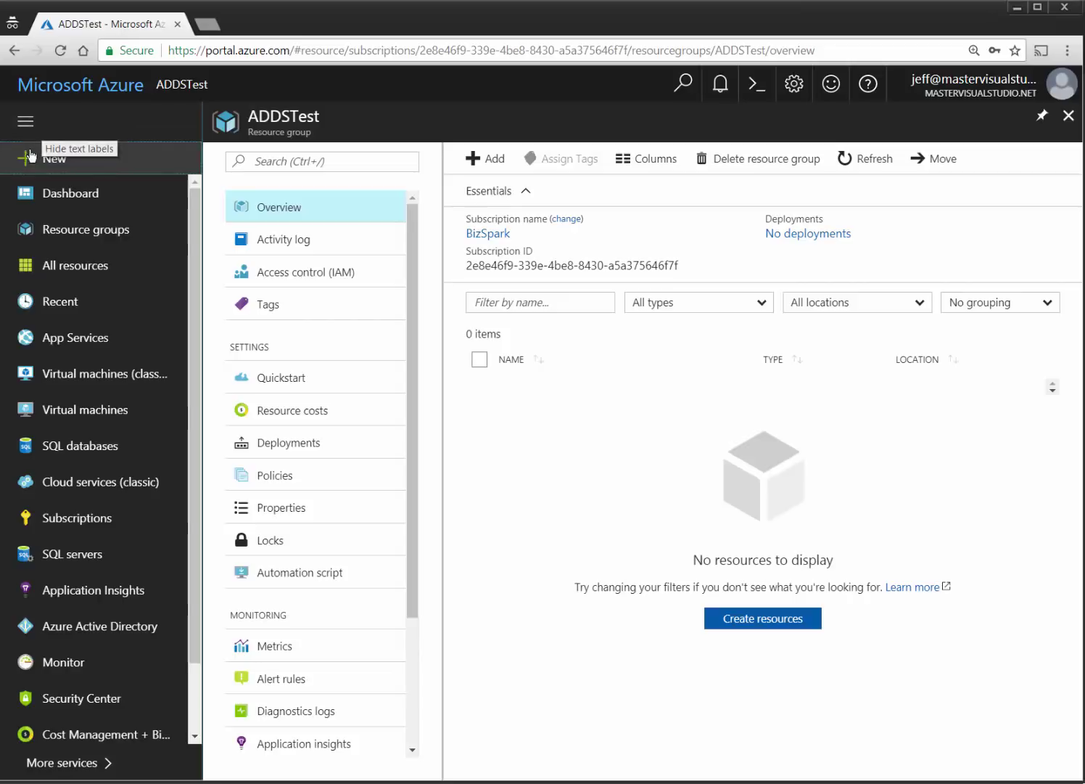
Find the Virtual network offering in the Marketplace and start creating one.
left_click(107, 158)
type("v")
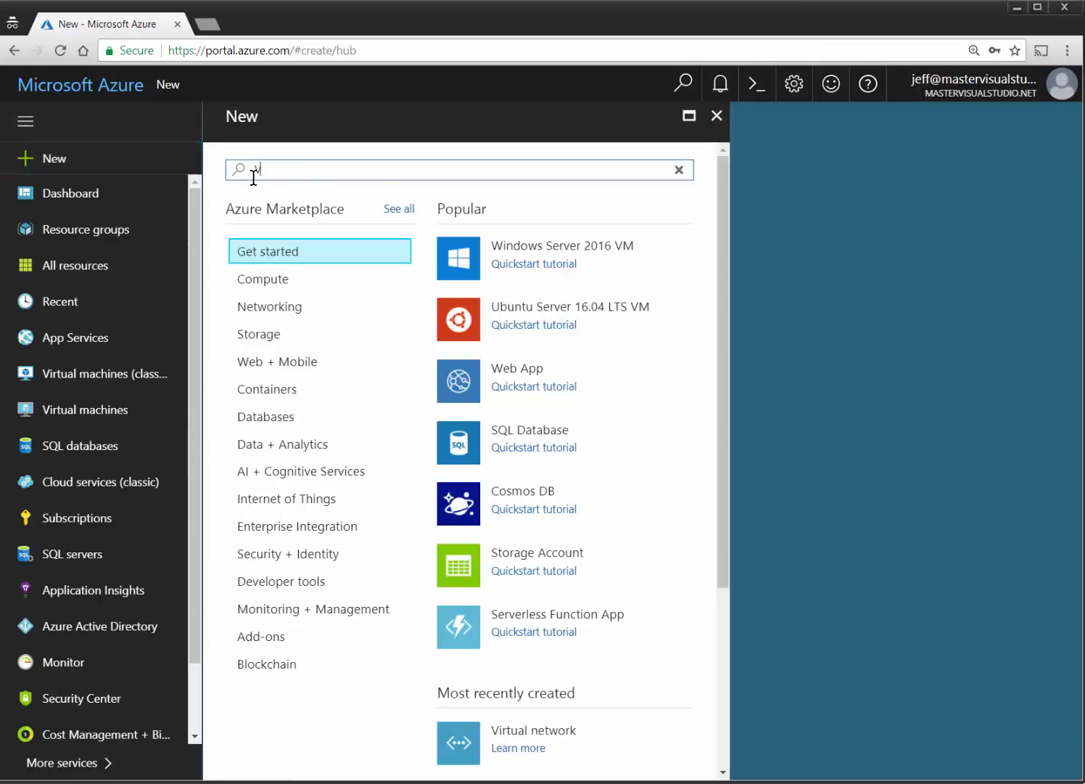
type("irtual")
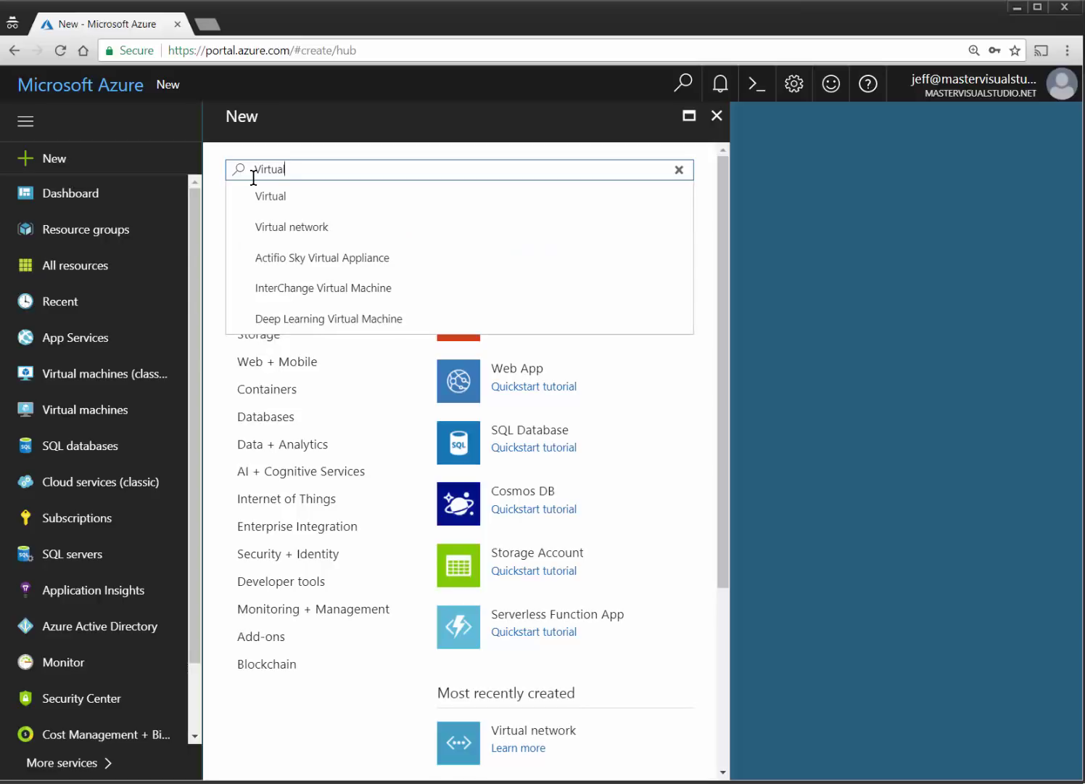
key("Down")
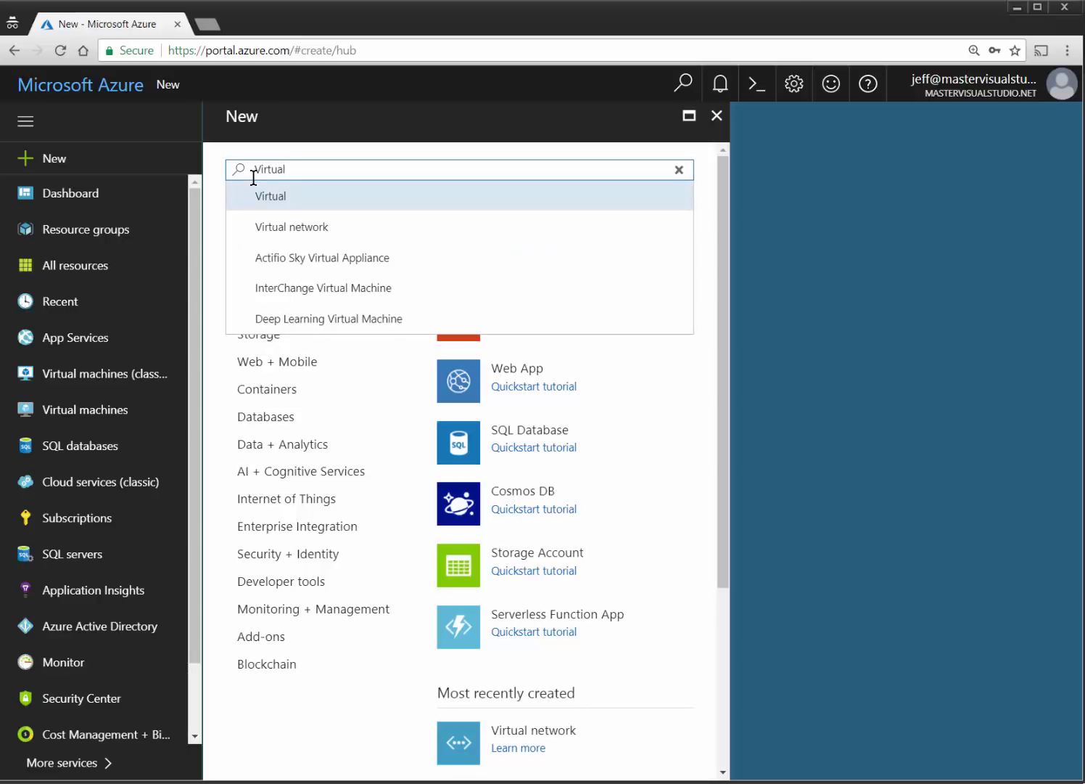
key("Down")
key("Return")
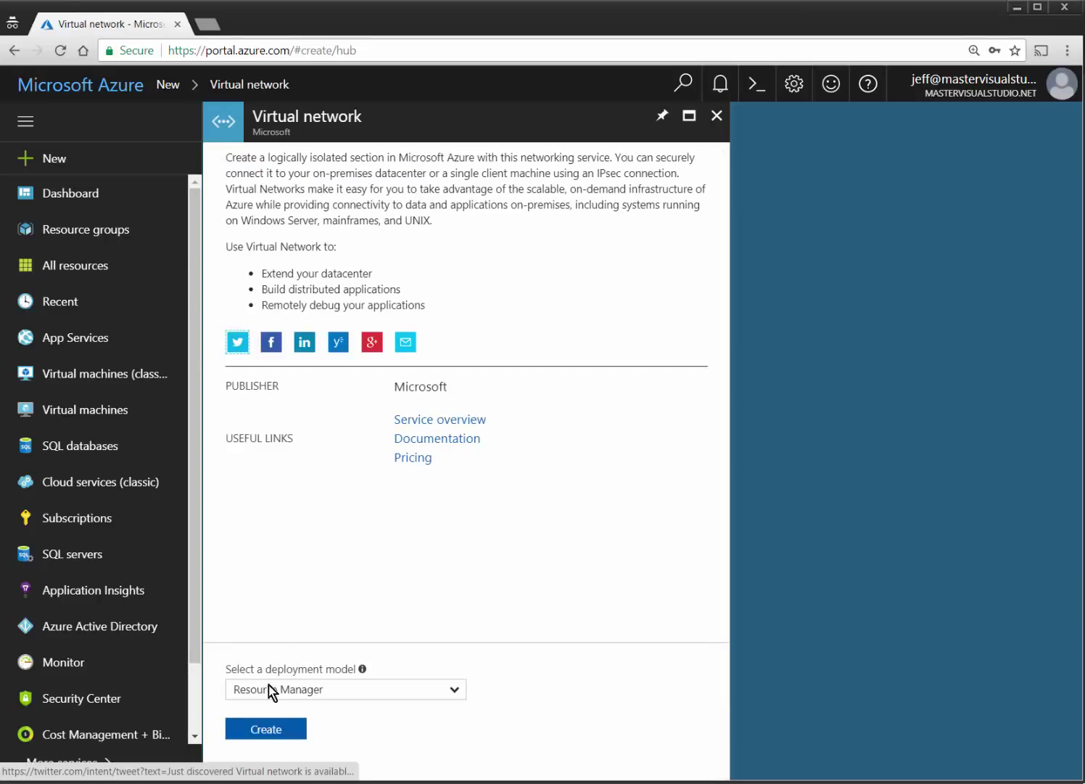
left_click(261, 728)
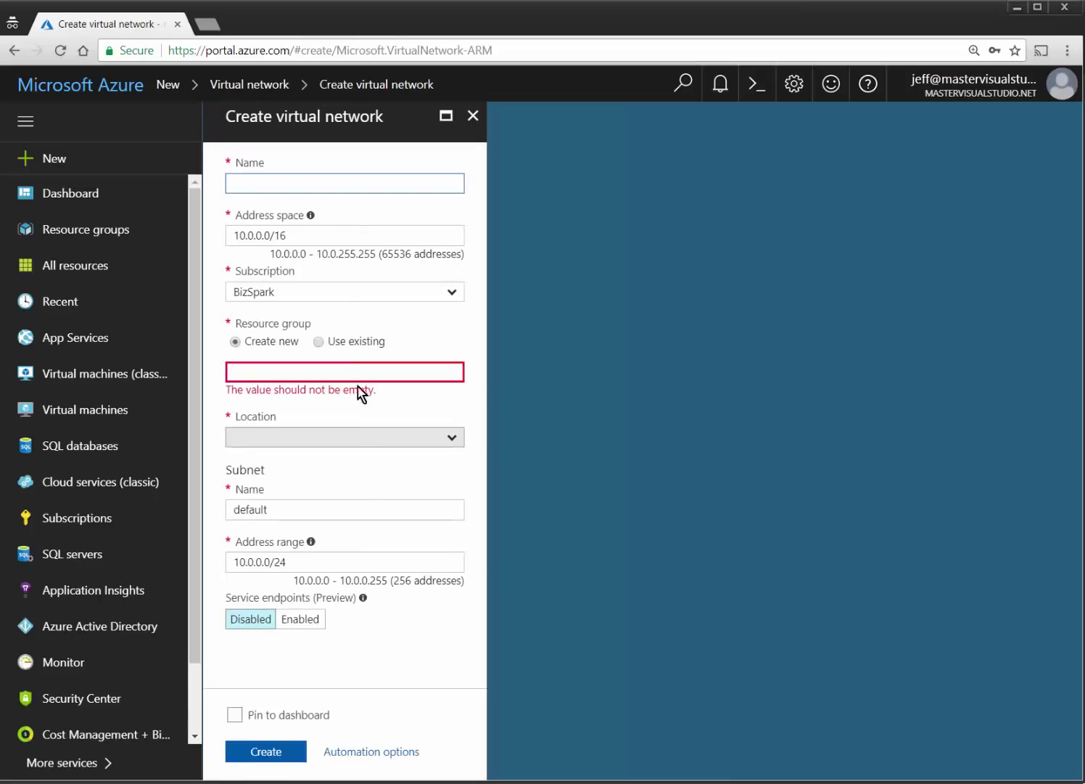
Name the network ADDSNetwork with address space 10.0.0.0/16.
type("ADD")
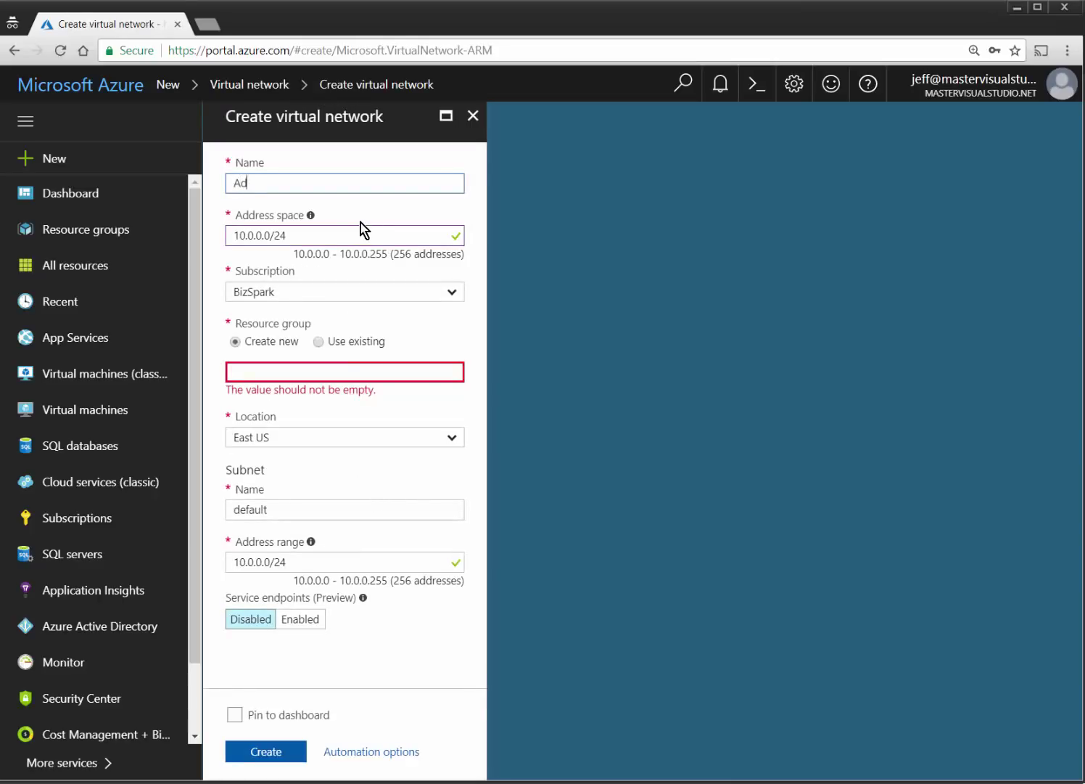
type("SNetwork")
key("Tab")
key("End")
key("BackSpace")
key("BackSpace")
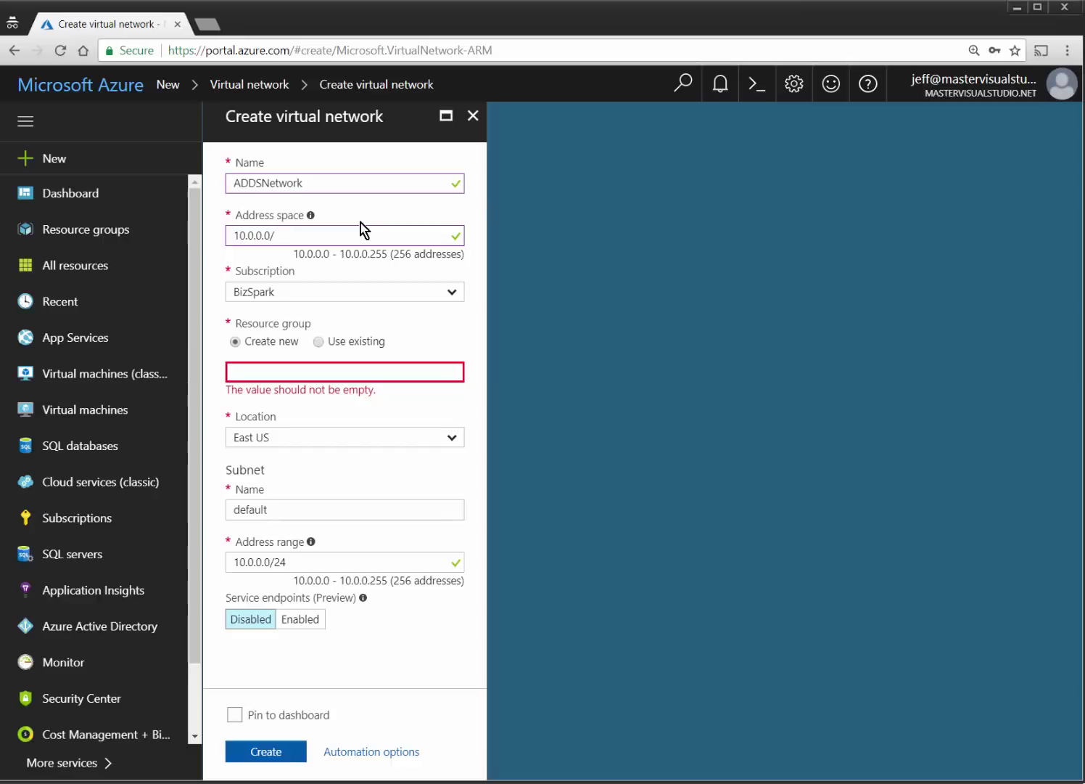
key("Tab")
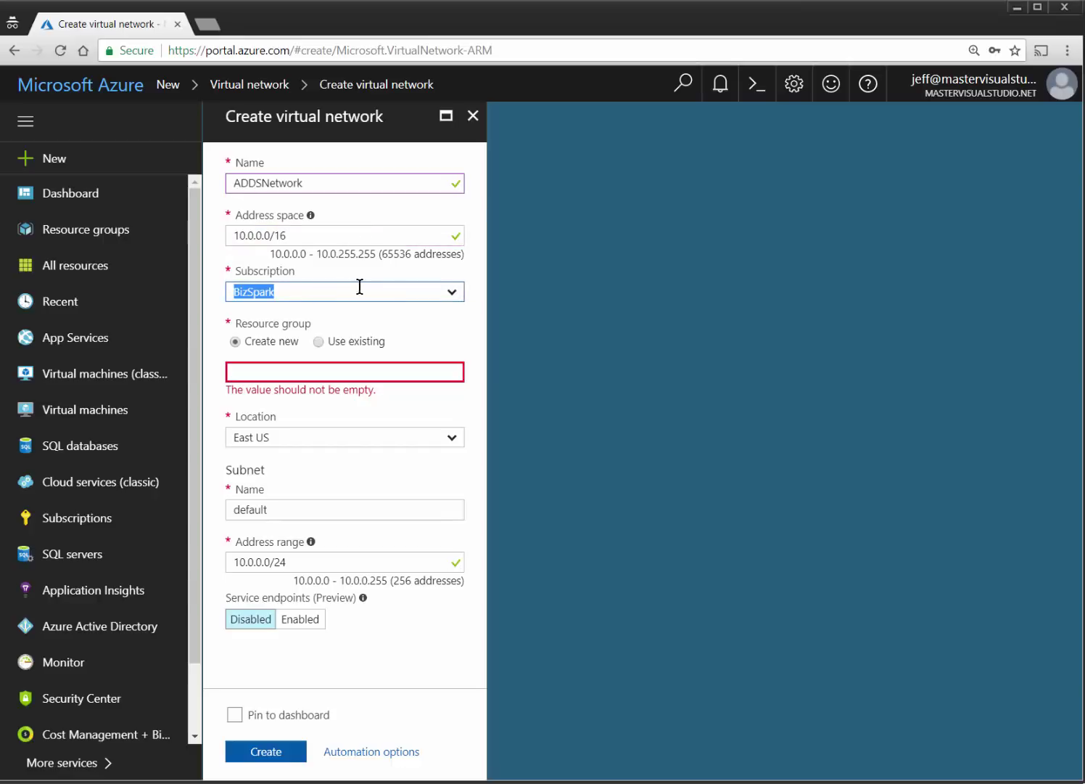
Place it in the existing ADDSTest resource group and name the subnet DefaultSubnet.
left_click(354, 344)
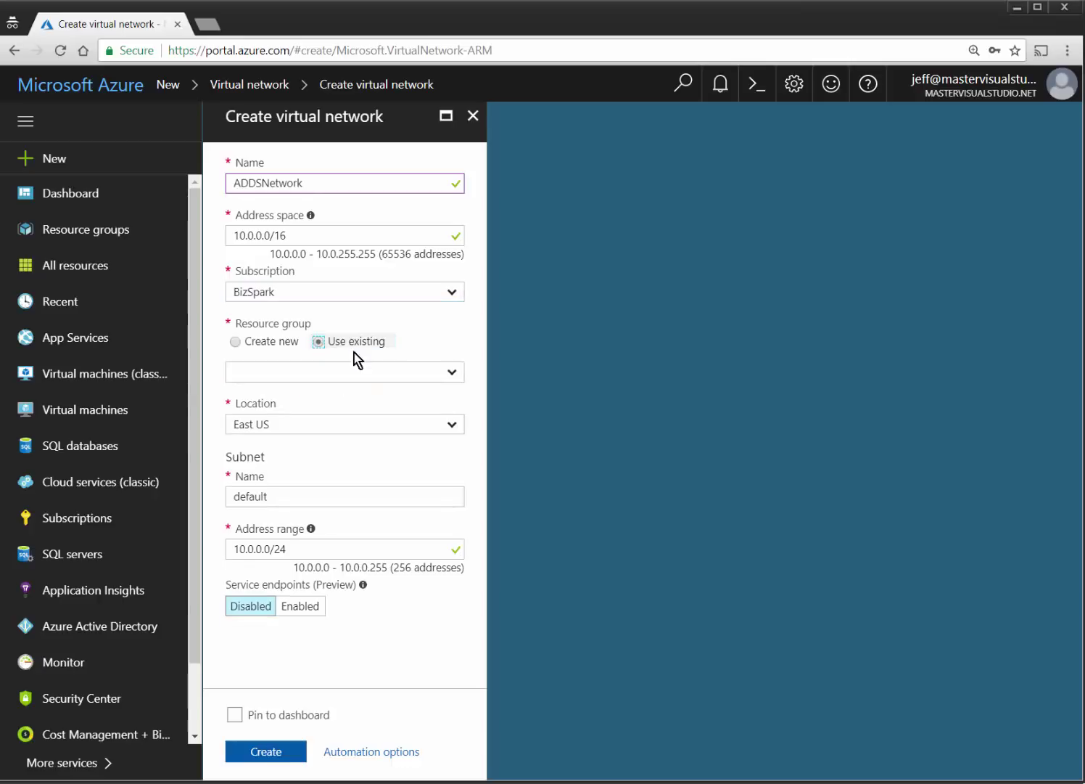
left_click(453, 372)
left_click(323, 396)
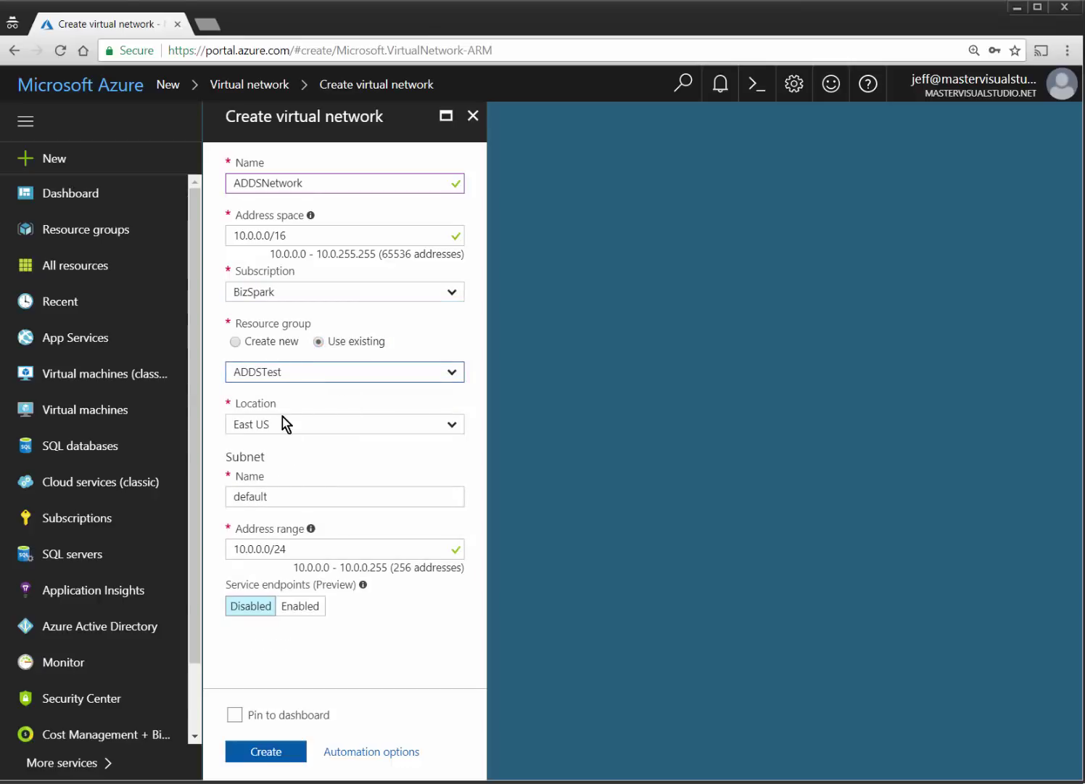
double_click(271, 496)
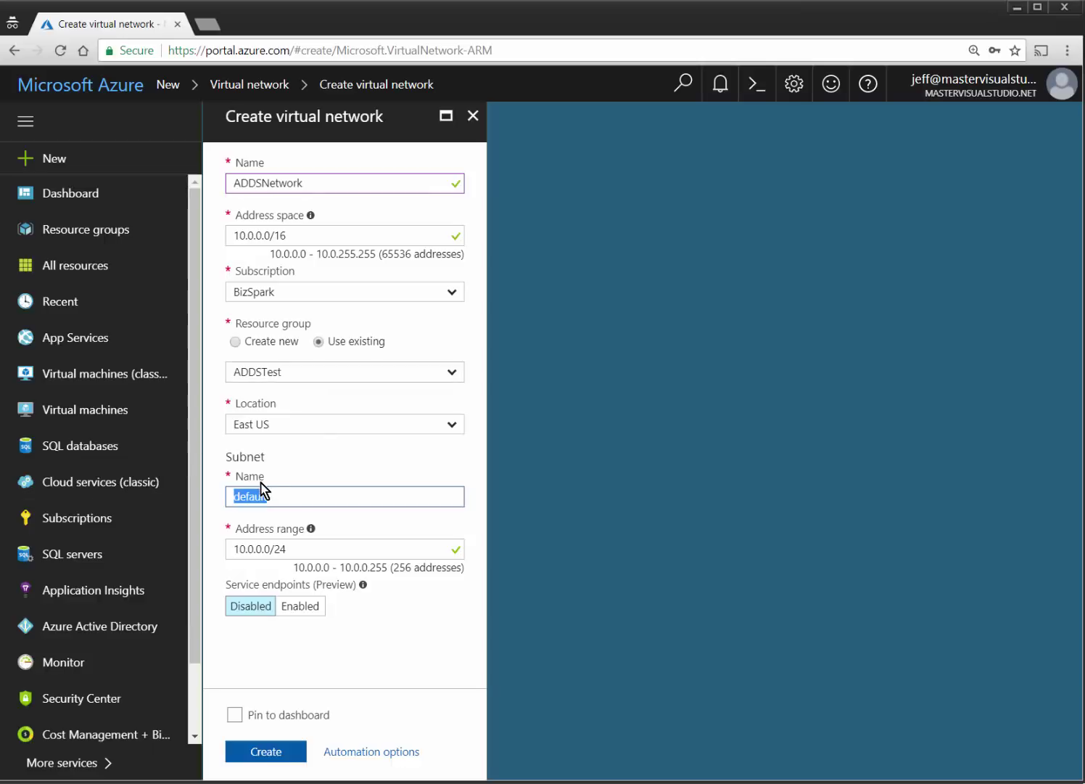
type("DefaultSubnet")
key("Tab")
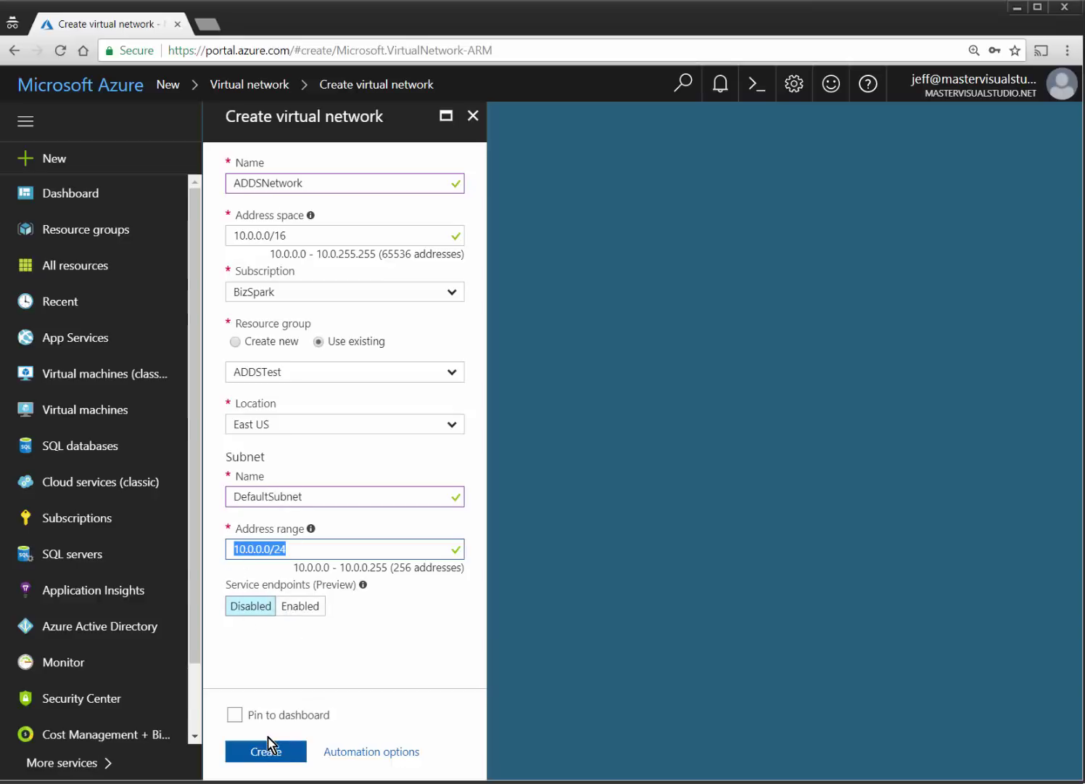
left_click(235, 715)
Deploy ADDSNetwork and open its Subnets list.
left_click(250, 748)
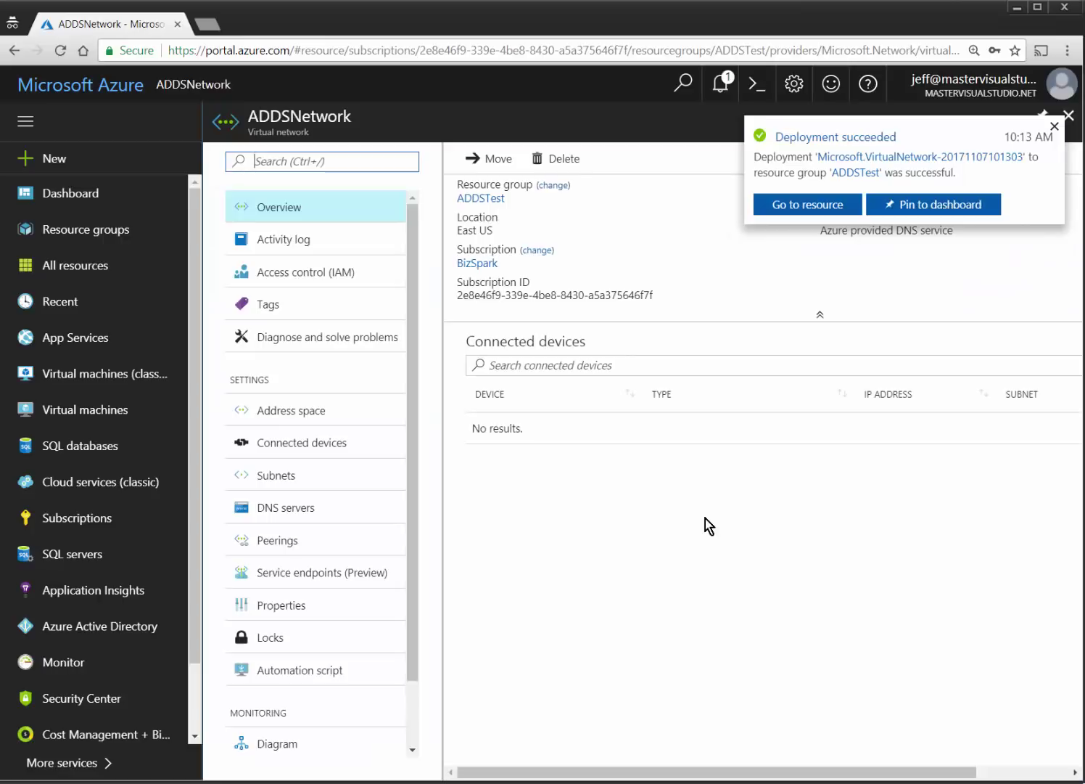
left_click(794, 207)
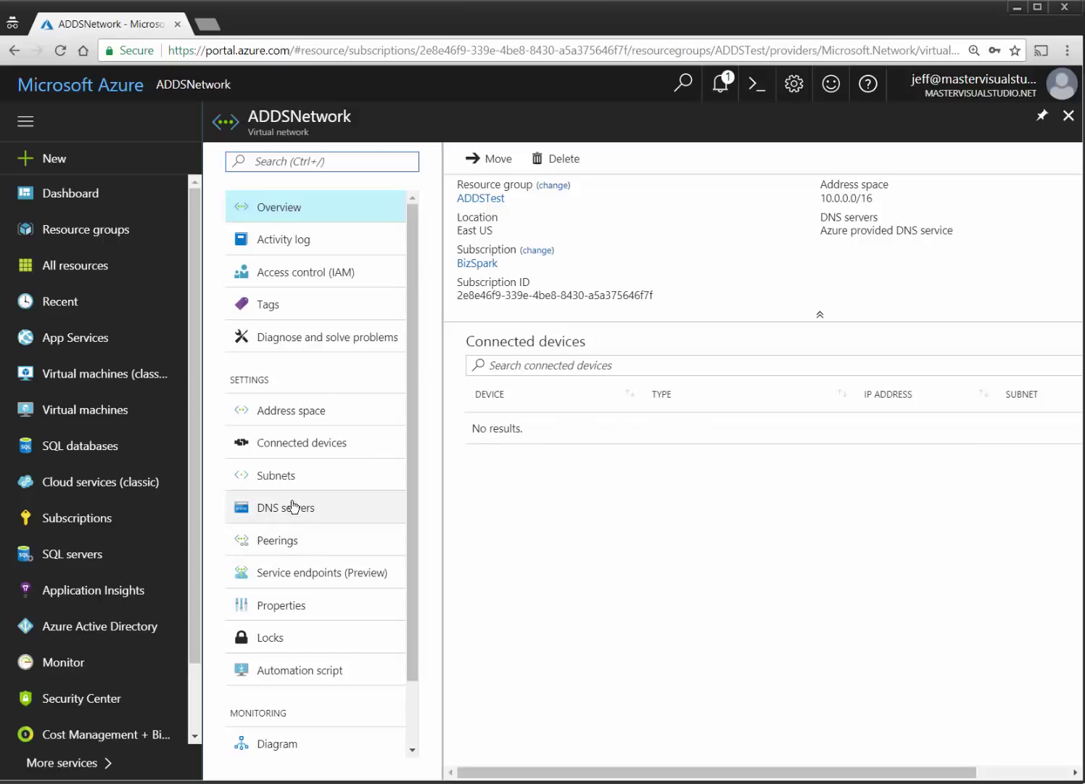
left_click(283, 473)
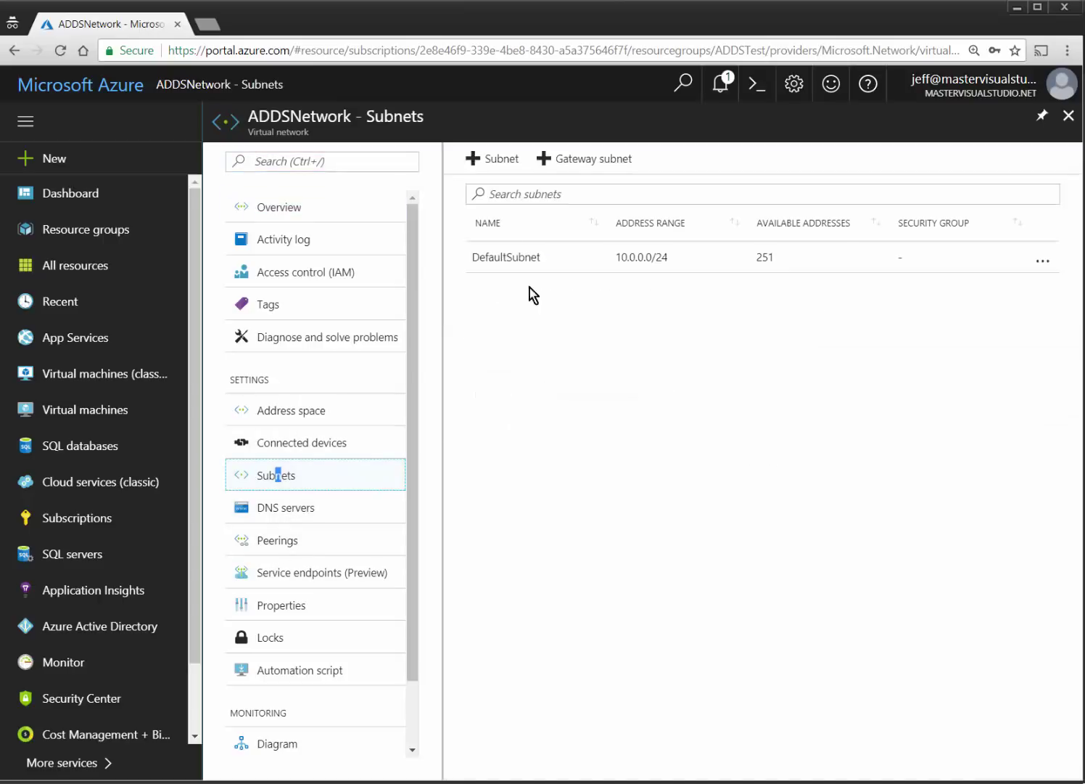
Add a subnet named DomainServicesSubnet with range 10.0.1.0/24.
left_click(516, 160)
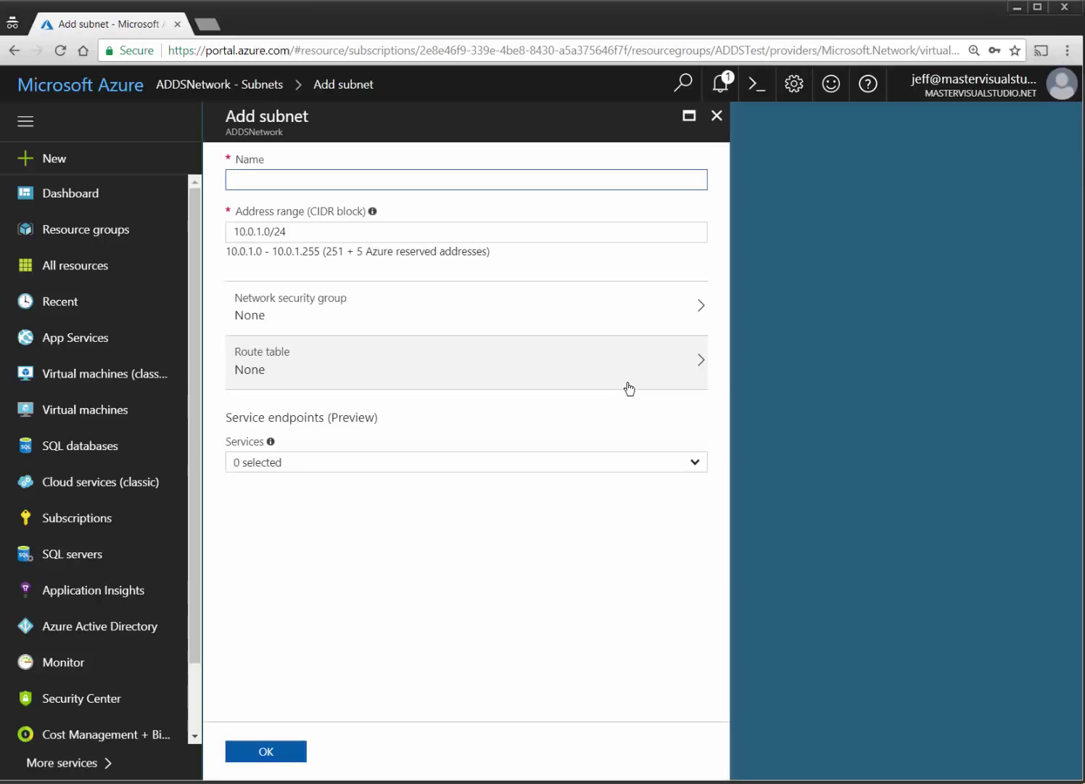
type("DomainServicesSubnet")
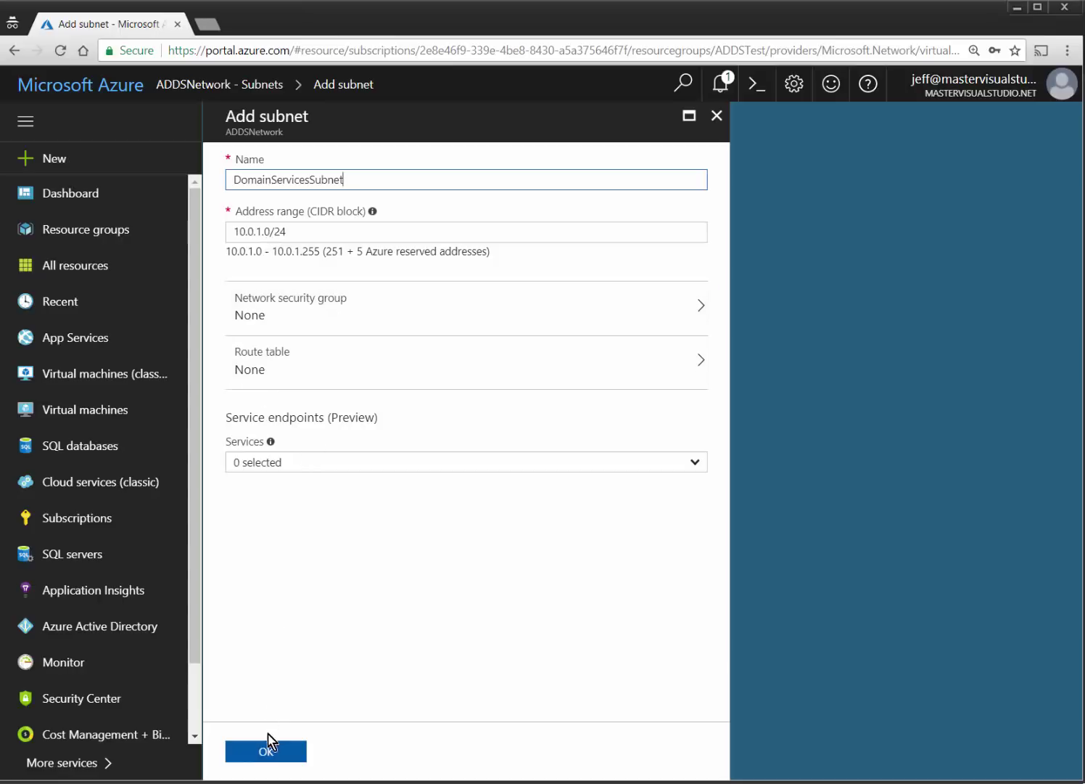
left_click(267, 743)
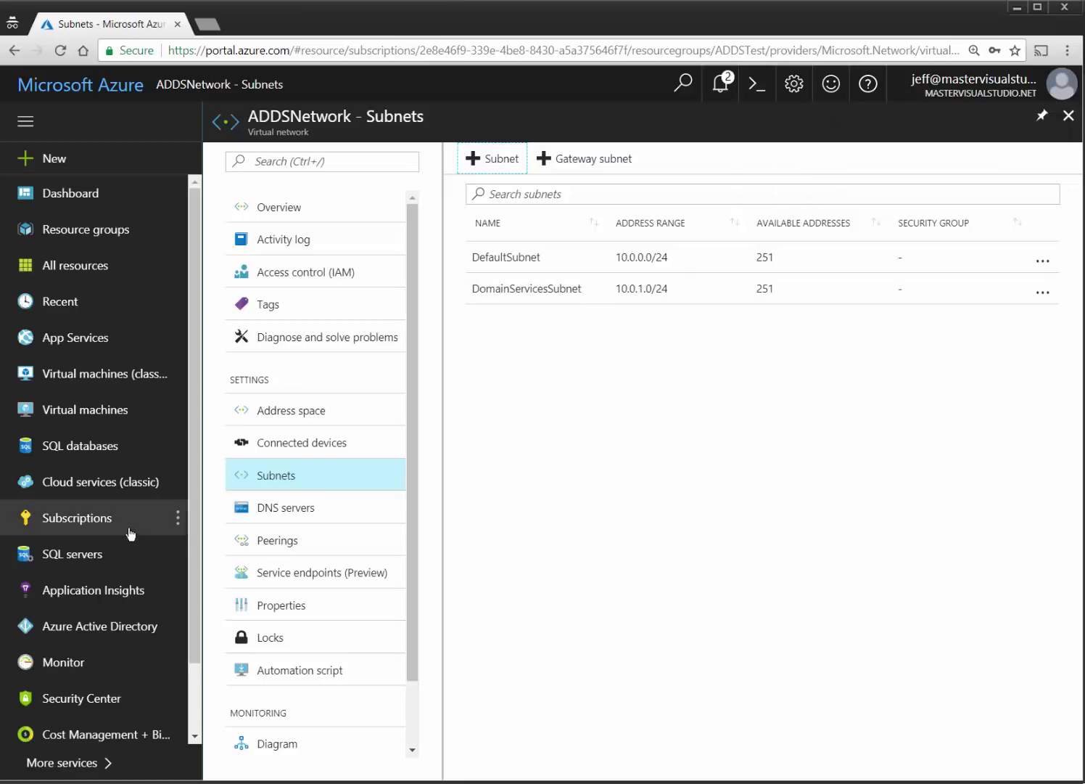
Show the Domain names page of the mastervisualstudio.net Azure Active Directory.
left_click(74, 626)
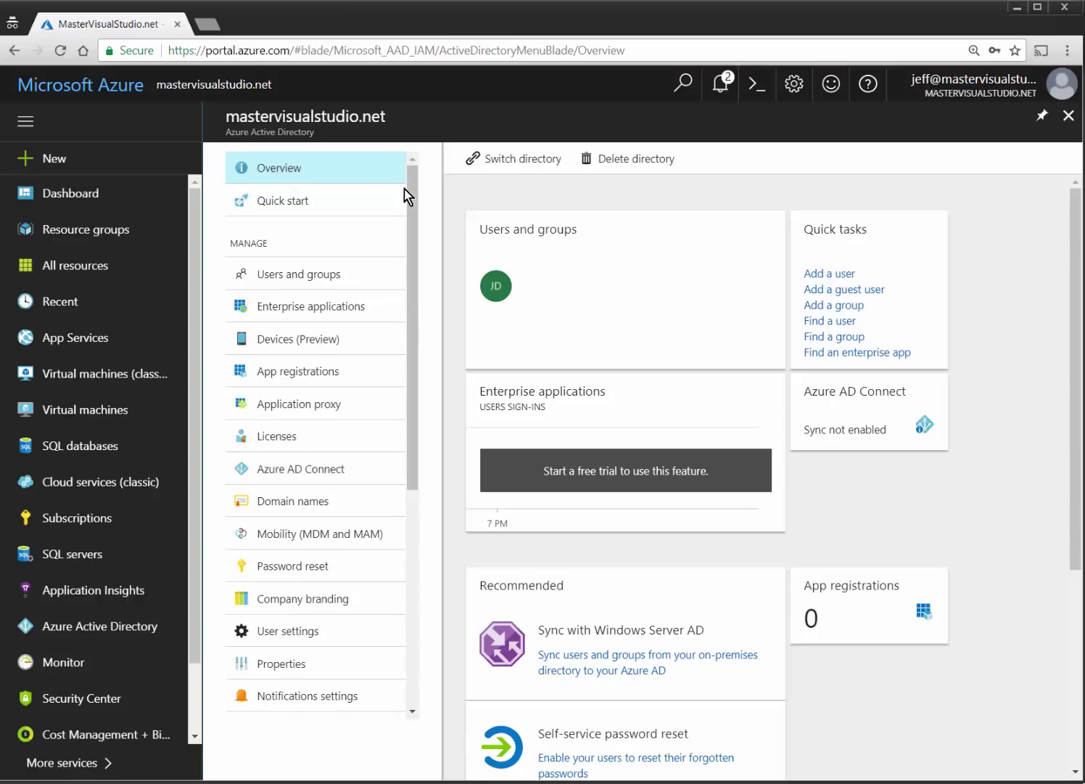
left_click(309, 506)
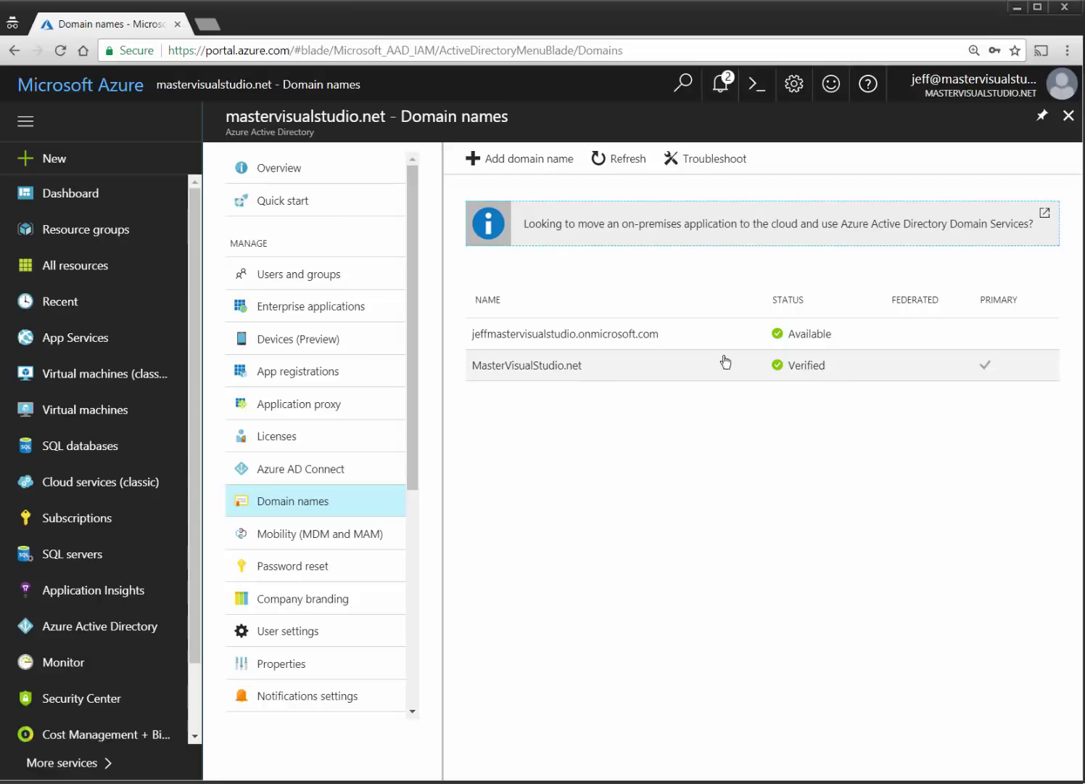
Add MasterVS.net as a custom domain, then delete it again.
left_click(522, 166)
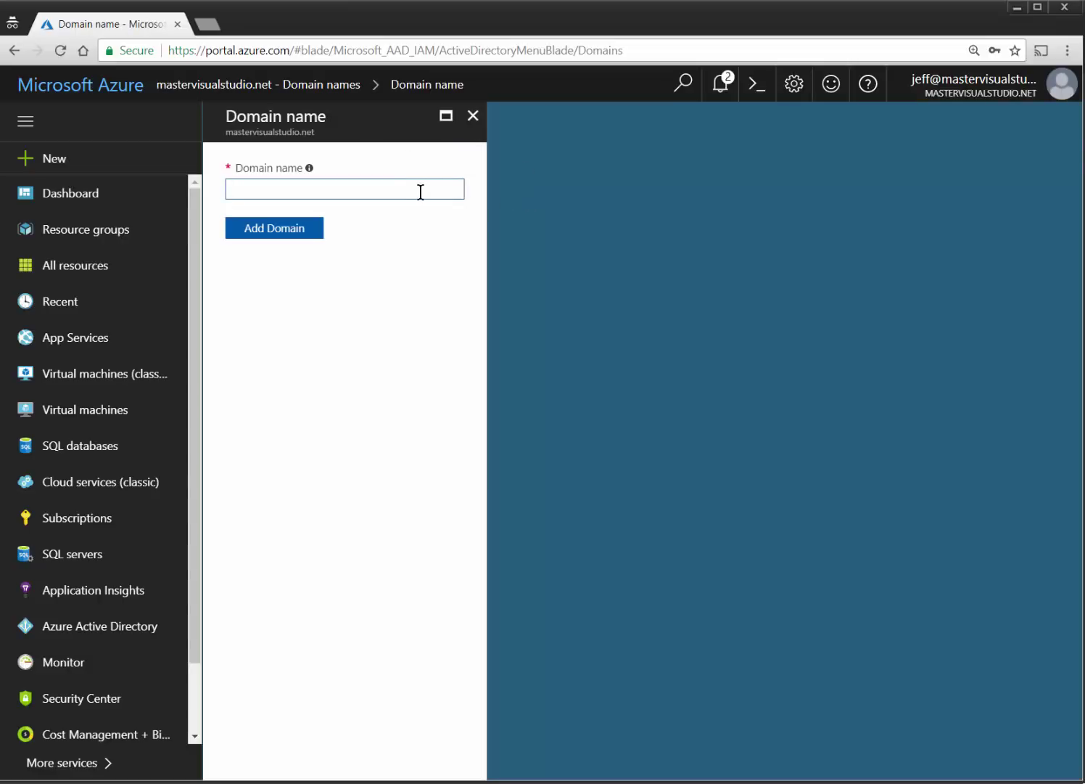
type("MasterVS.net")
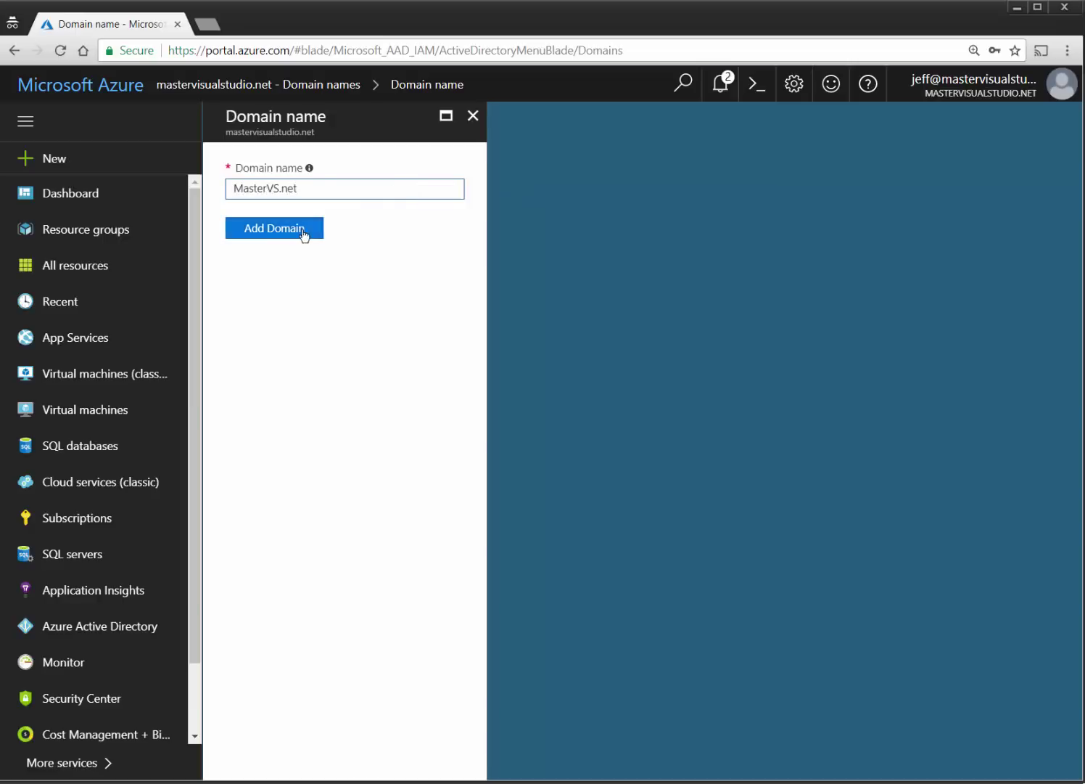
left_click(301, 232)
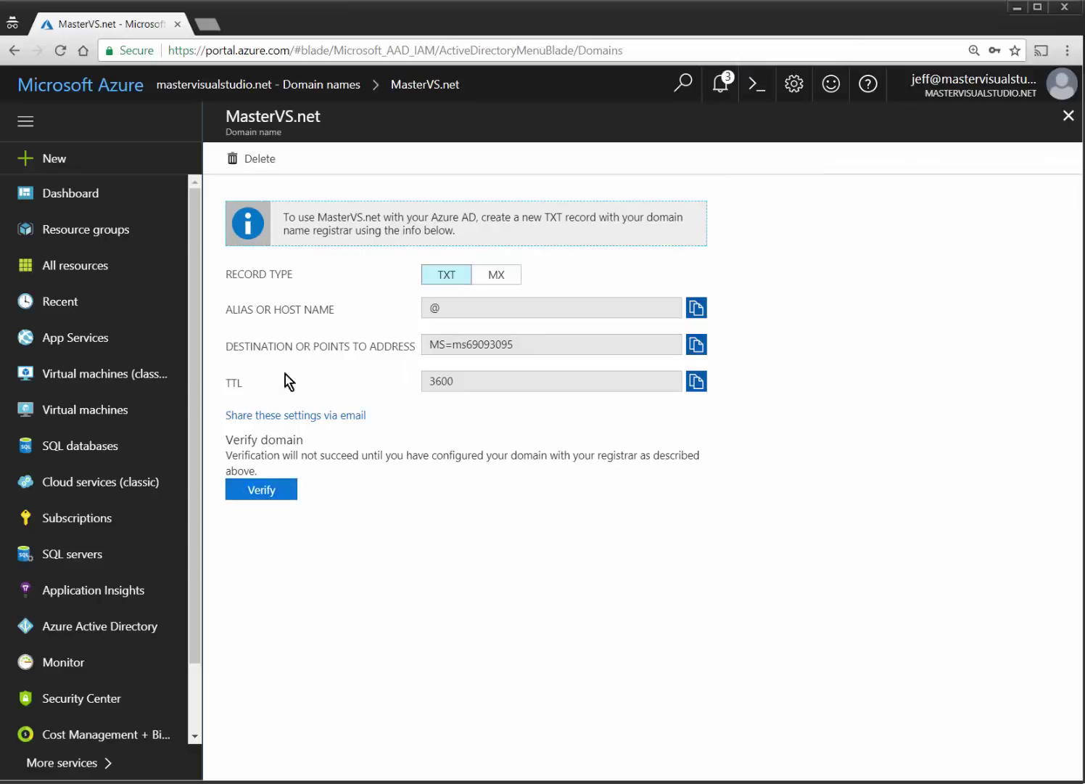
left_click(255, 159)
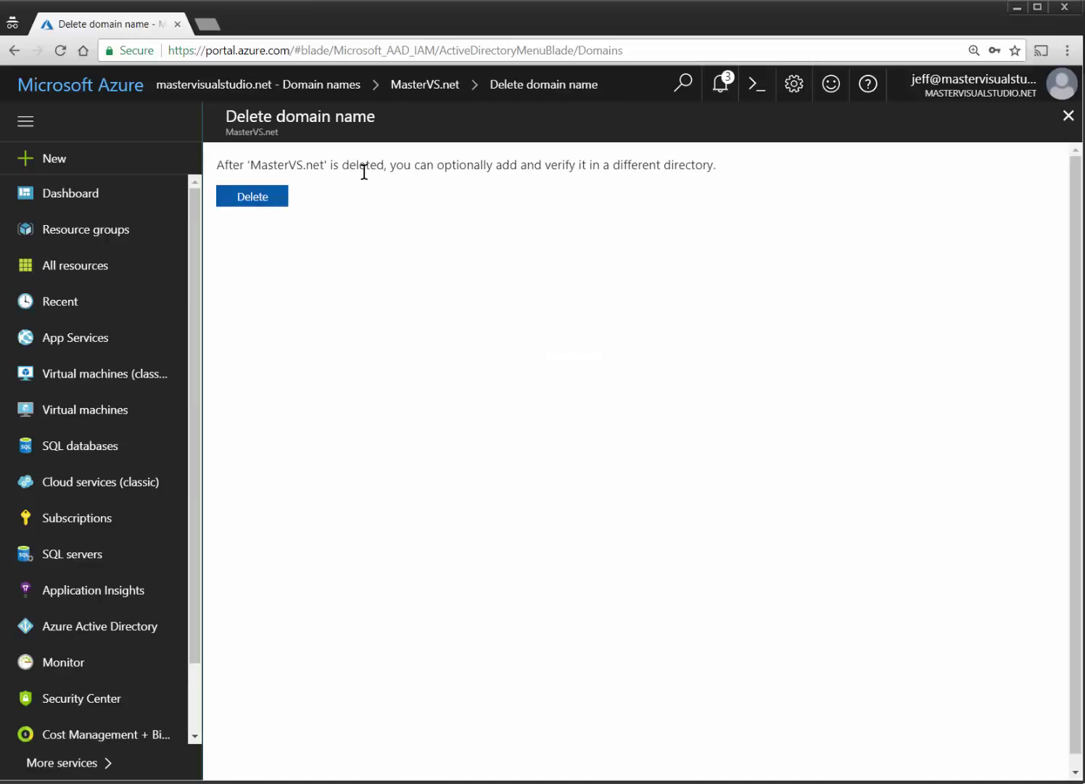
left_click(253, 197)
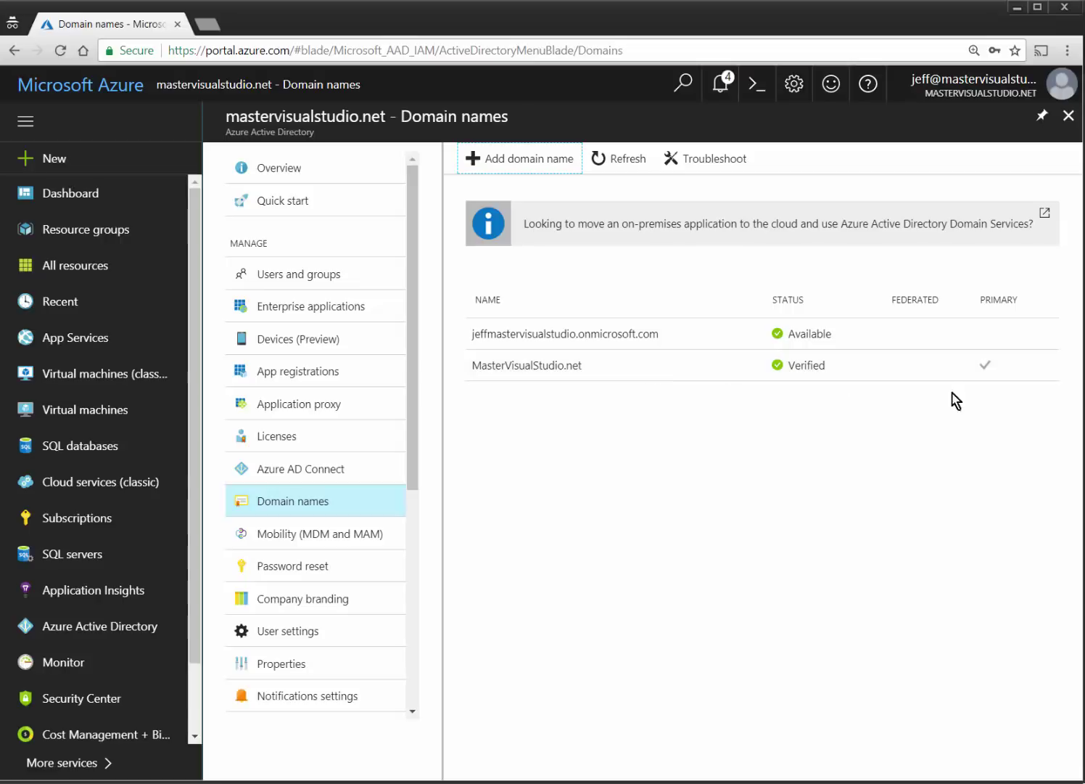
Check the MasterVisualStudio.net domain details, then go to Users and groups.
left_click(551, 376)
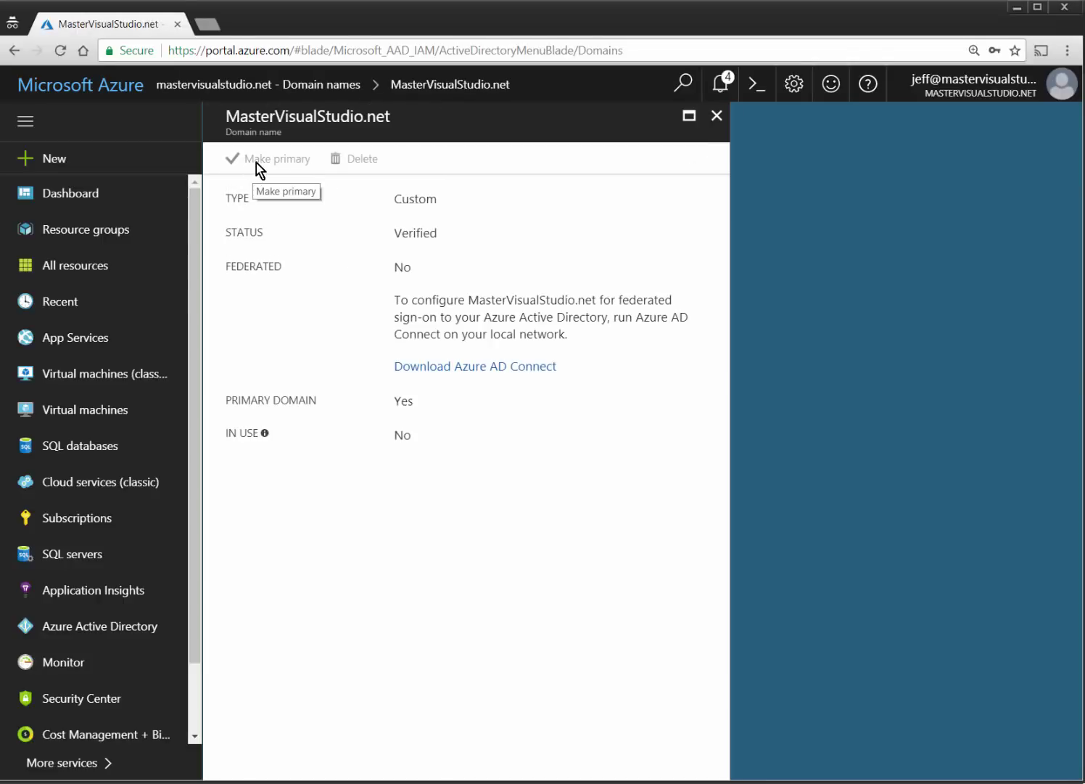
left_click(717, 115)
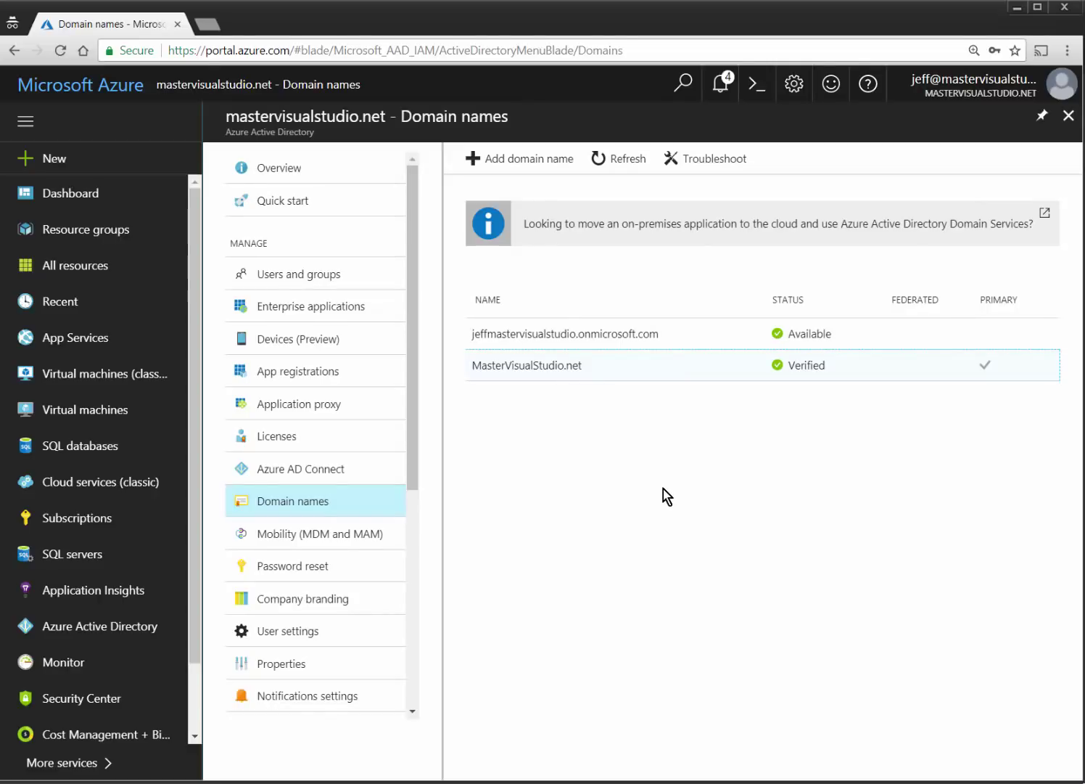
left_click(283, 275)
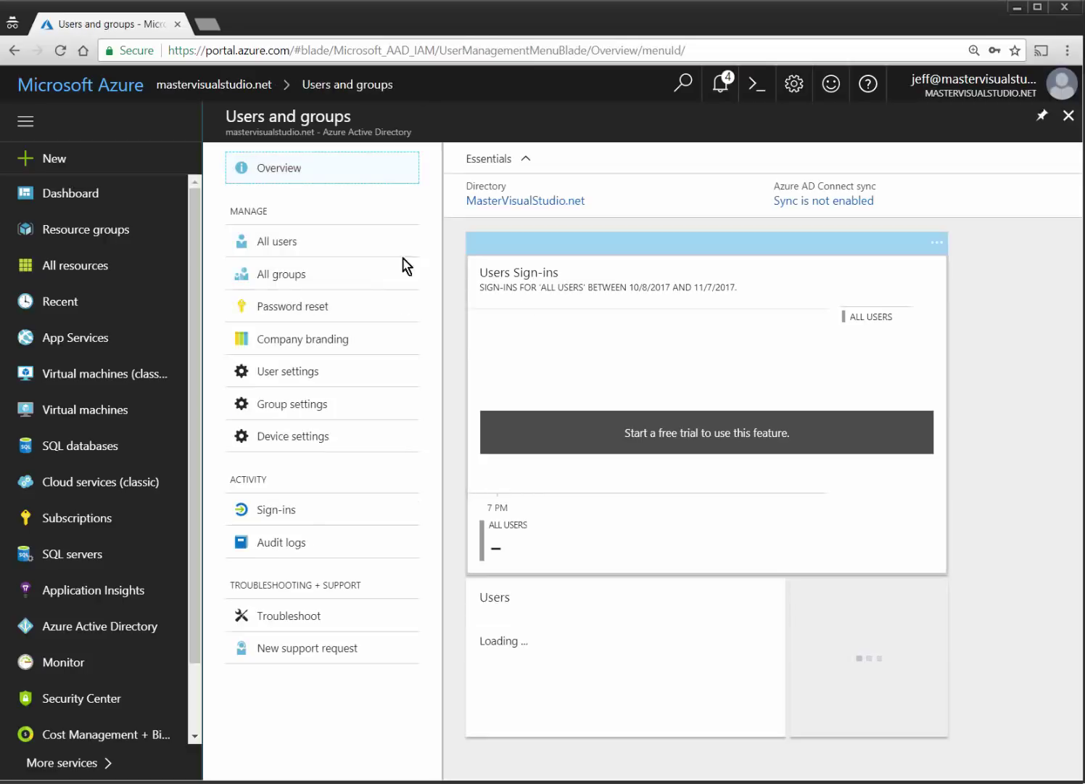
Start a new user and enter its display name and mastervisualstudio.net user name.
left_click(293, 250)
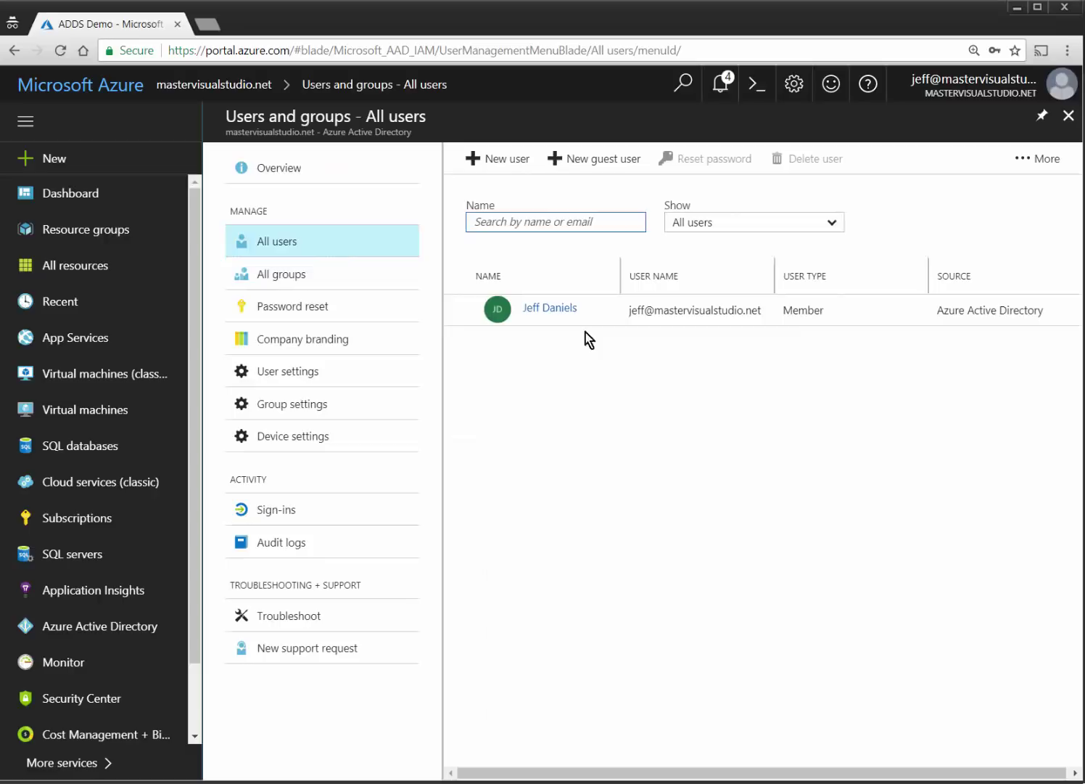
left_click(488, 161)
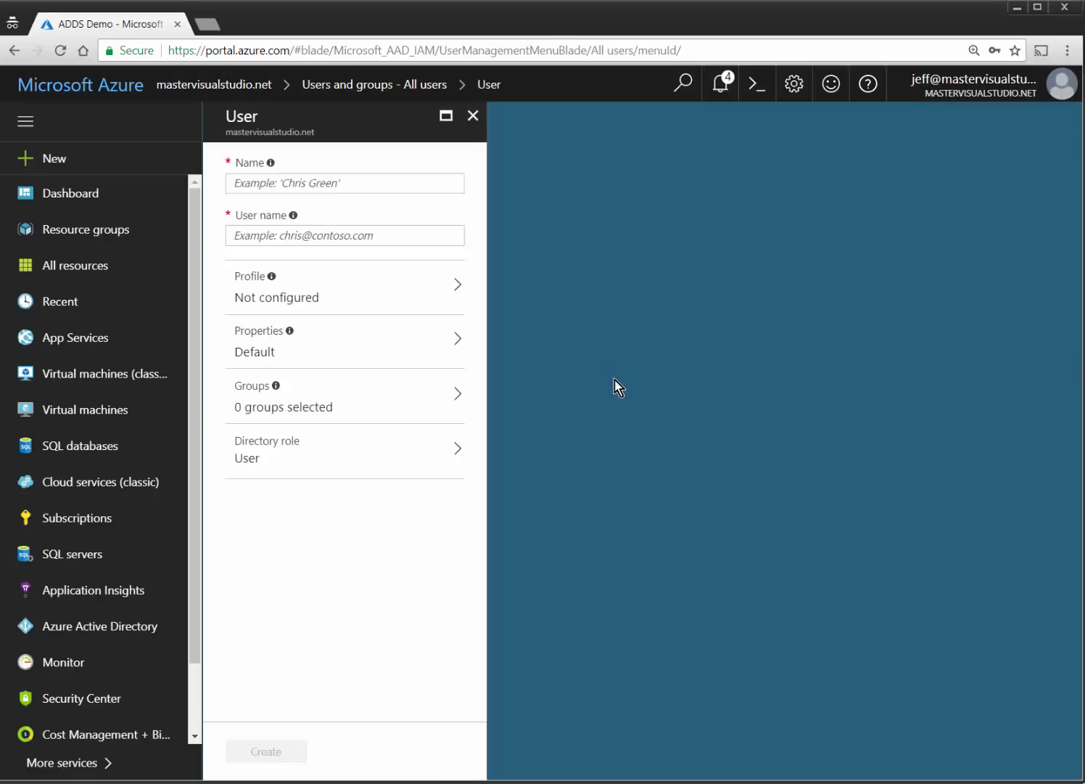
type("J")
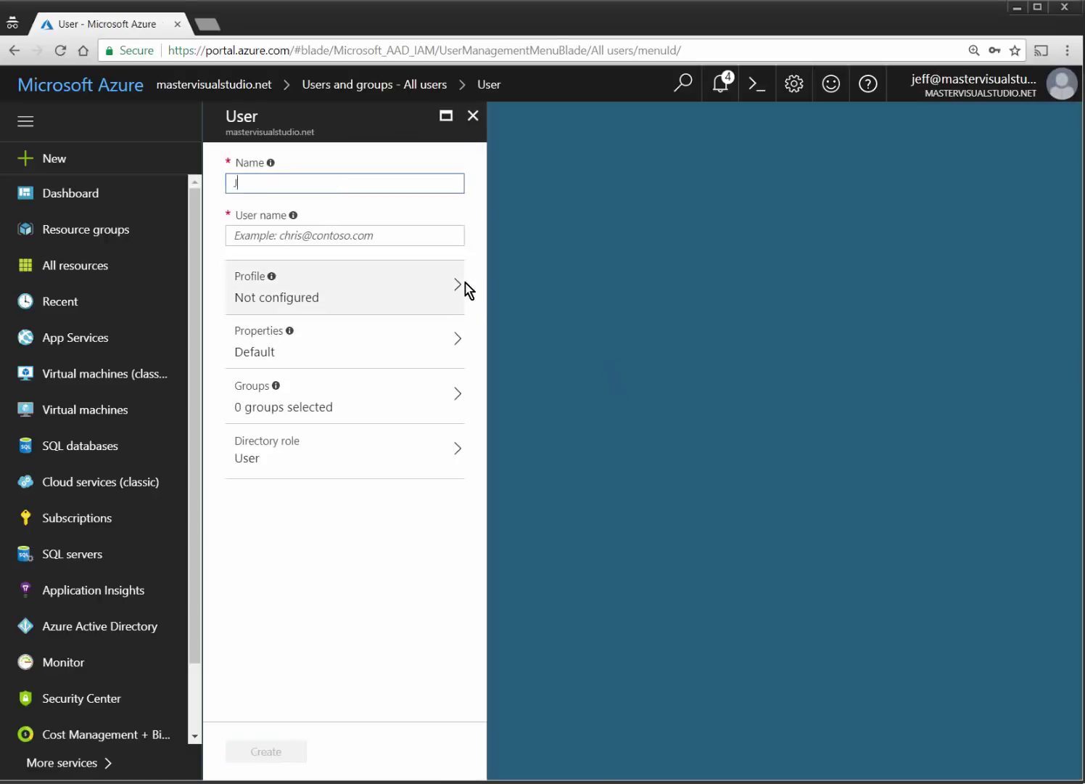
type("ohn Smith")
key("Tab")
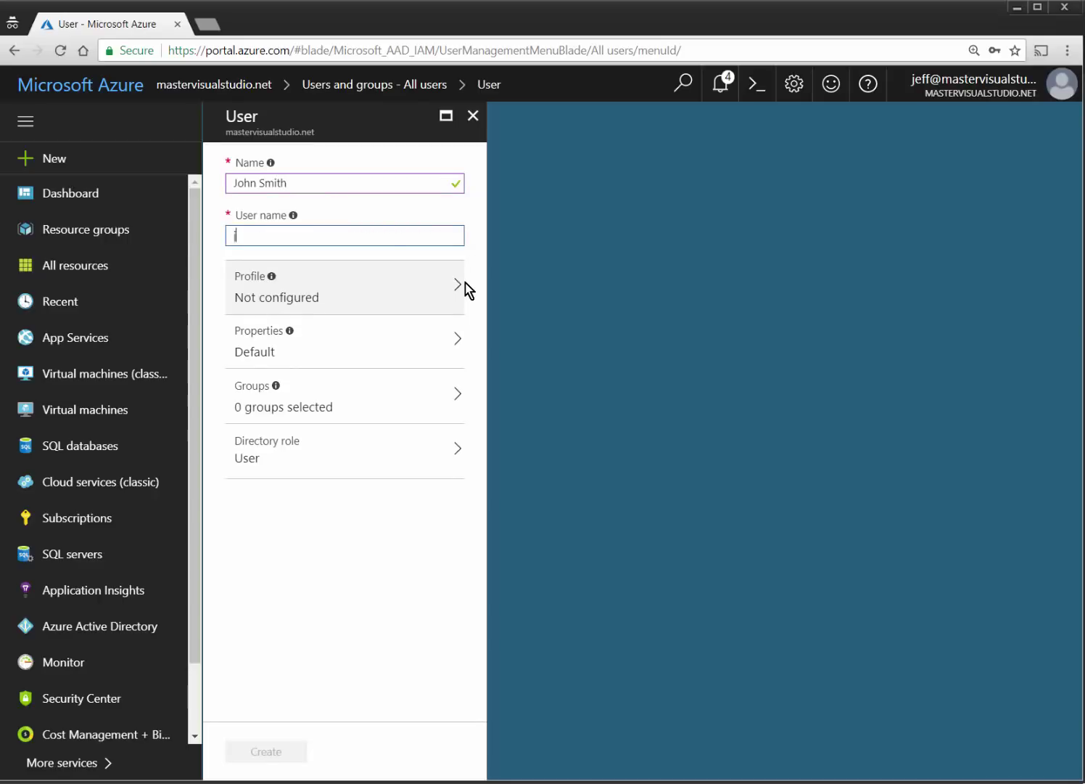
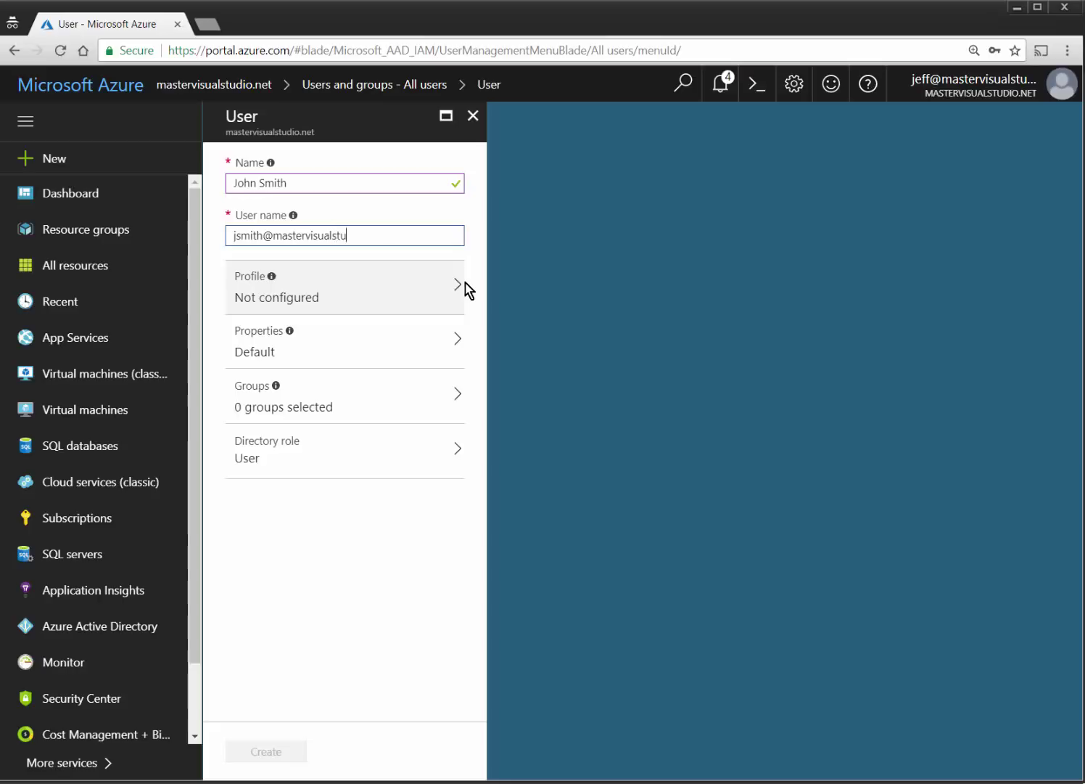
Fill in the user's first and last name in the Profile details.
left_click(457, 291)
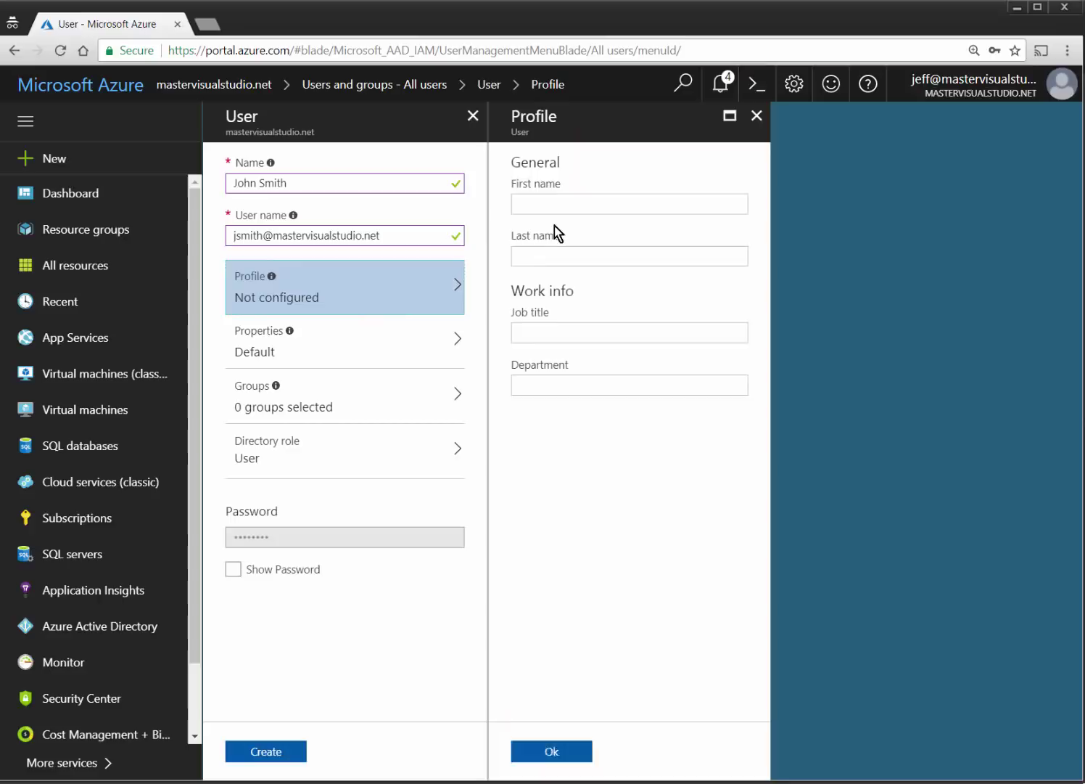
left_click(524, 198)
type("John")
key("Tab")
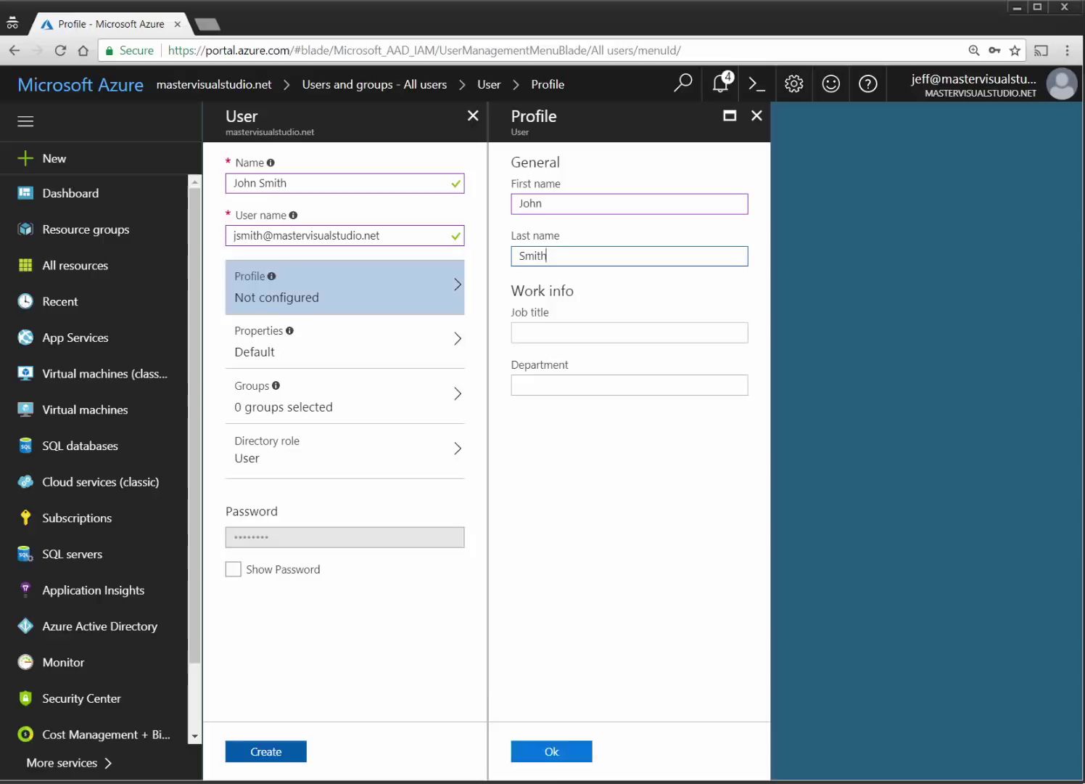
left_click(553, 755)
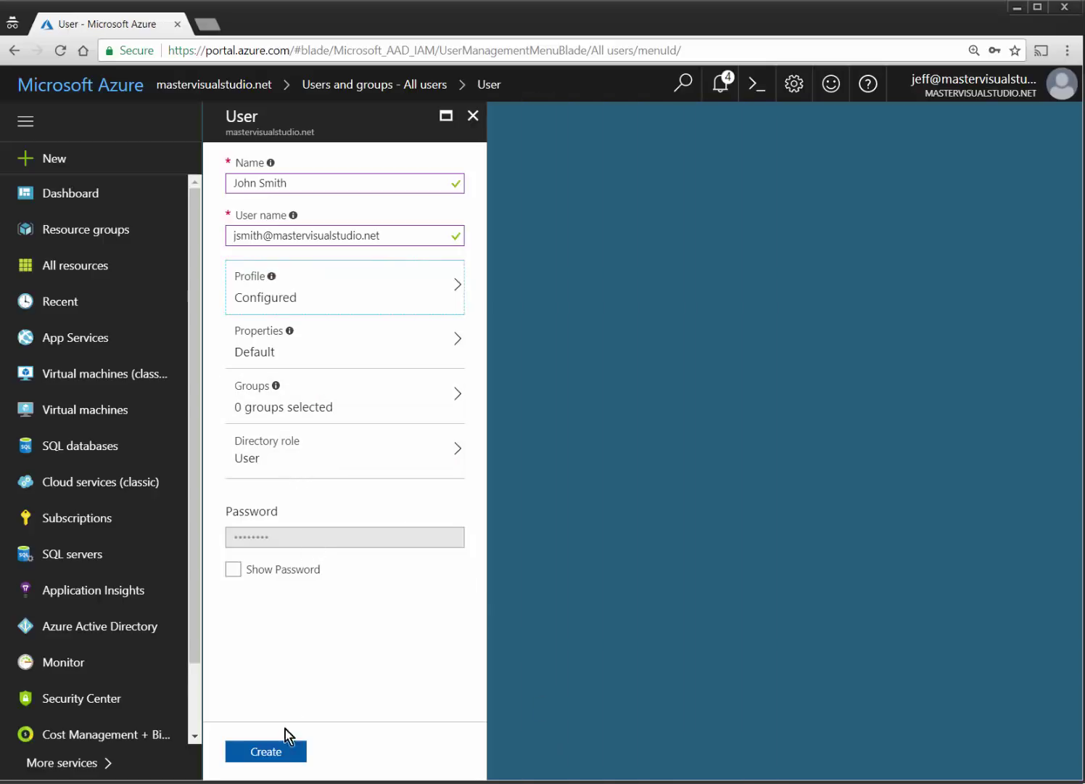
left_click(284, 750)
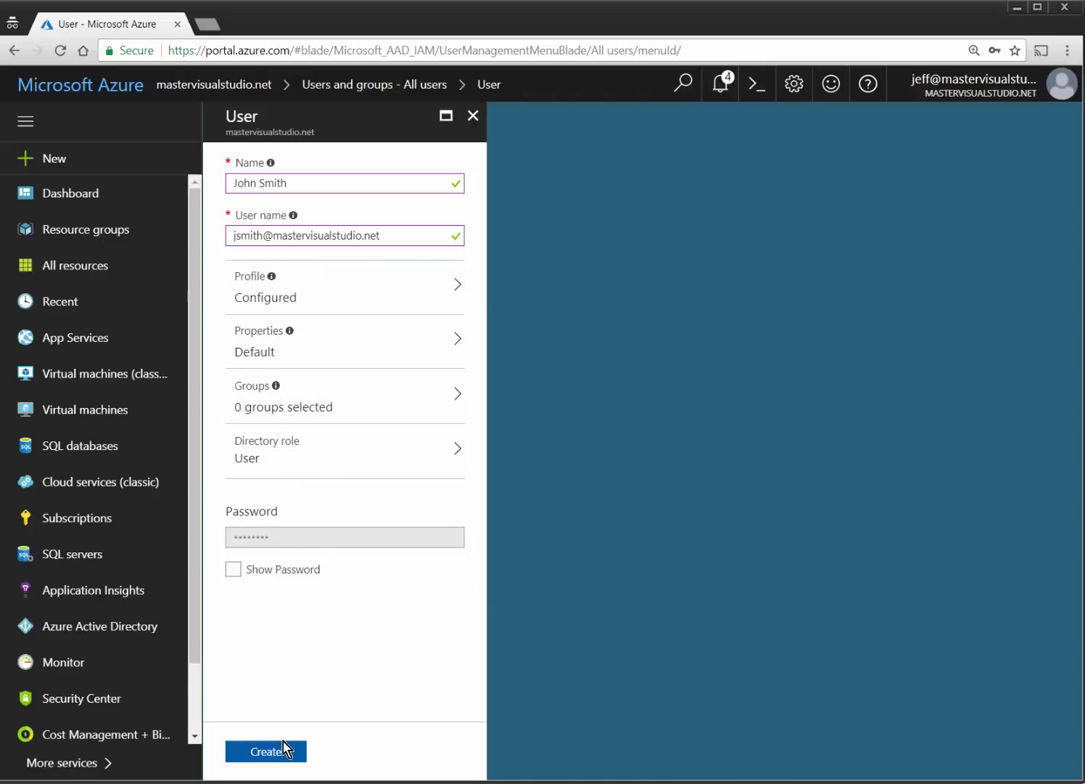
Reveal and copy the generated password, then create the user.
left_click(232, 568)
left_click(453, 537)
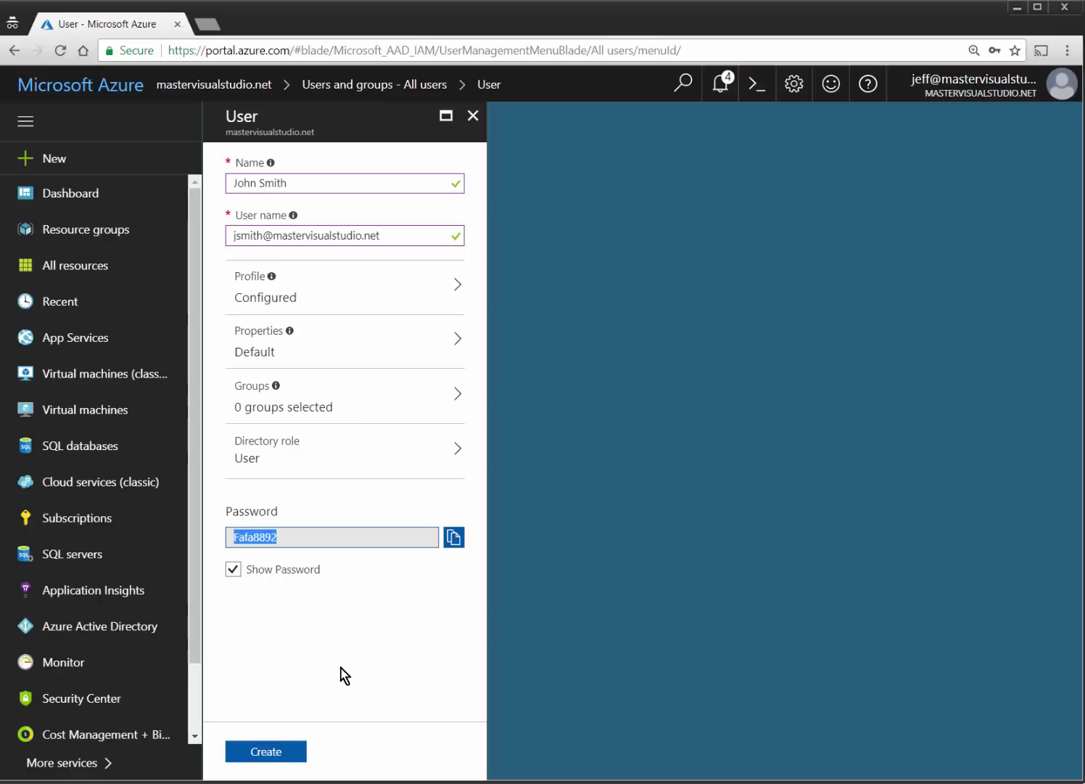
left_click(287, 754)
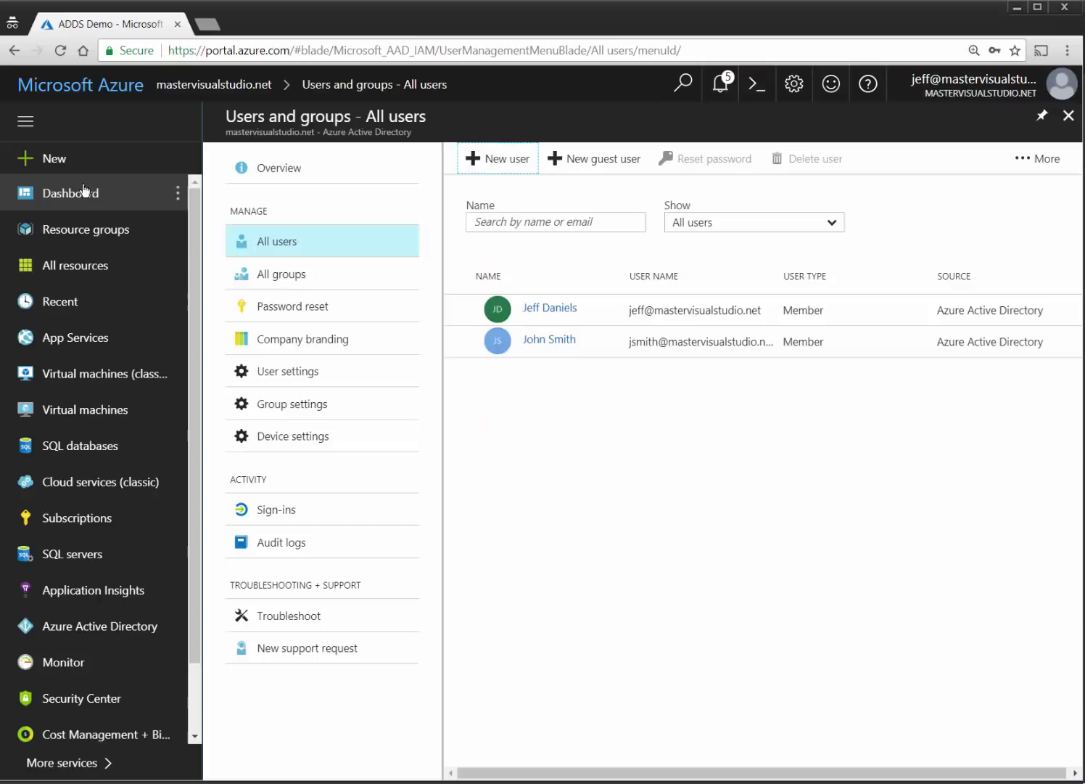
Search the Marketplace for 'Domain' and open Azure AD Domain Services.
left_click(52, 158)
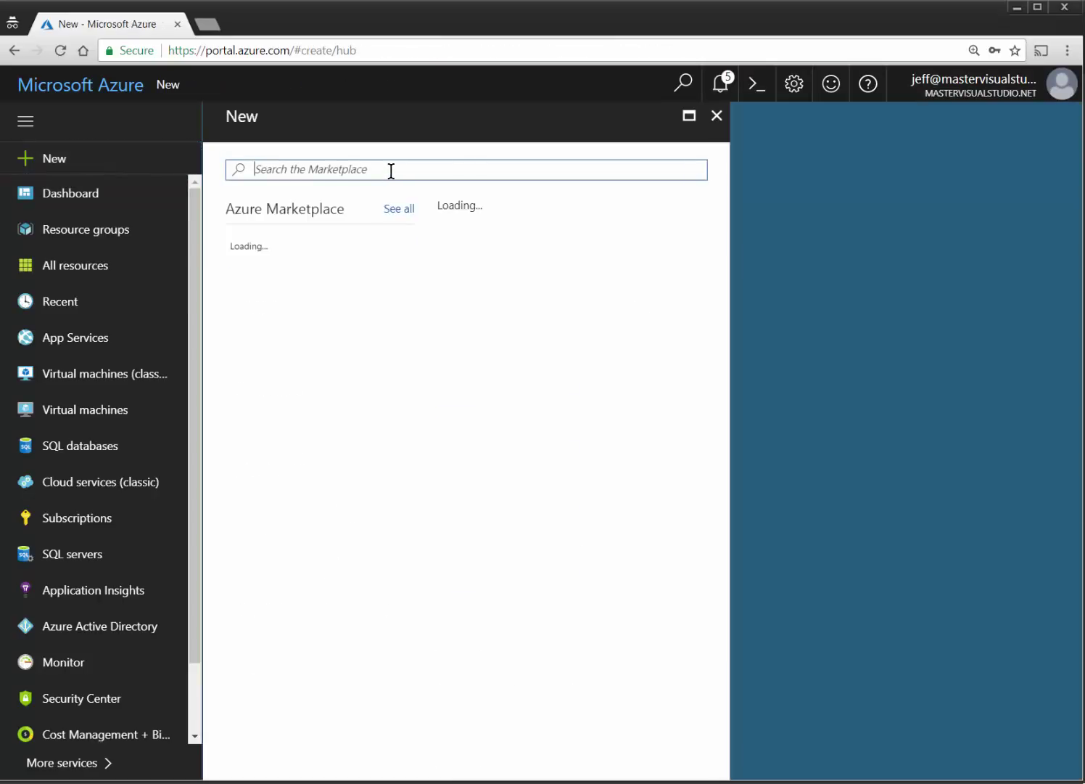
type("Domain")
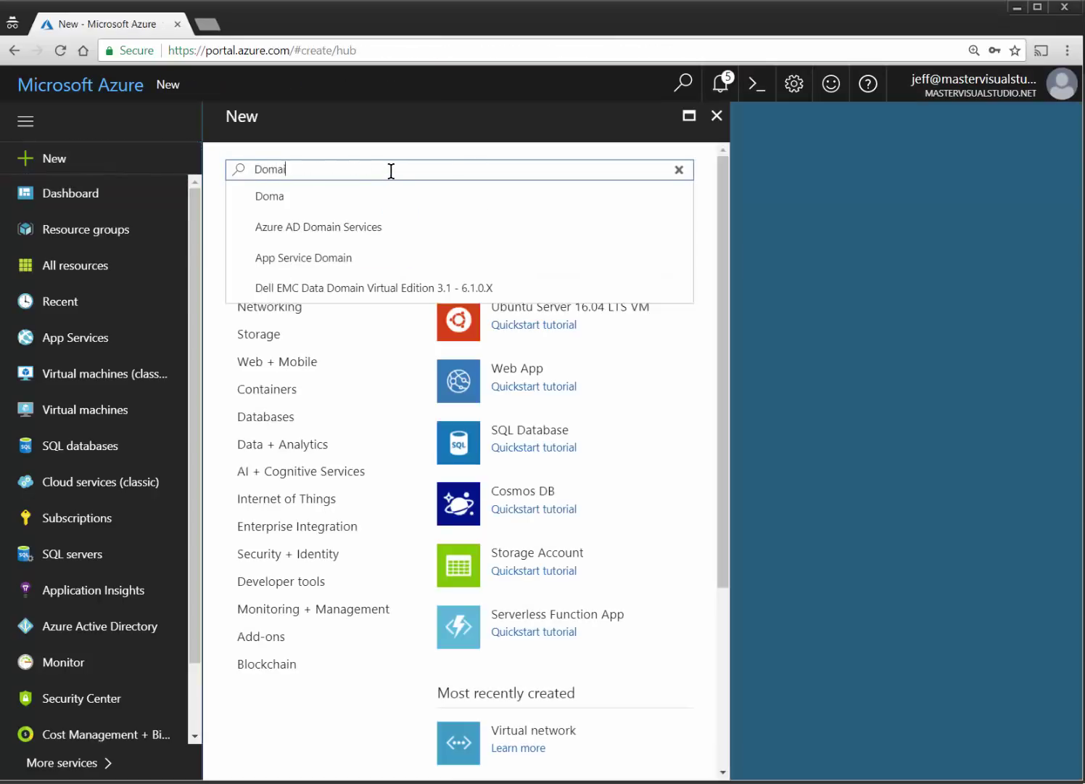
key("Down")
key("Down")
key("Down")
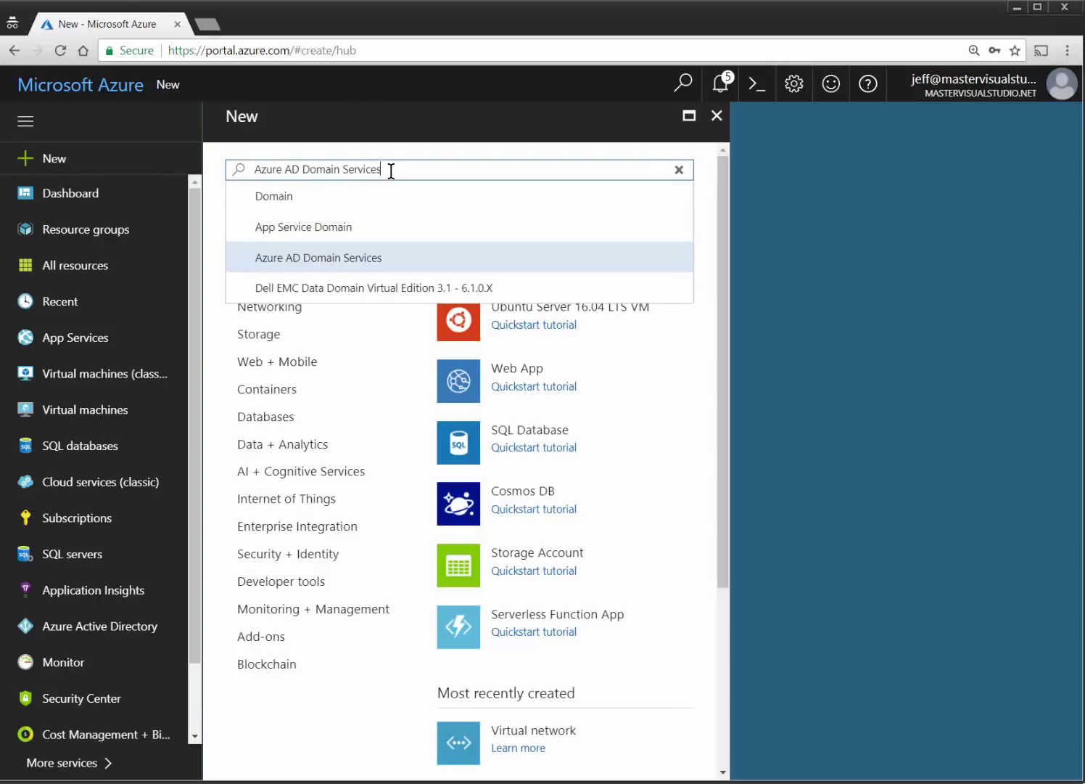
left_click(338, 267)
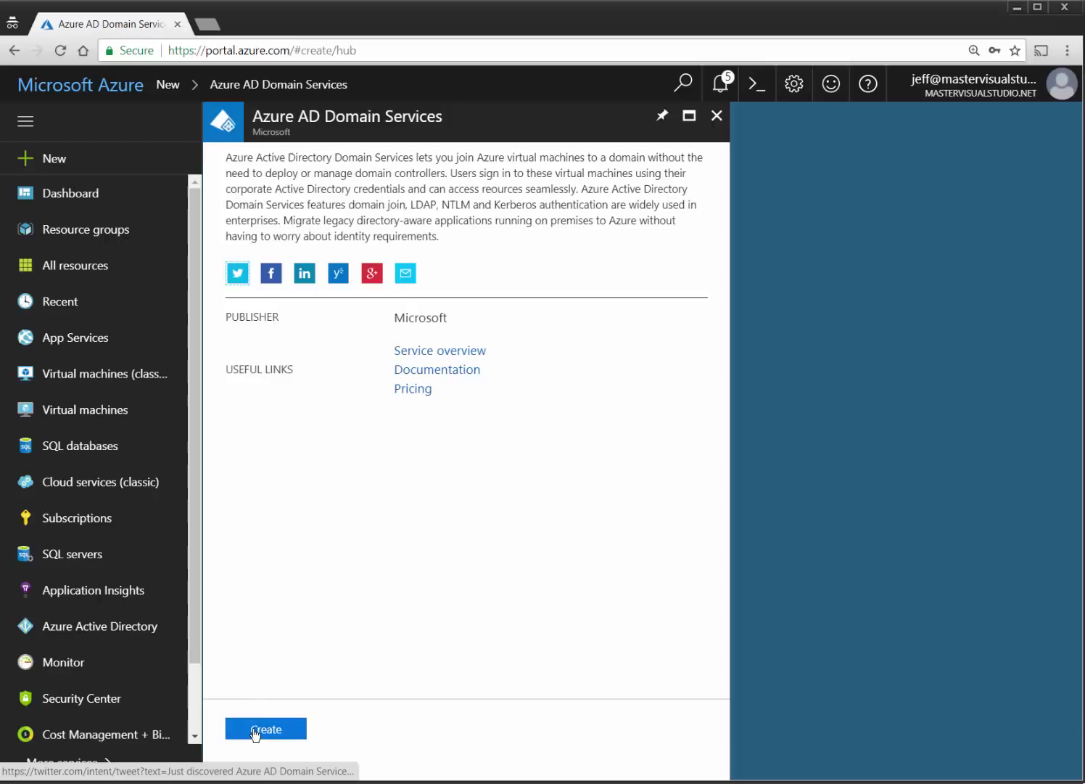
Start Azure AD Domain Services with DNS domain mastervisualstudio.net in existing resource group ADDSTest.
left_click(257, 729)
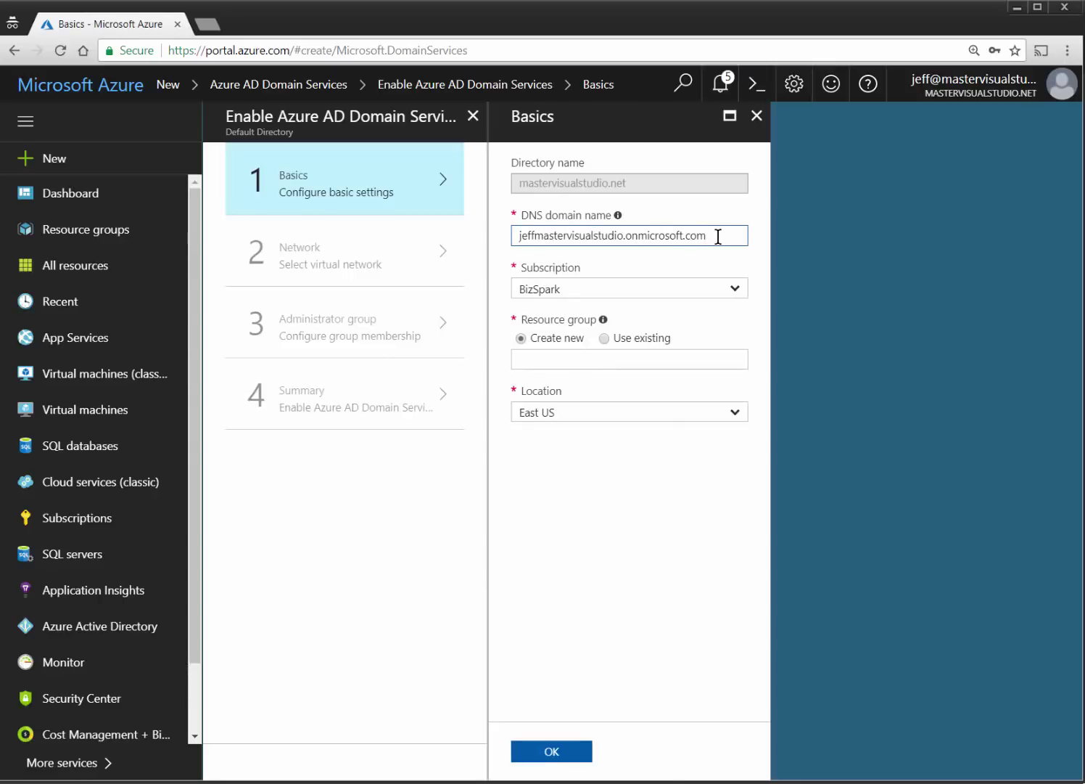
left_click_drag(717, 235, 512, 235)
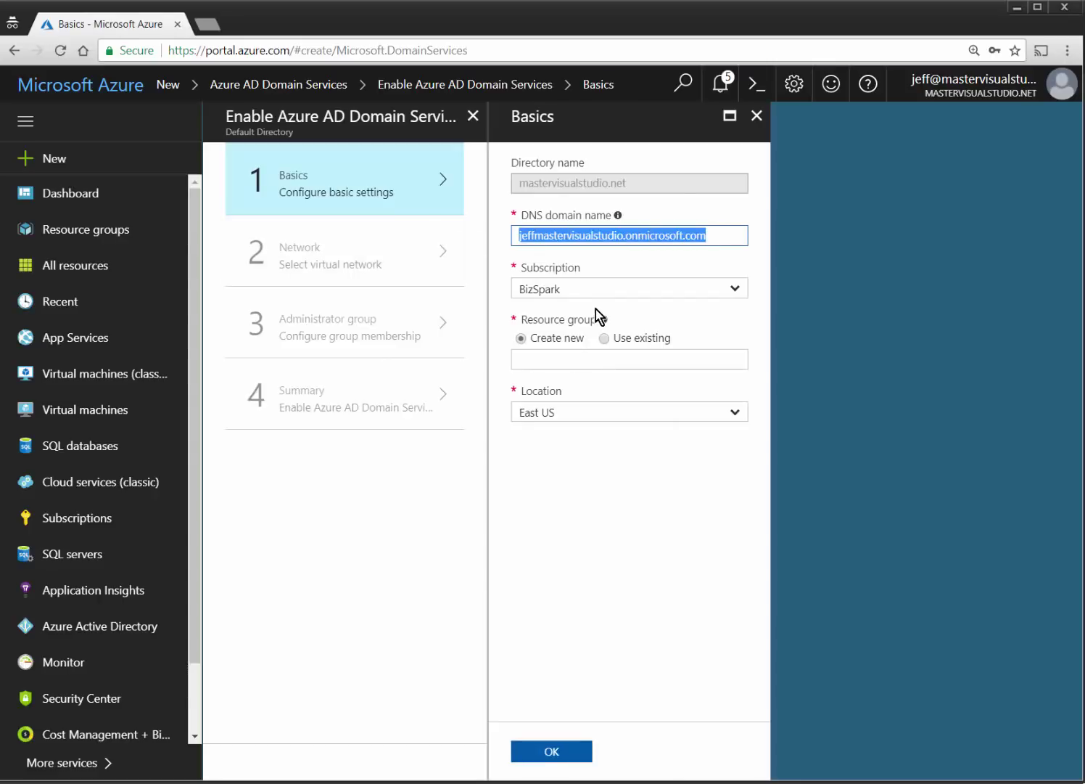
type("masterv")
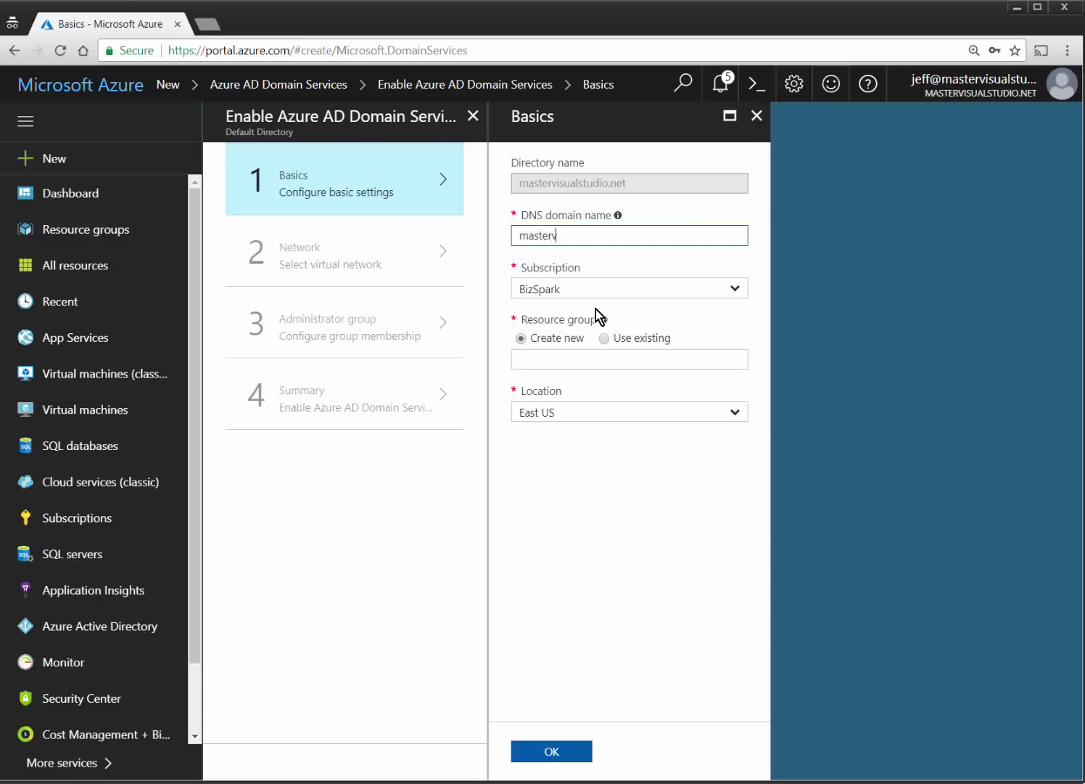
type("isualstudio.net")
key("Tab")
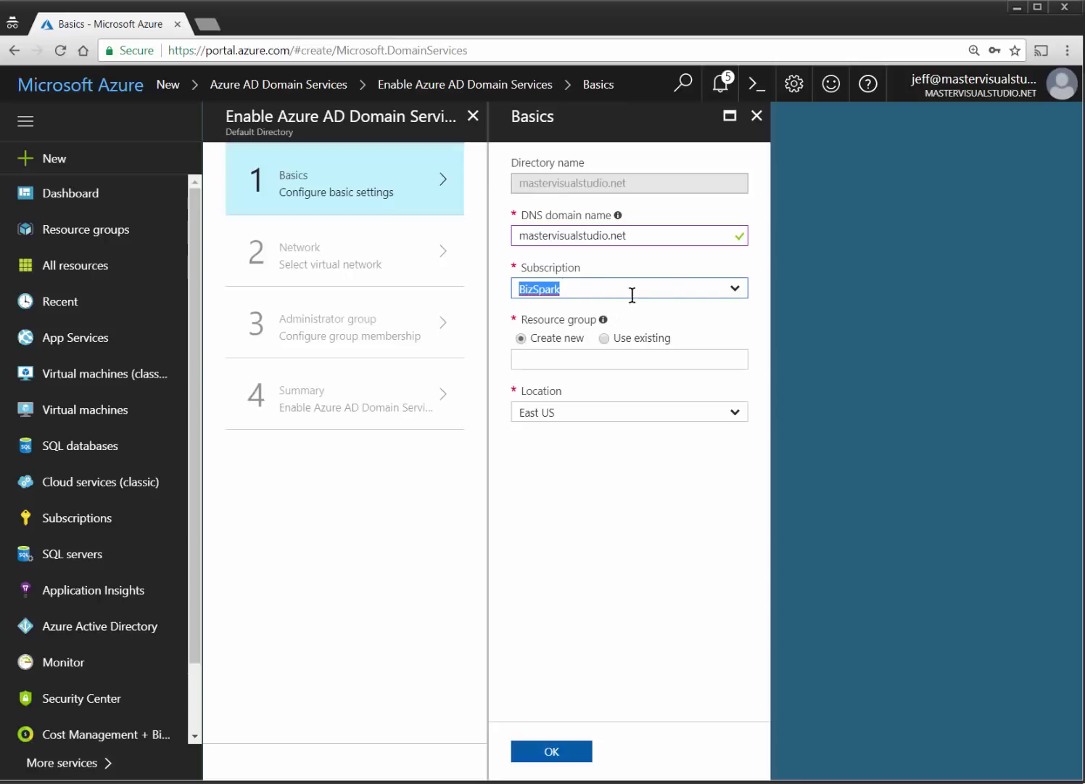
left_click(631, 338)
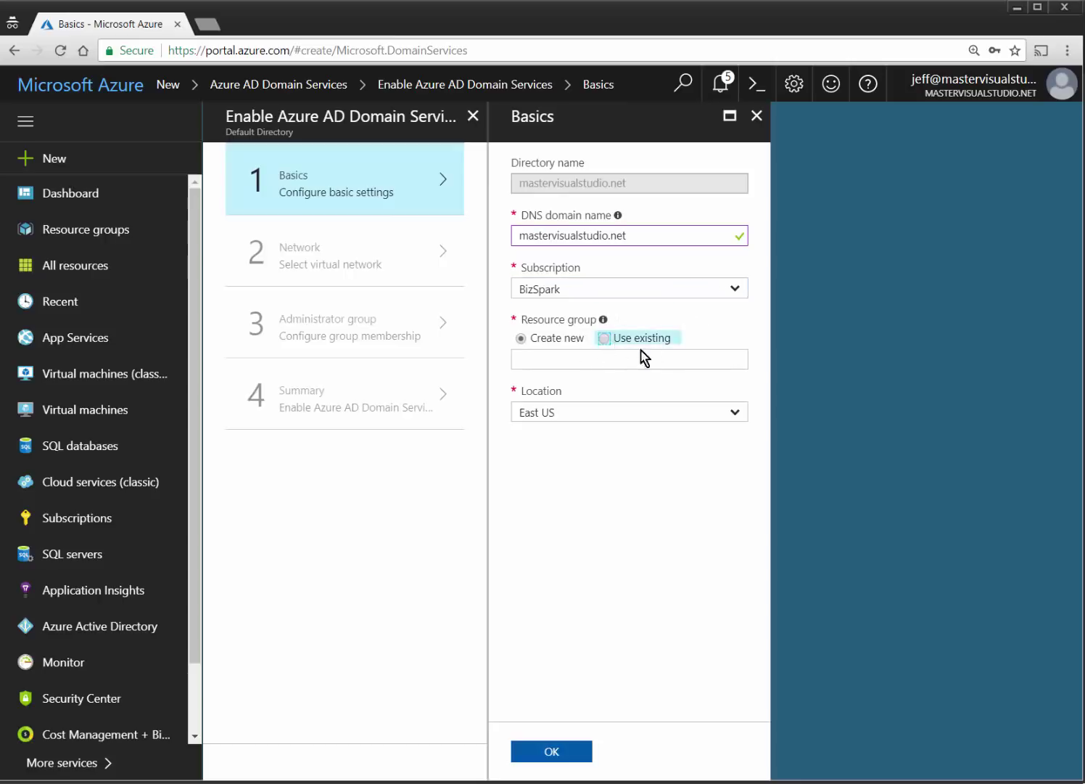
left_click(723, 359)
left_click(618, 381)
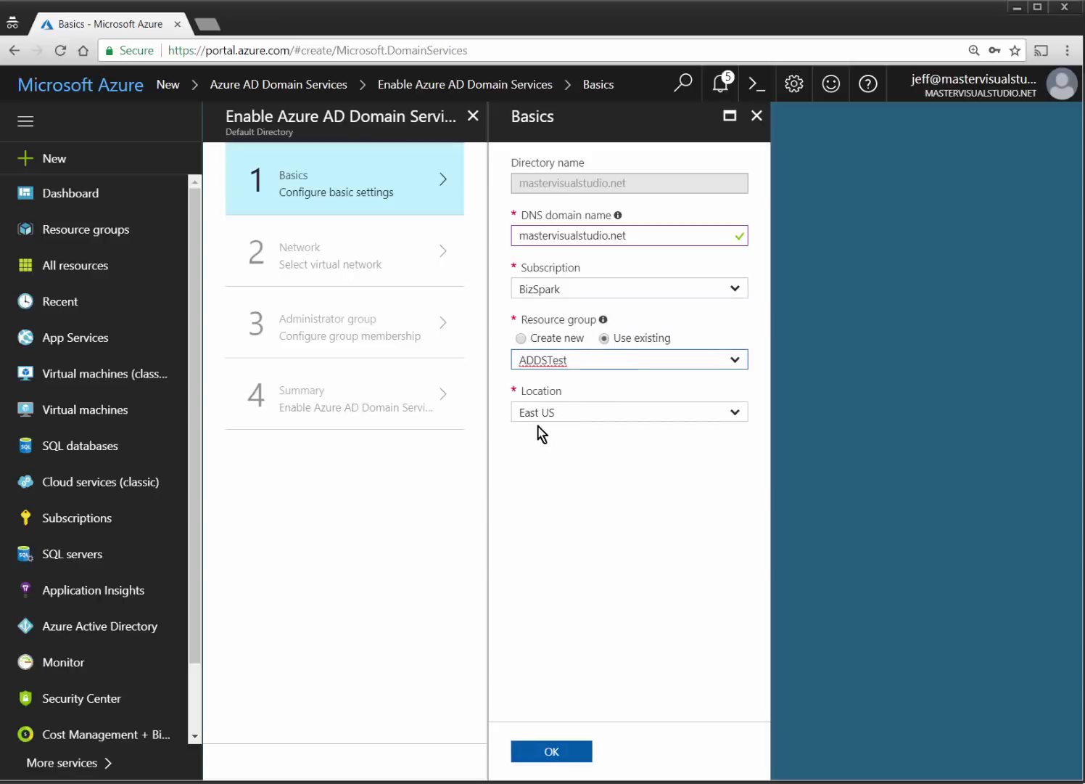
Confirm the basics and set the network to ADDSNetwork with subnet DomainServicesSubnet.
left_click(551, 754)
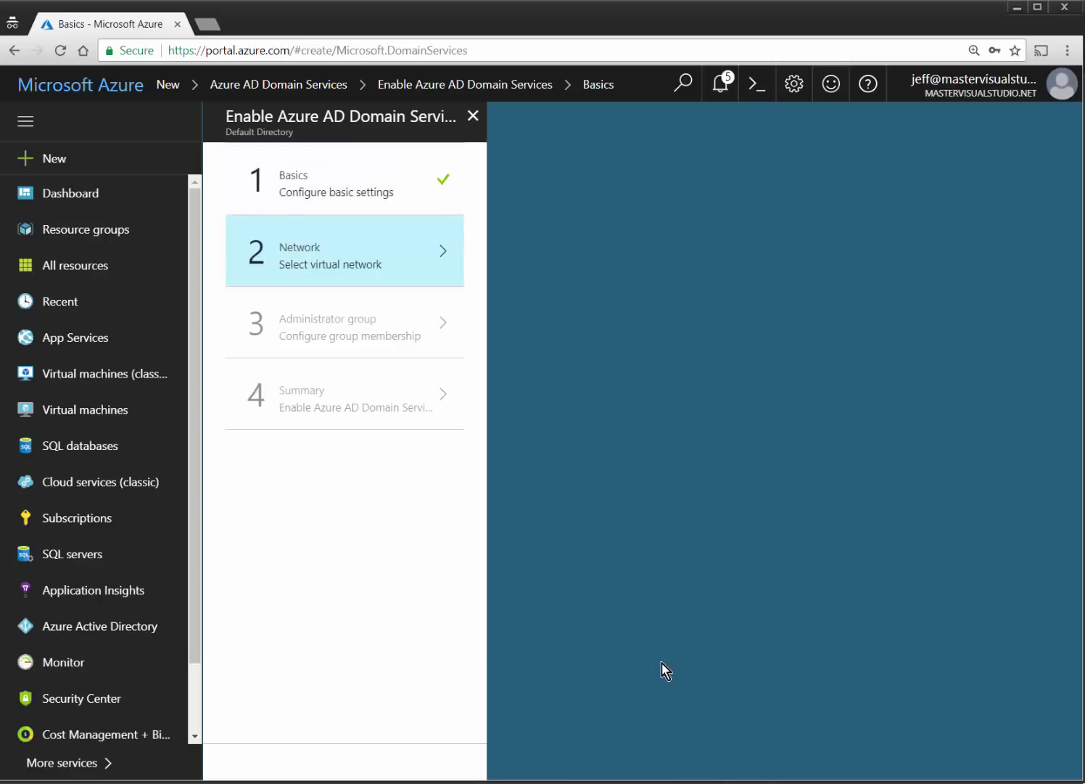
left_click(682, 308)
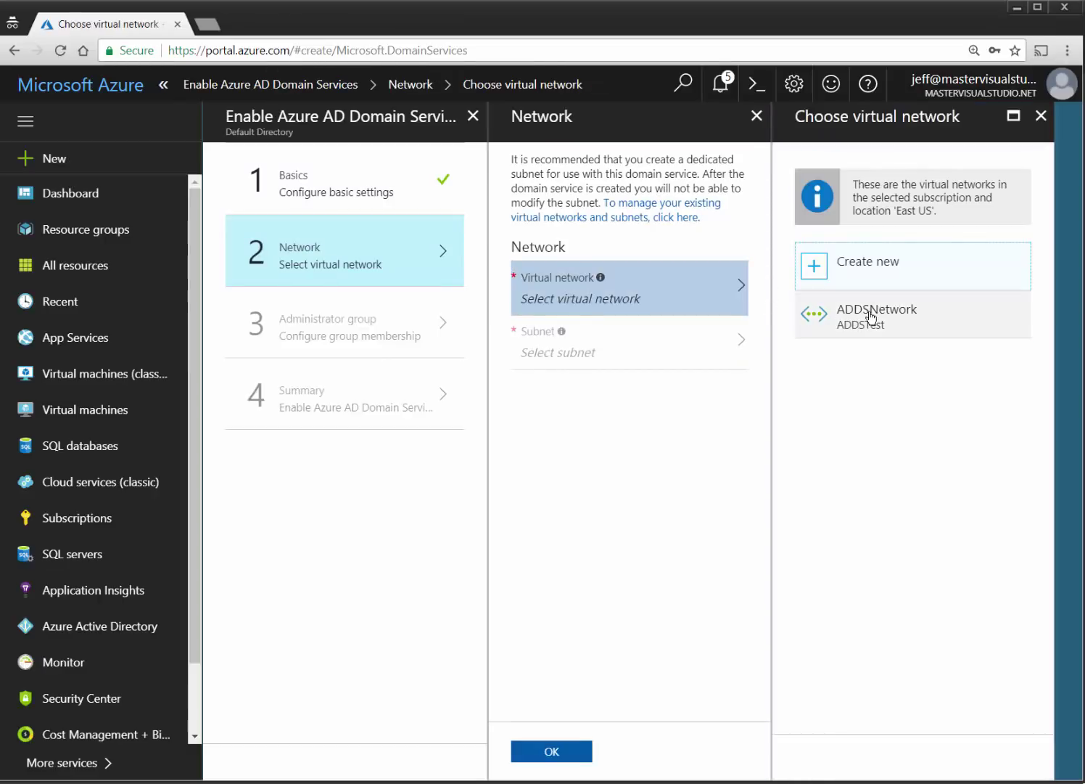
left_click(871, 314)
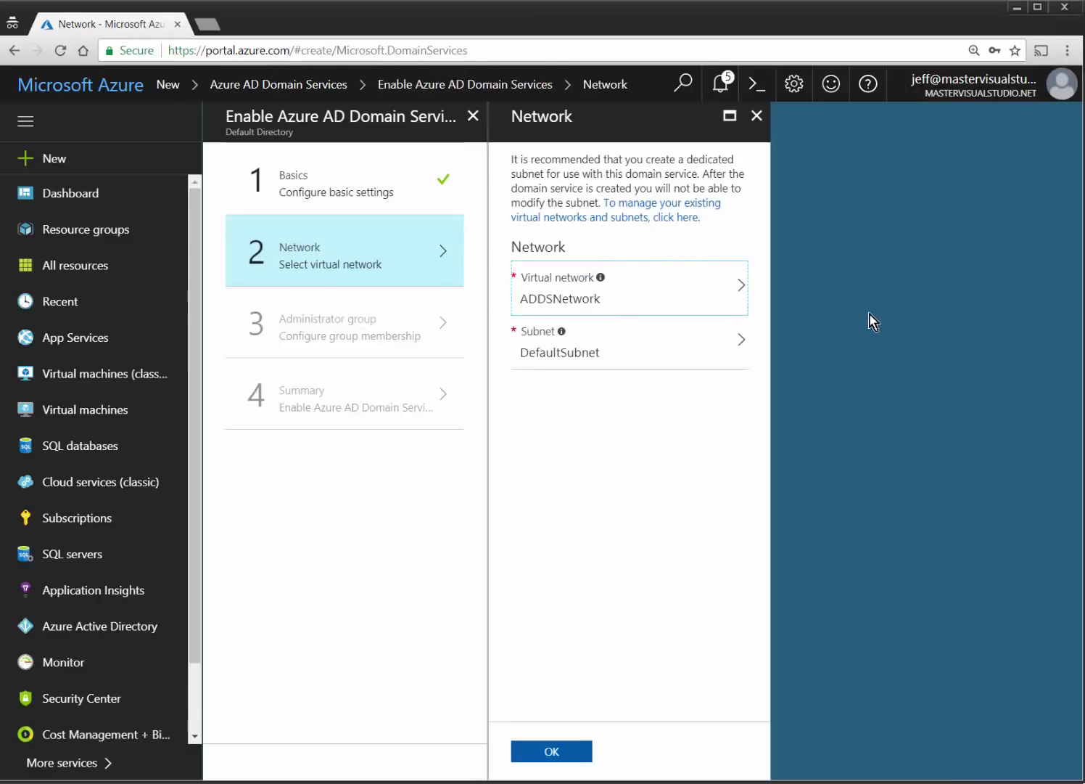
left_click(600, 352)
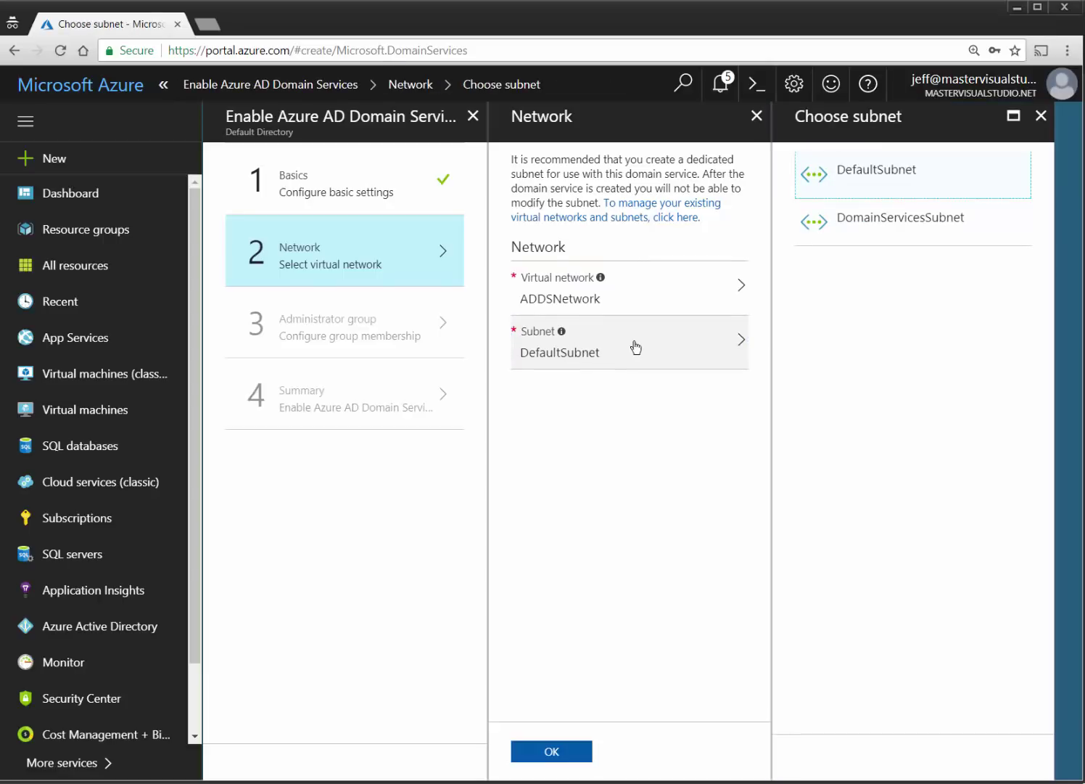
left_click(893, 220)
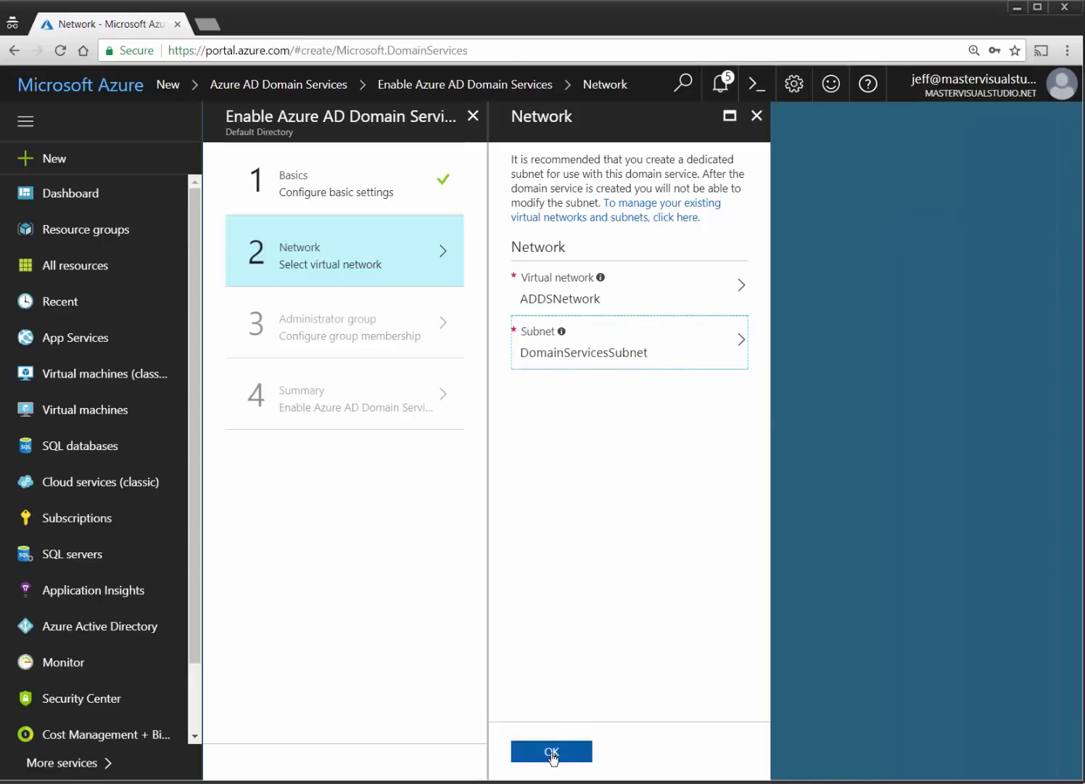
left_click(552, 753)
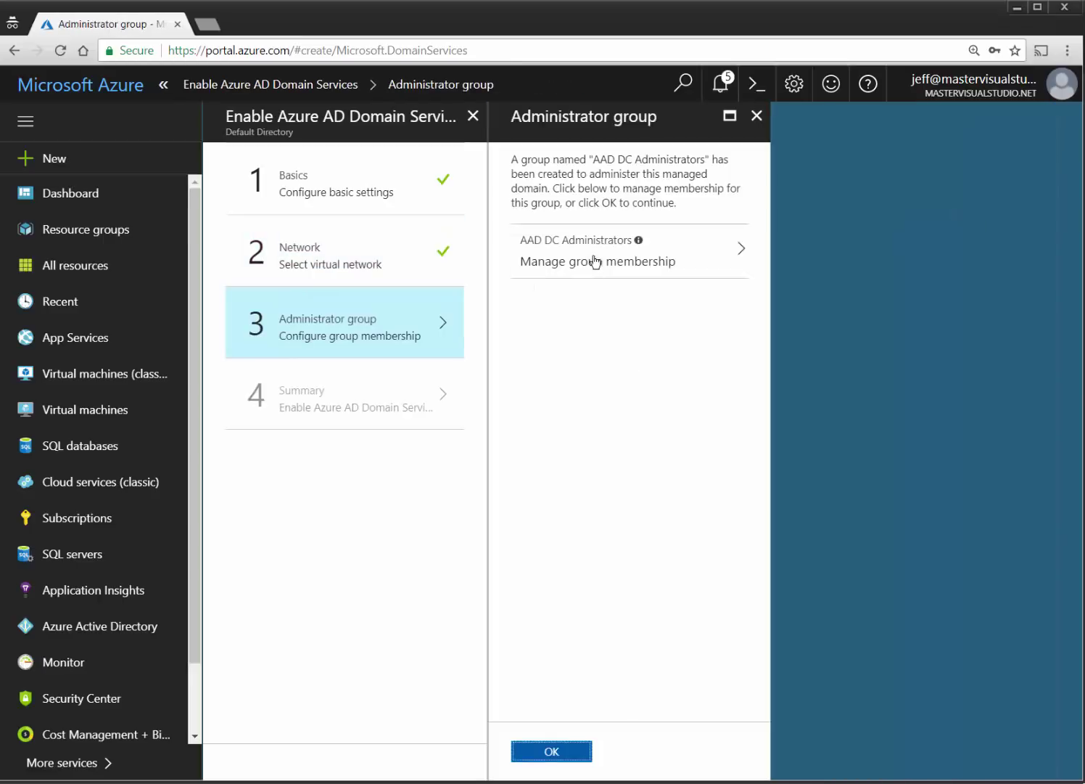
Add both listed users to AAD DC Administrators and confirm the administrator group step.
left_click(587, 267)
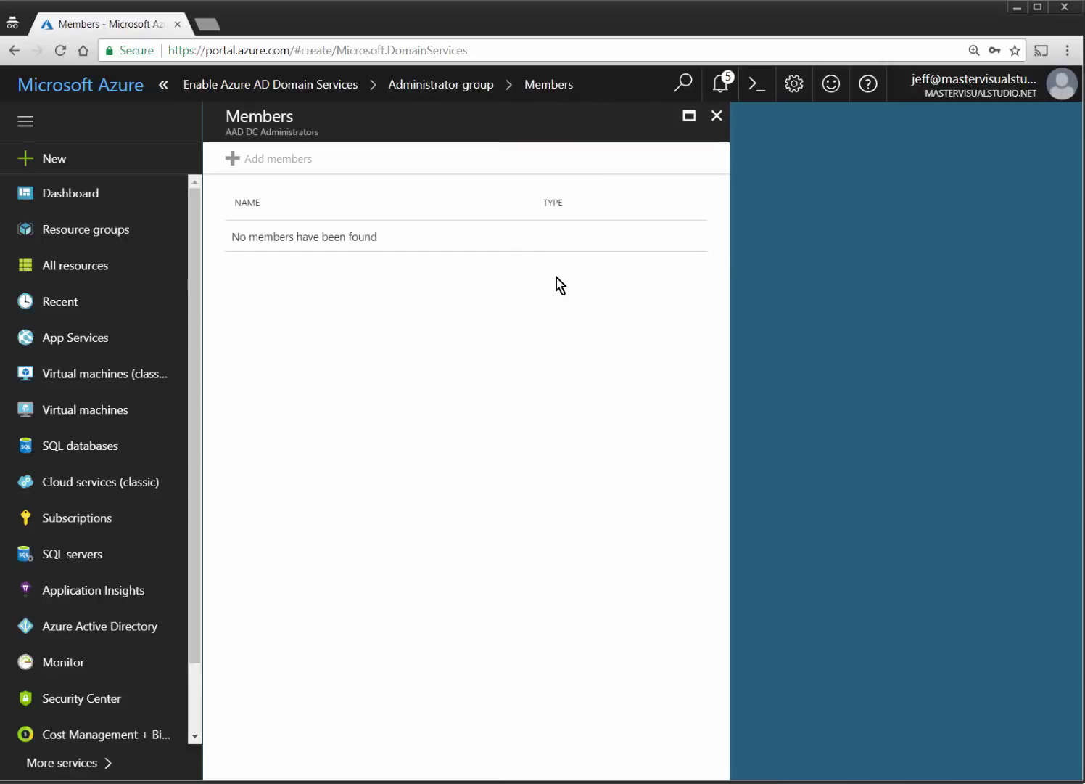
left_click(298, 167)
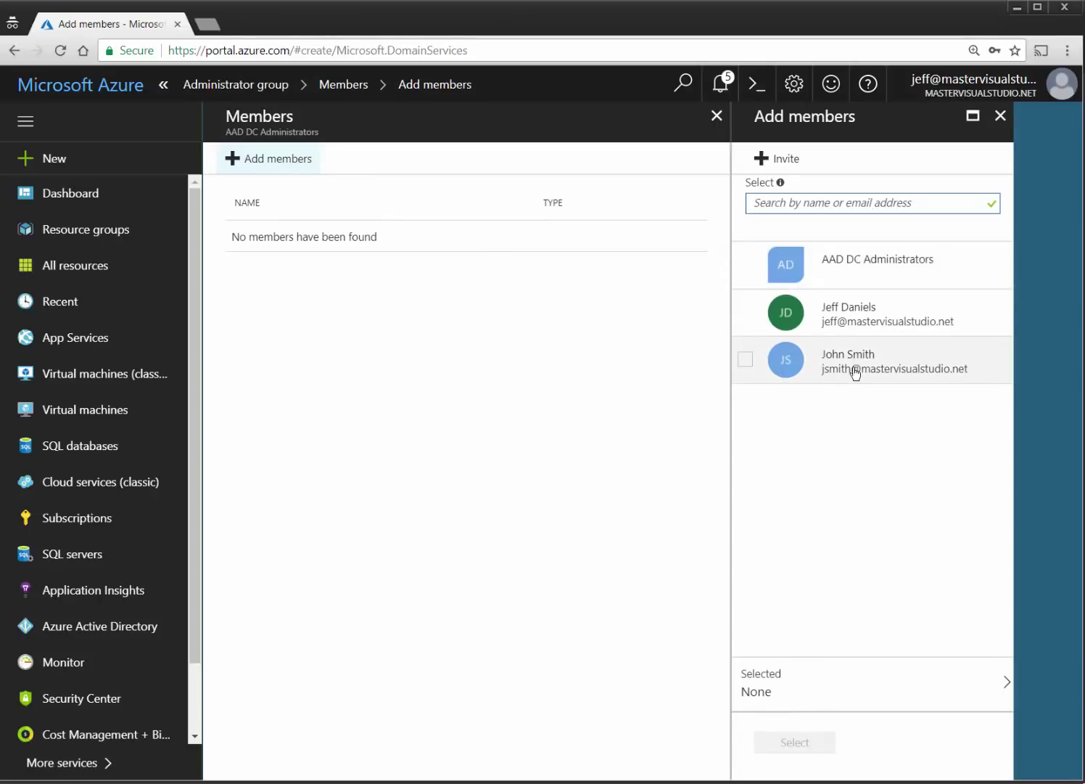
left_click(854, 371)
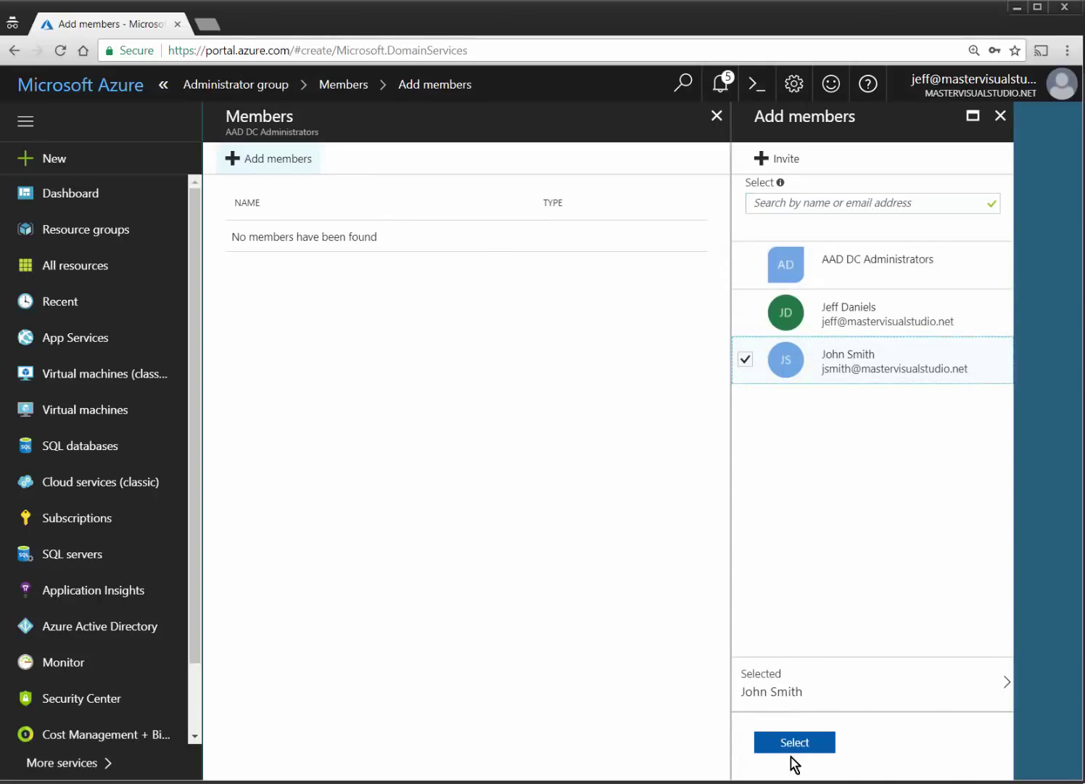
left_click(858, 332)
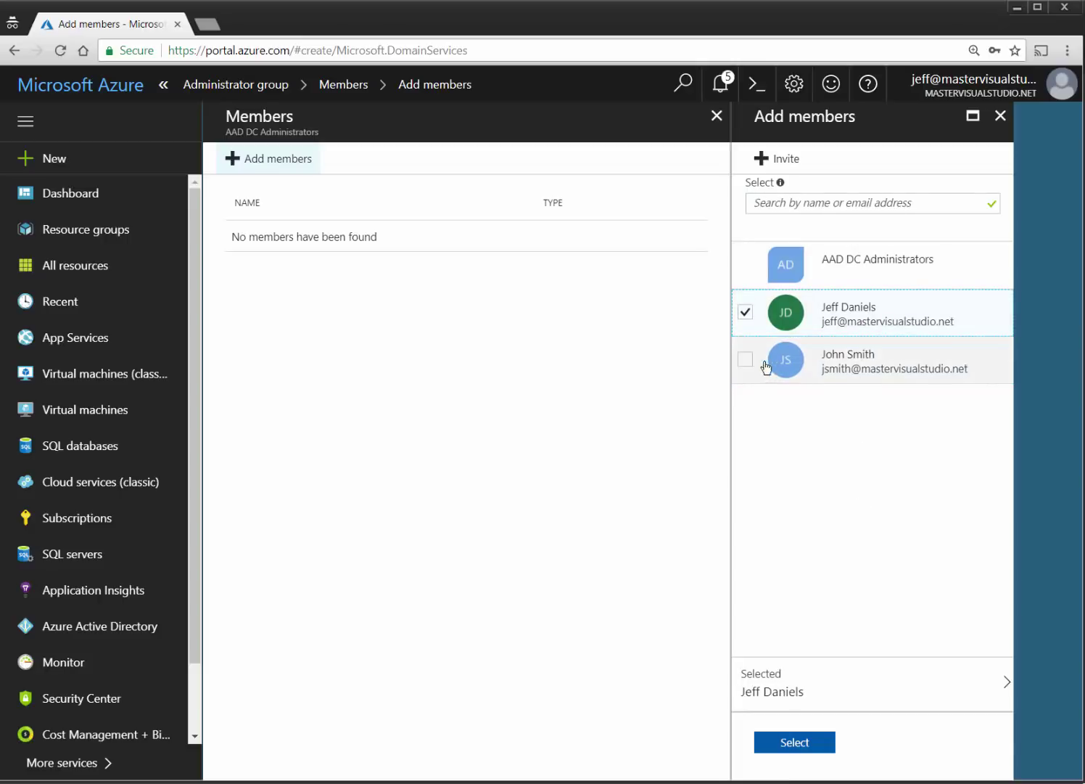
left_click(763, 364)
left_click(797, 741)
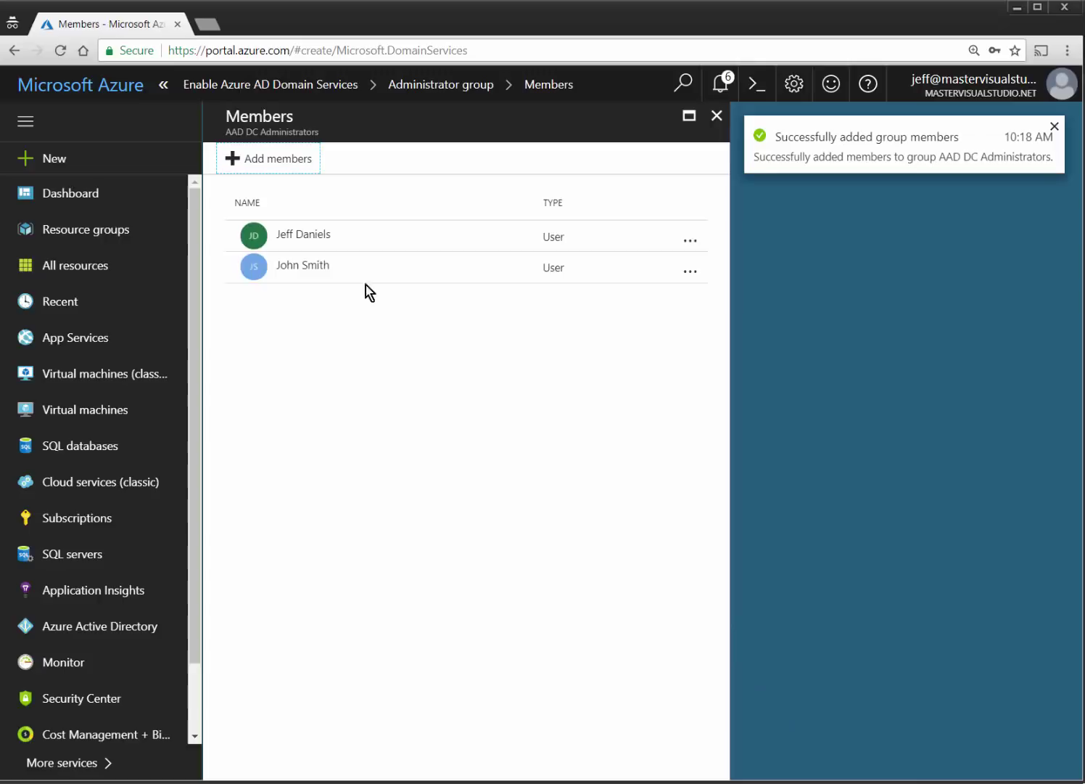
left_click(718, 117)
left_click(573, 748)
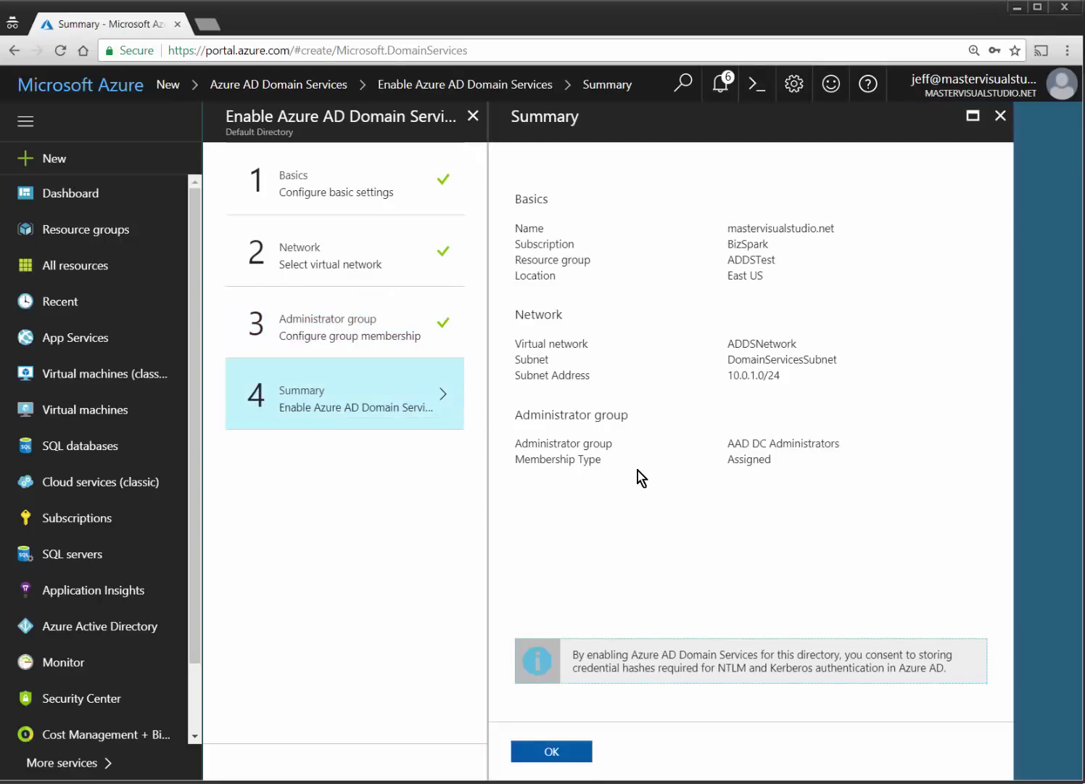
Confirm the Summary and deploy the mastervisualstudio.net managed domain into ADDSTest.
left_click(553, 749)
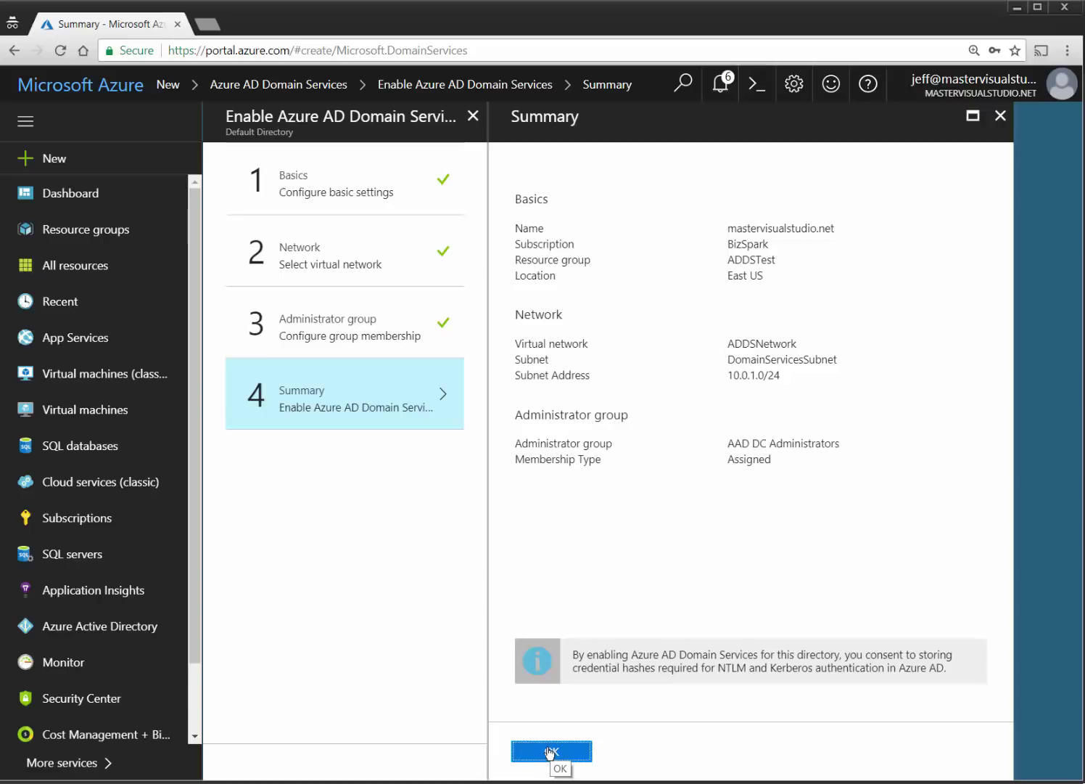
left_click(550, 752)
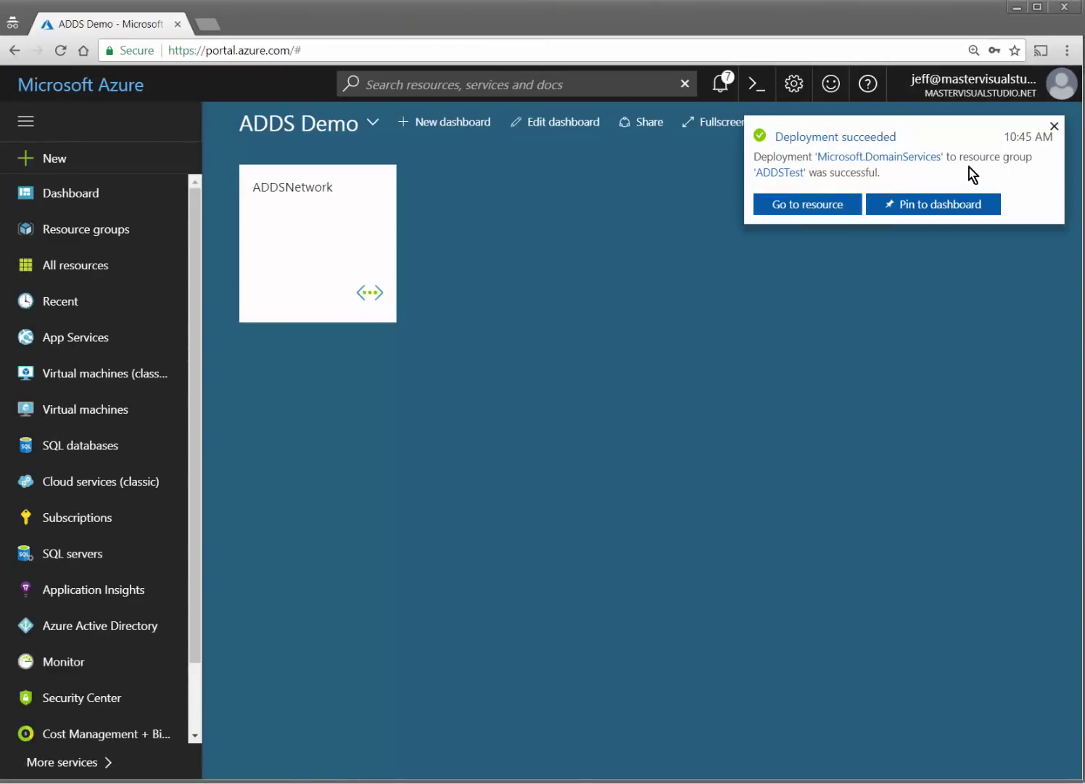
Pin the mastervisualstudio.net domain service to the ADDS Demo dashboard and check it is still deploying.
left_click(942, 209)
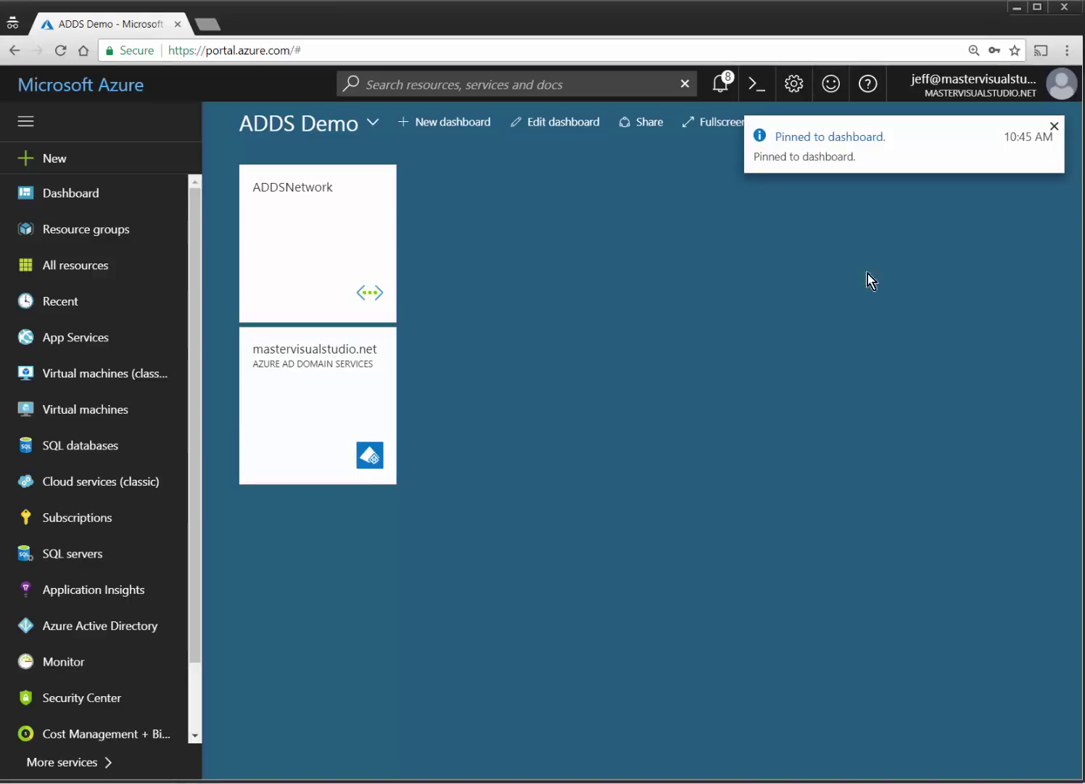
left_click(1055, 128)
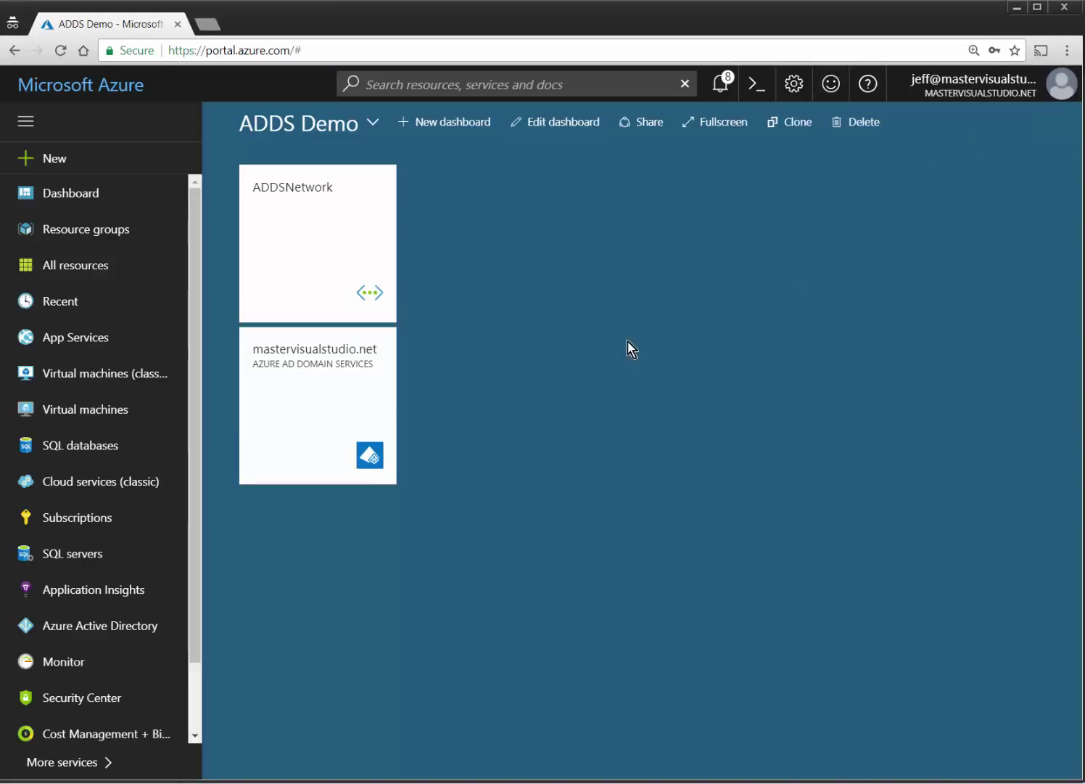
left_click(354, 387)
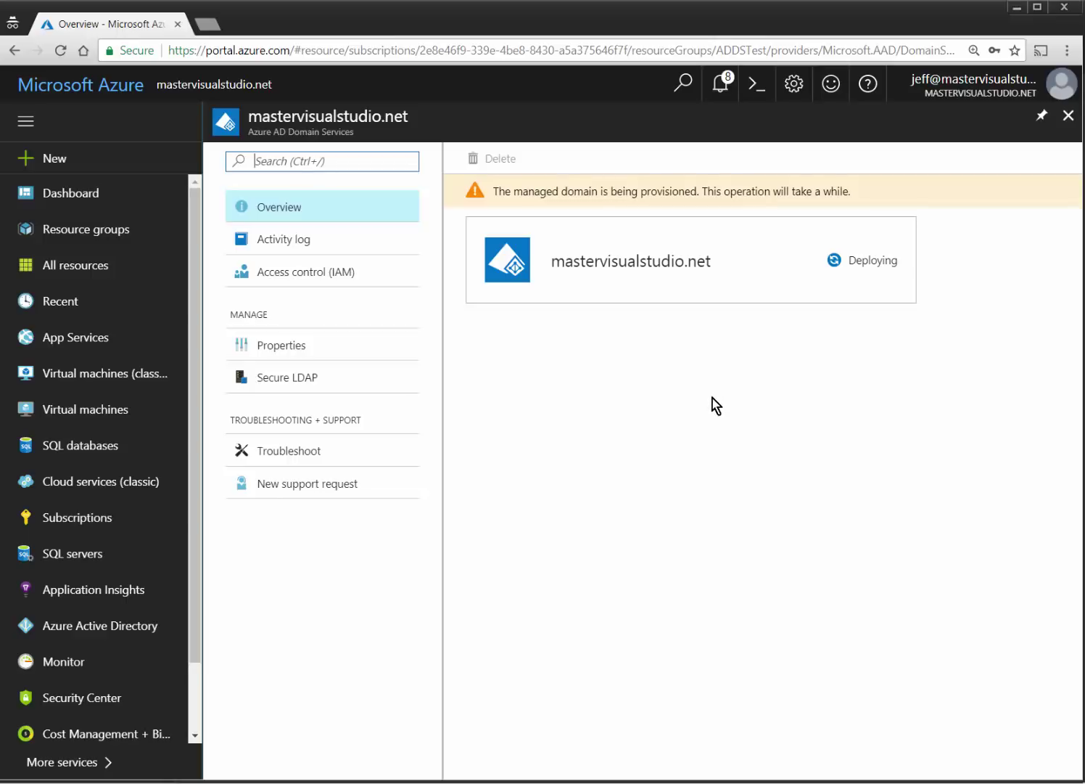
left_click(1068, 116)
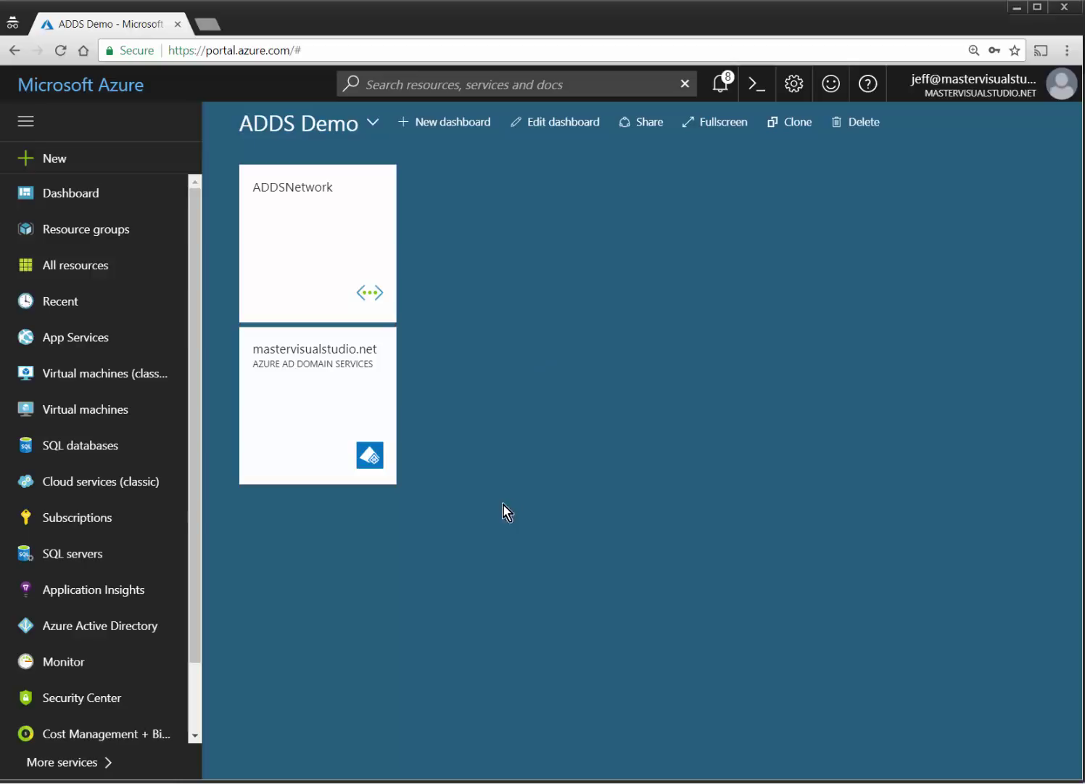
Add a virtual machine using the Windows Server 2016 Datacenter image from the Windows Server images.
left_click(80, 410)
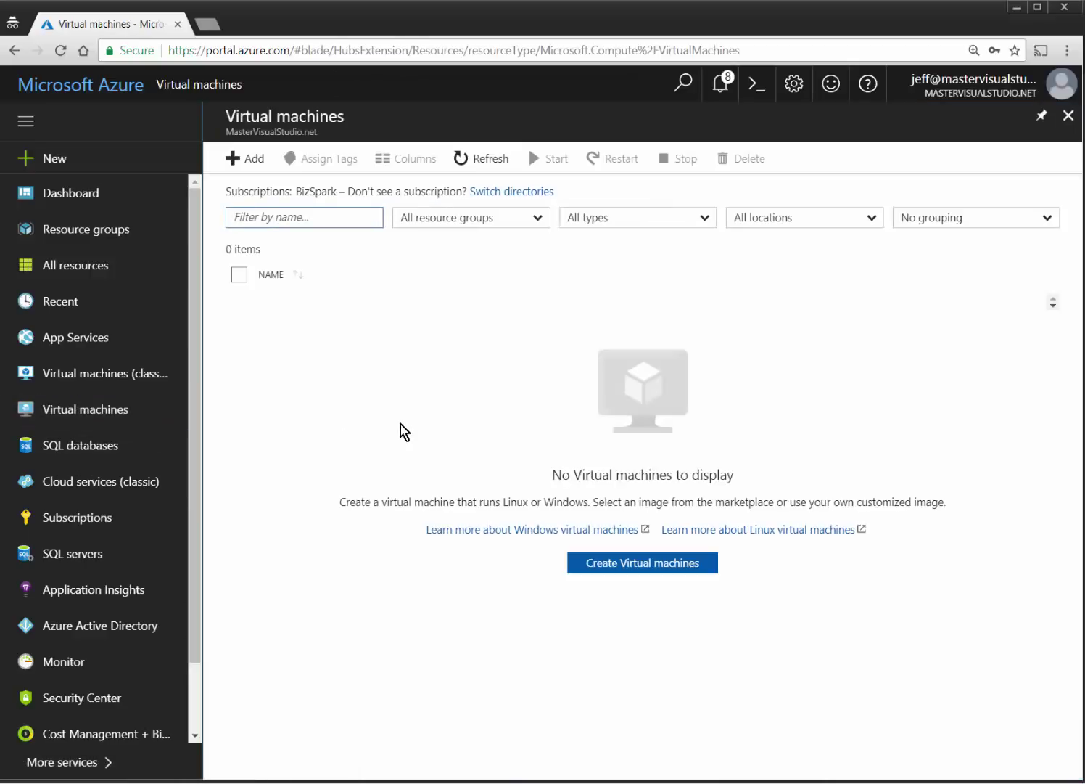
left_click(253, 158)
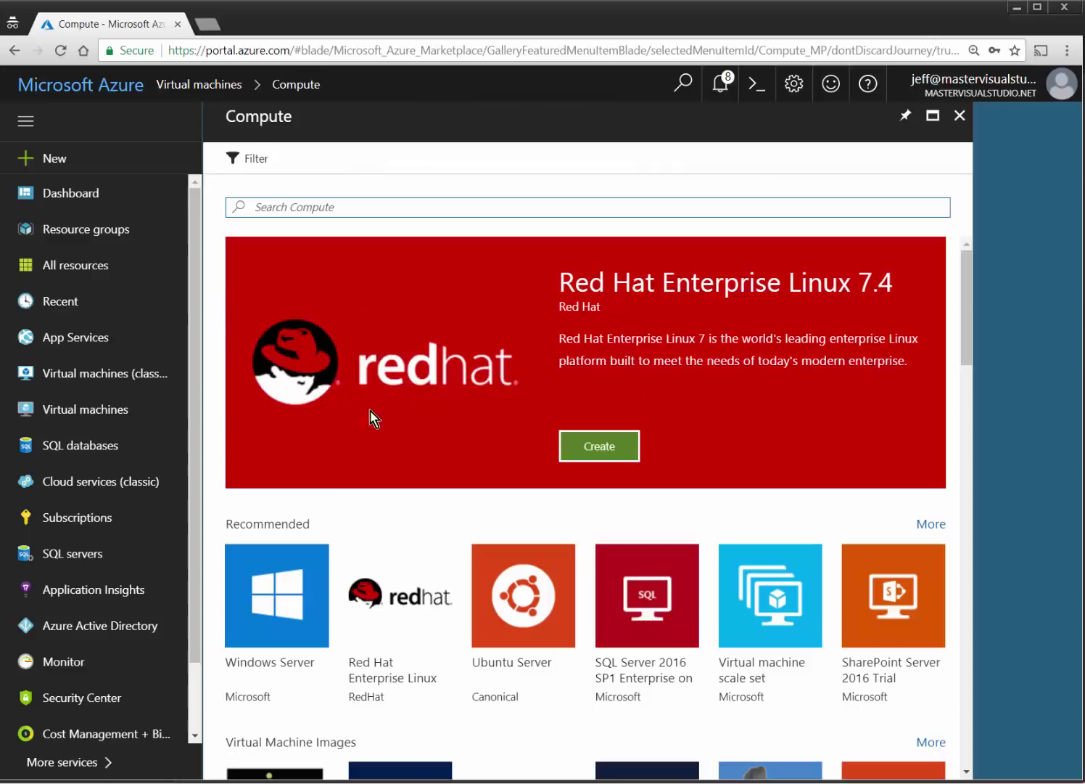
left_click(270, 614)
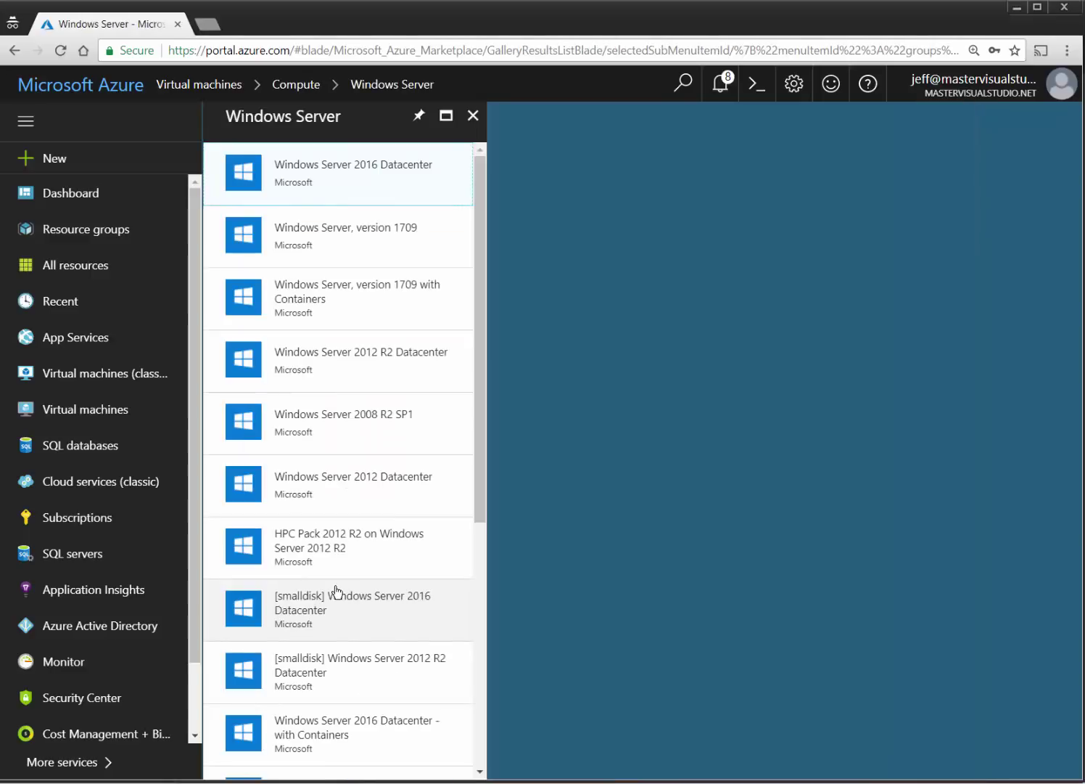
left_click(388, 167)
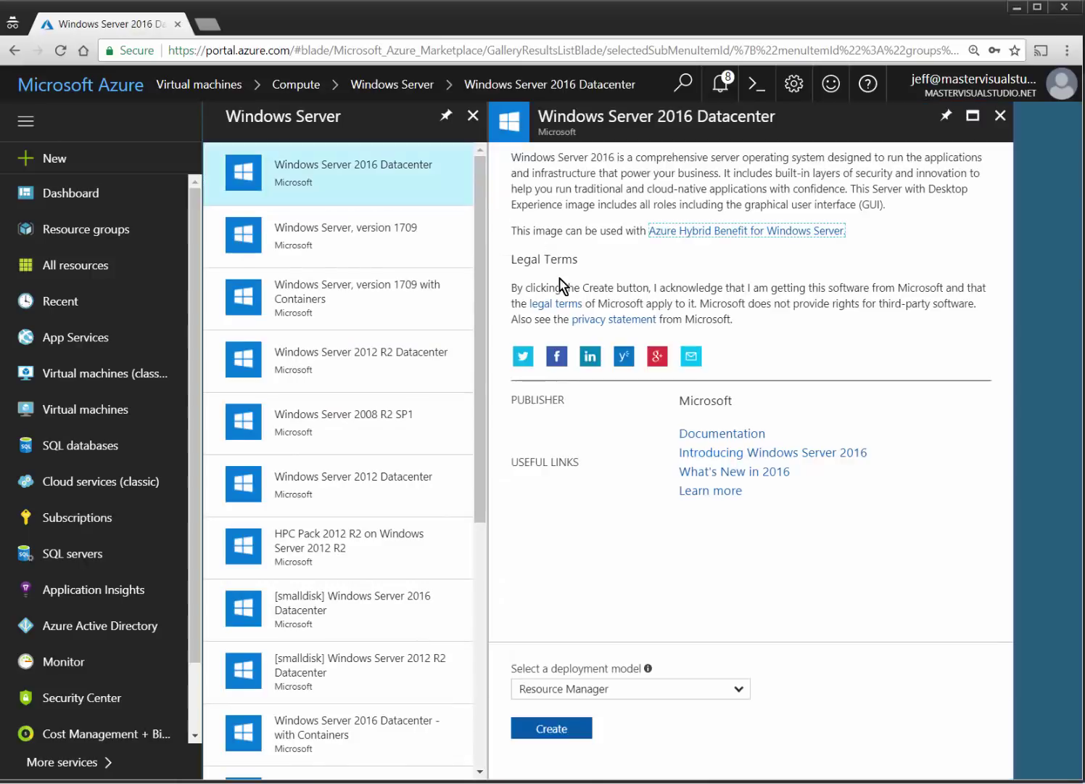
left_click(549, 729)
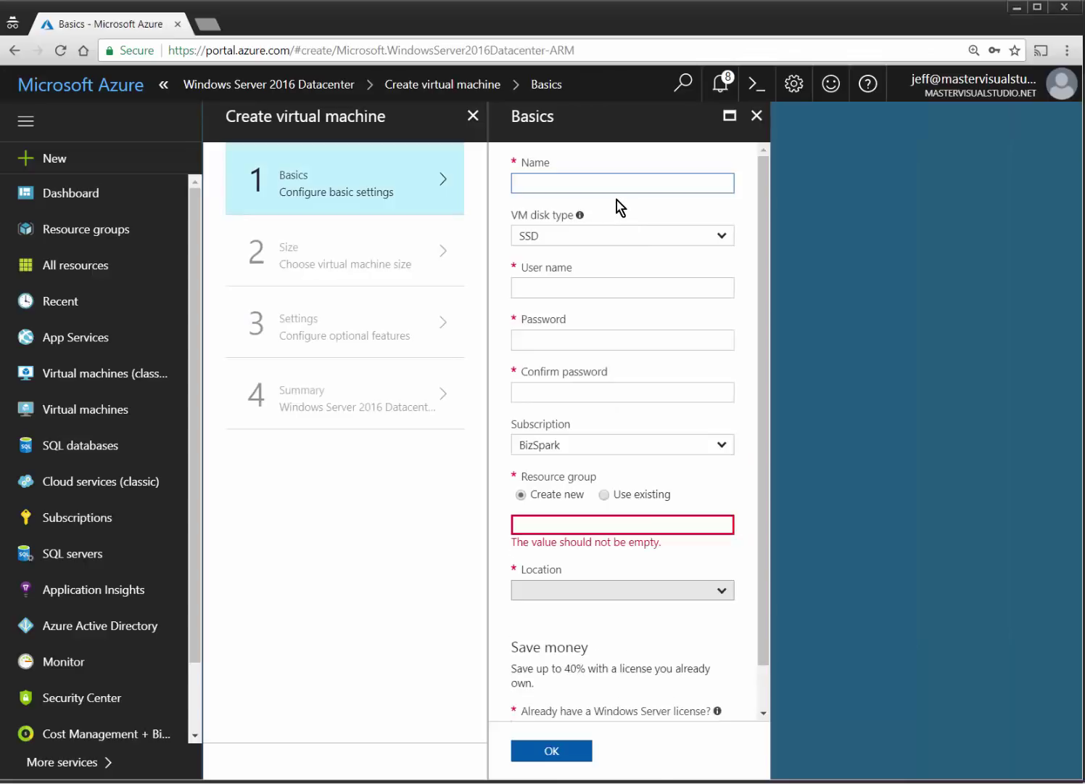
Name the VM ADDSVM1 and set its disk type to HDD.
type("ADDtest")
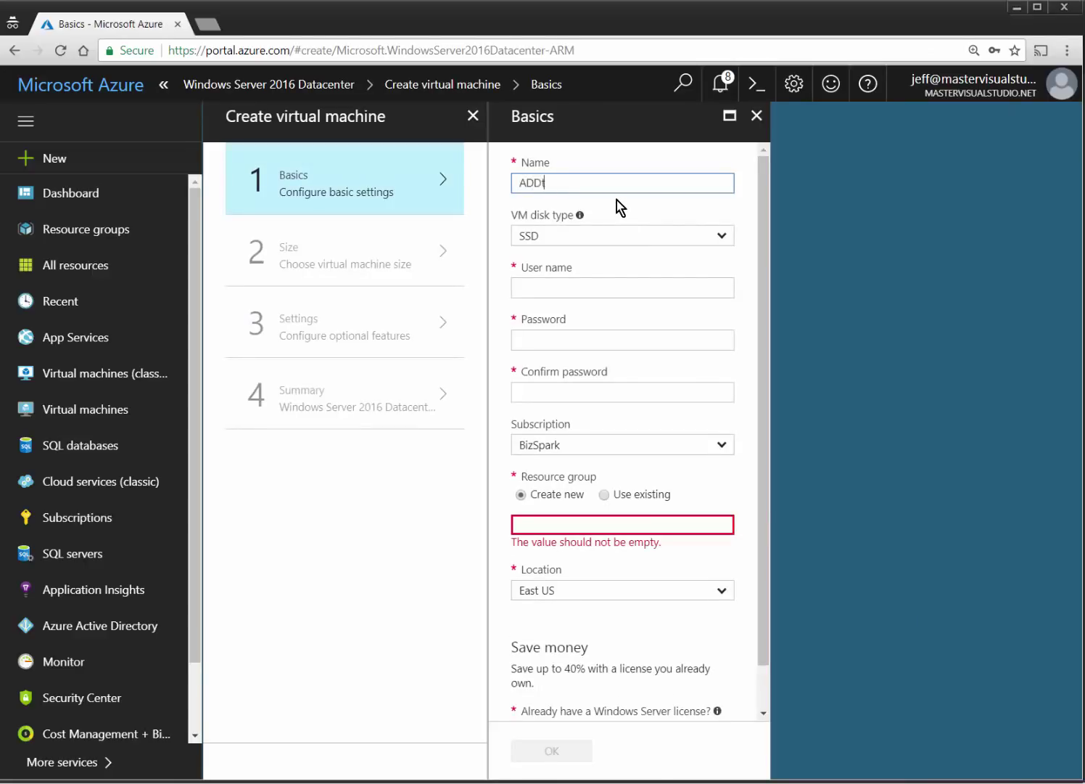
key("BackSpace")
key("BackSpace")
key("BackSpace")
key("BackSpace")
key("BackSpace")
type("DSVM1")
left_click(601, 235)
left_click(562, 280)
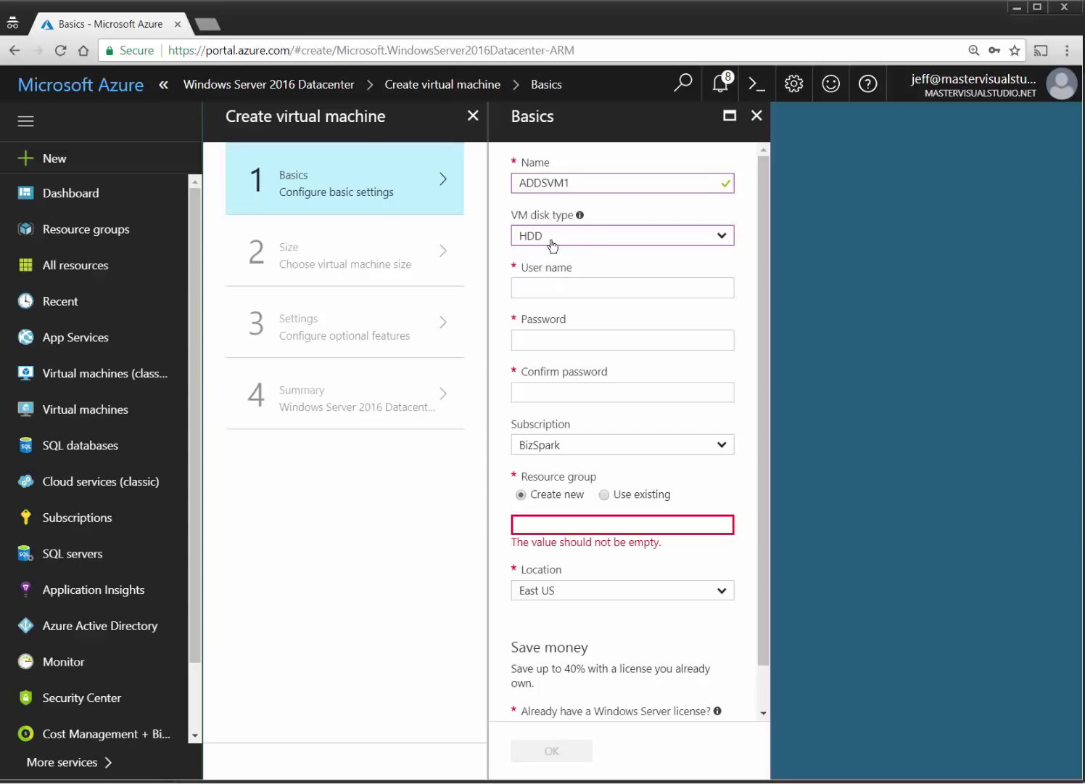
Enter the administrator user name and the password twice.
left_click(630, 285)
key("Tab")
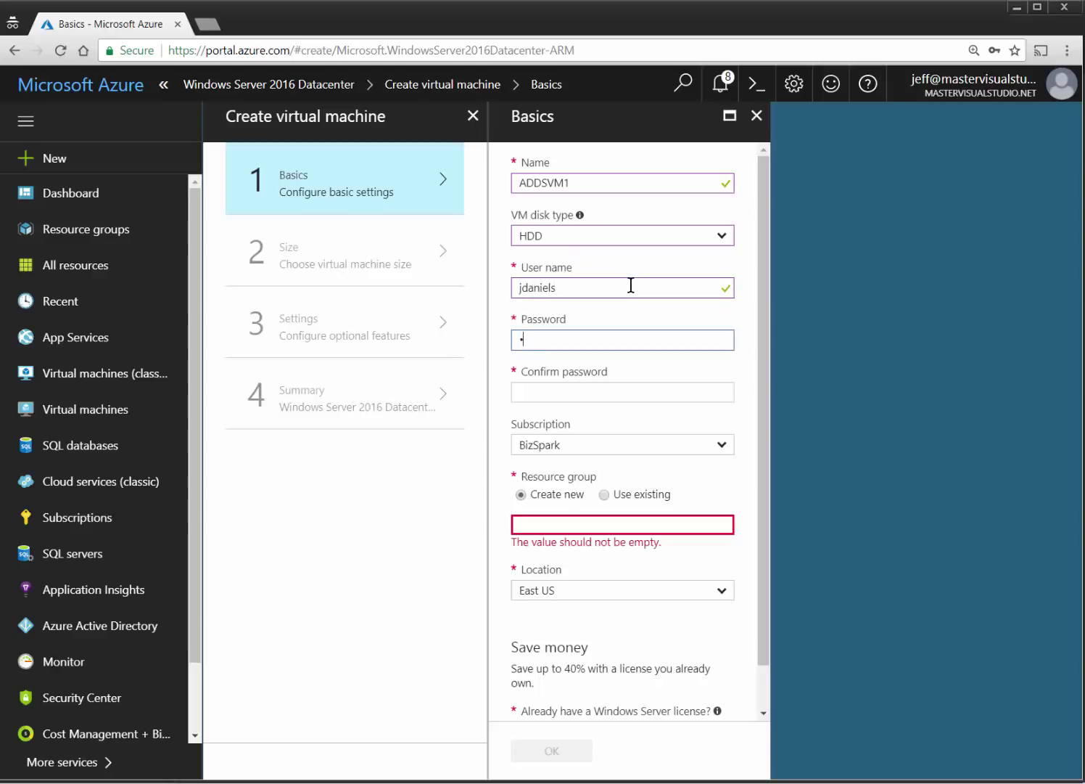
key("Tab")
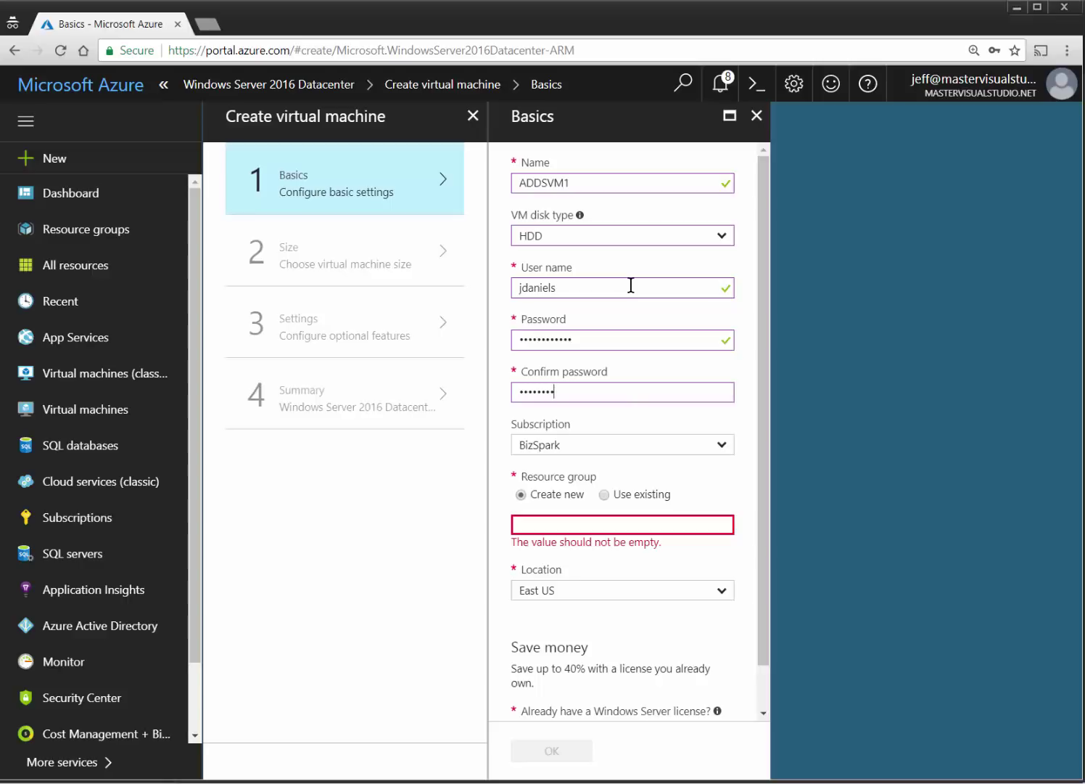
key("Tab")
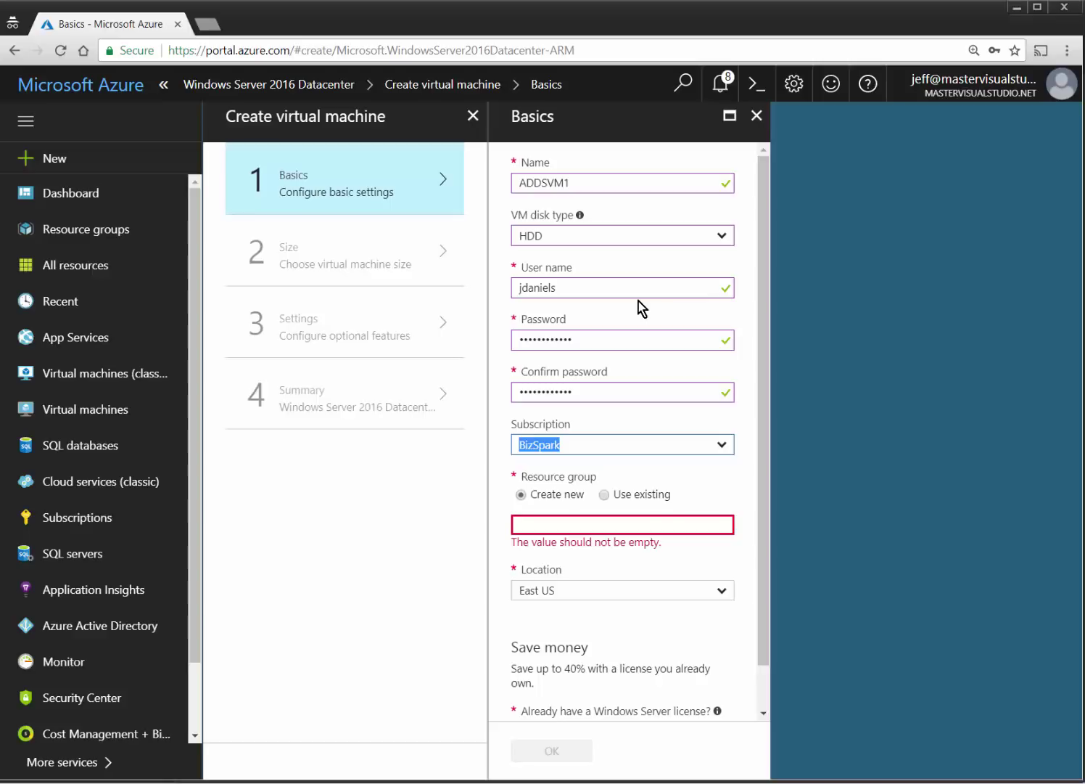
Use the existing ADDSTest resource group in East US and confirm the basics.
left_click(650, 495)
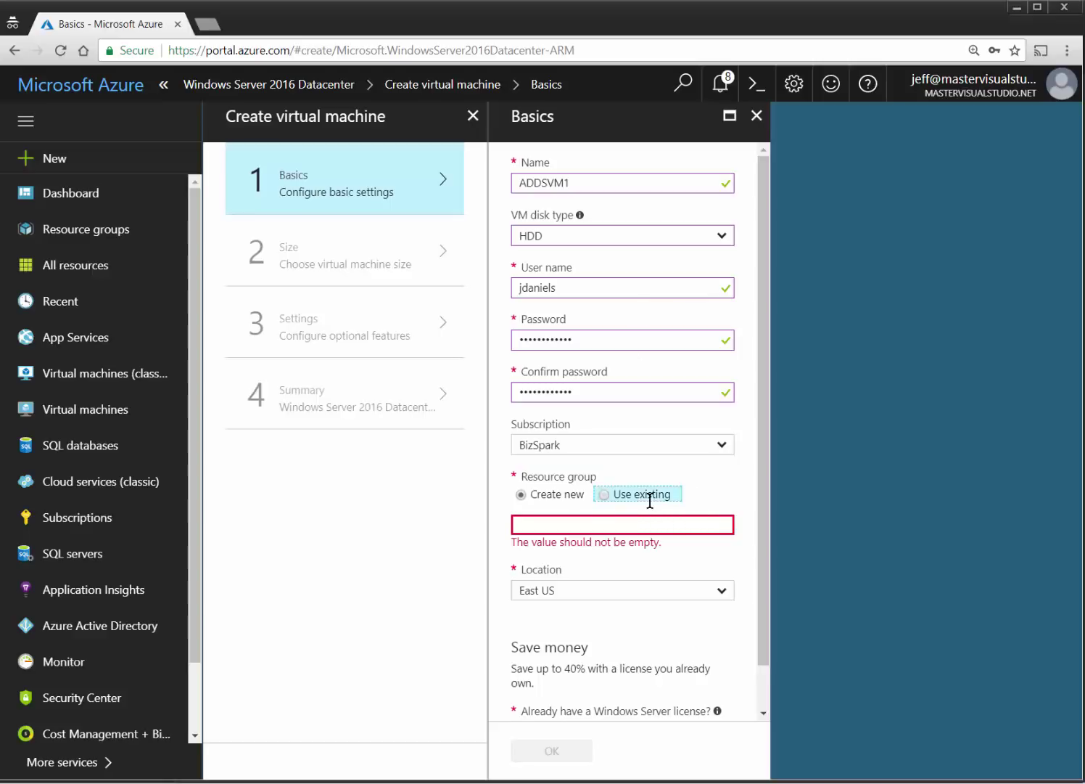
left_click(719, 529)
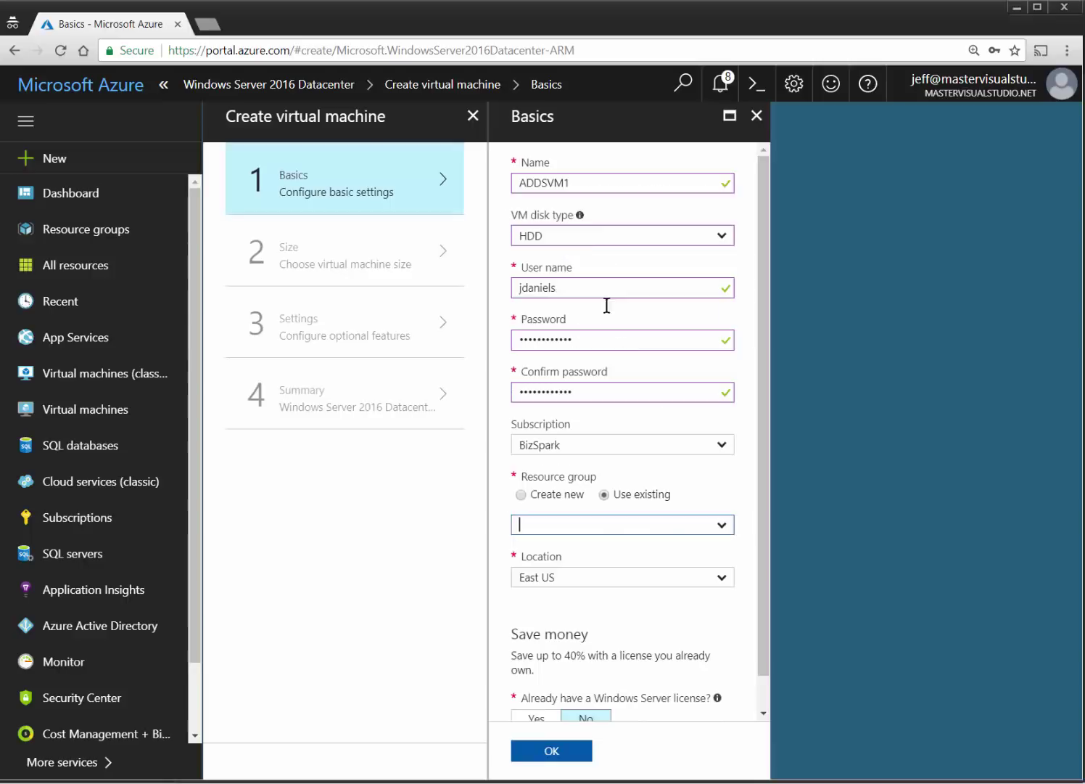
scroll(689, 587, "down", 1)
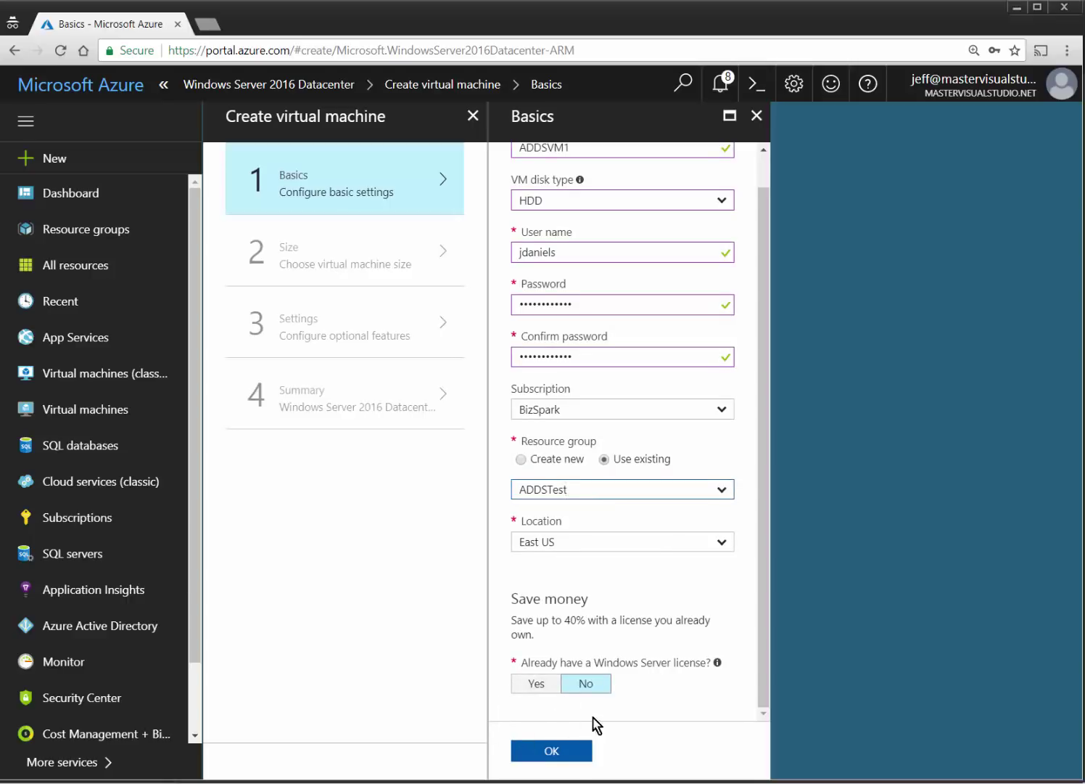
left_click(553, 750)
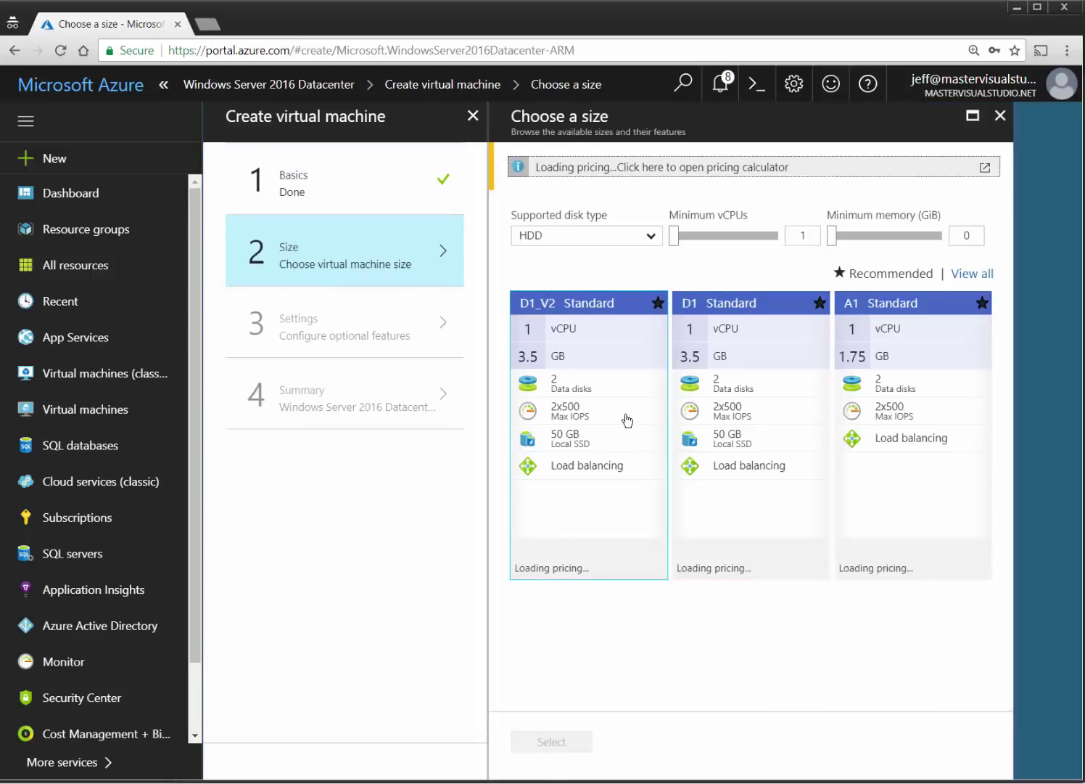
Select the D1_V2 Standard size for ADDSVM1.
left_click(627, 420)
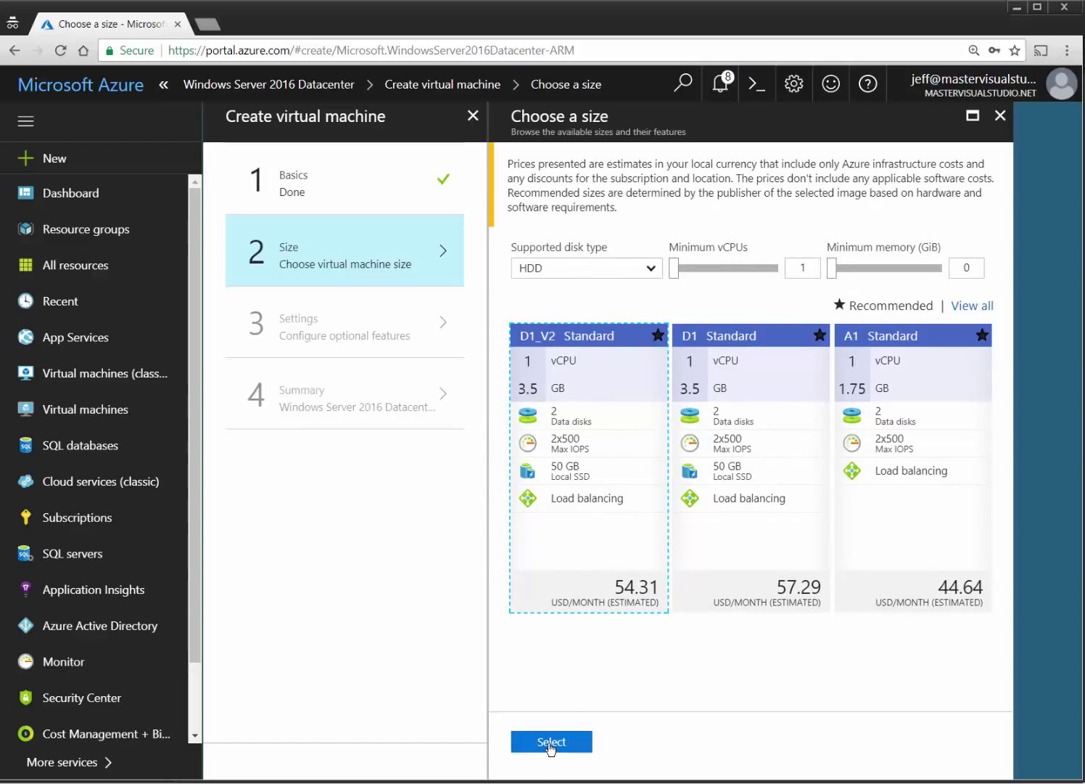
left_click(549, 743)
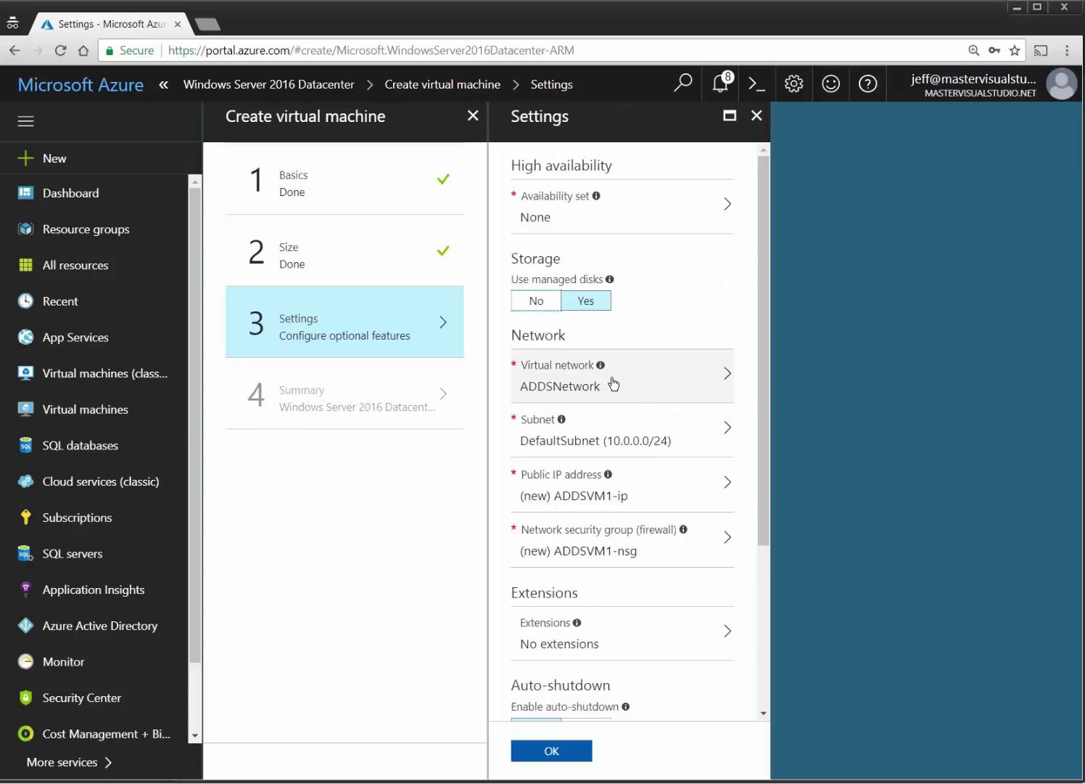
Keep ADDSNetwork's DefaultSubnet and set Boot diagnostics to Disabled.
left_click(732, 438)
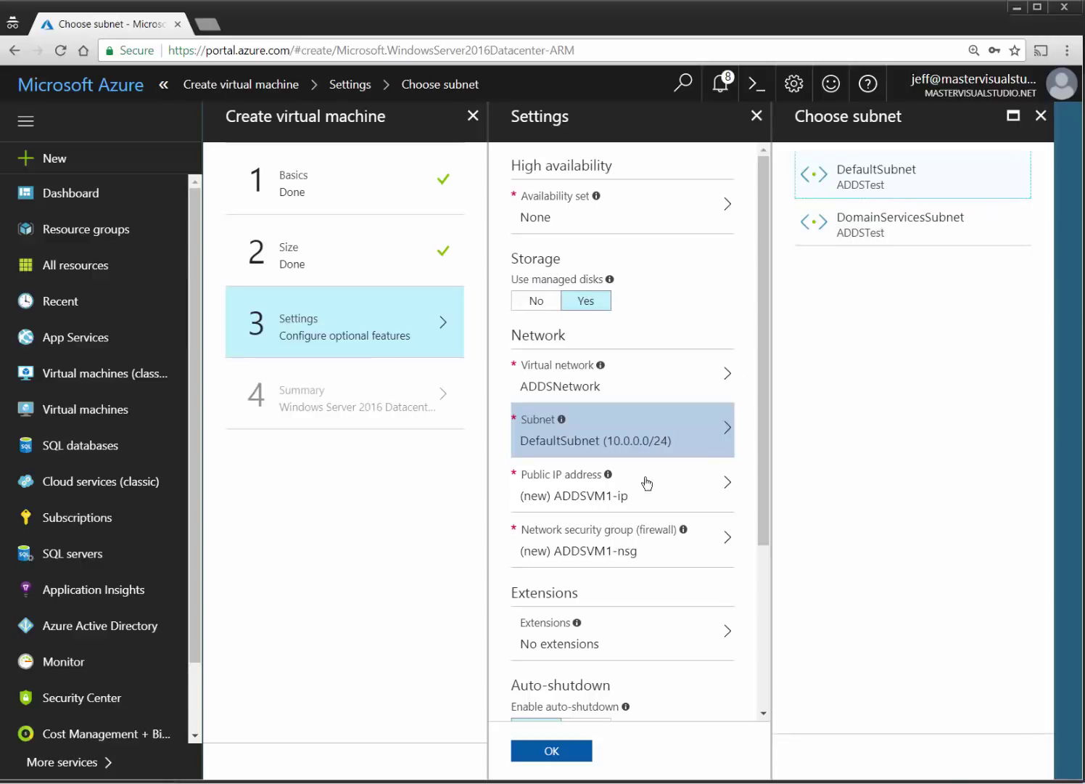
left_click(885, 181)
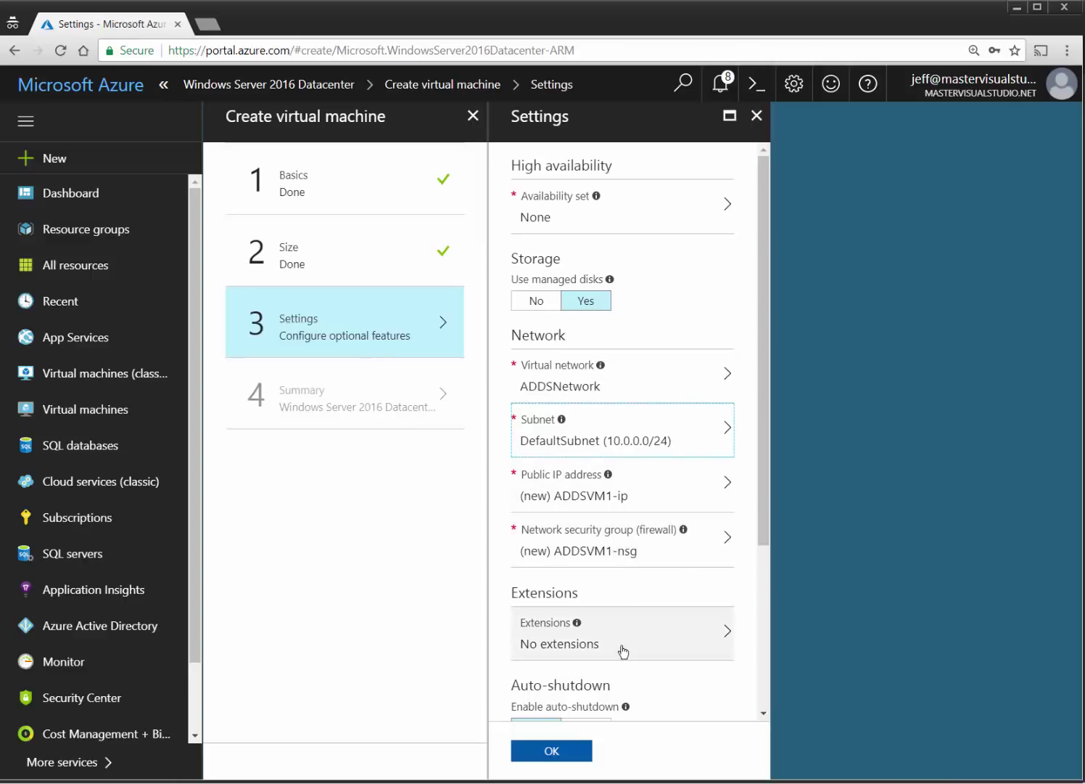
scroll(622, 645, "down", 3)
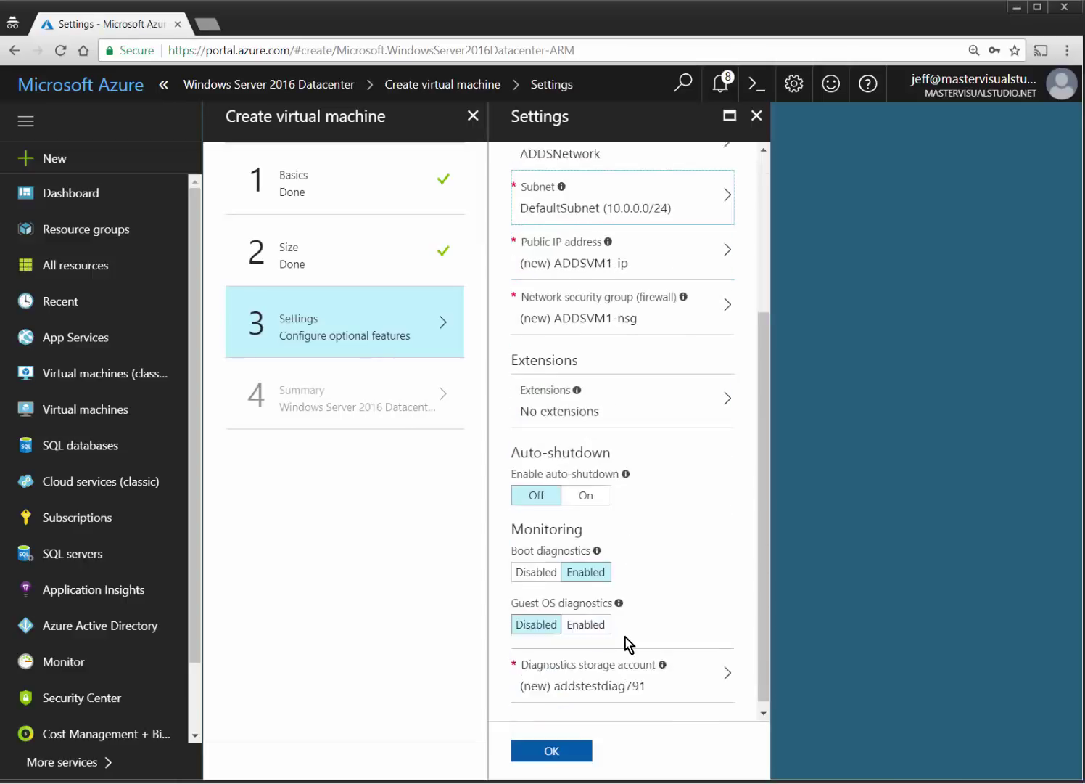
left_click(523, 565)
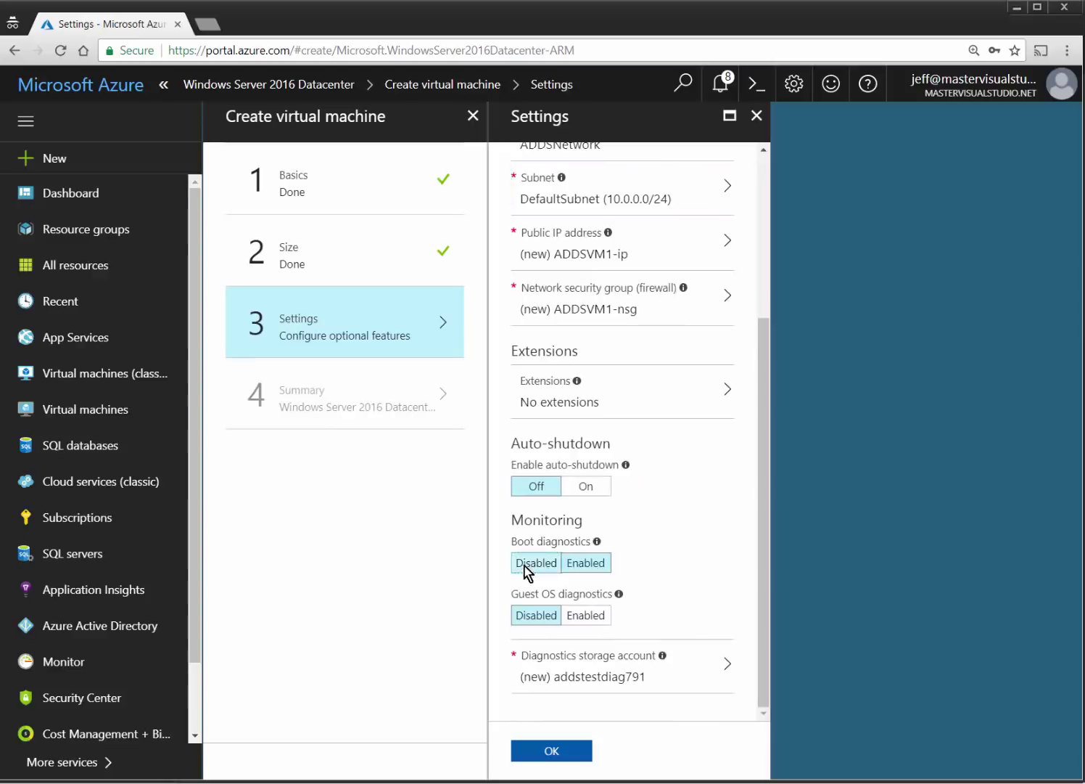
Confirm the settings, create ADDSVM1, and open the Virtual machines list showing 0 items.
left_click(572, 753)
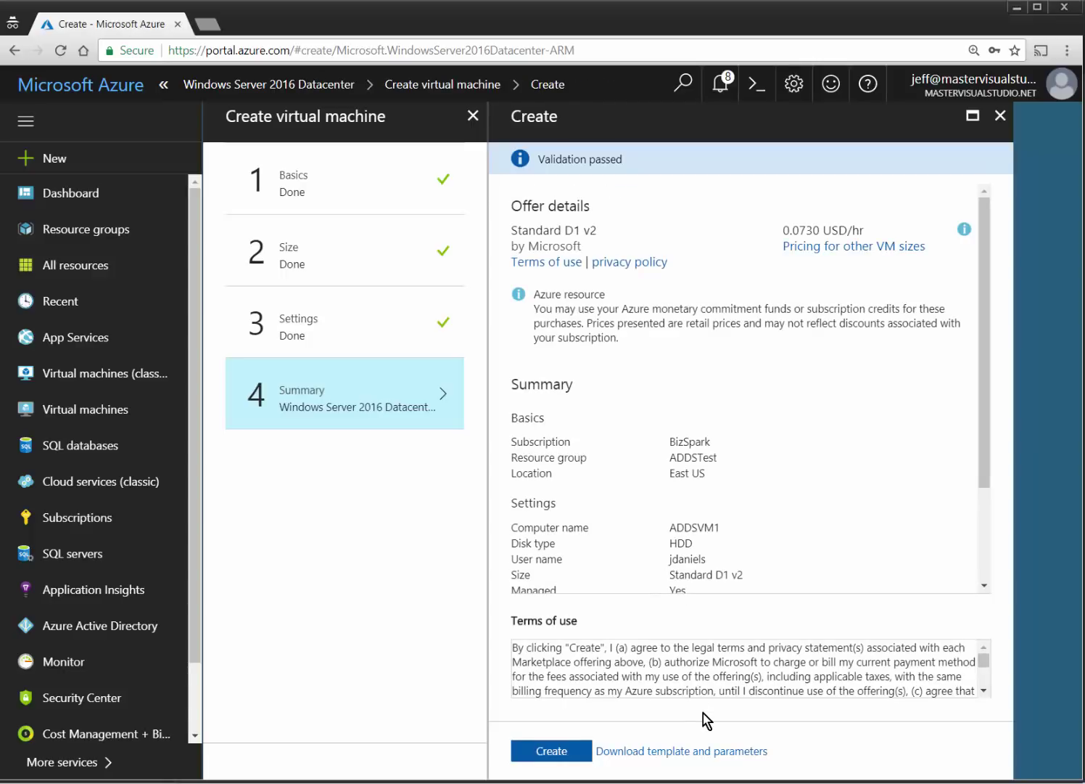
left_click(547, 751)
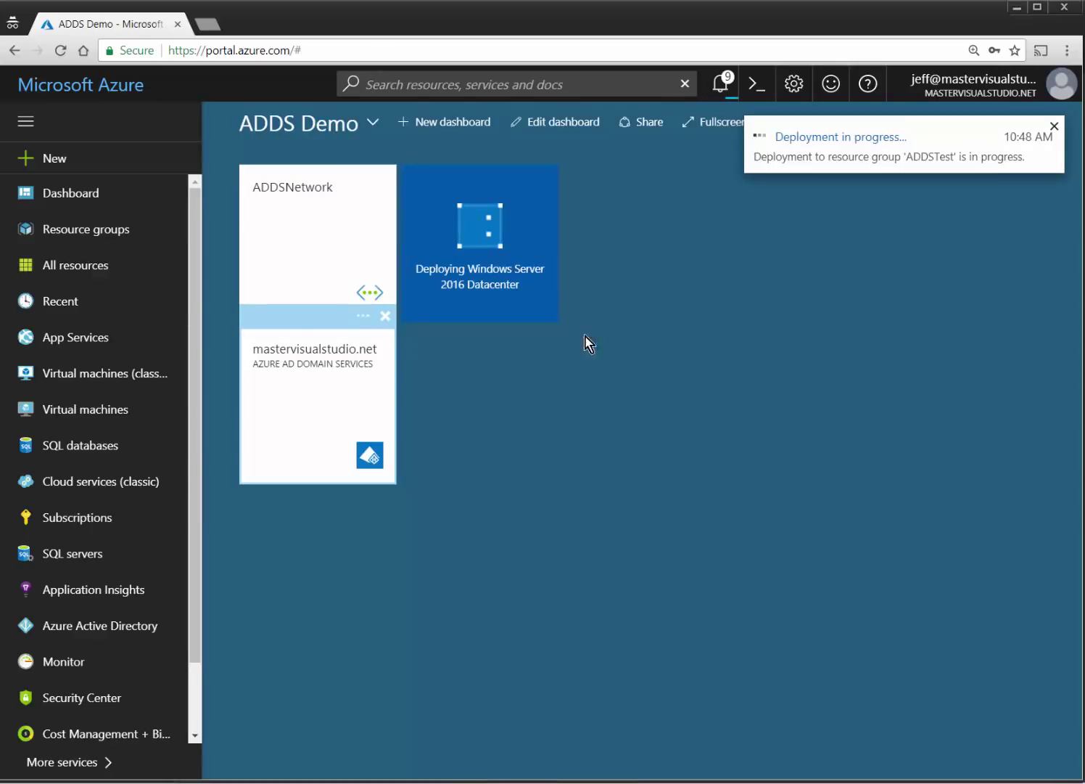
left_click(67, 409)
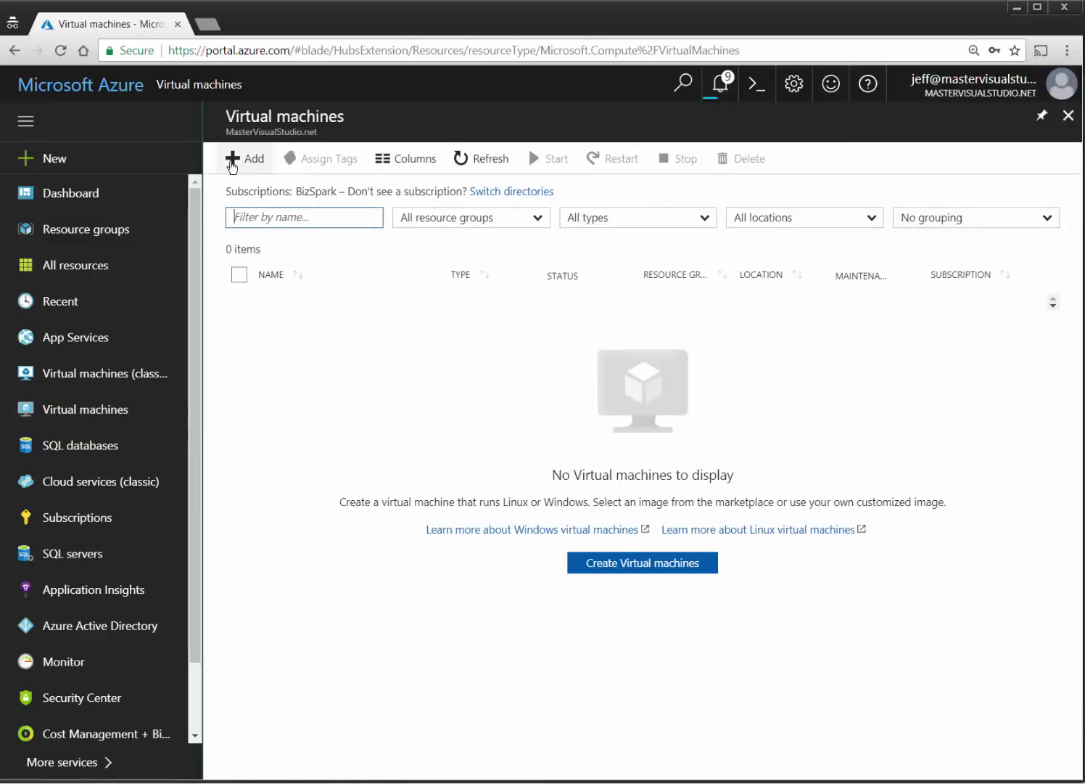
Start a second VM from the Windows Server 2016 Datacenter image.
left_click(244, 160)
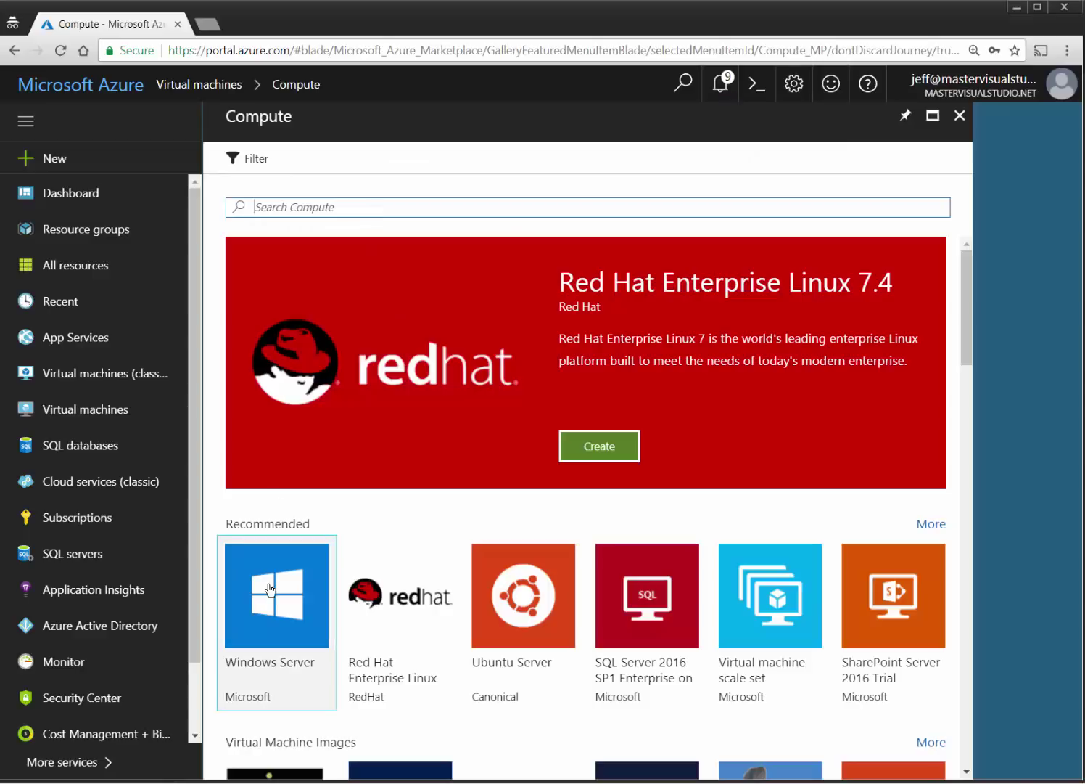
left_click(269, 587)
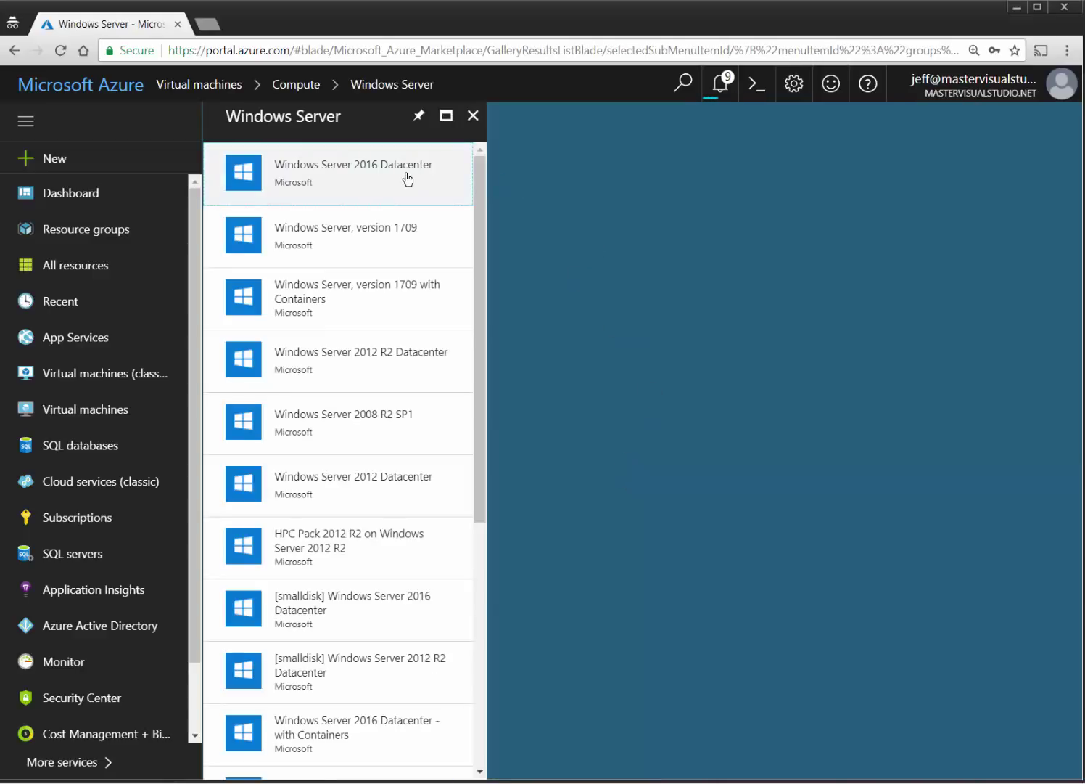
left_click(408, 179)
left_click(588, 729)
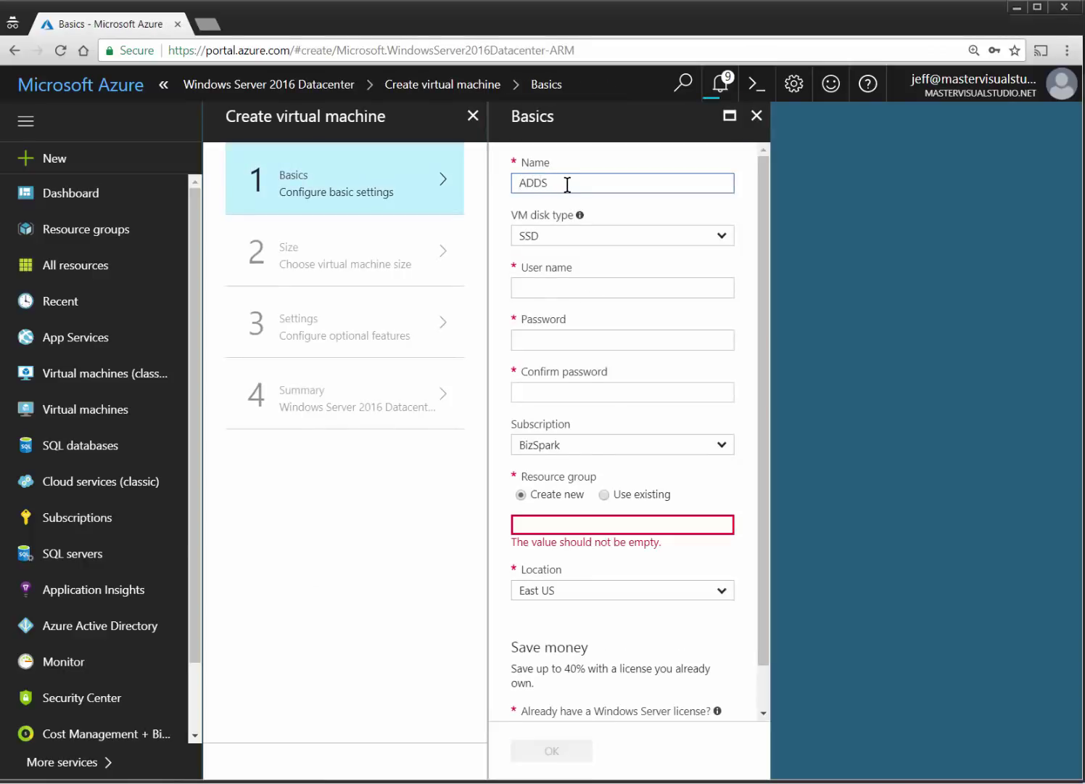
Set the disk type to HDD and enter the admin user name and password twice.
left_click(601, 239)
left_click(579, 278)
left_click(566, 291)
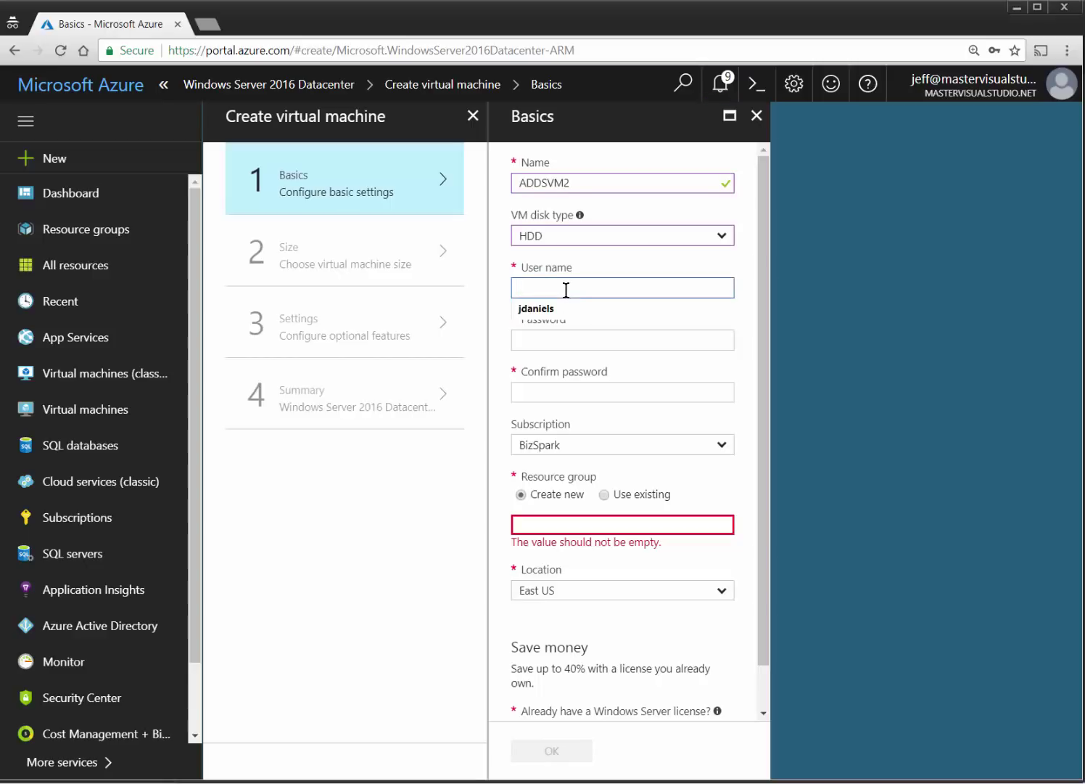
type("jdaniels")
key("Tab")
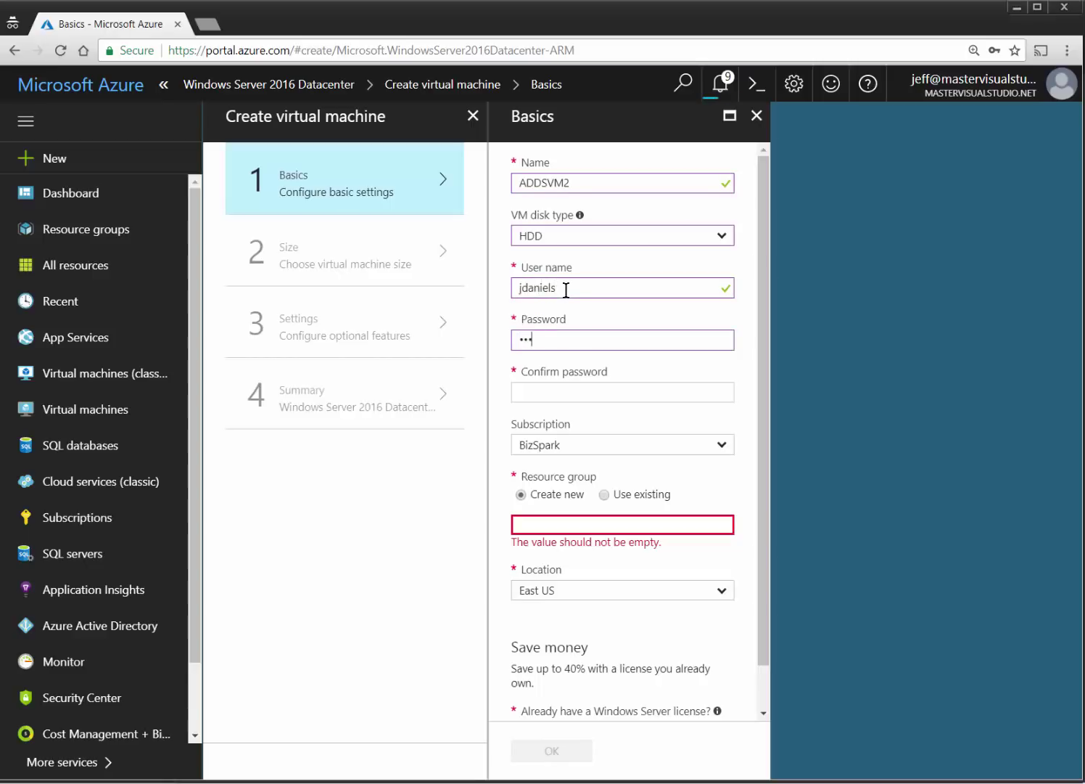
type("•••••••••••")
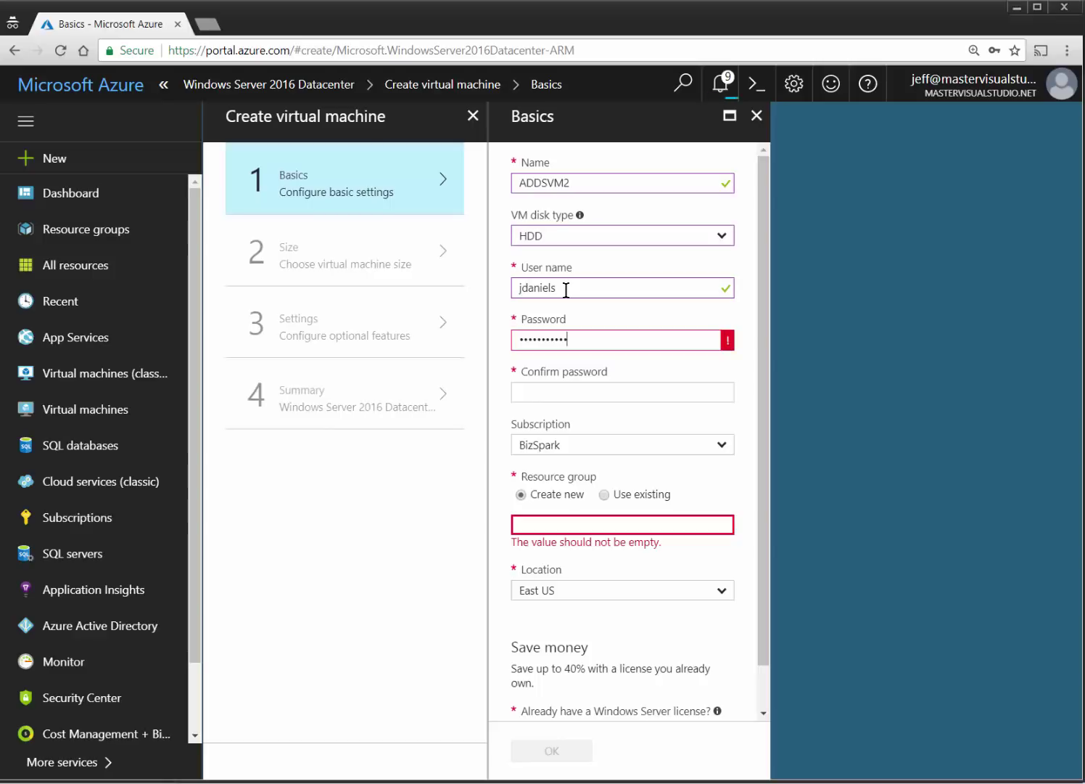
type("•")
key("Tab")
type("•")
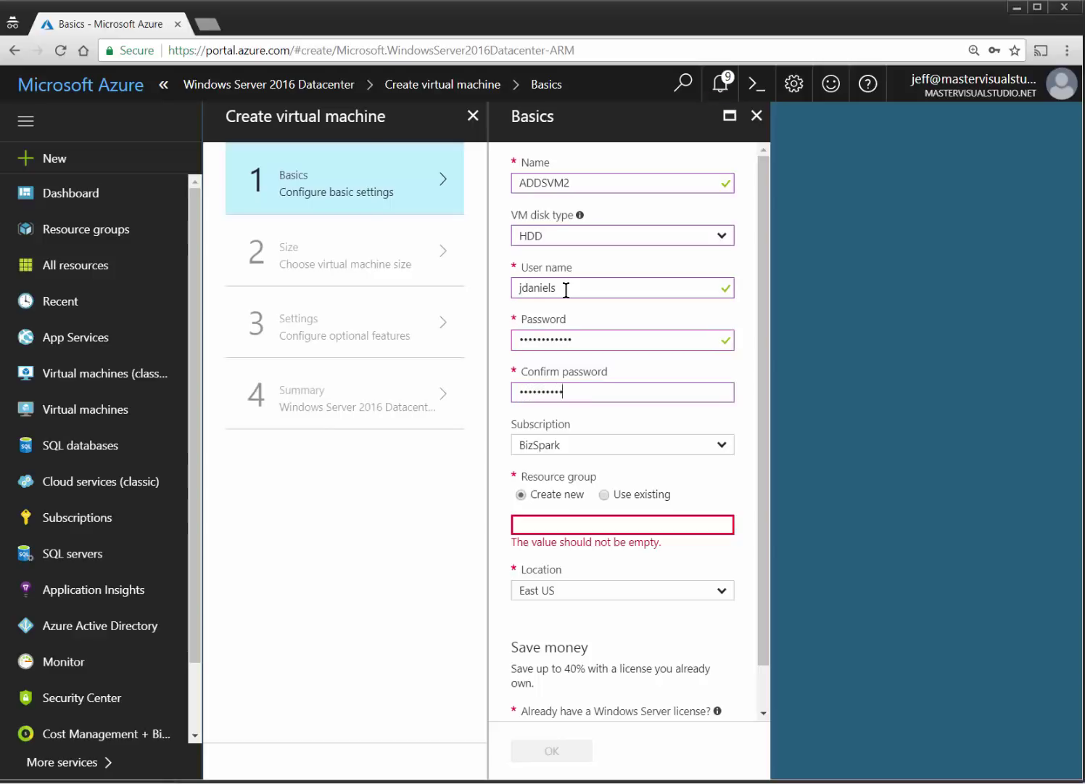
type("•••••••••••")
key("Tab")
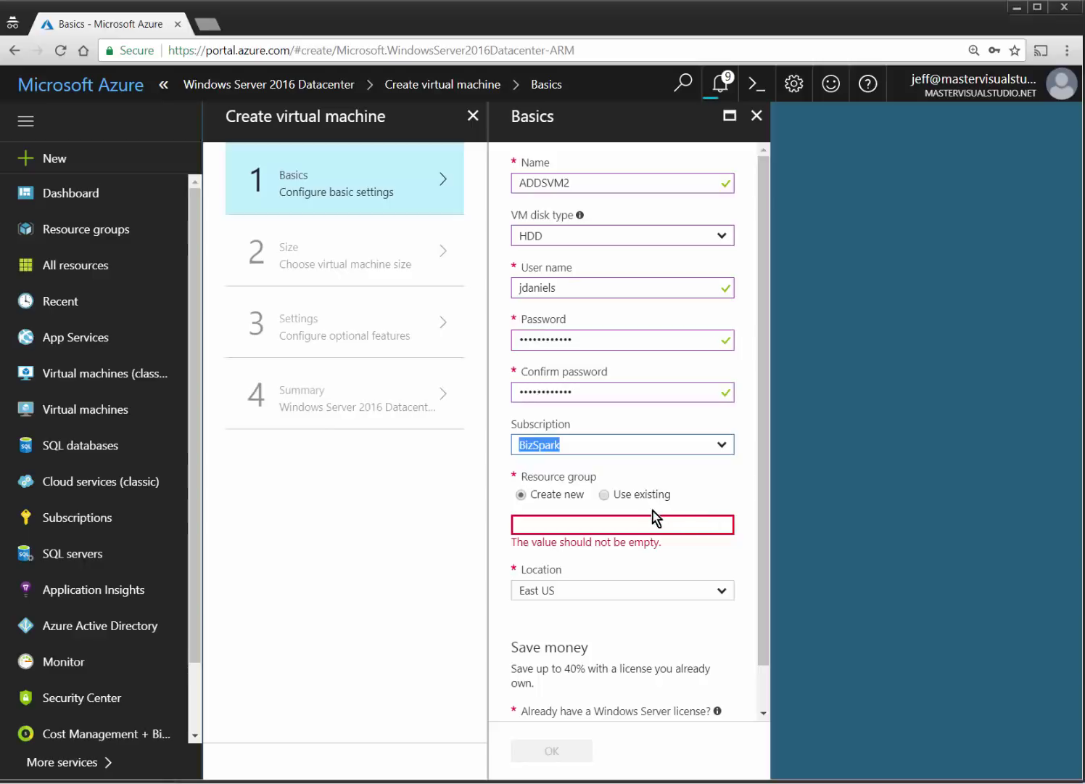
Choose the existing ADDSTest resource group and confirm ADDSVM2's basics.
left_click(641, 497)
left_click(718, 522)
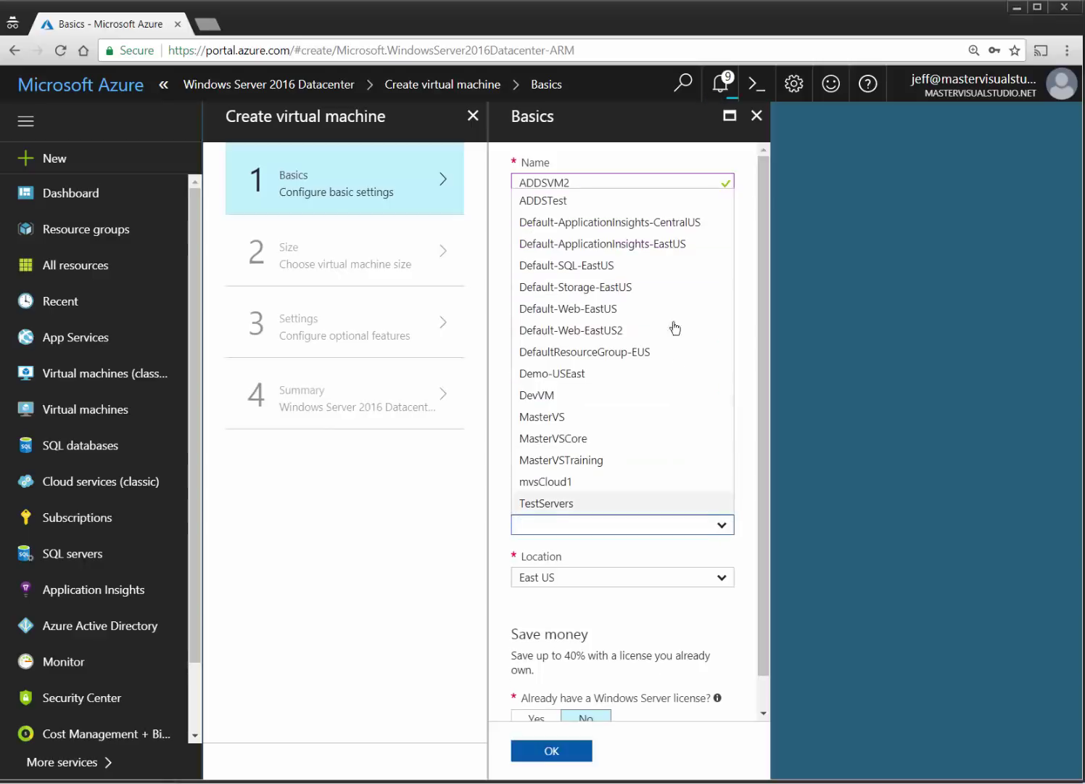
left_click(573, 201)
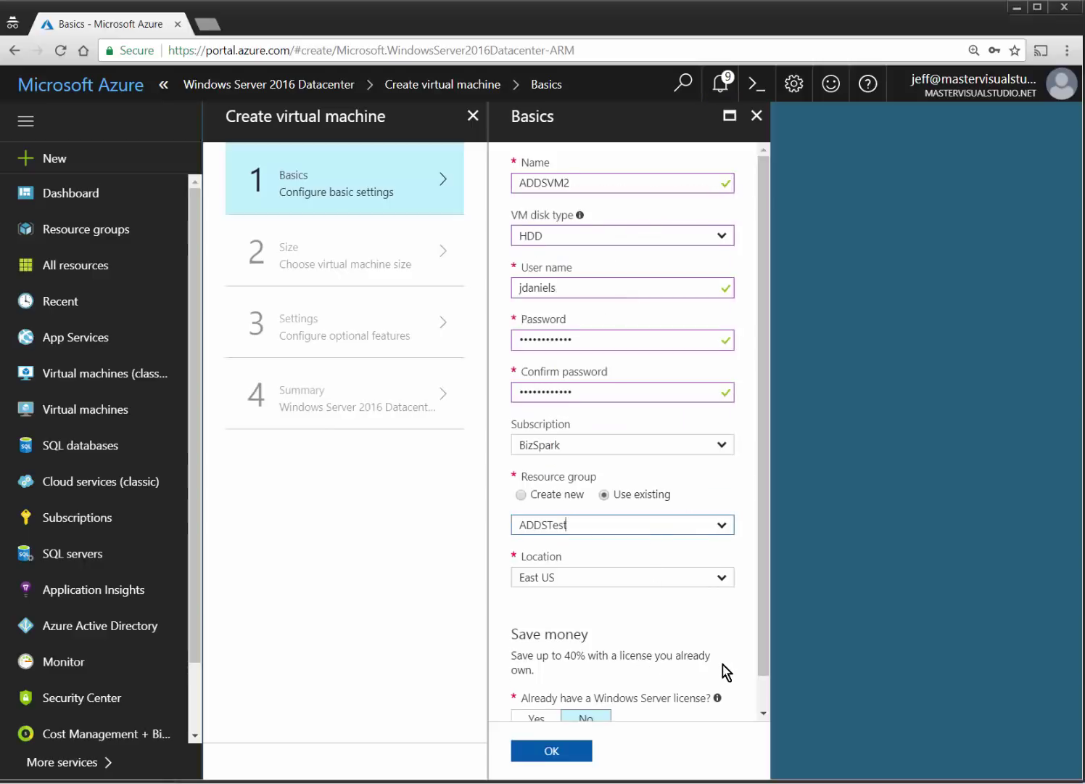
scroll(723, 667, "down", 1)
mouse_move(714, 677)
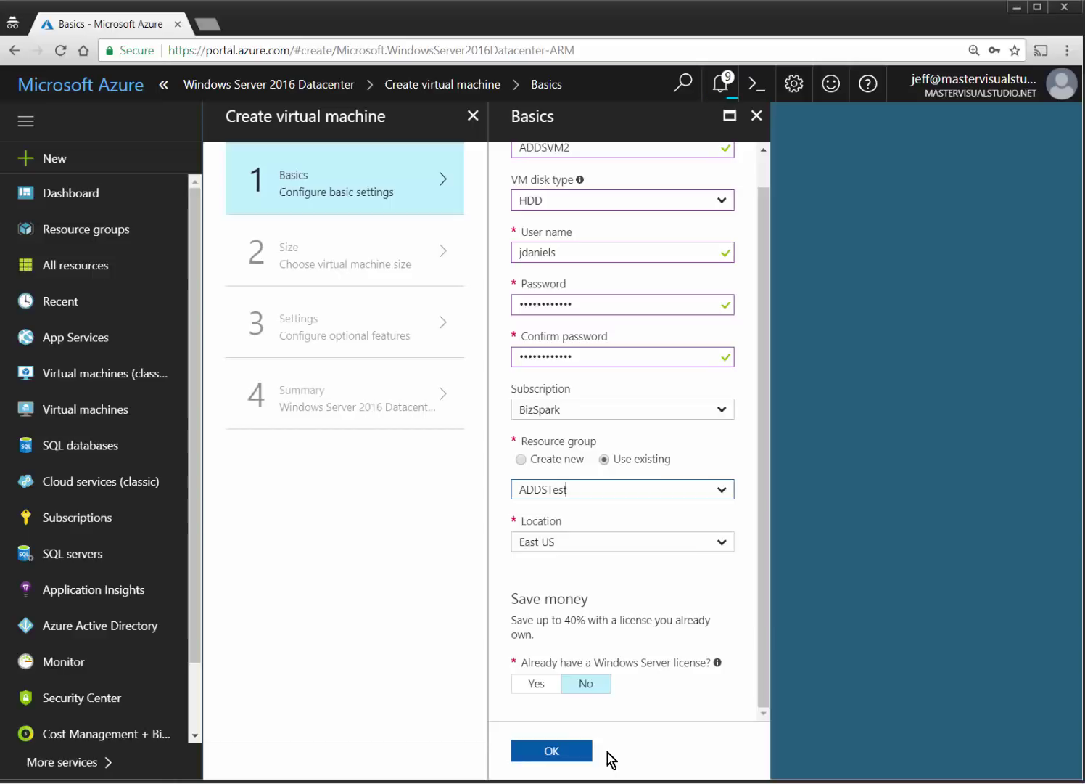
left_click(583, 753)
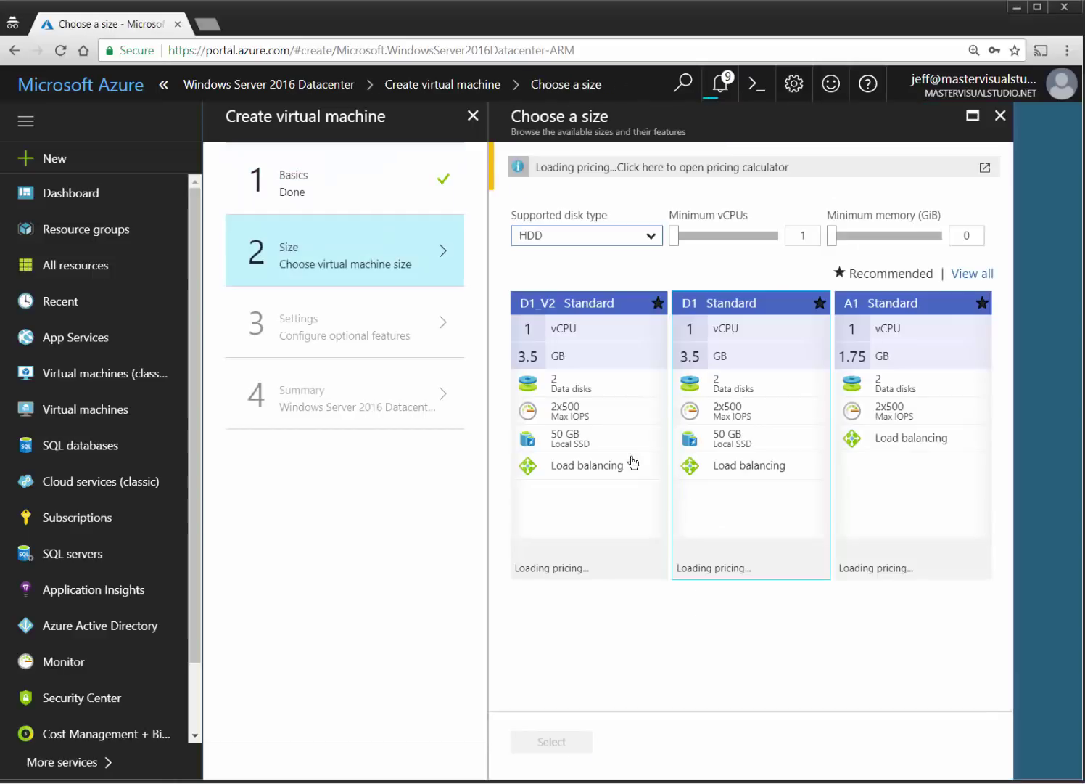
Choose the D1_V2 Standard size and reuse the ADDSVM1-nsg network security group.
left_click(632, 463)
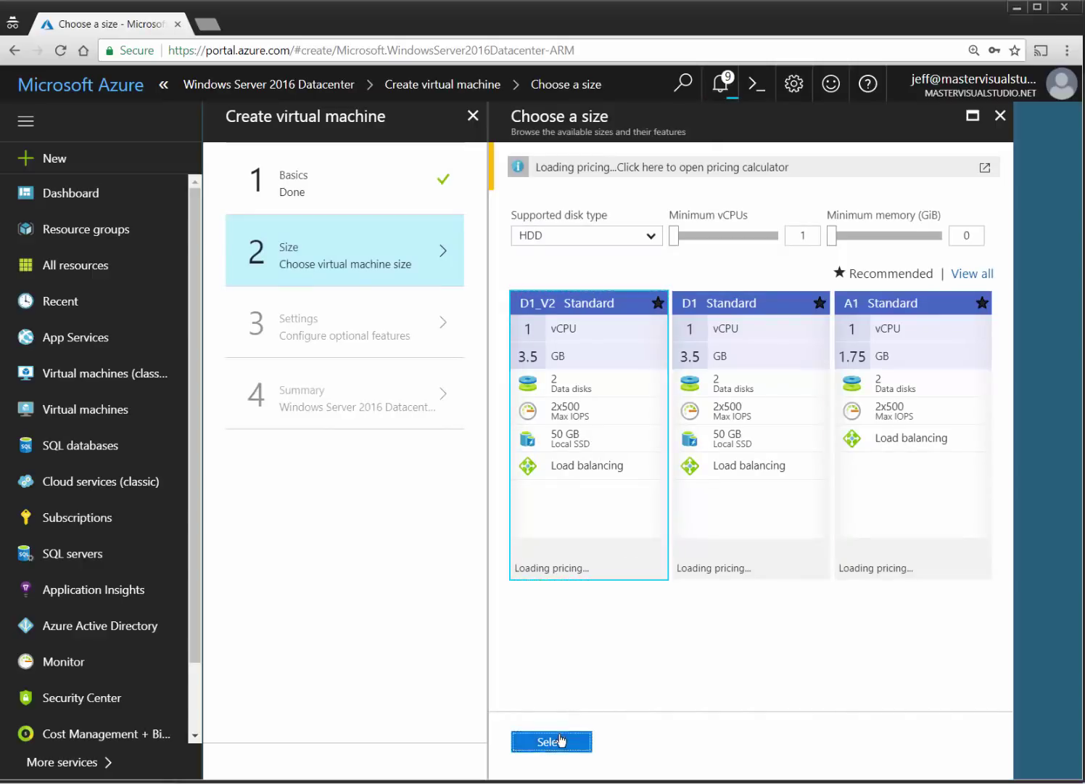
left_click(560, 740)
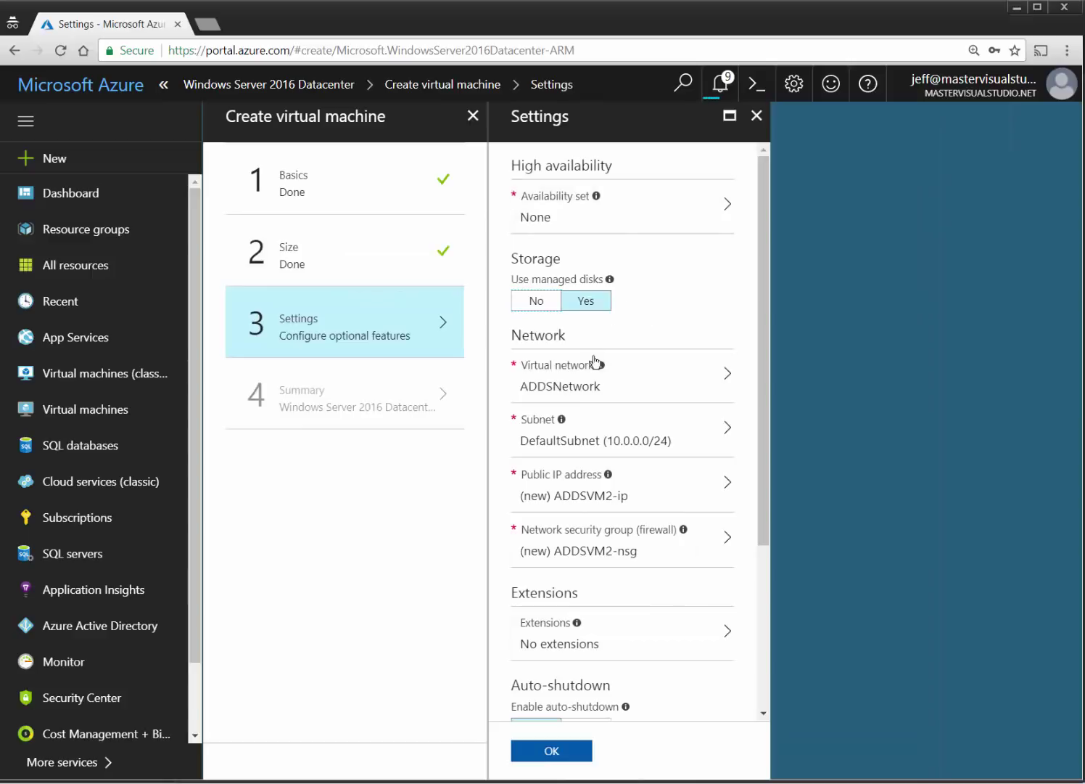
left_click(653, 548)
left_click(849, 263)
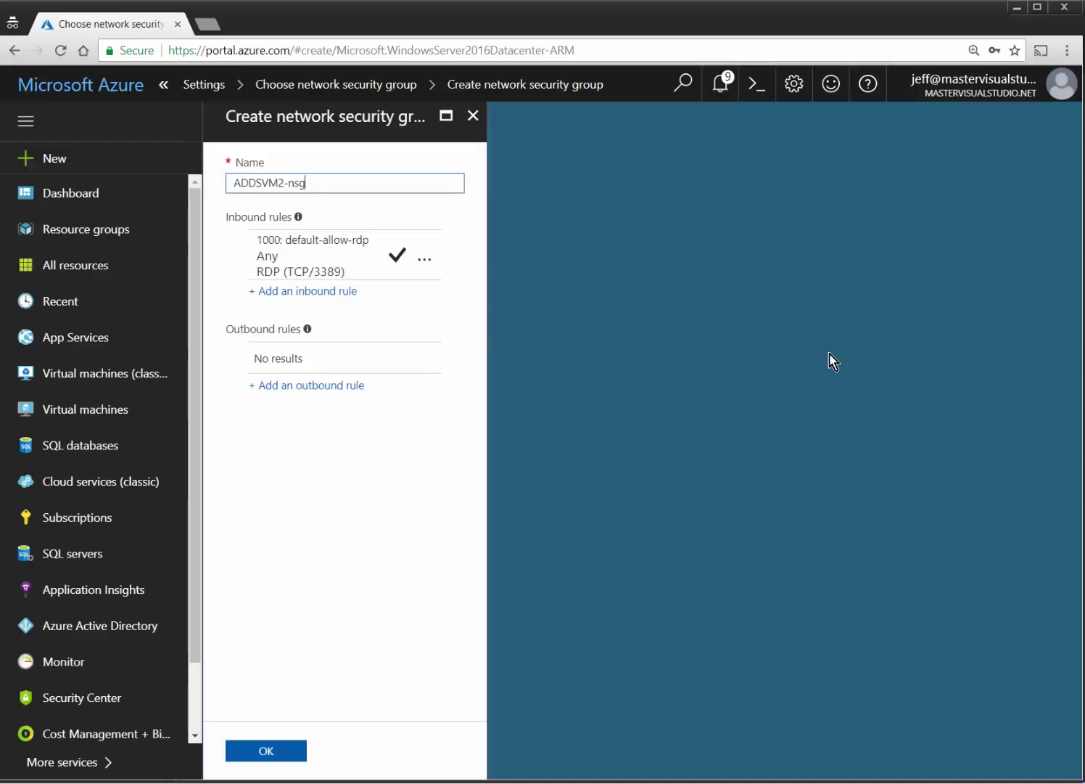
left_click(473, 116)
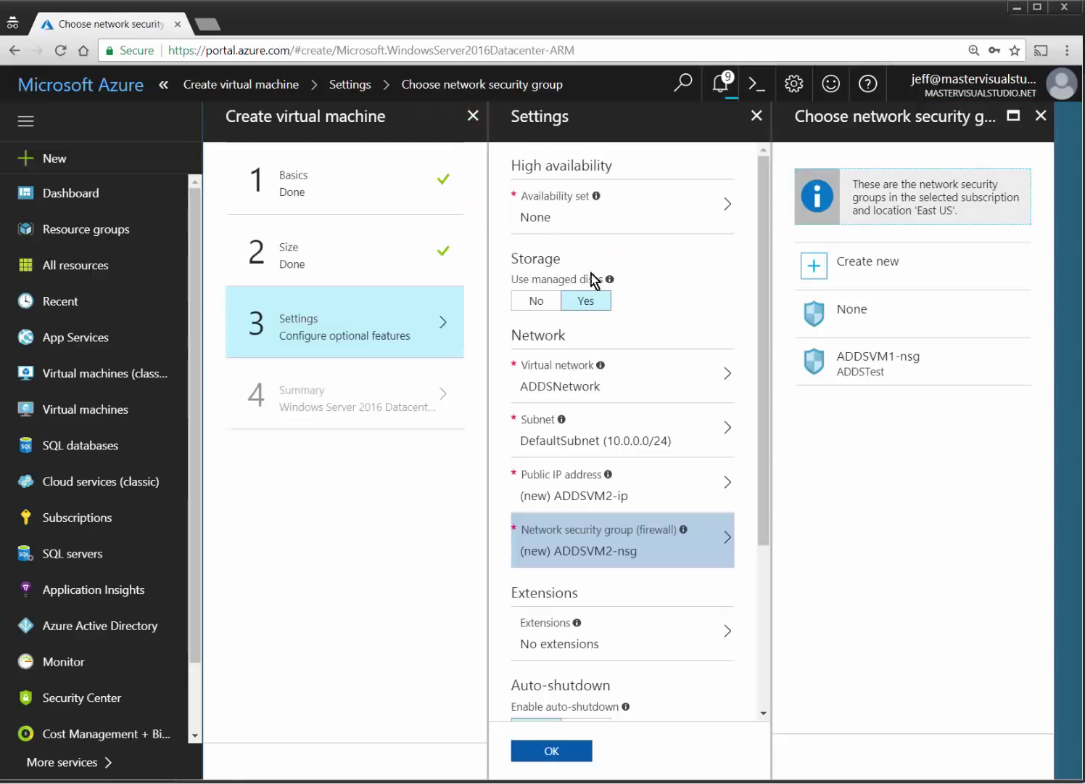
left_click(865, 366)
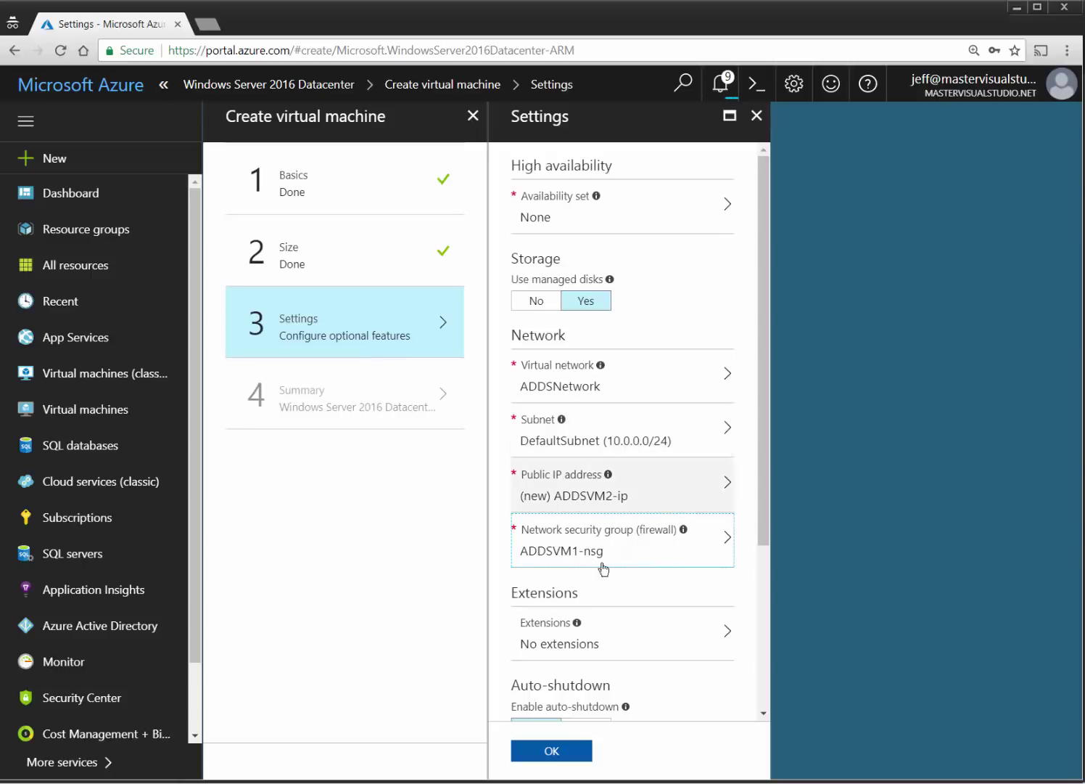
Disable boot diagnostics and confirm the settings to pass validation.
scroll(623, 664, "down", 3)
left_click(544, 564)
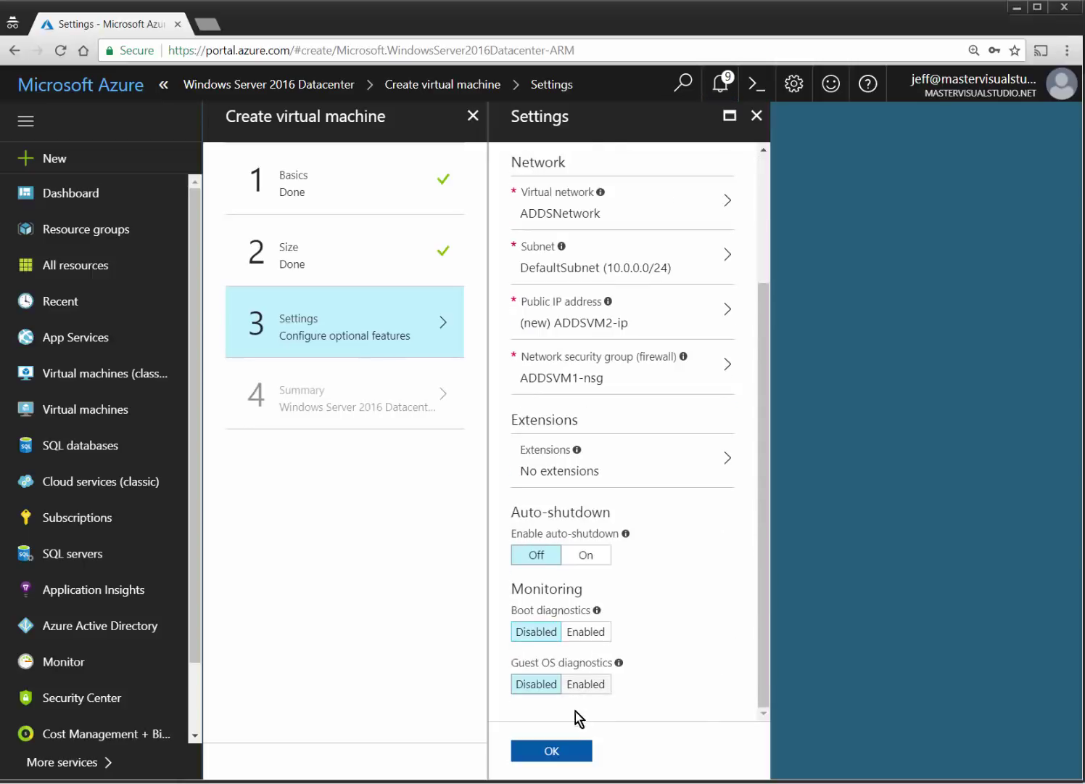
left_click(556, 749)
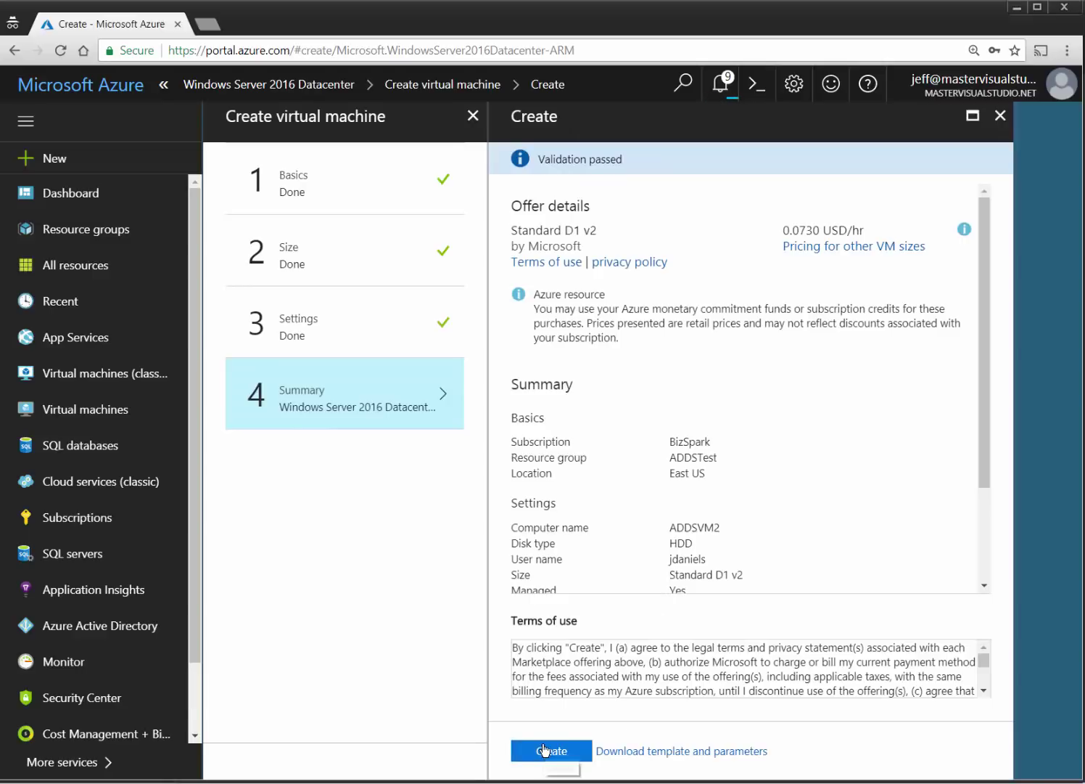
Create the ADDSVM2 virtual machine and wait until its dashboard tile shows Running.
left_click(549, 750)
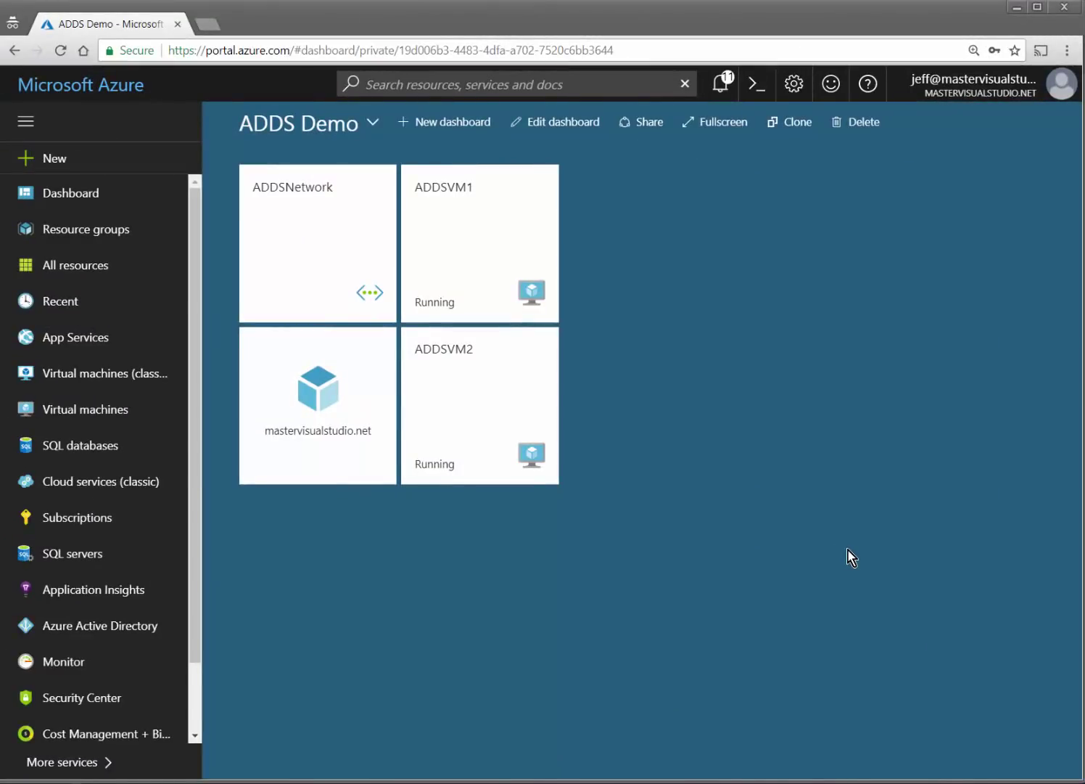
mouse_move(283, 238)
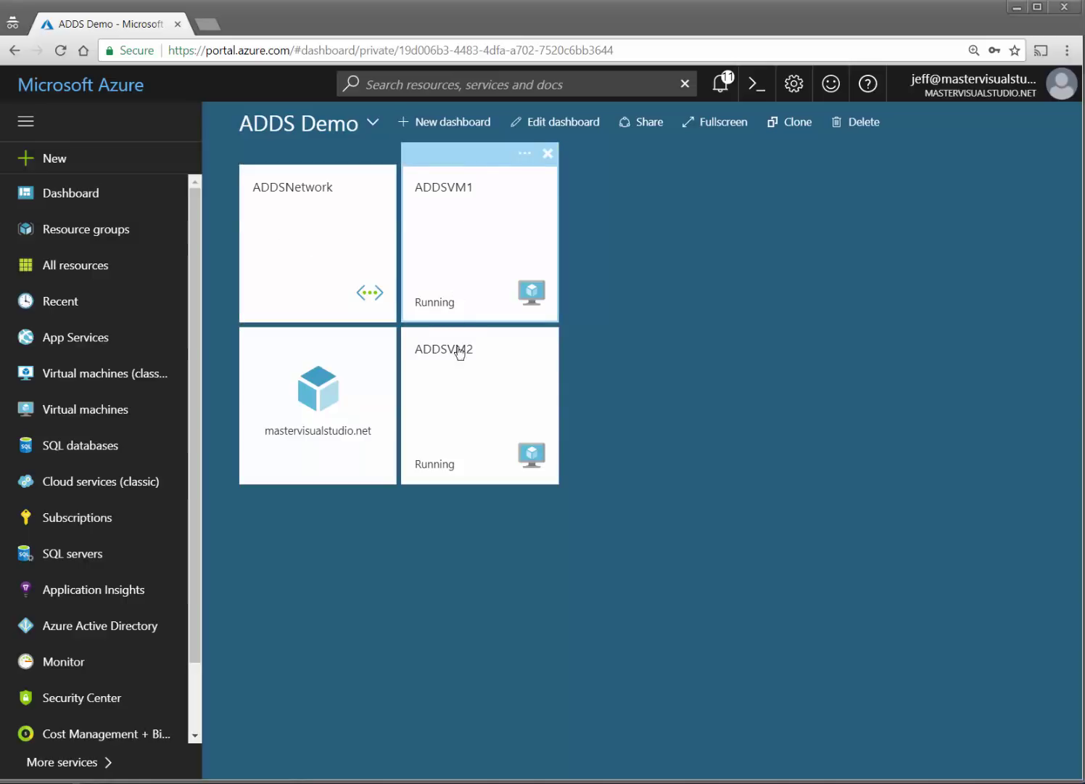
mouse_move(308, 456)
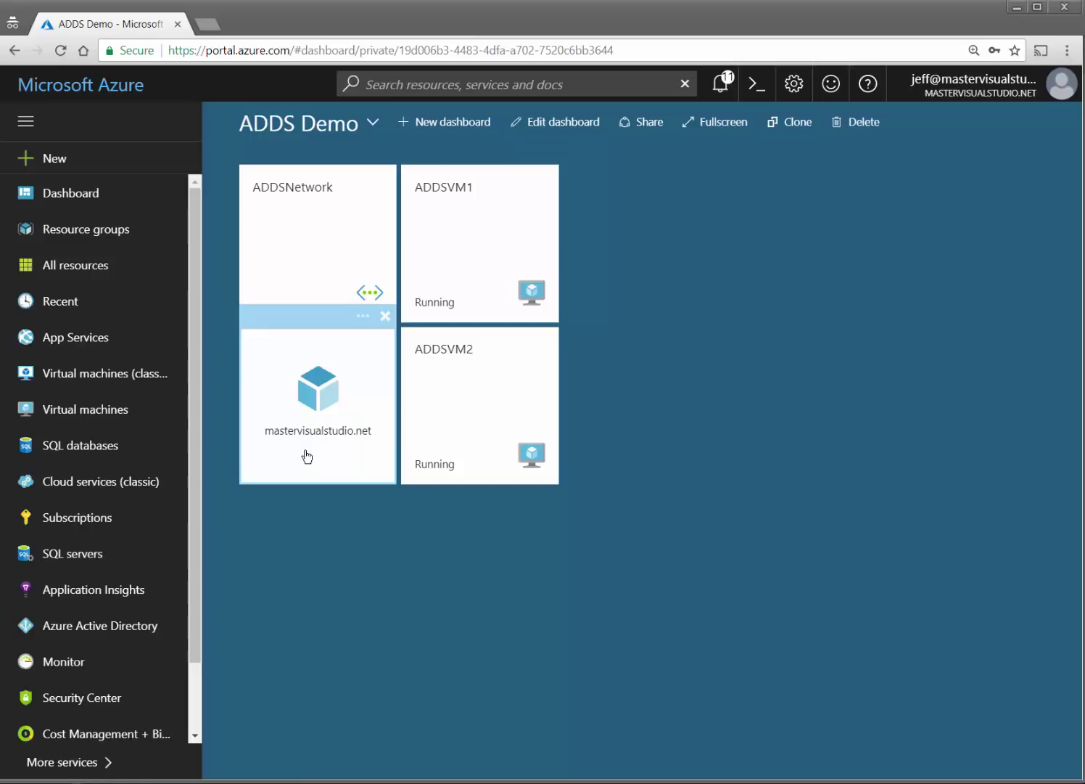
Copy DNS address 10.0.1.4 from the mastervisualstudio.net overview and open ADDSNetwork's DNS servers settings.
left_click(307, 455)
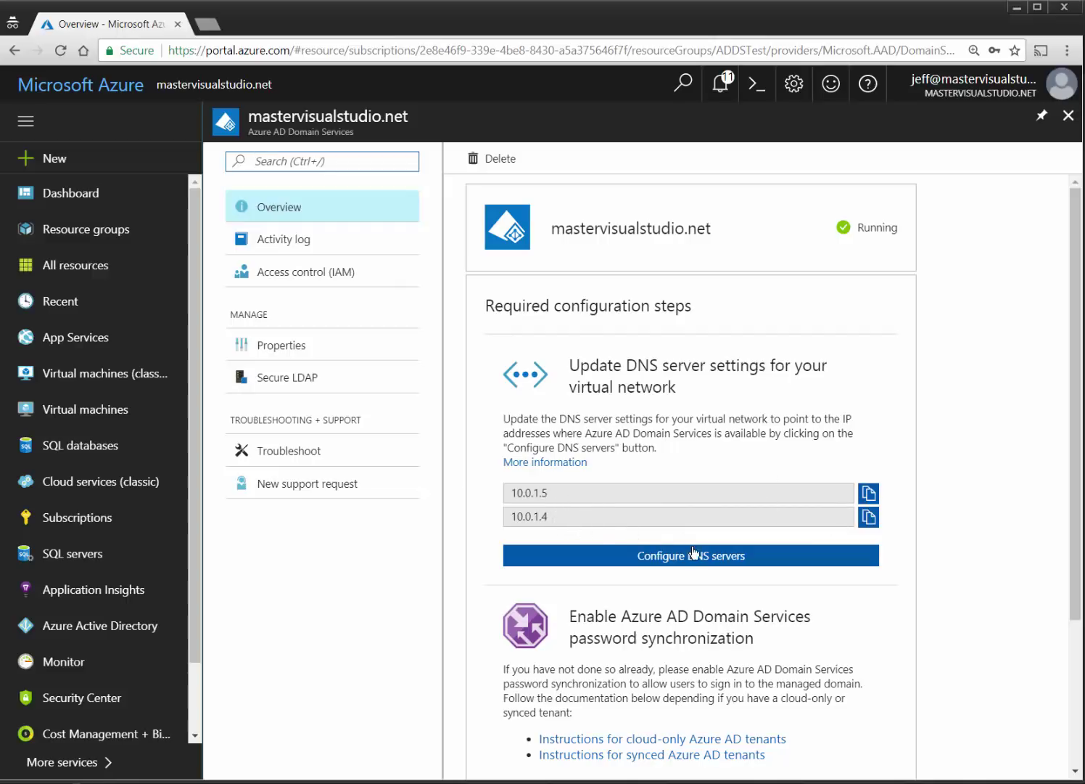
left_click(868, 516)
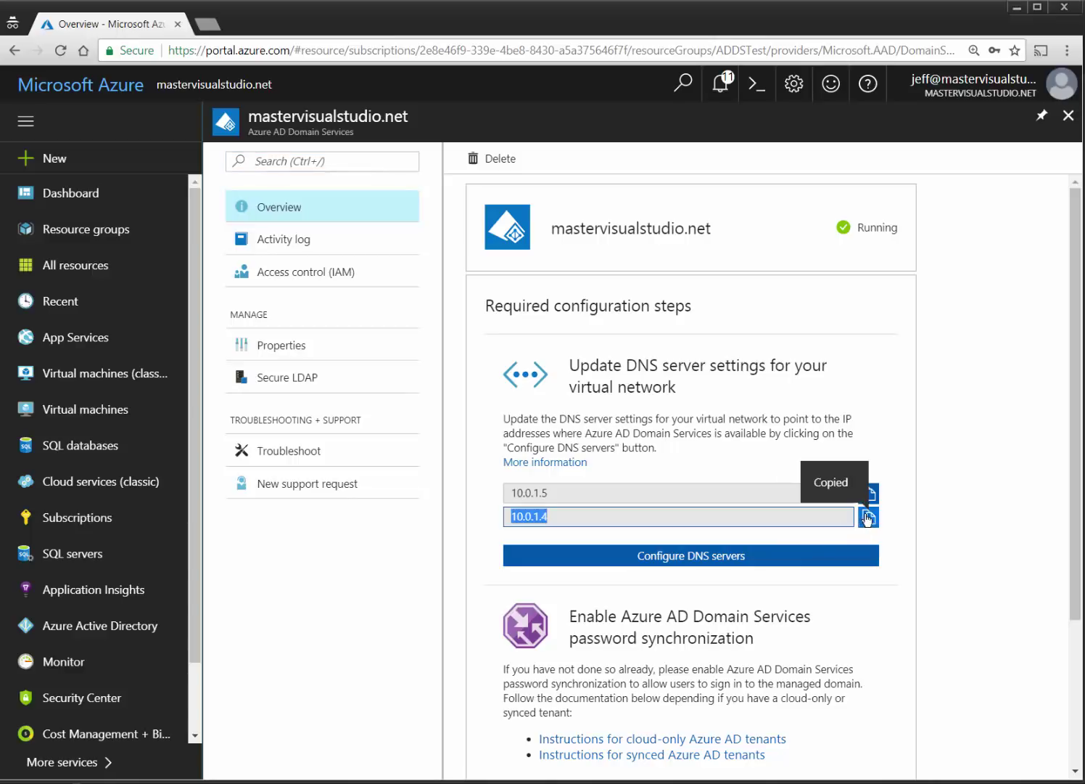
left_click(703, 557)
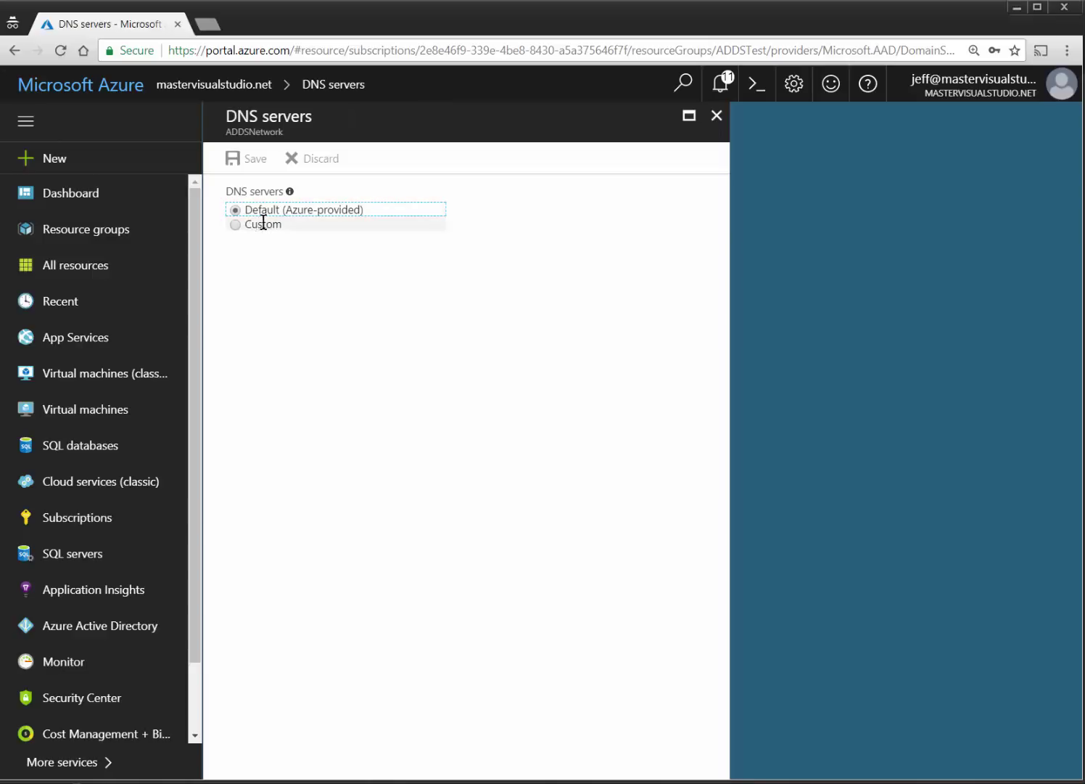
Switch ADDSNetwork to Custom DNS servers 10.0.1.4 and 10.0.1.5, save, and close the blade.
left_click(236, 225)
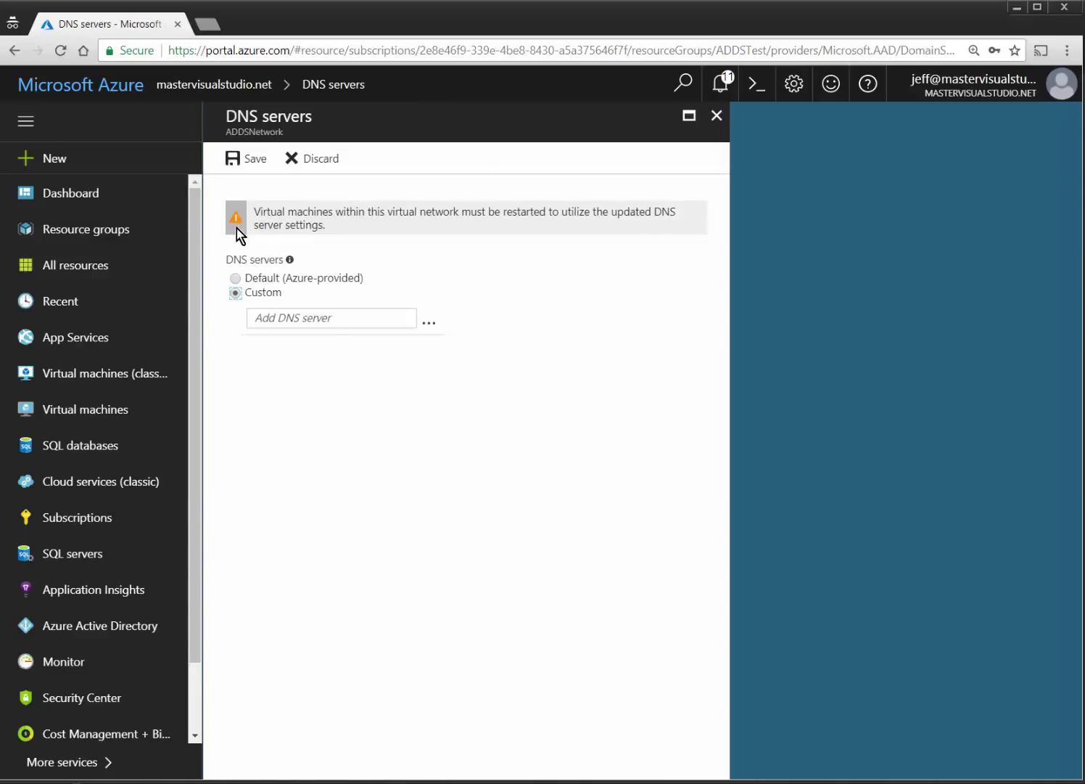
left_click(296, 317)
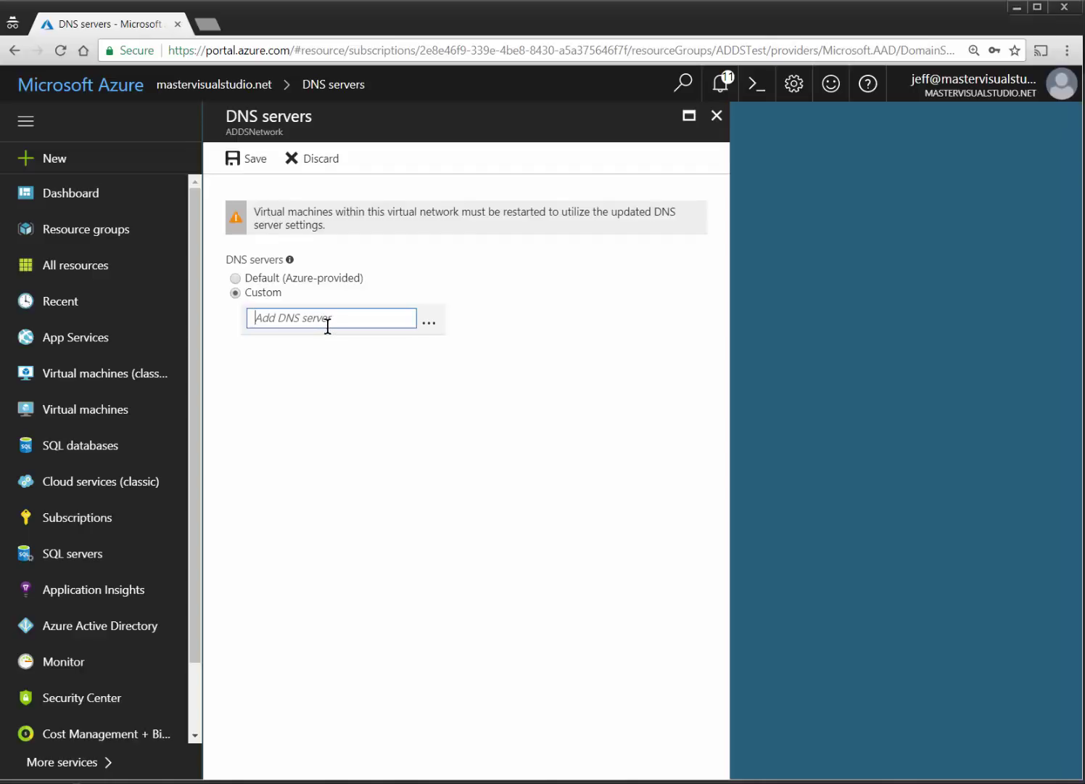
type("10.0.1.4")
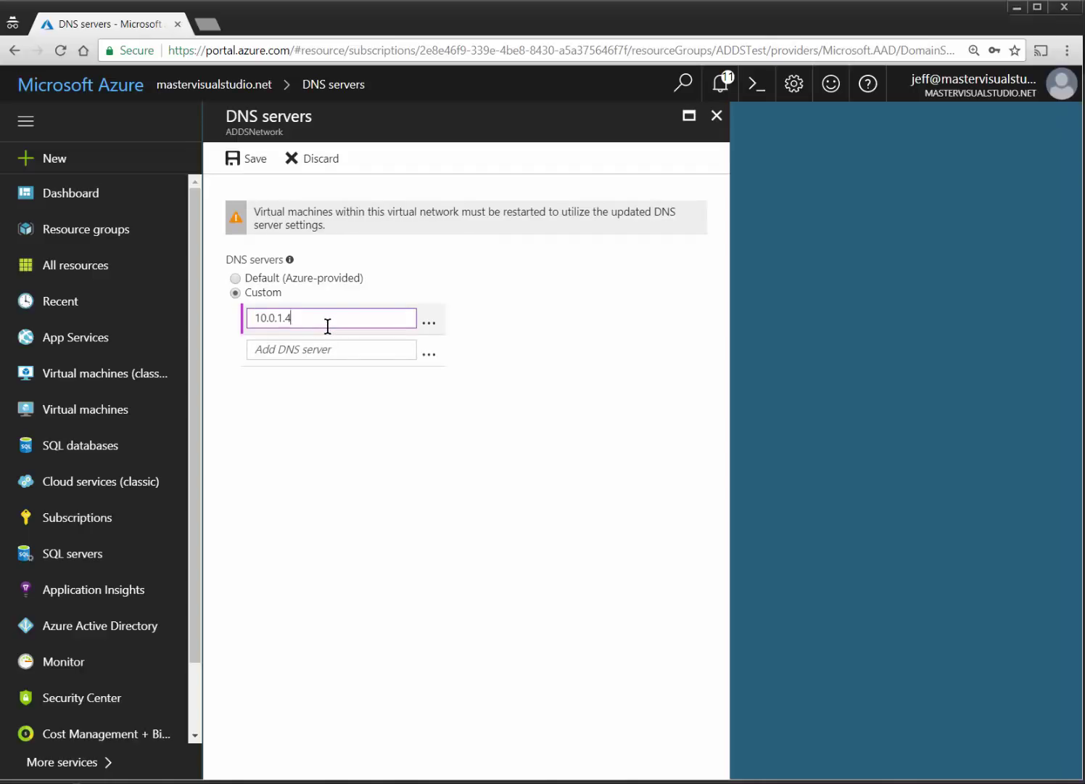
left_click(291, 345)
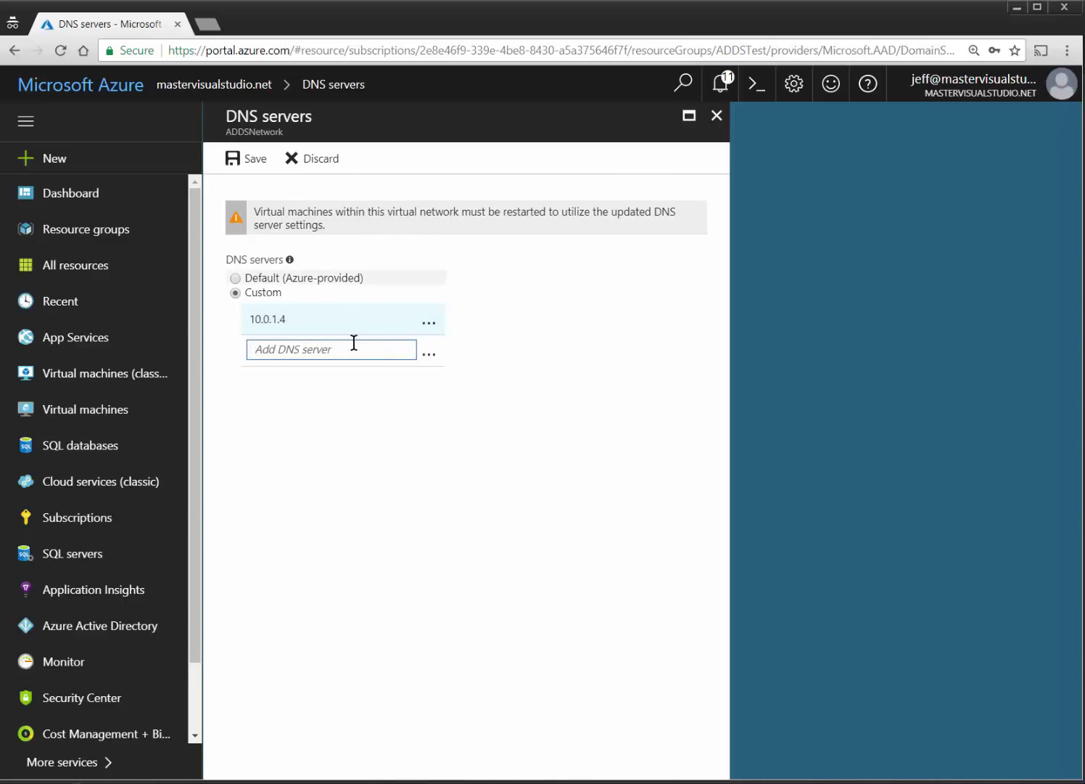
key("ctrl+v")
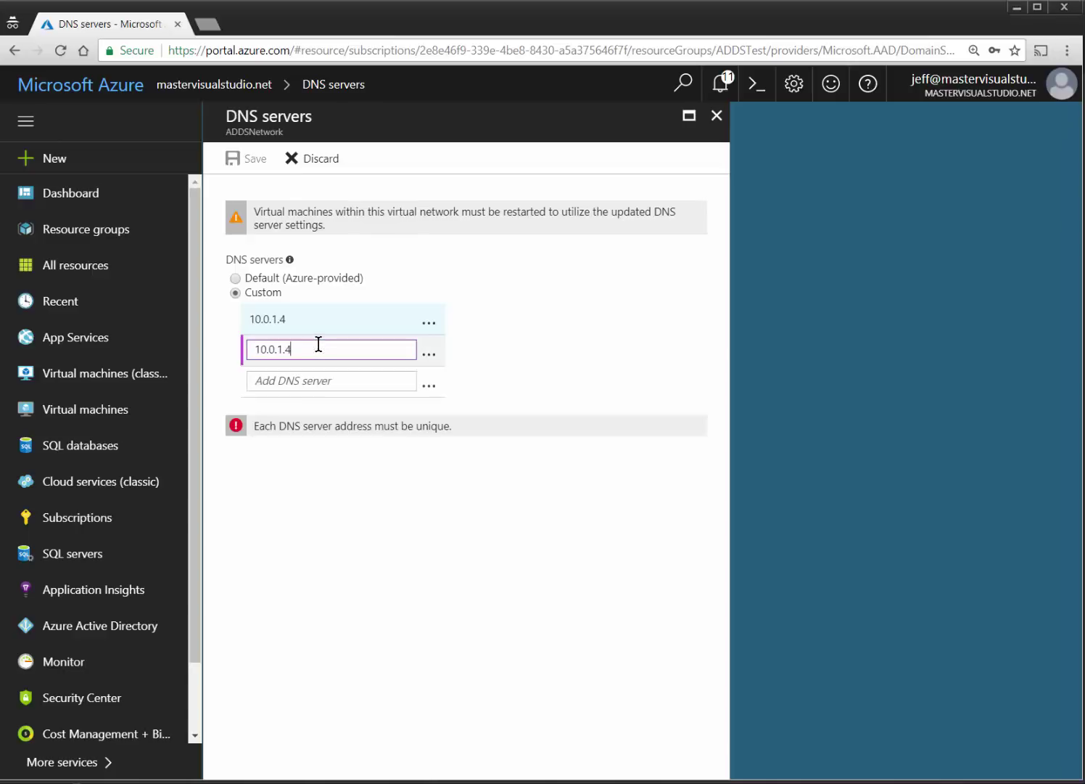
key("BackSpace")
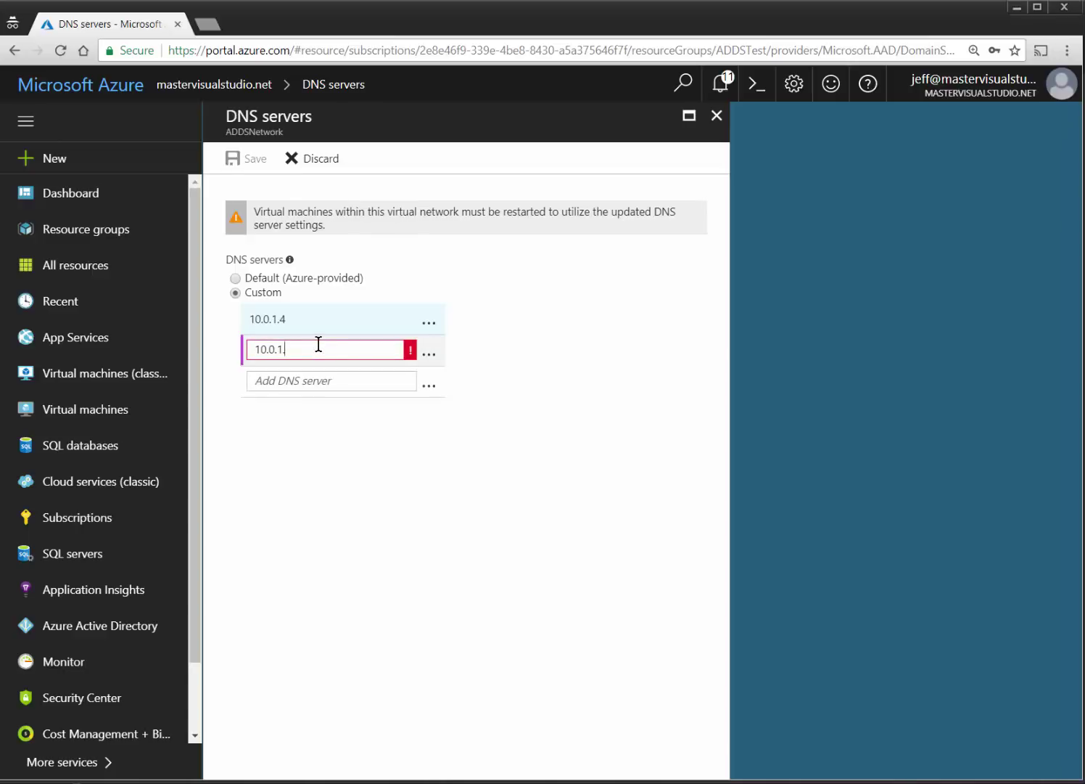
type("5")
left_click(486, 356)
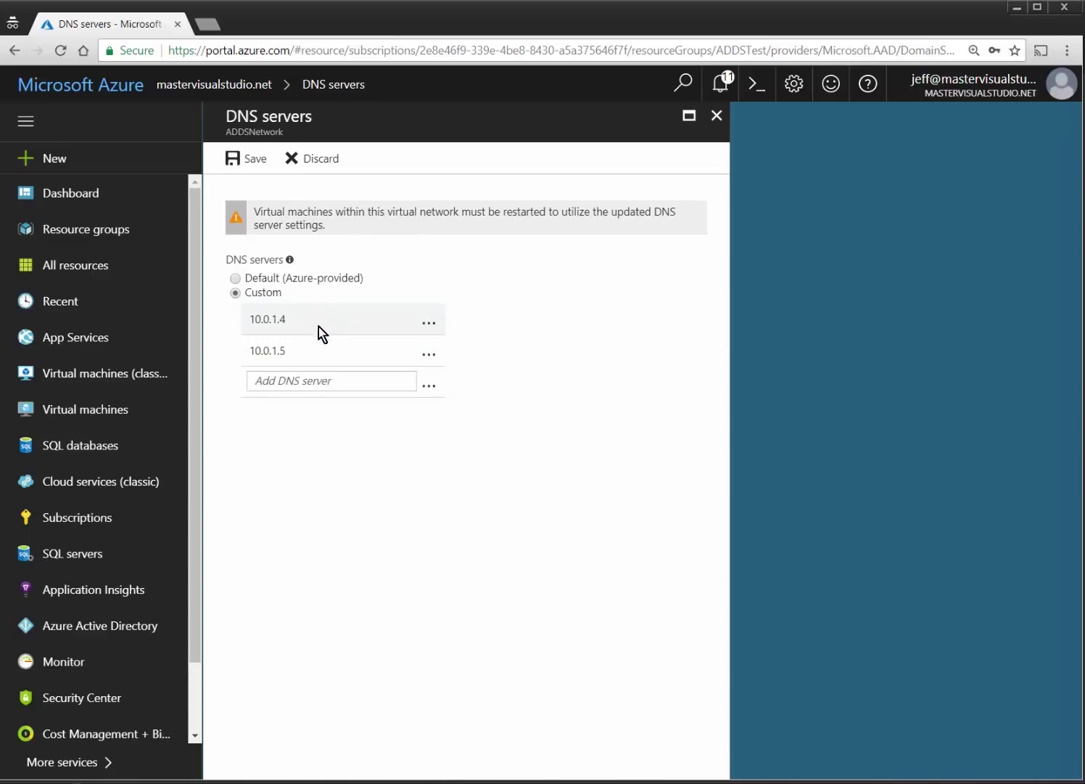
left_click(257, 162)
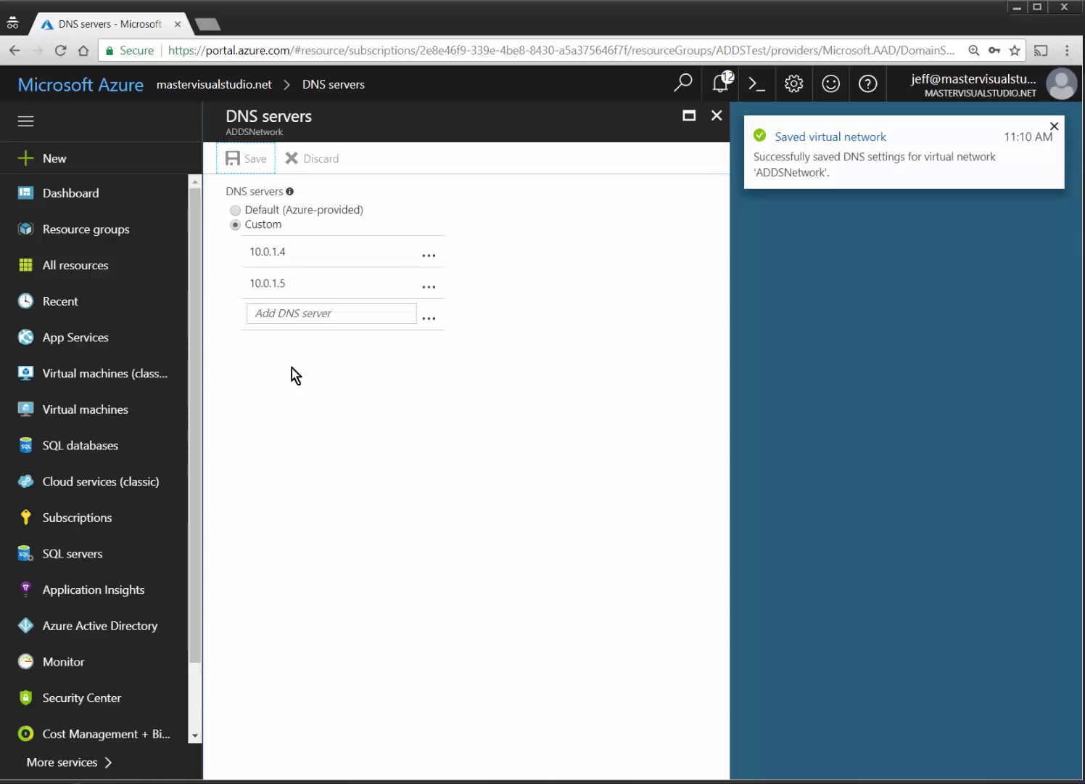
left_click(715, 115)
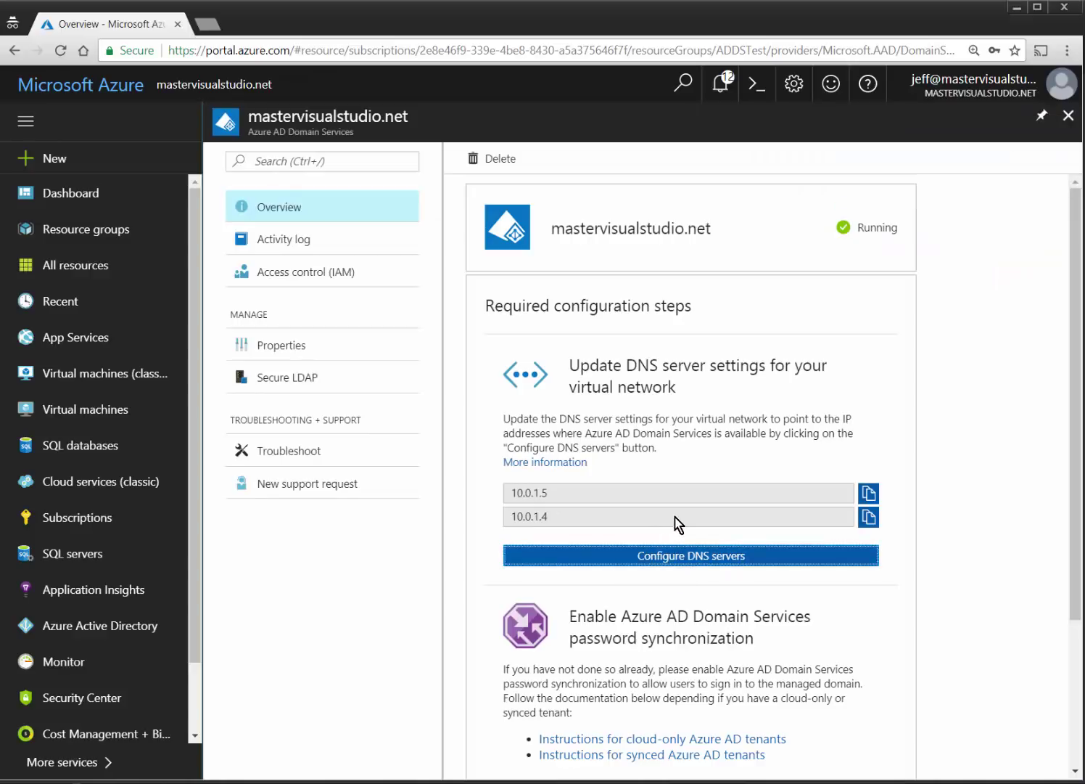
Return to the mastervisualstudio.net overview, now showing only password synchronization as required.
scroll(675, 639, "down", 2)
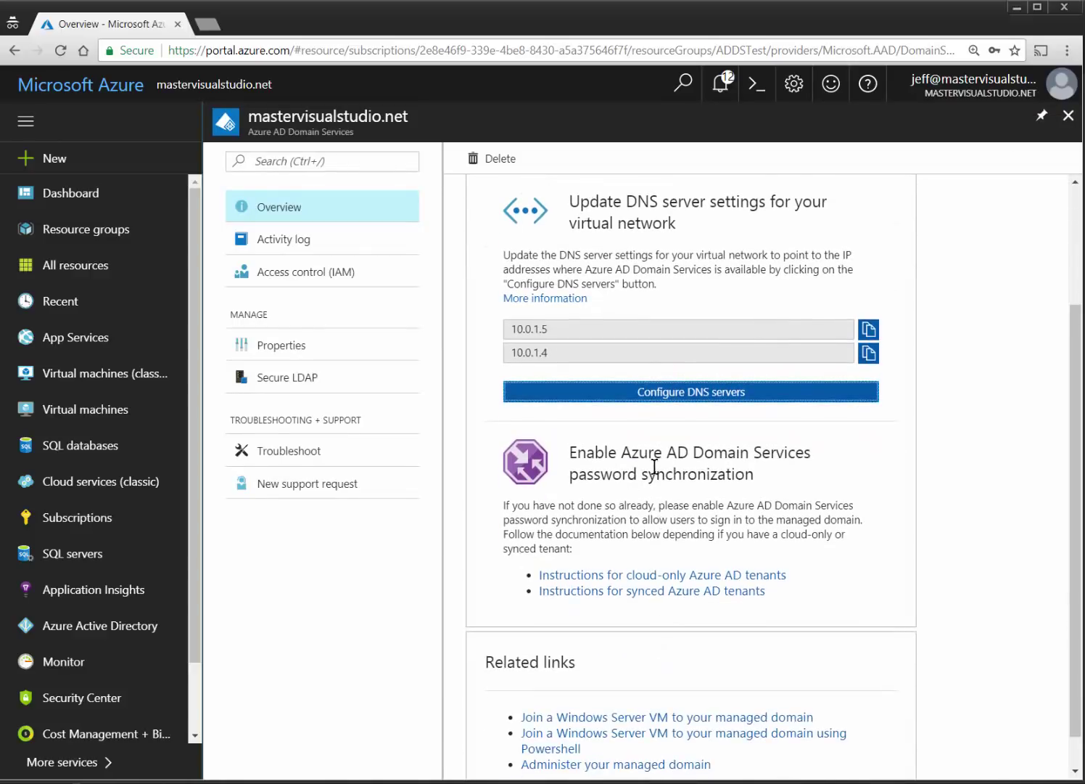
scroll(661, 475, "down", 1)
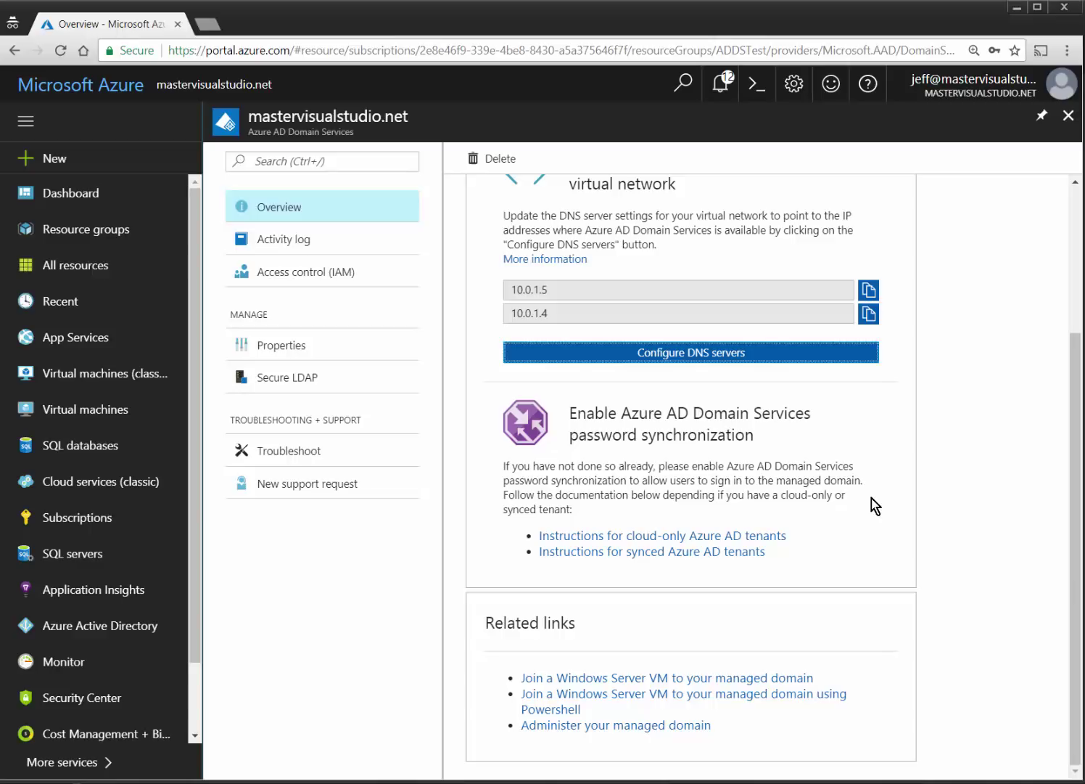
left_click(143, 628)
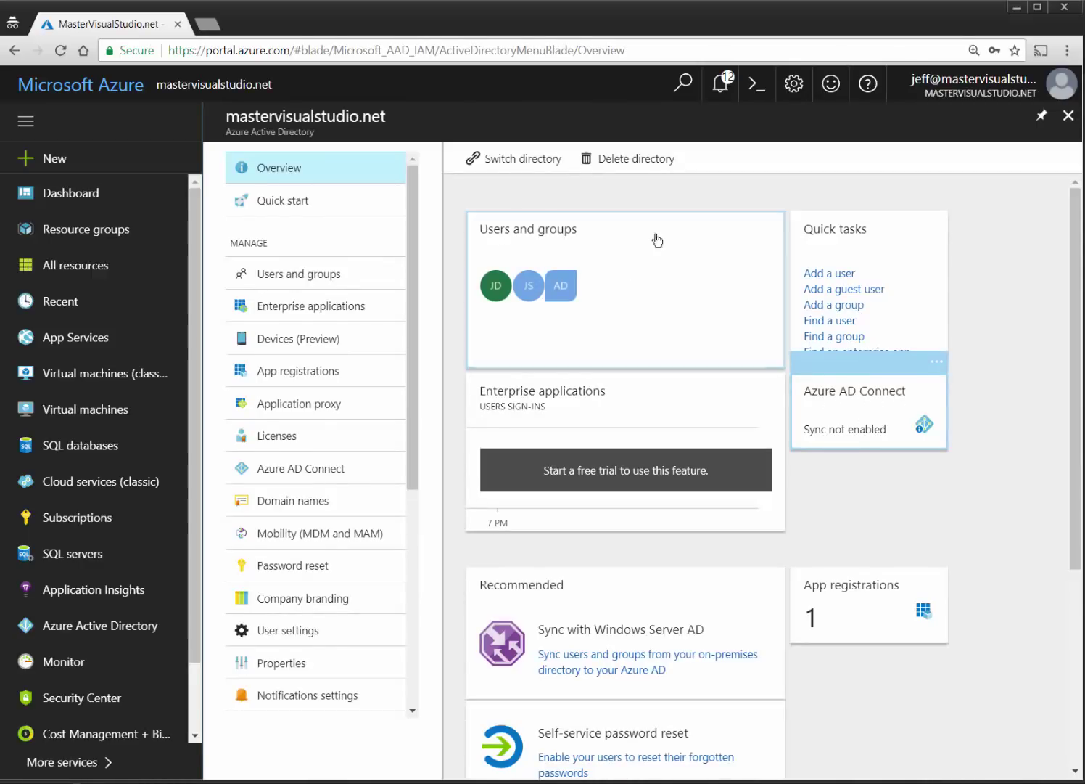
left_click(125, 93)
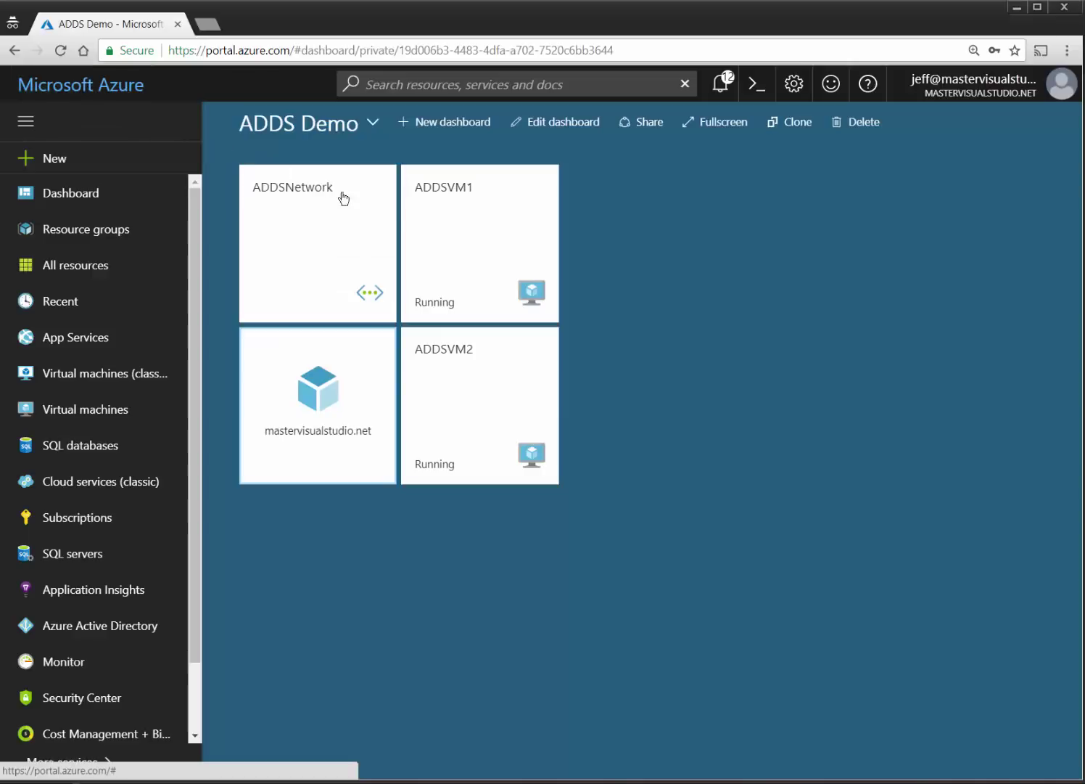
left_click(343, 399)
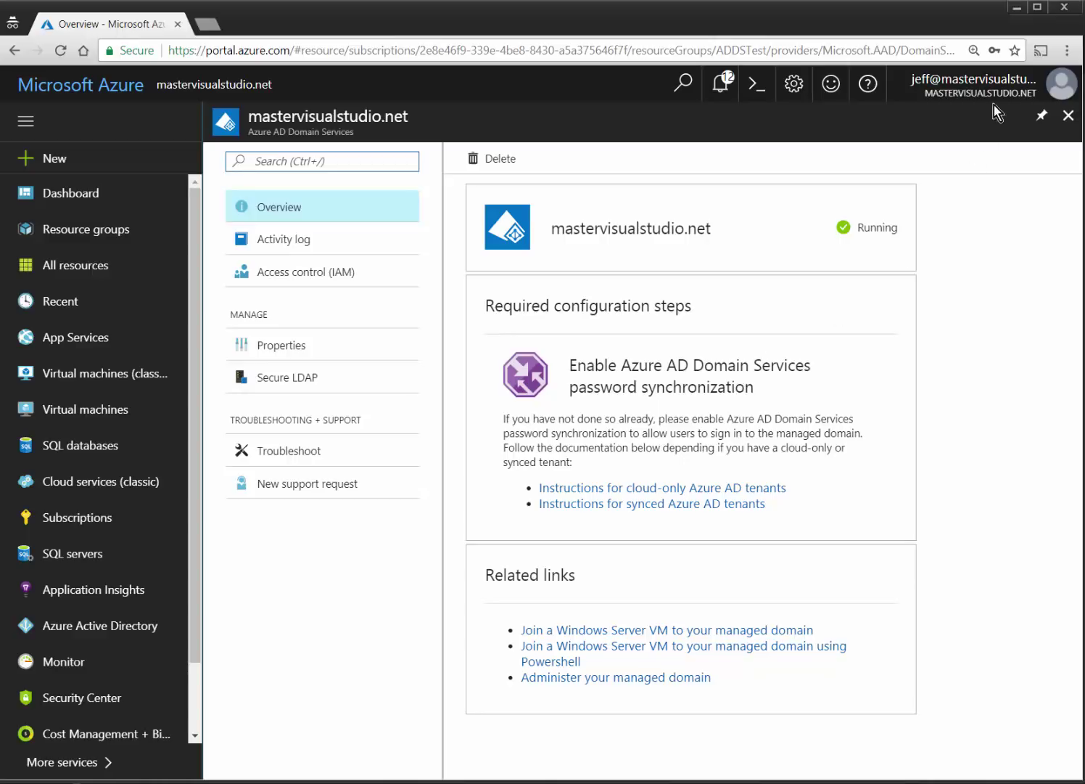
left_click(1067, 50)
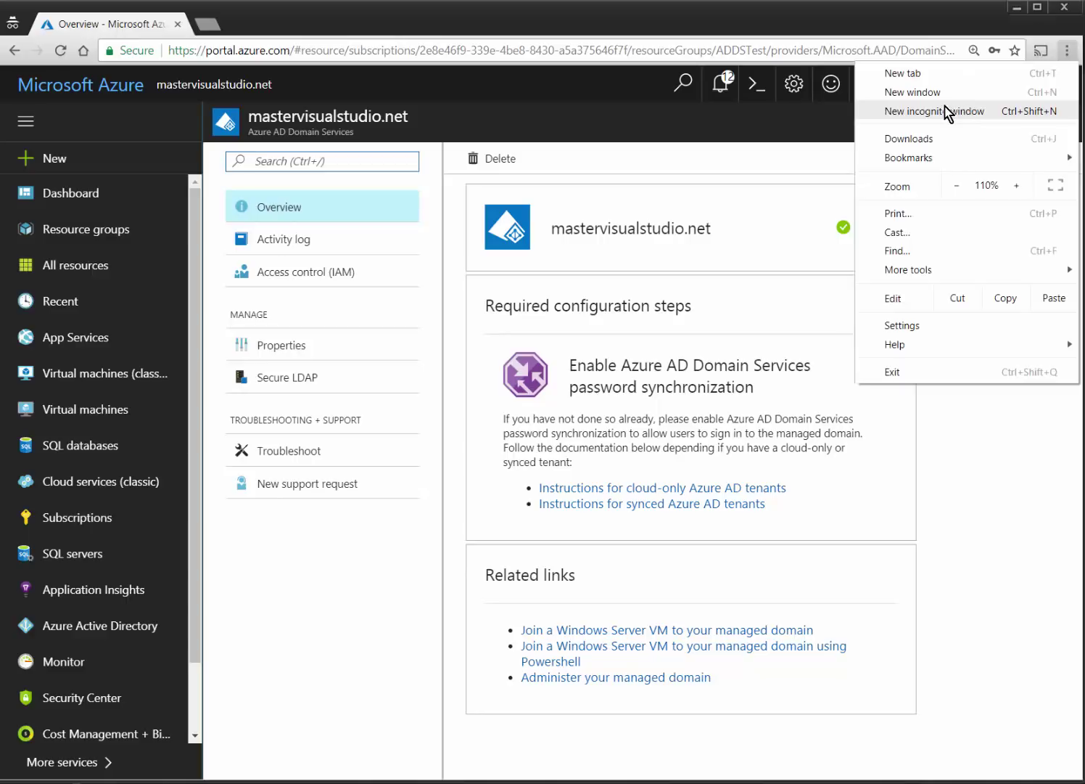
List all users under Azure Active Directory's Users and groups, then open an incognito tab.
left_click(381, 615)
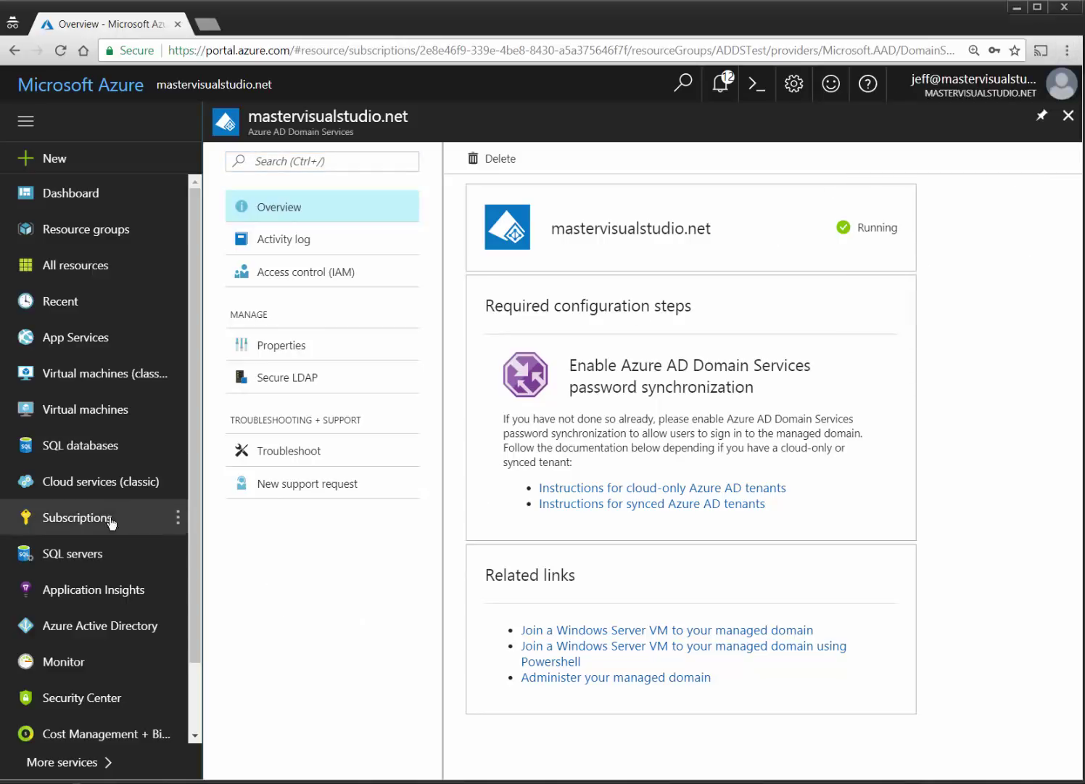
left_click(100, 627)
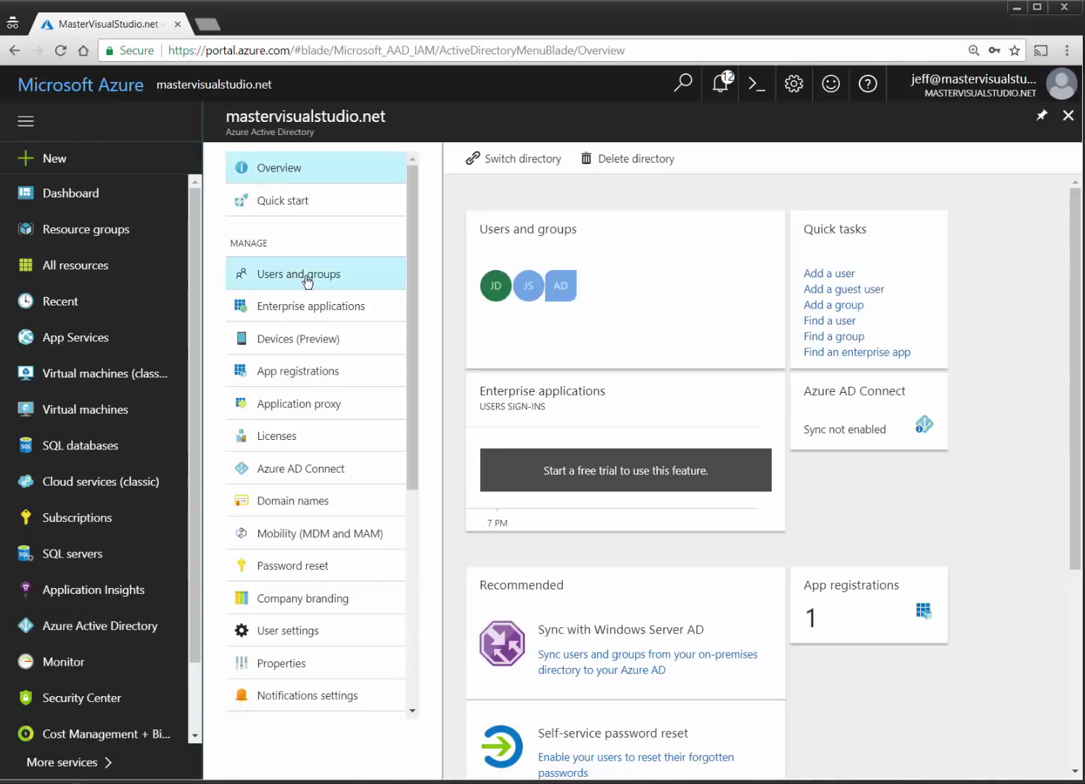
left_click(307, 276)
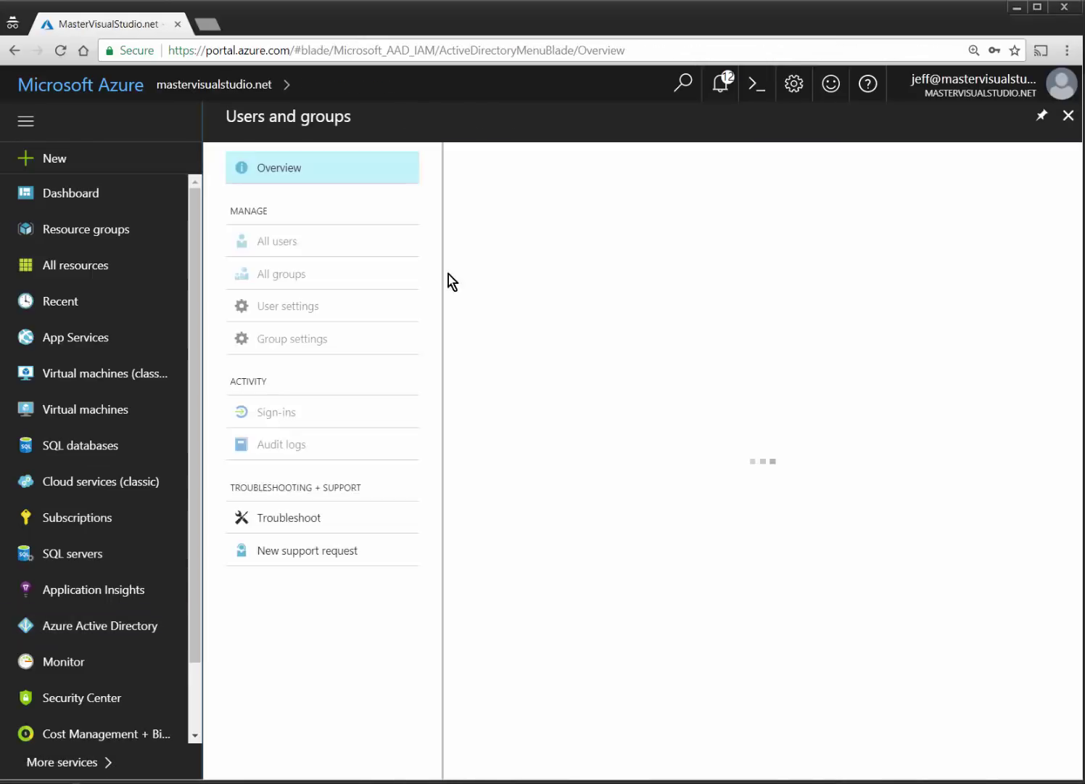
left_click(293, 247)
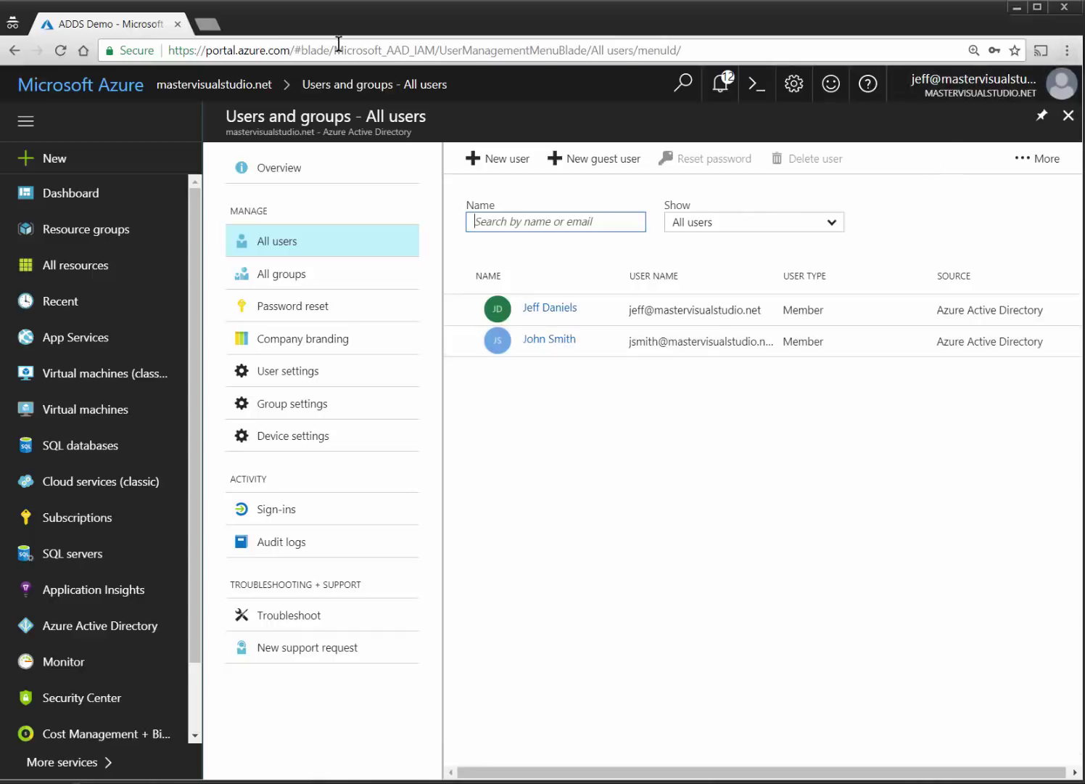
left_click(205, 28)
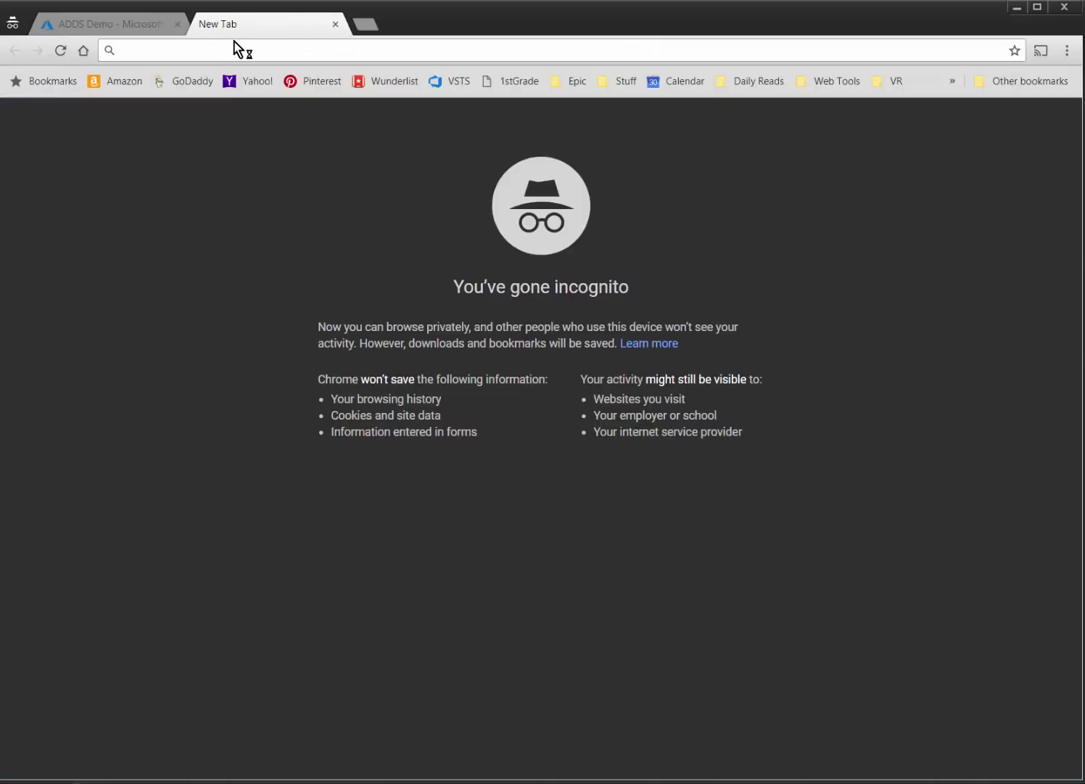
Go to myapps.microsoft.com and sign the current account out of the Apps panel.
type("microsoft.com")
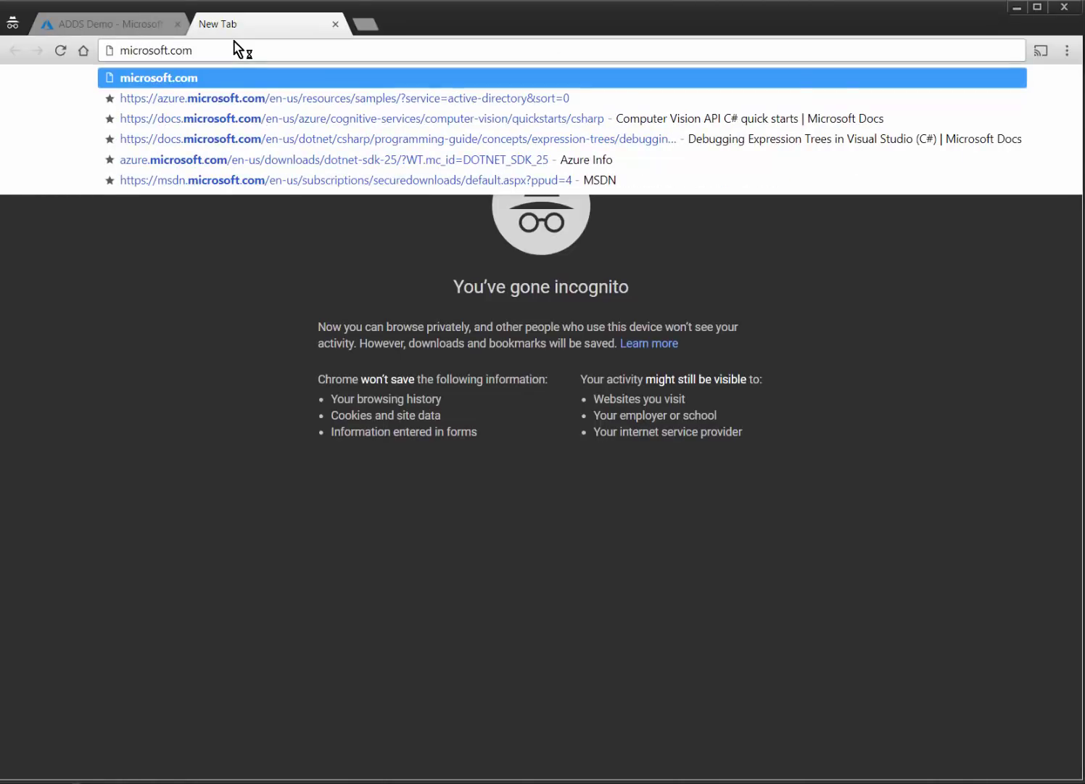
key("Home")
type("myapps.")
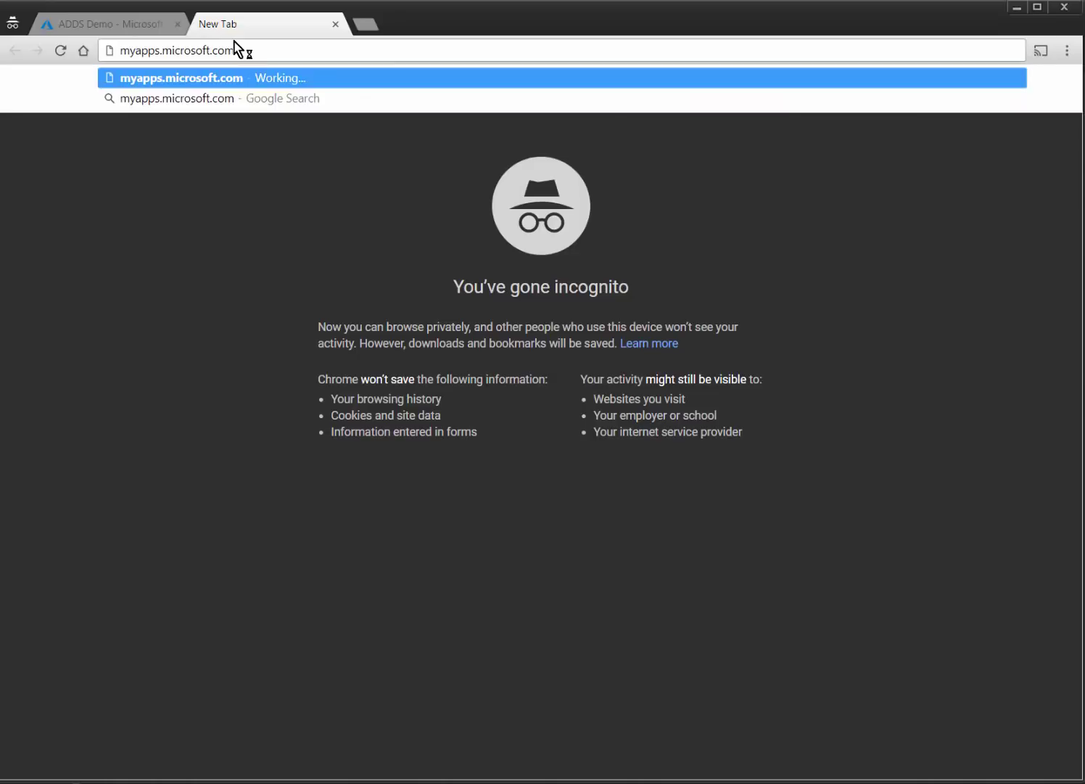
key("Return")
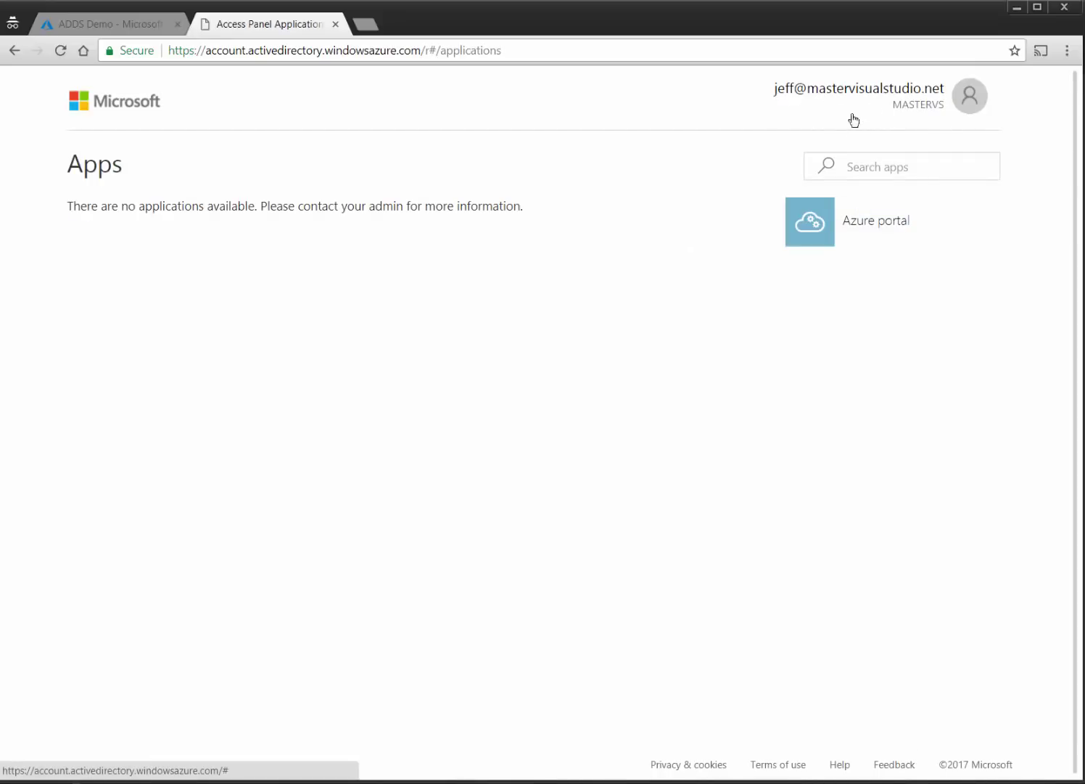
left_click(963, 108)
left_click(717, 428)
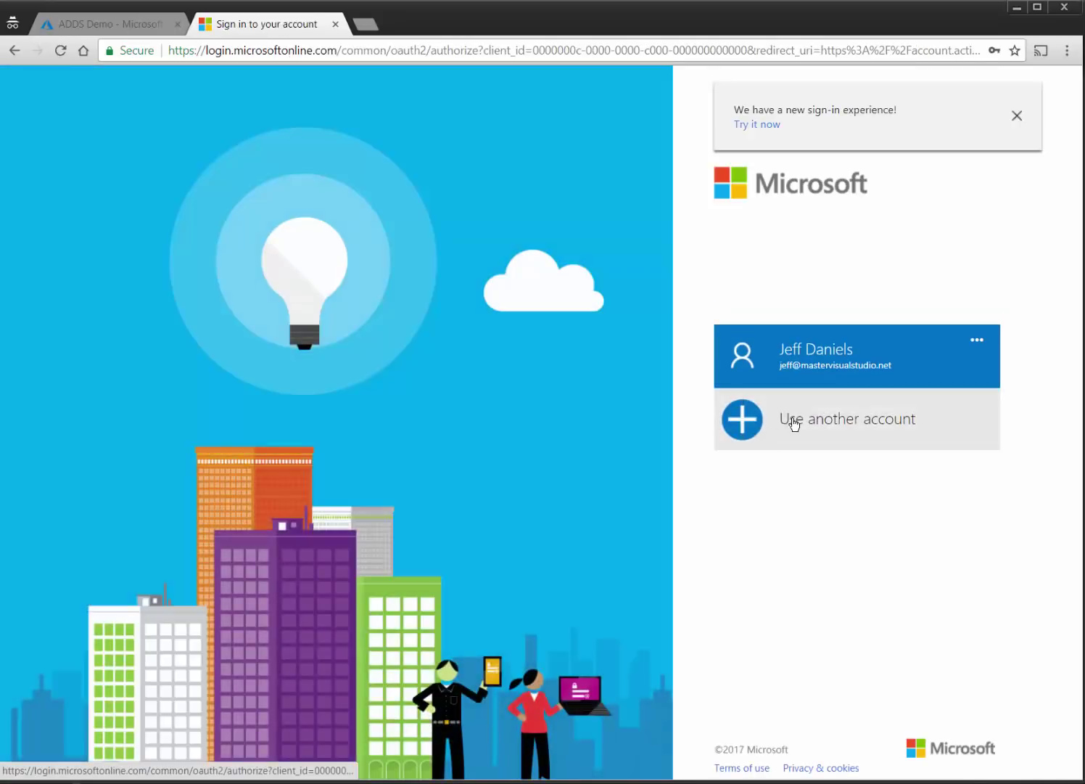
Choose another account and enter the second directory user's e-mail address.
left_click(794, 424)
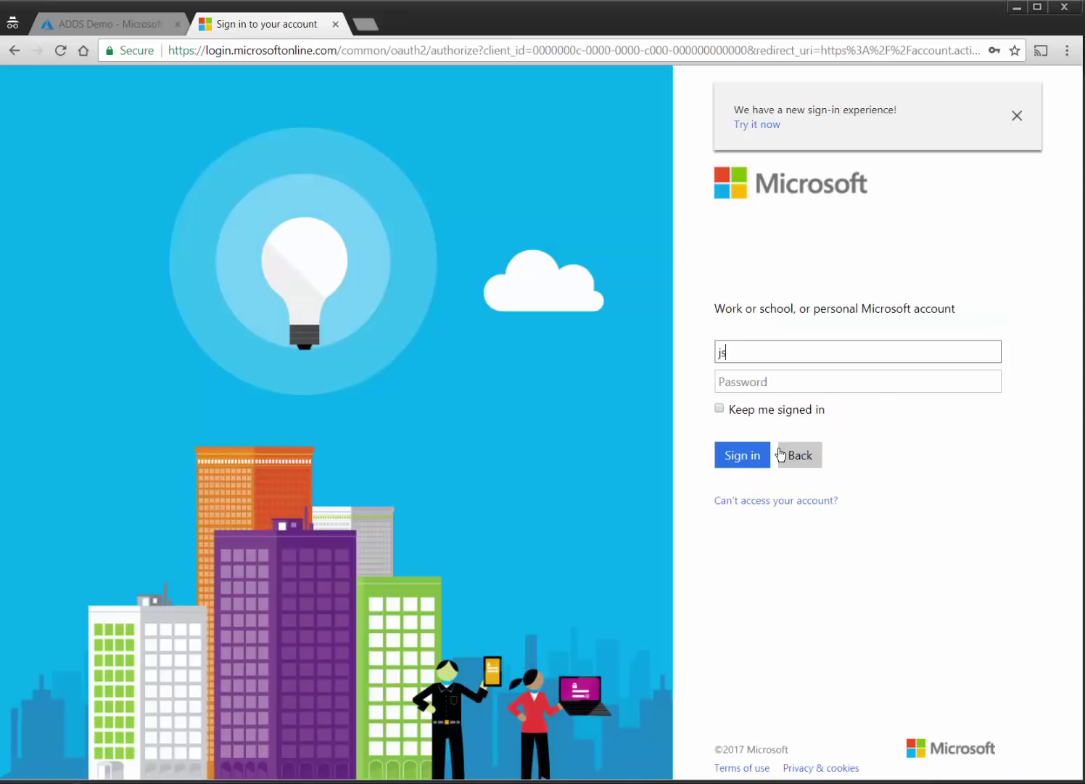
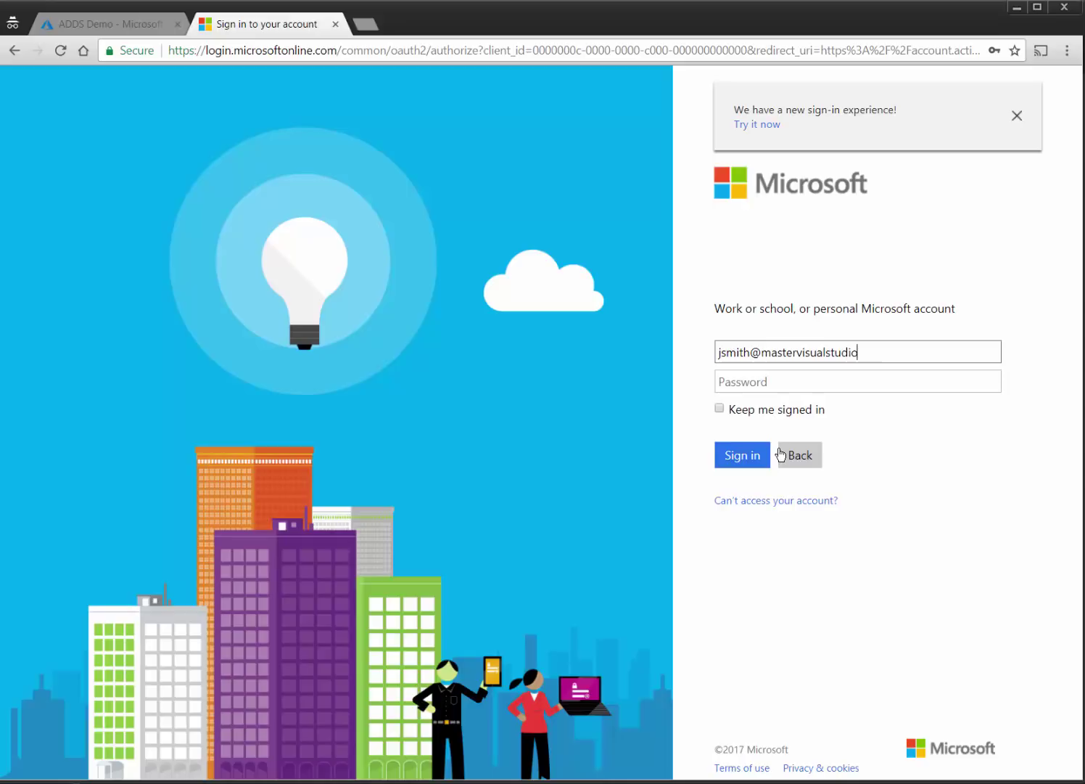
key("Tab")
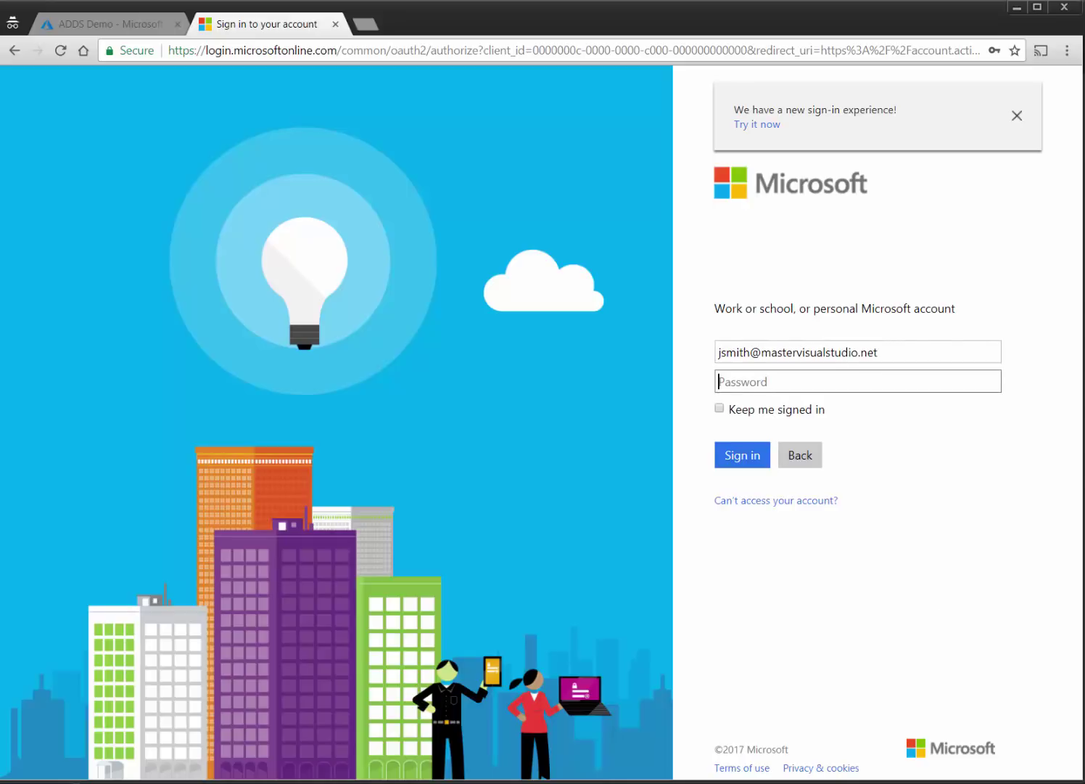
Copy the user's temporary password from Notepad, paste it into Password, and sign in.
key("alt+Tab")
left_click(127, 320)
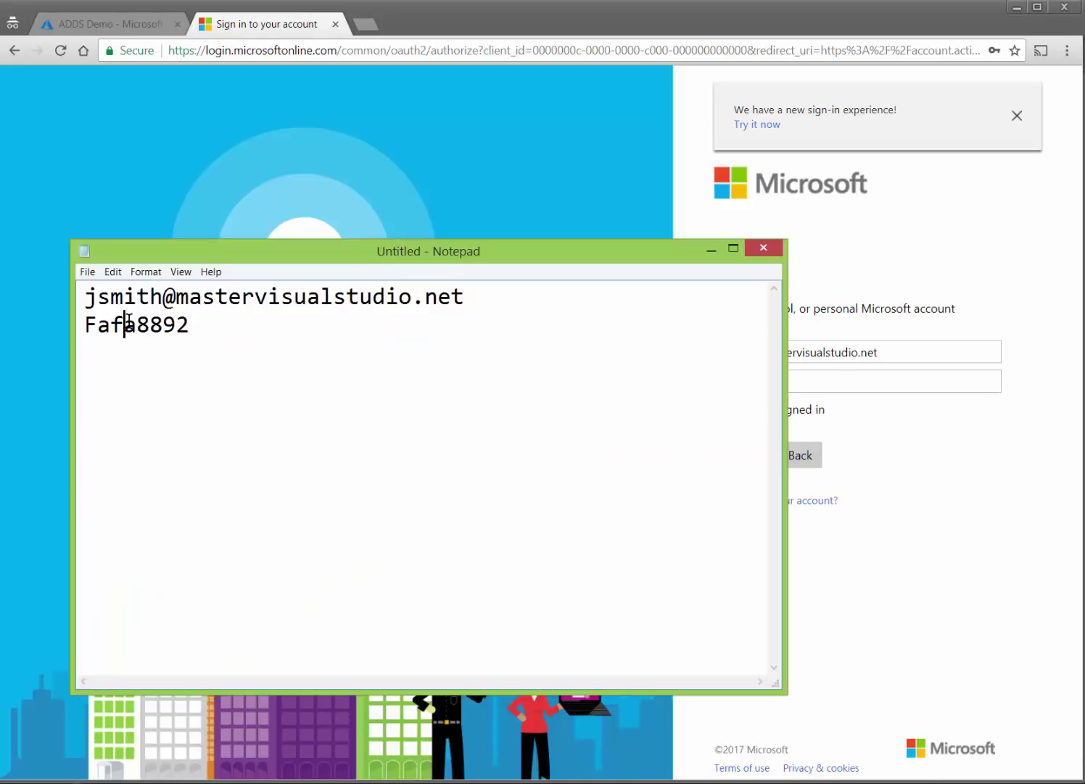
double_click(127, 320)
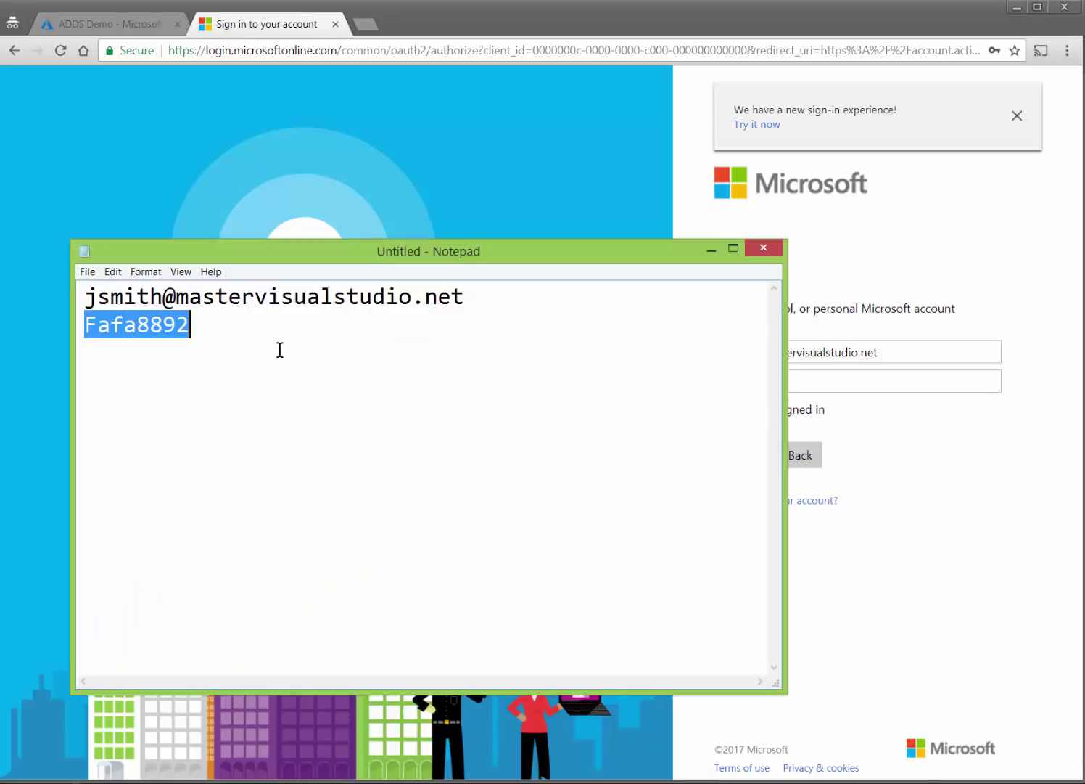
left_click(768, 252)
left_click(970, 401)
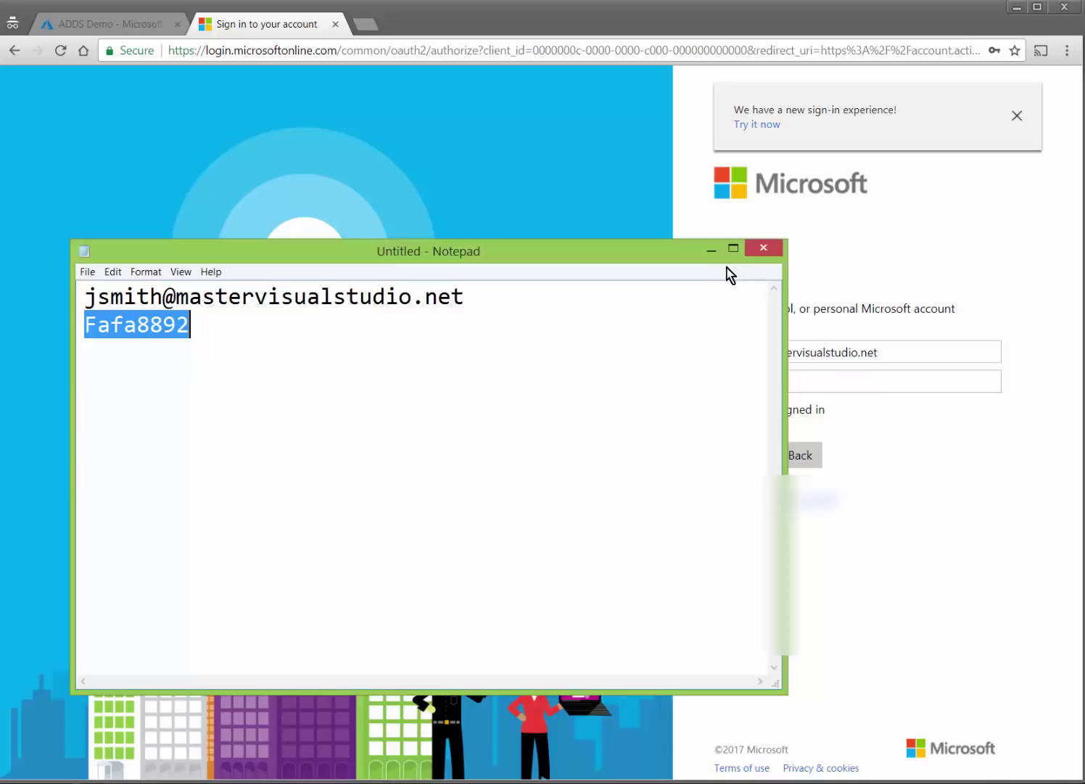
left_click(712, 248)
left_click(771, 382)
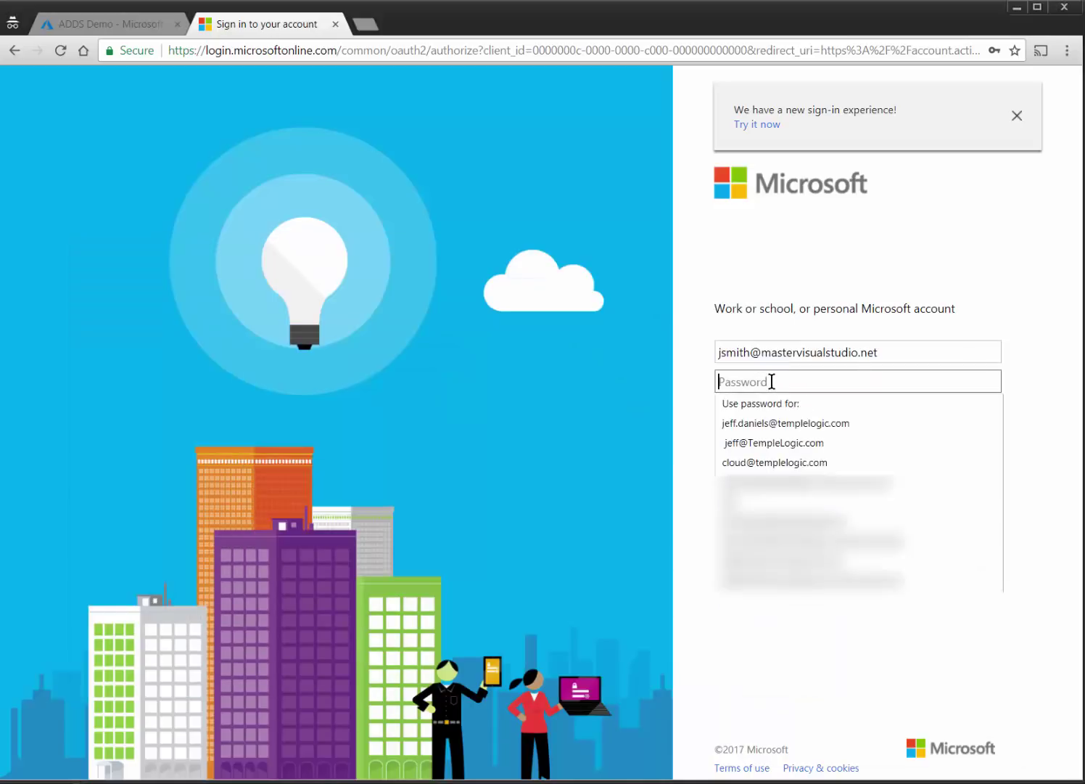
key("ctrl+v")
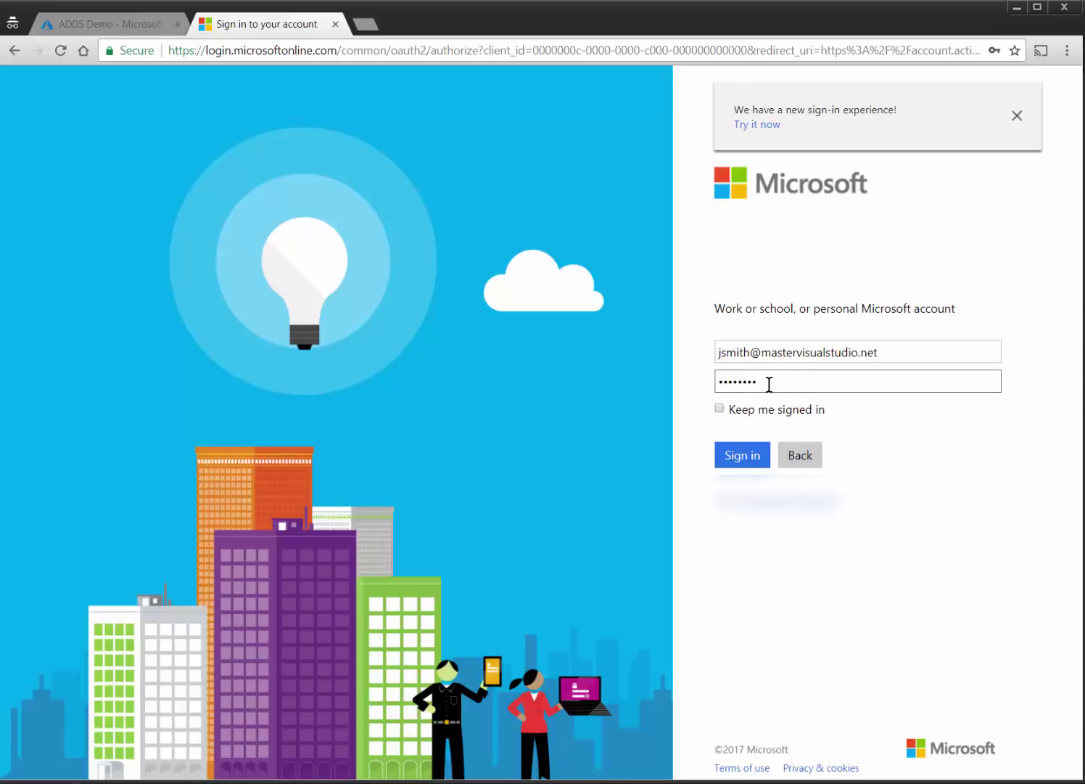
left_click(730, 457)
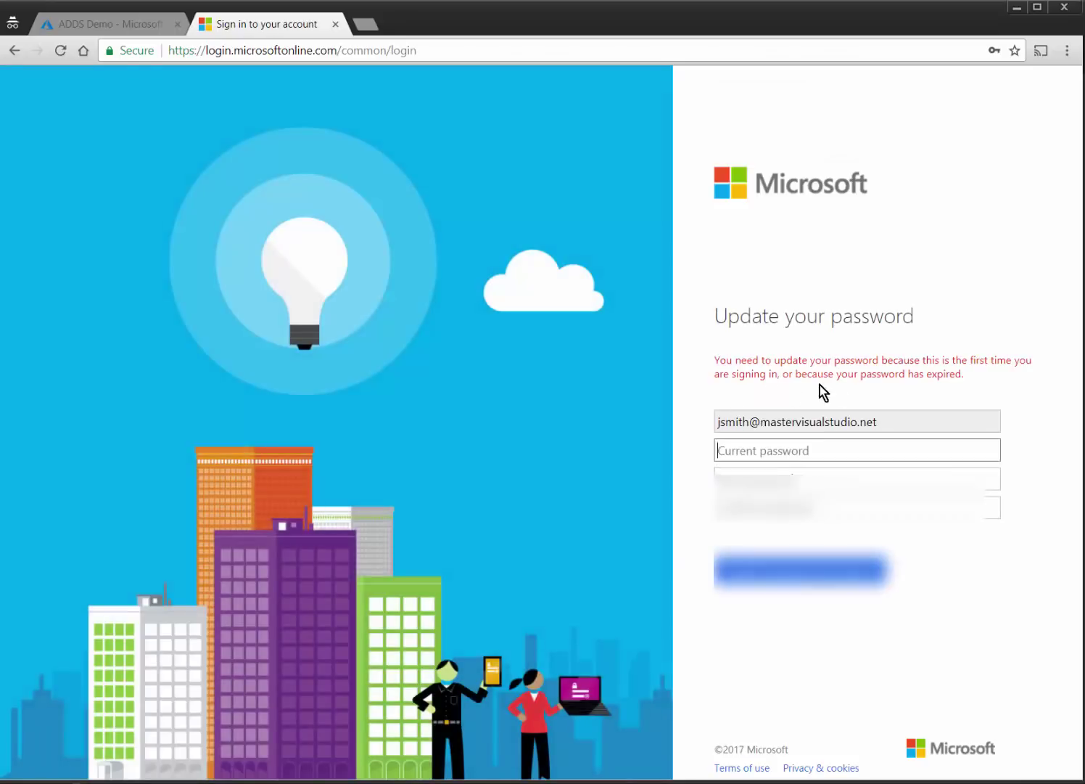
Enter the current temporary password, set and confirm a new password, and sign in.
left_click(775, 449)
type("••••••••")
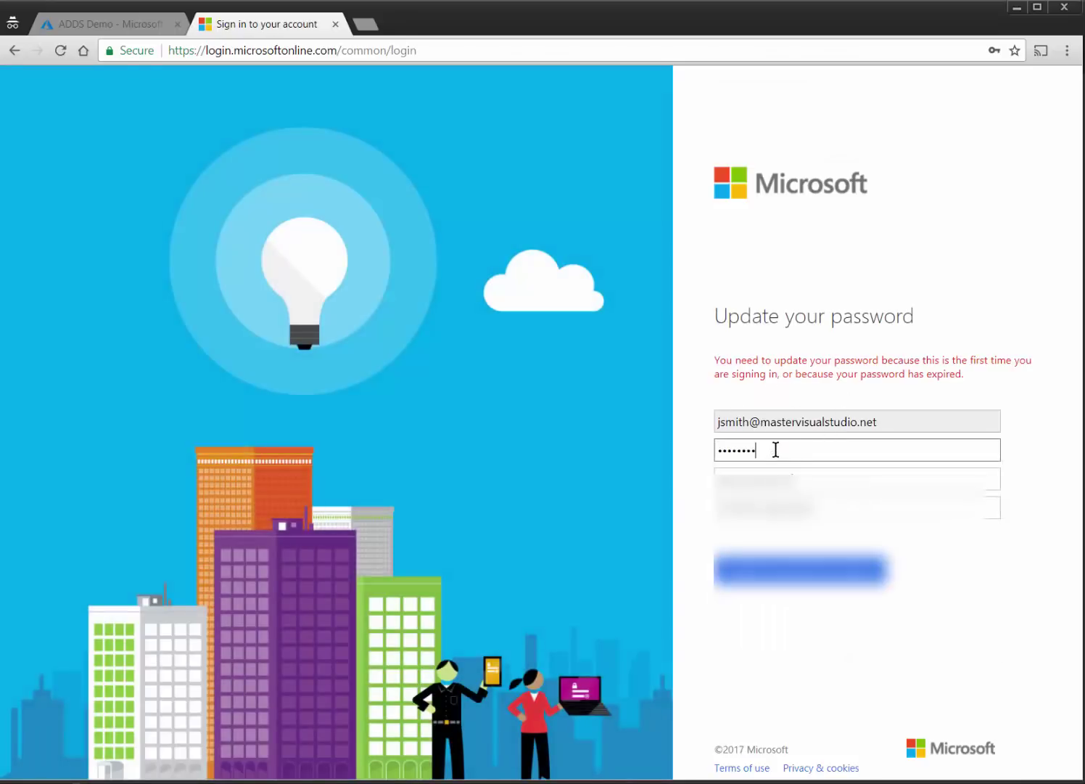
key("Tab")
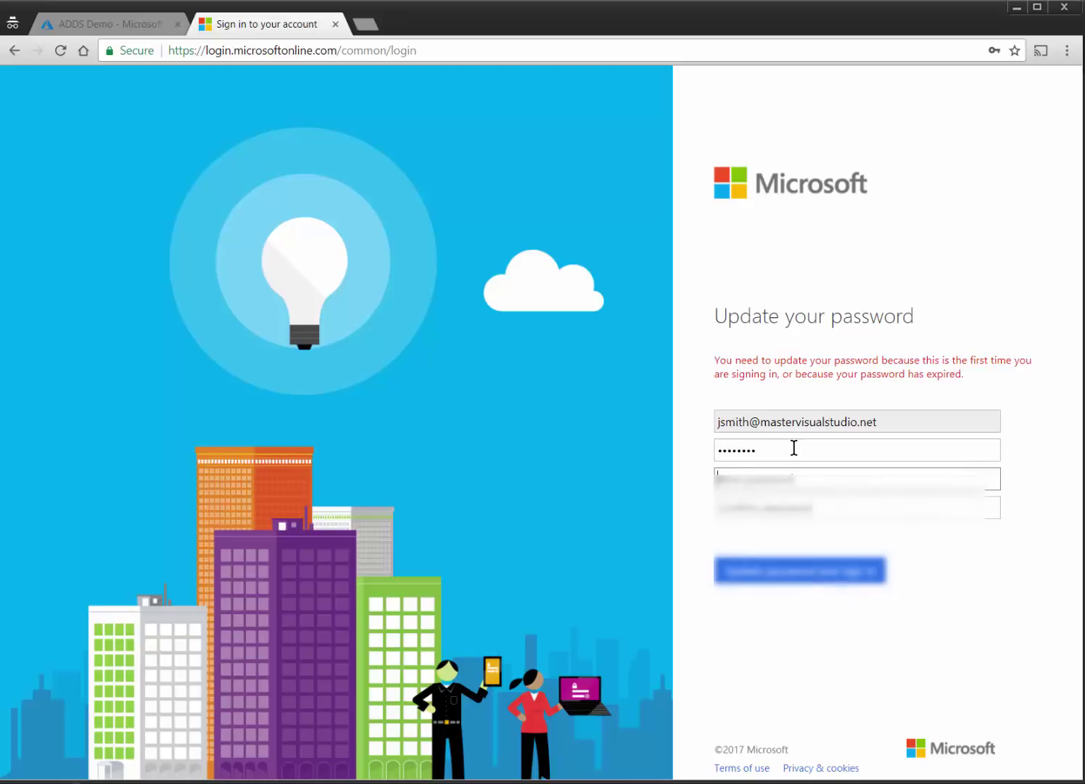
type("•••")
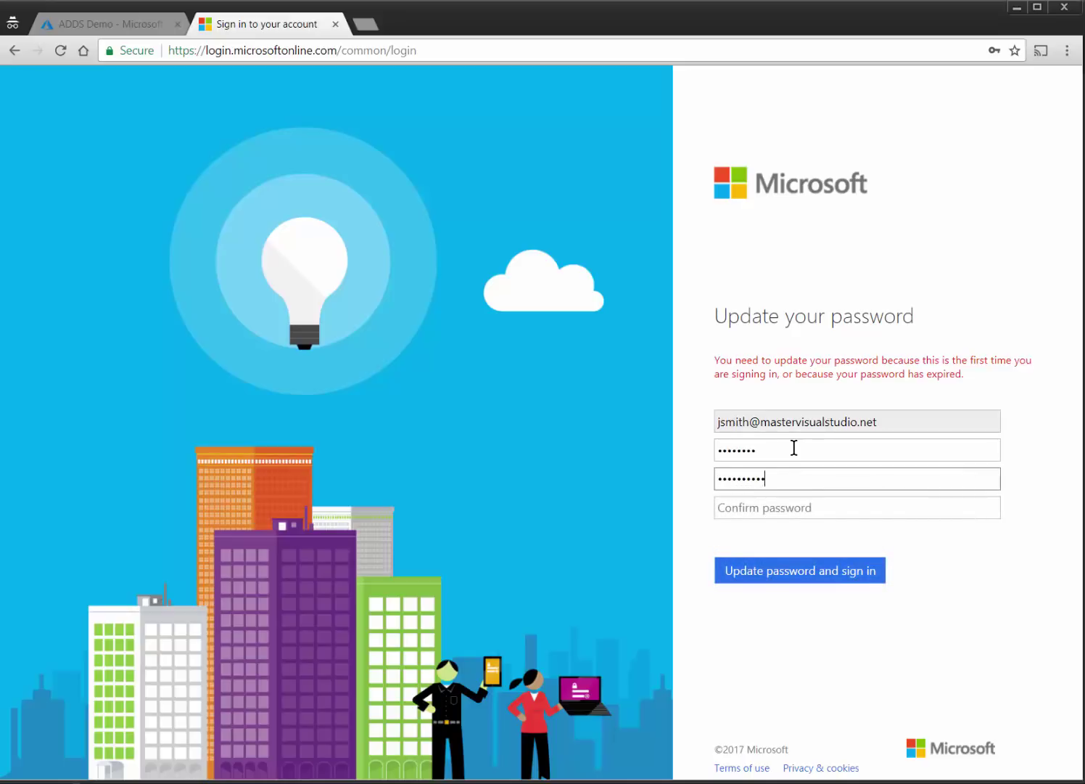
type("•••••••••")
key("Tab")
type("•")
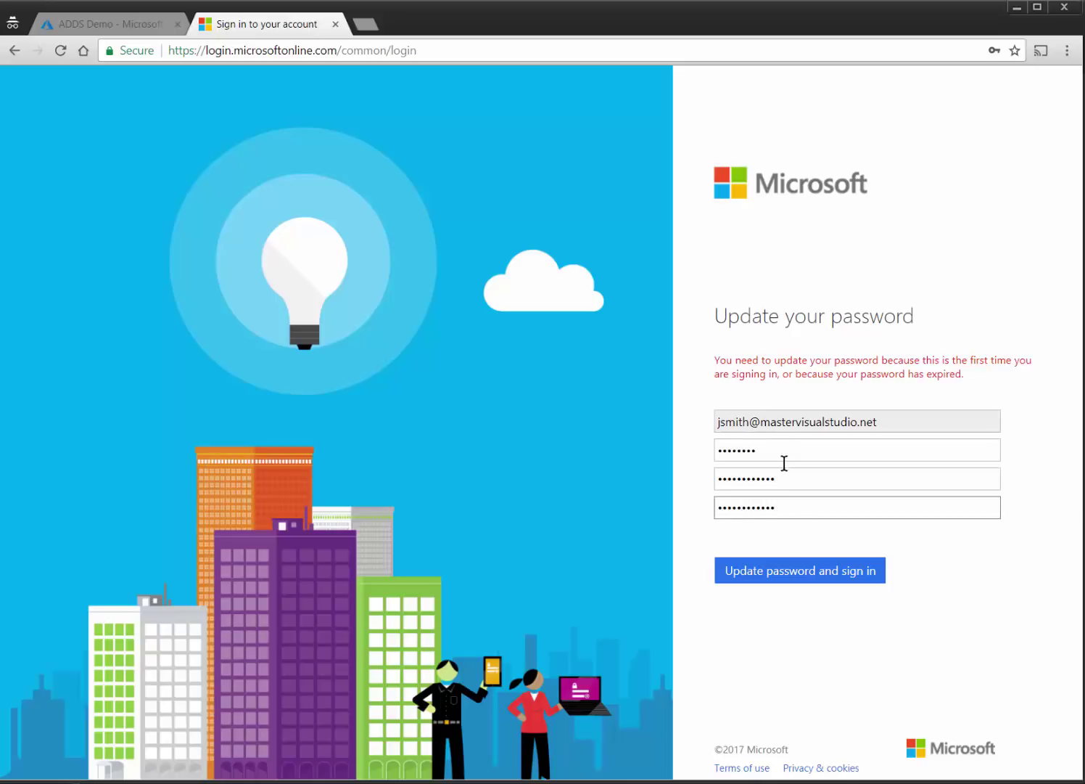
left_click(776, 566)
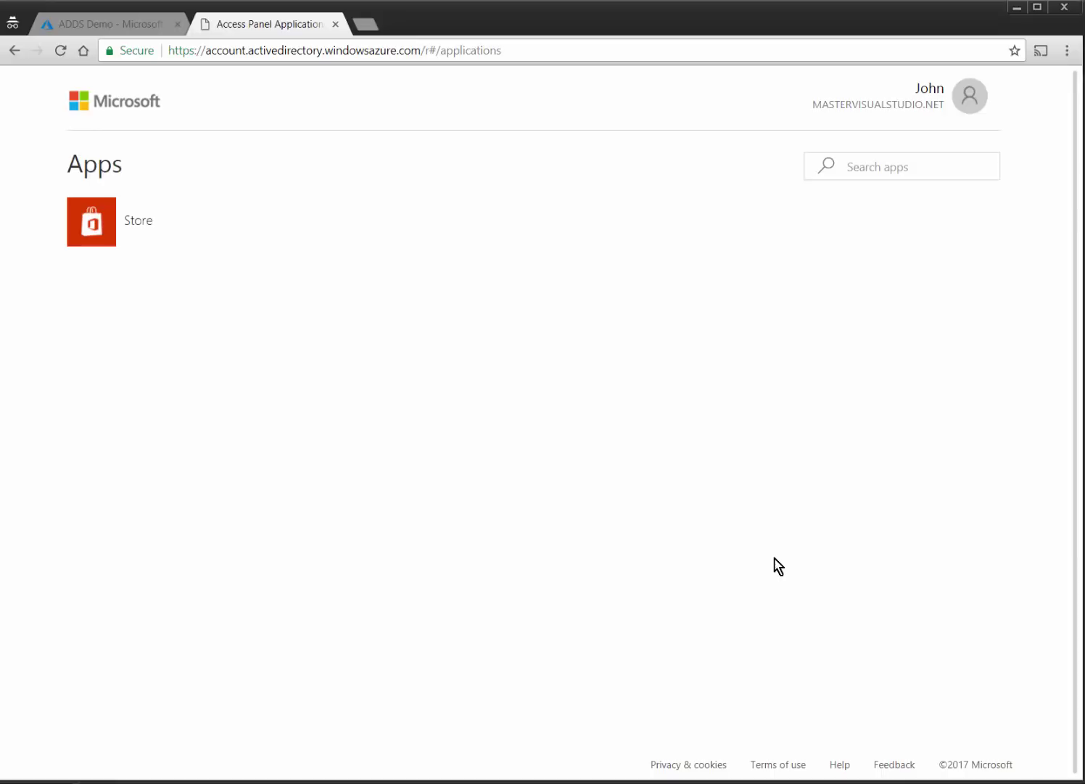
Sign the test user out of the Access Panel and close that tab.
left_click(969, 106)
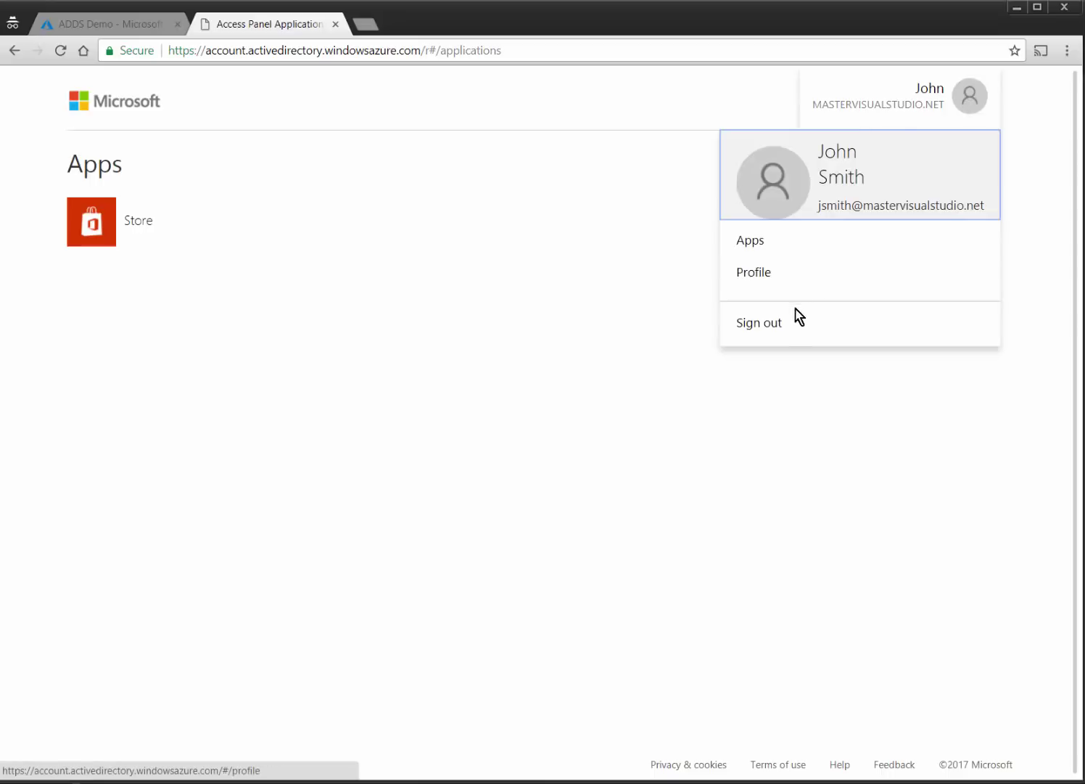
left_click(831, 320)
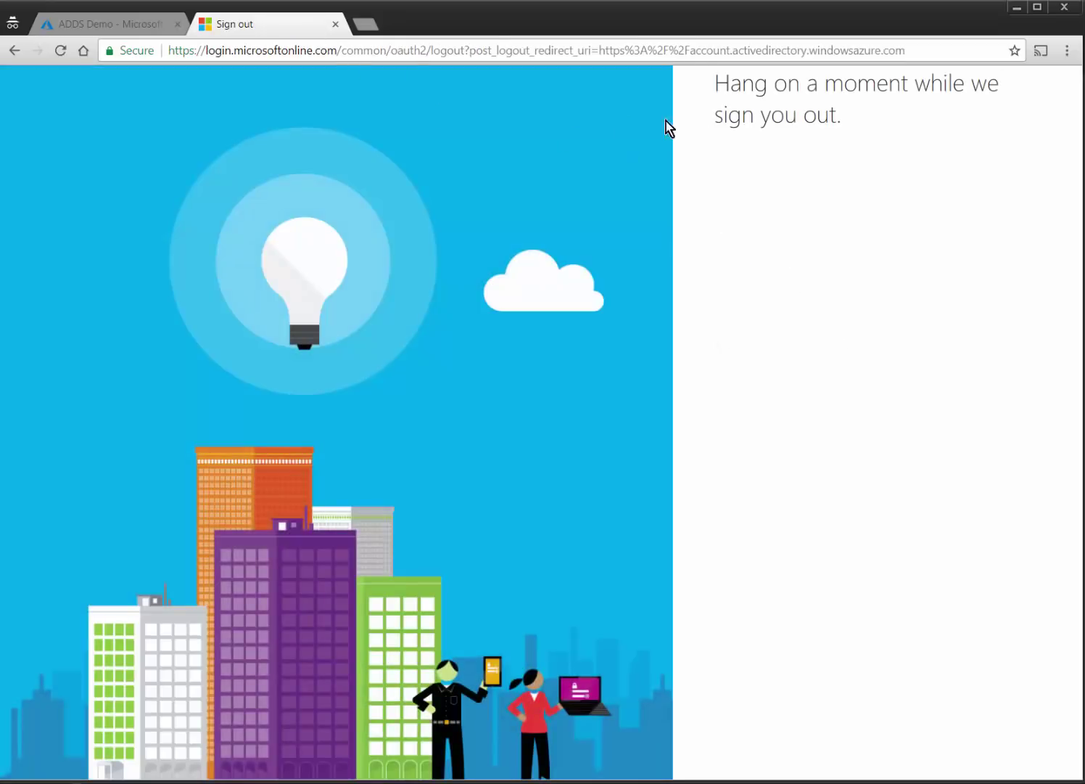
left_click(335, 24)
left_click(794, 468)
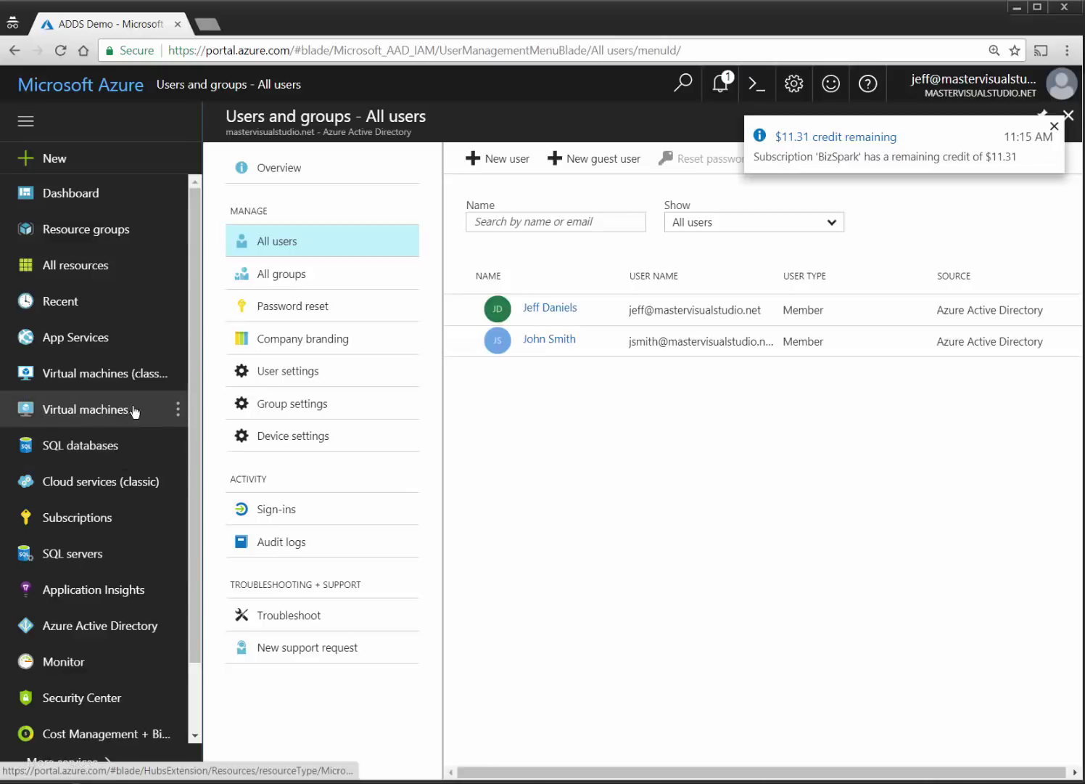
Download and open the ADDSVM1 remote desktop file from its VM overview.
left_click(87, 86)
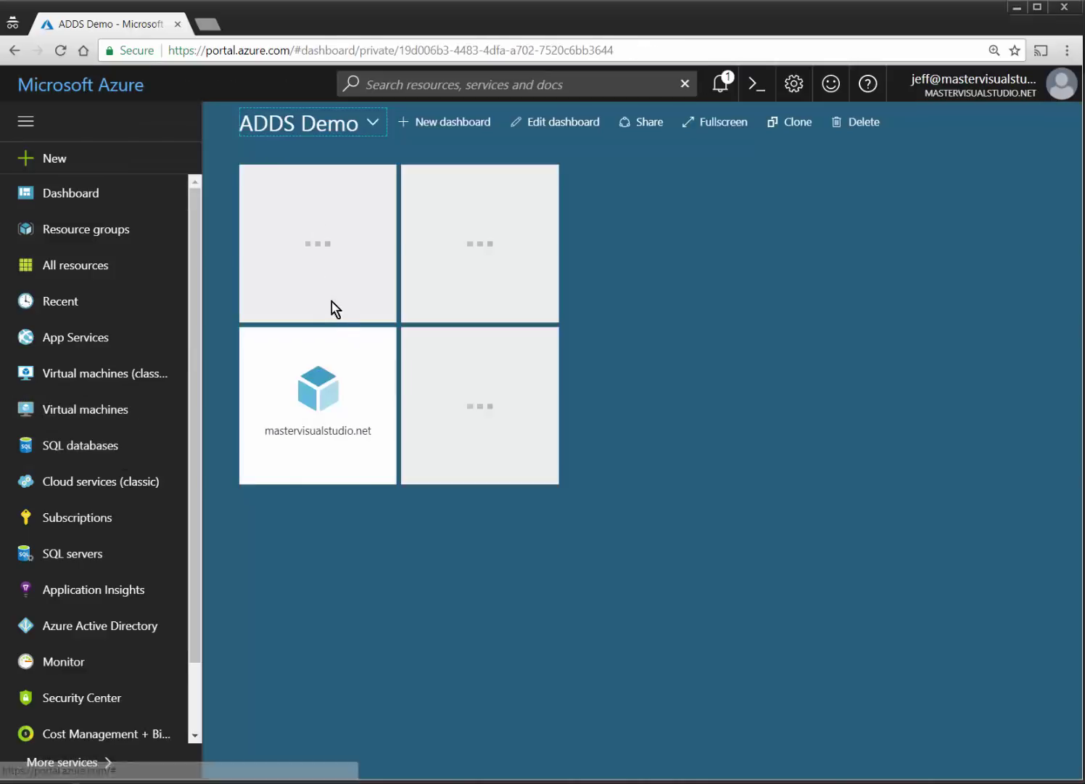
left_click(473, 192)
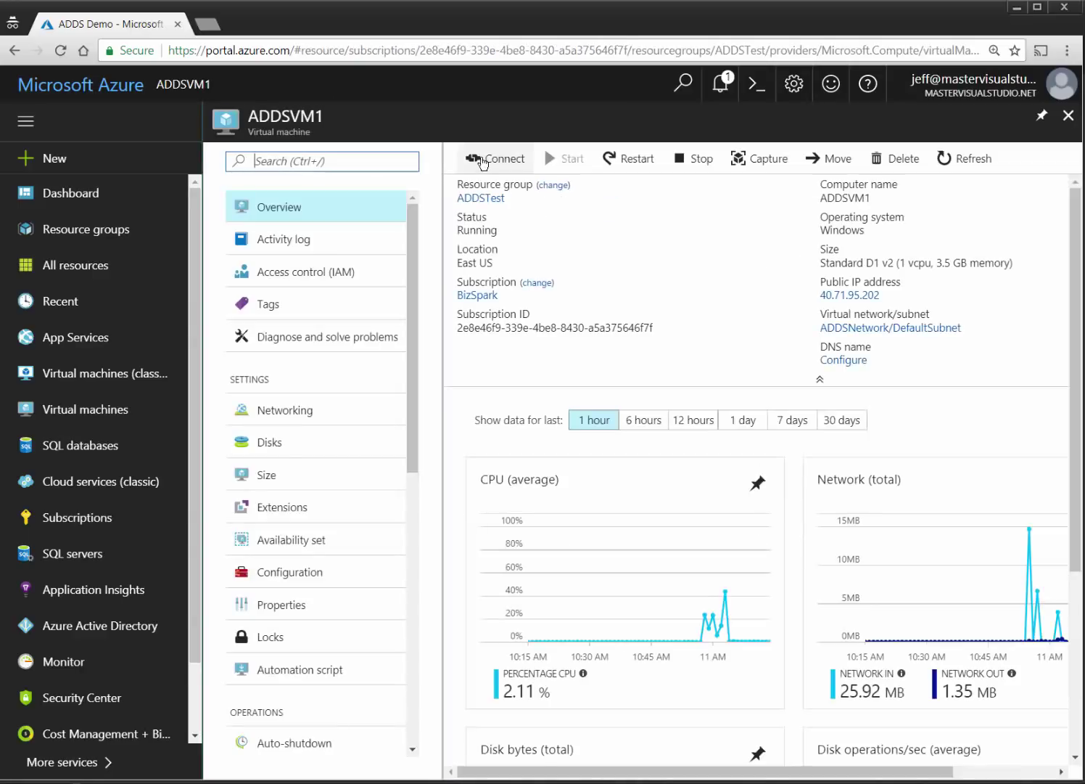
left_click(483, 161)
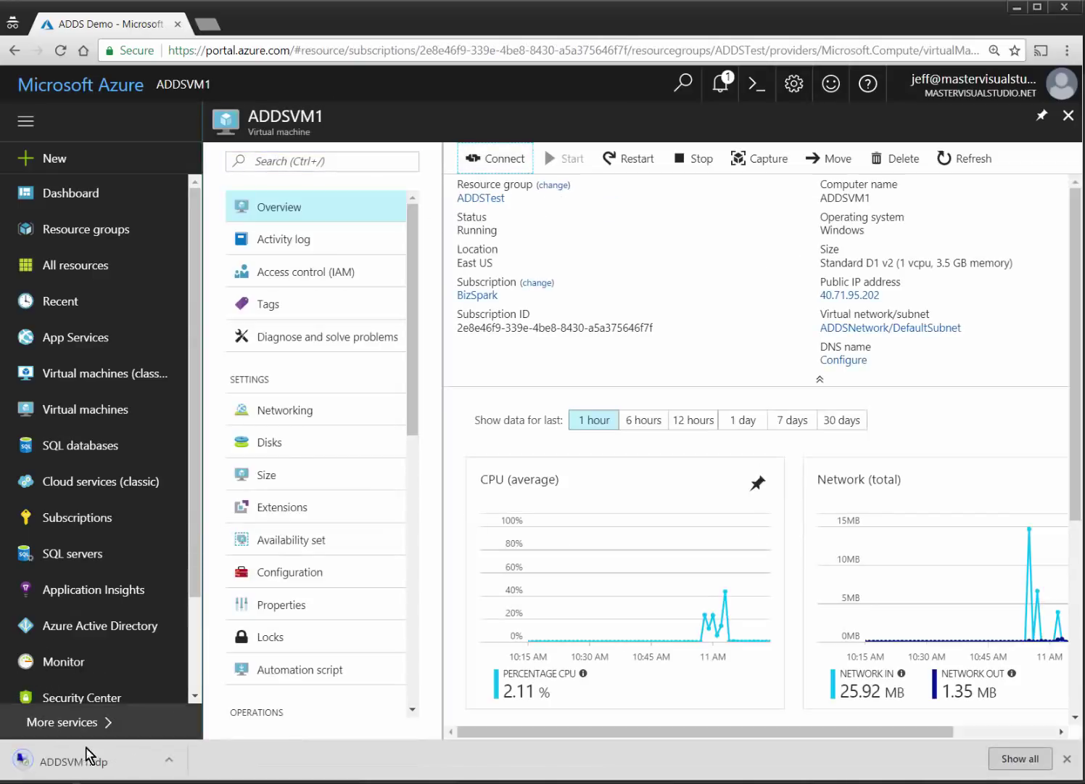
left_click(79, 760)
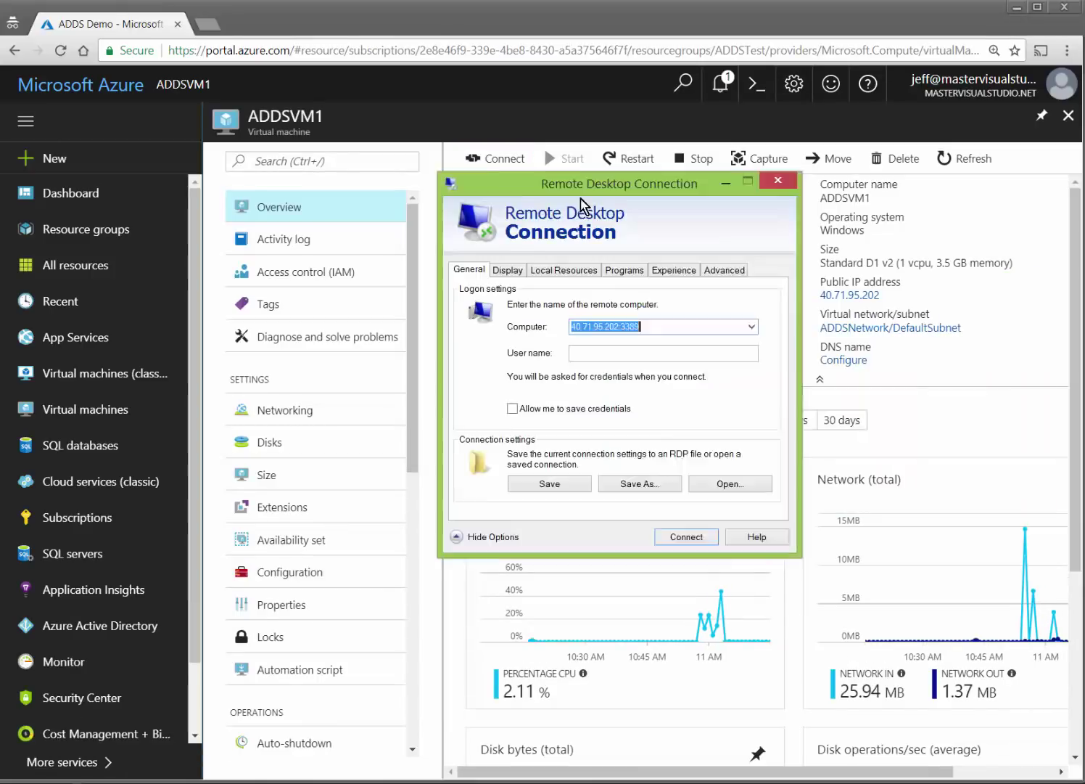
left_click_drag(581, 203, 453, 238)
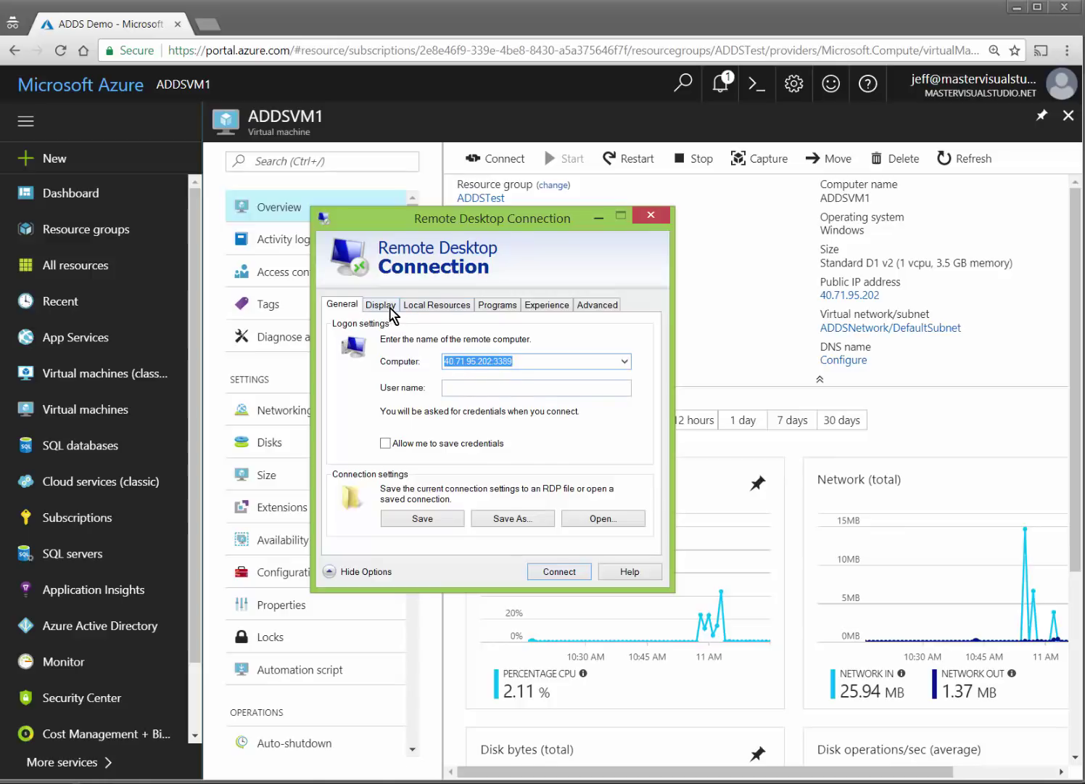
Set the remote desktop display resolution to 1280 by 1024.
left_click(391, 313)
left_click(462, 370)
left_click(460, 371)
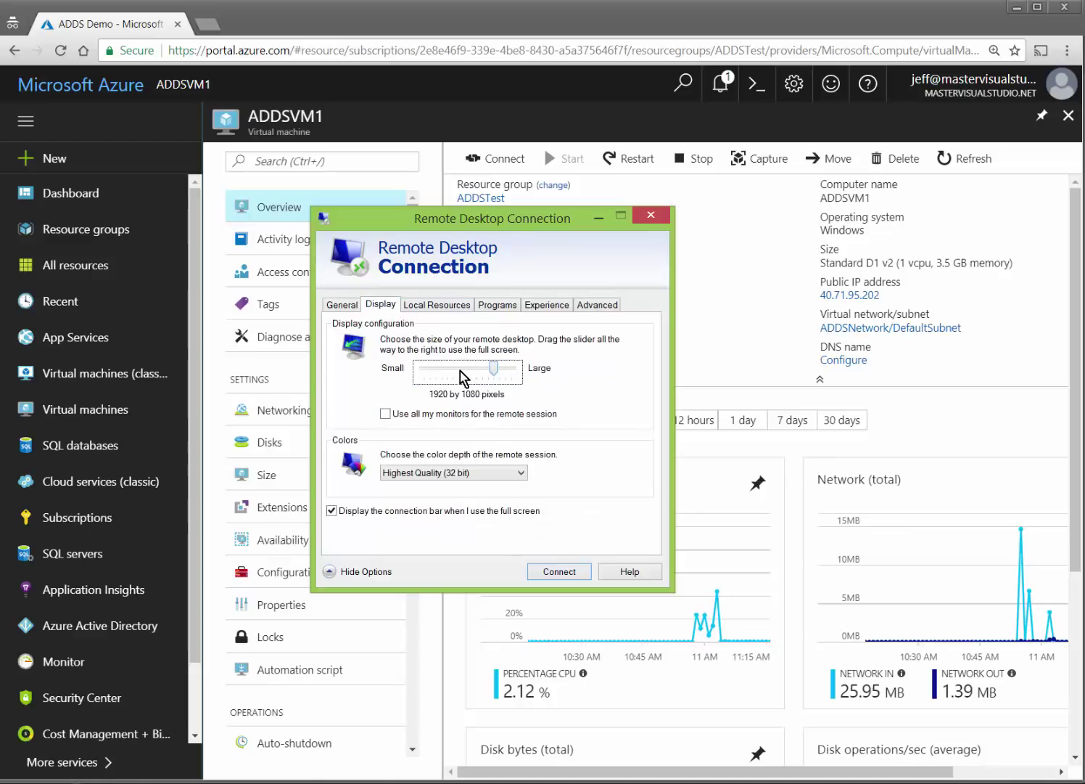
left_click(462, 373)
left_click(462, 374)
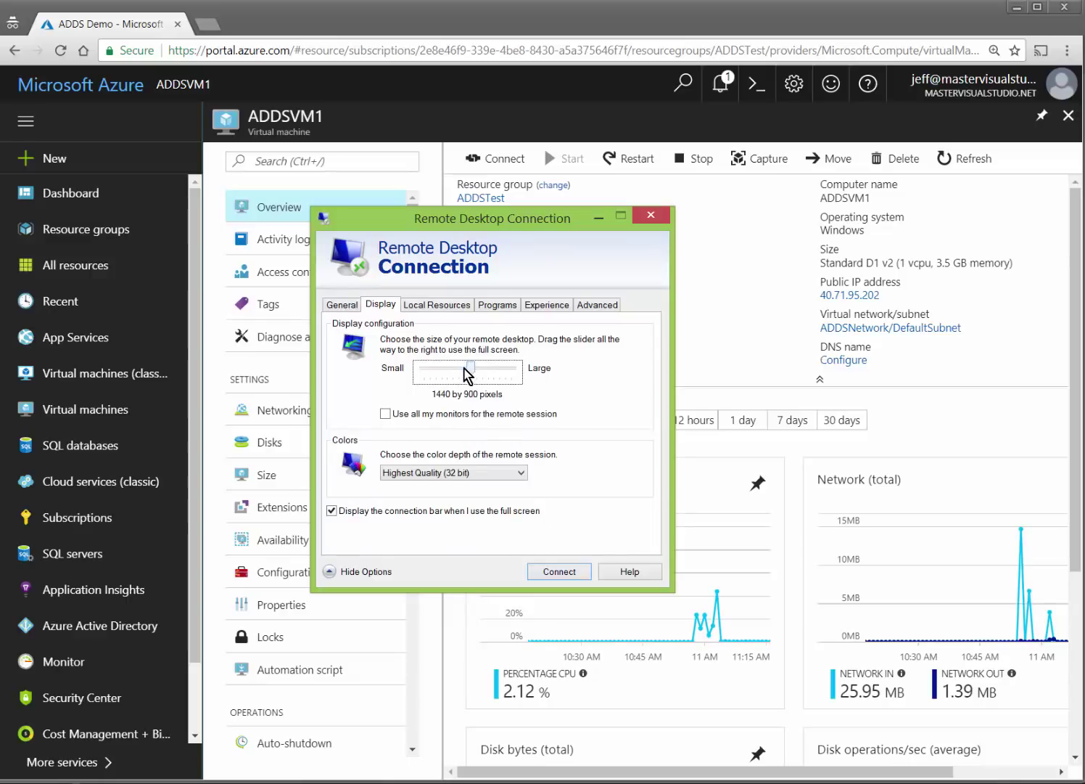
left_click(464, 375)
left_click(458, 374)
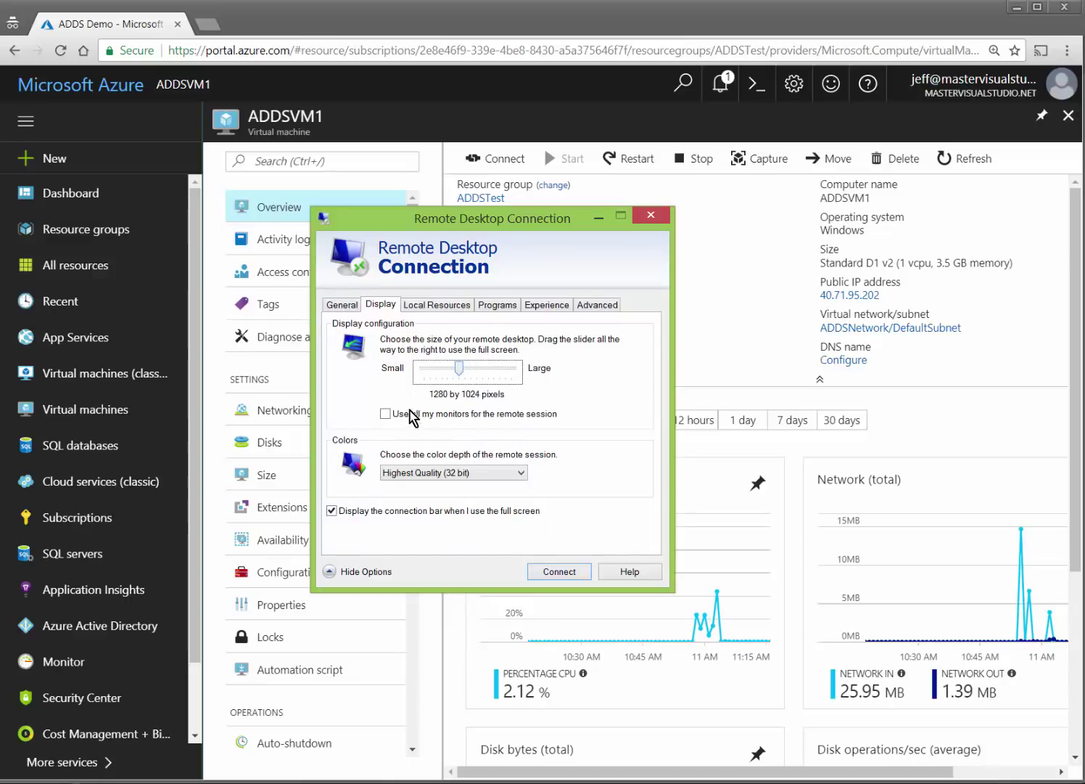
left_click(343, 304)
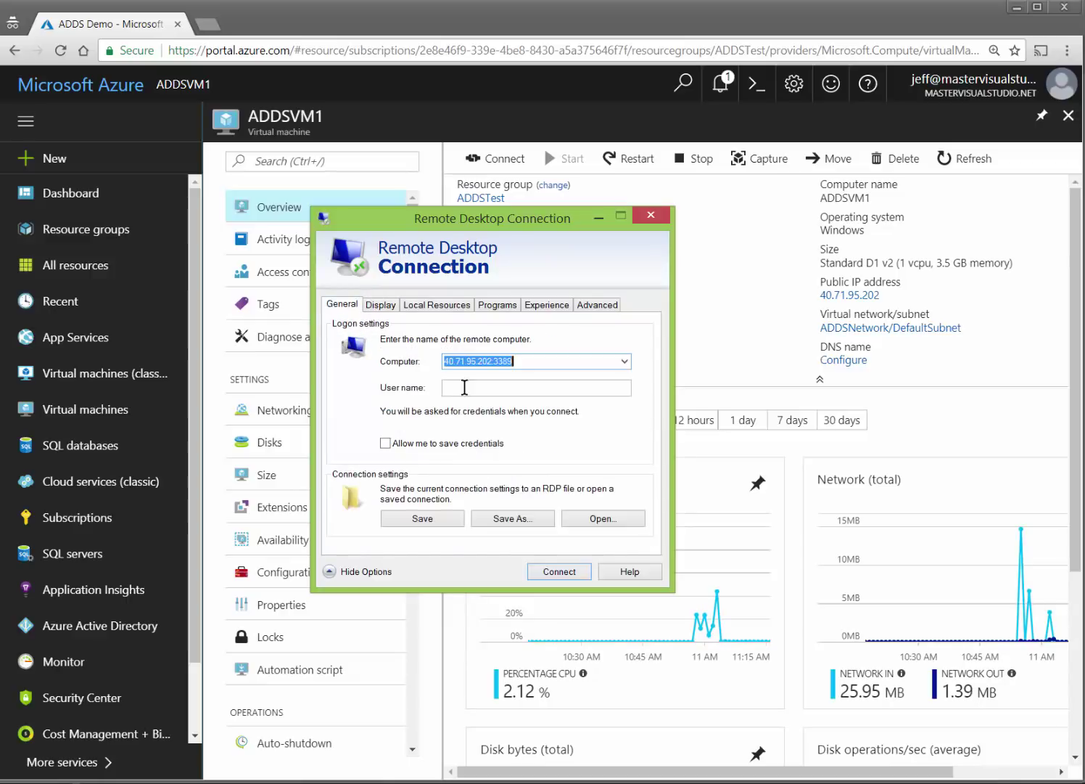
Connect to ADDSVM1 with the admin credentials, accept the warnings, and enlarge the session window.
left_click(559, 572)
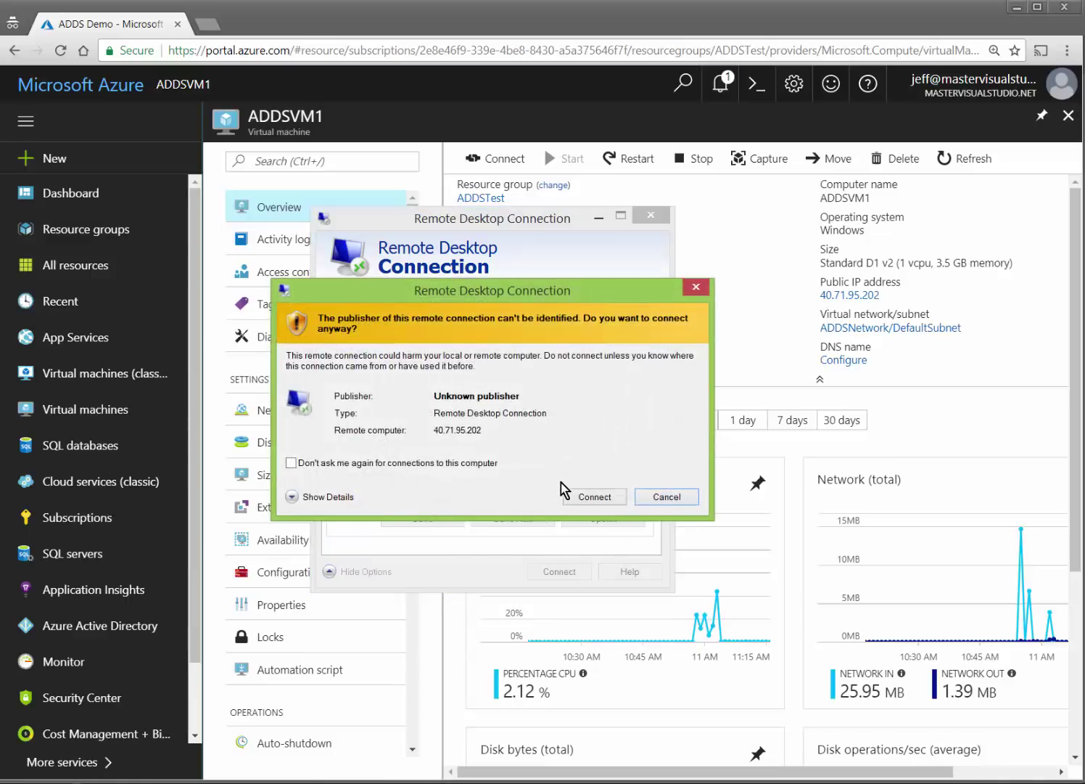
left_click(591, 495)
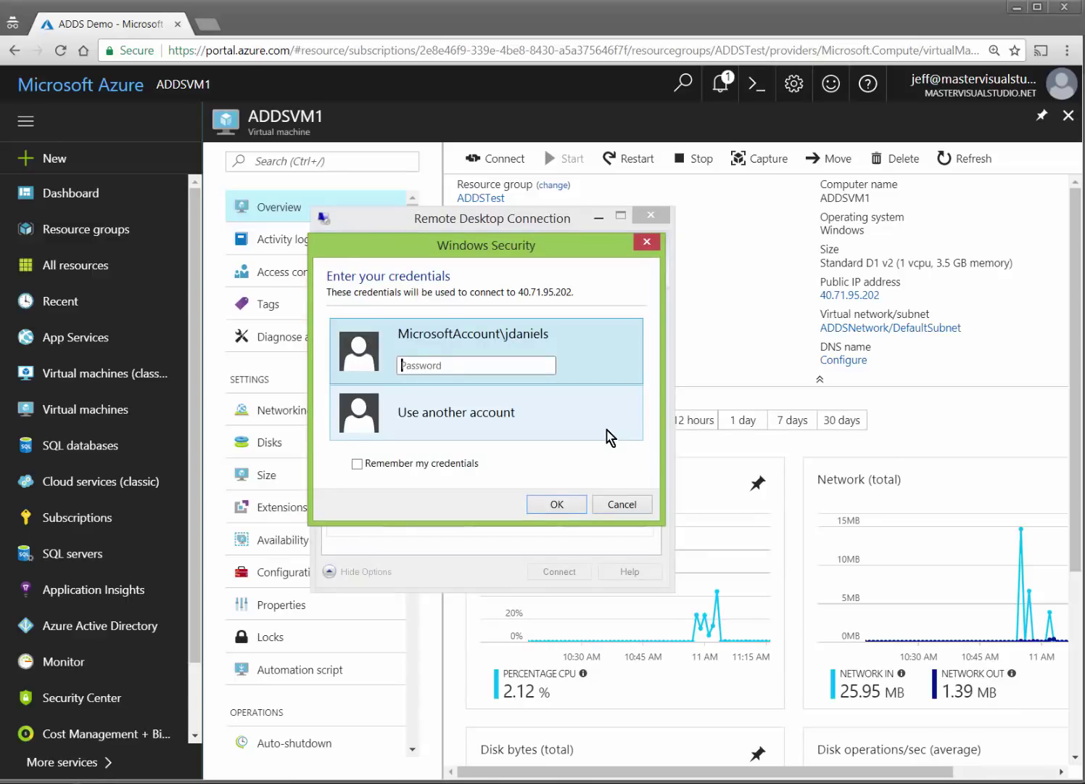
type("••••••••••••")
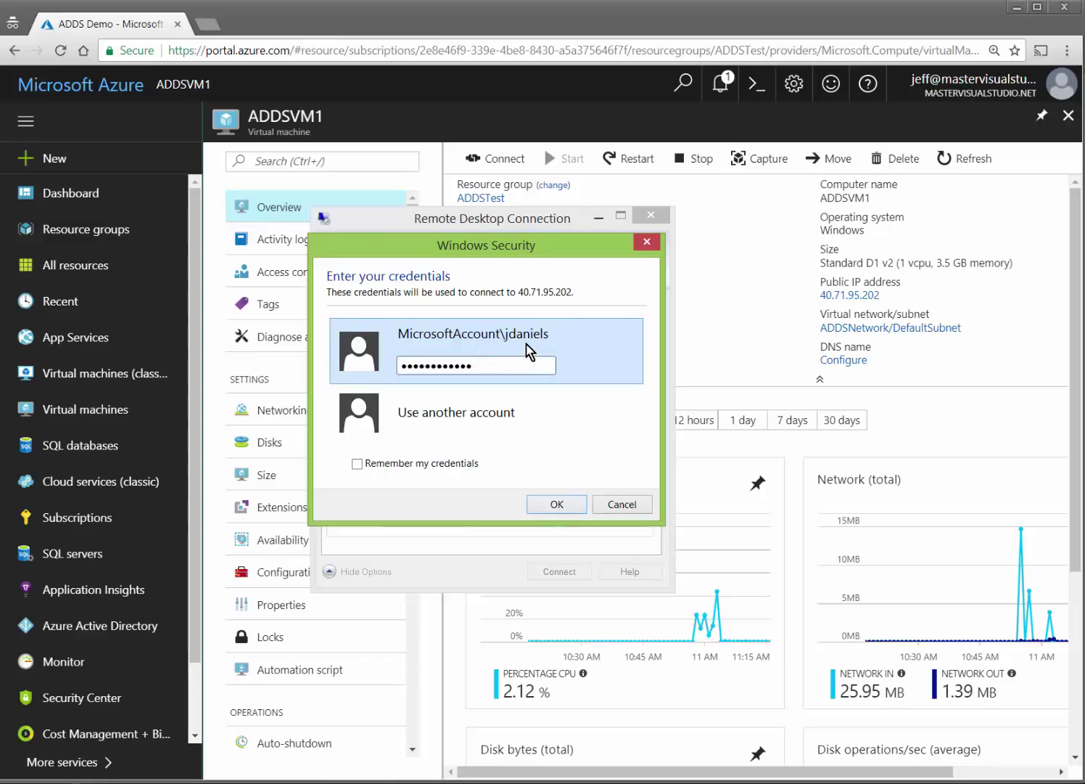
left_click(559, 502)
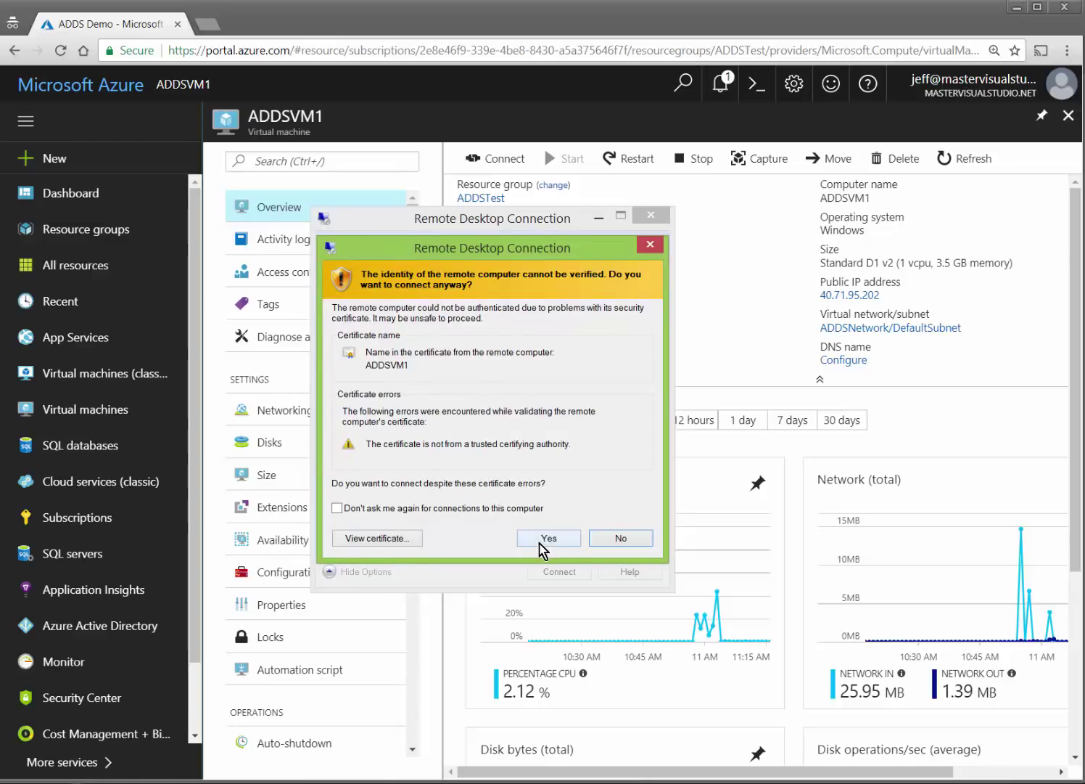
left_click(545, 538)
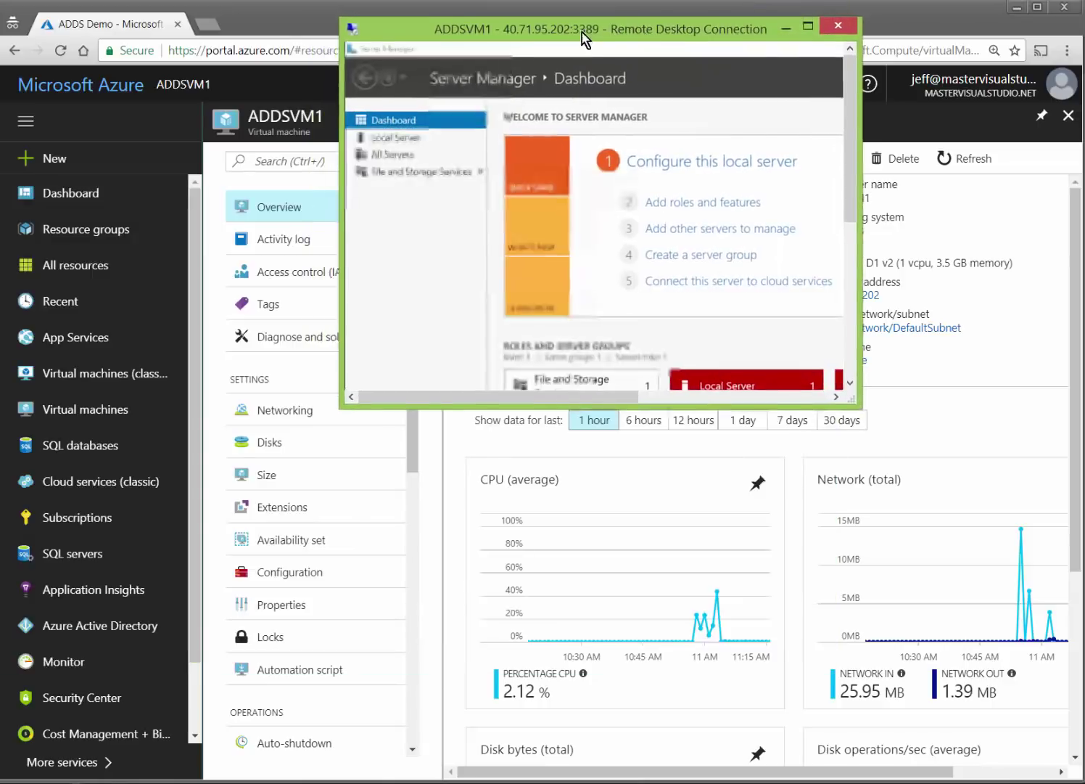
left_click_drag(508, 34, 183, 26)
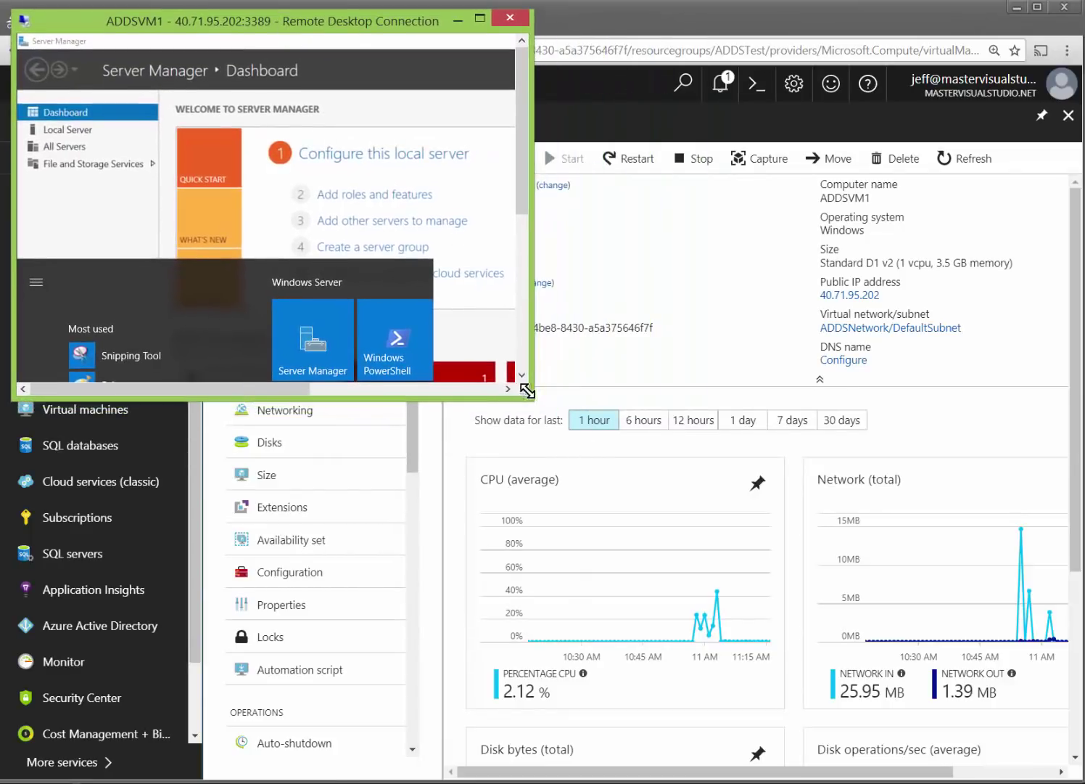
left_click_drag(523, 391, 860, 708)
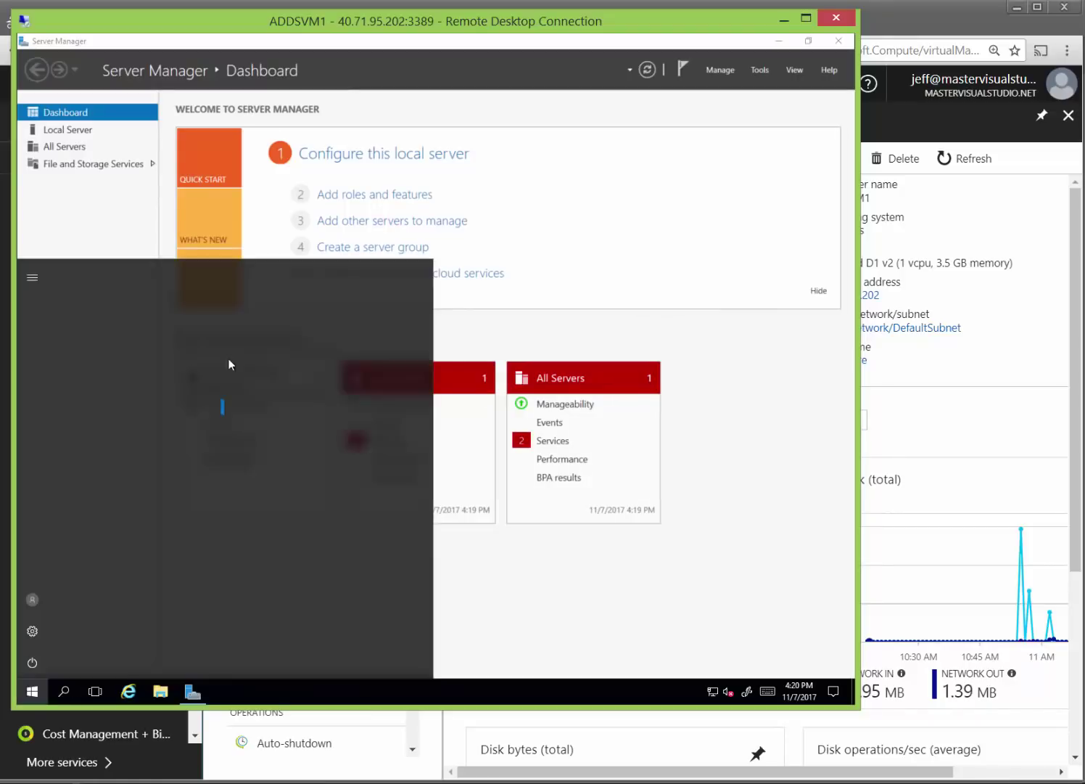
Open Local Server's remote access system settings, then cancel out of System Properties.
left_click(32, 691)
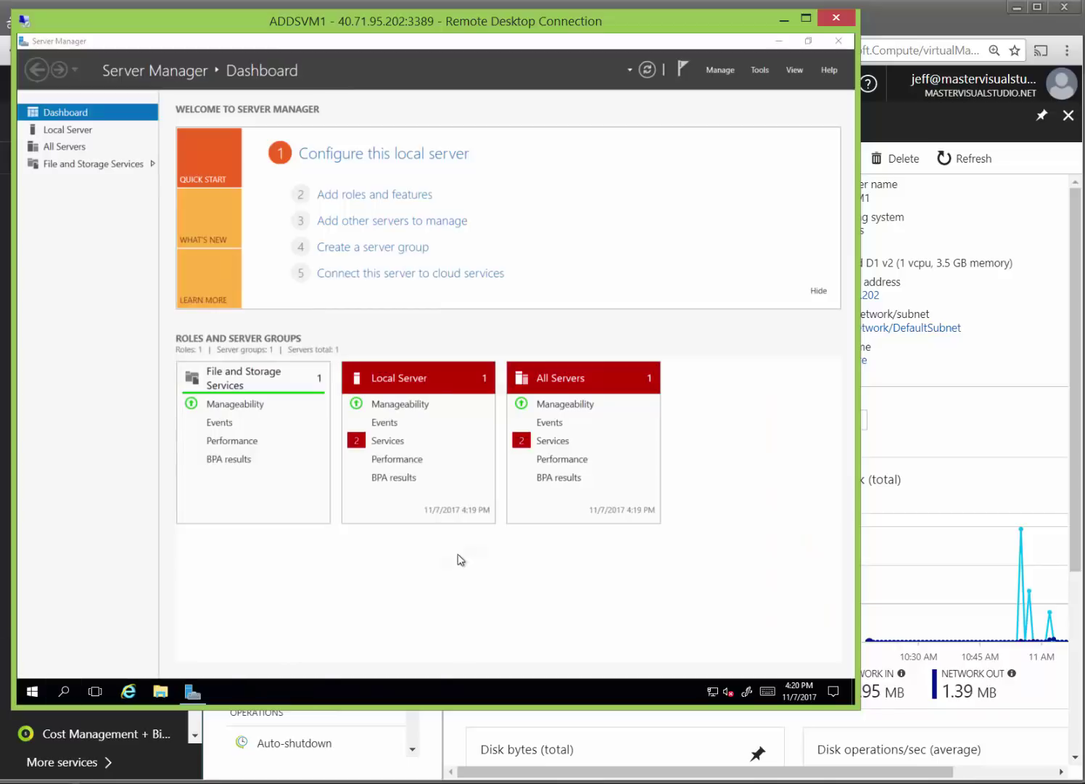
left_click(58, 130)
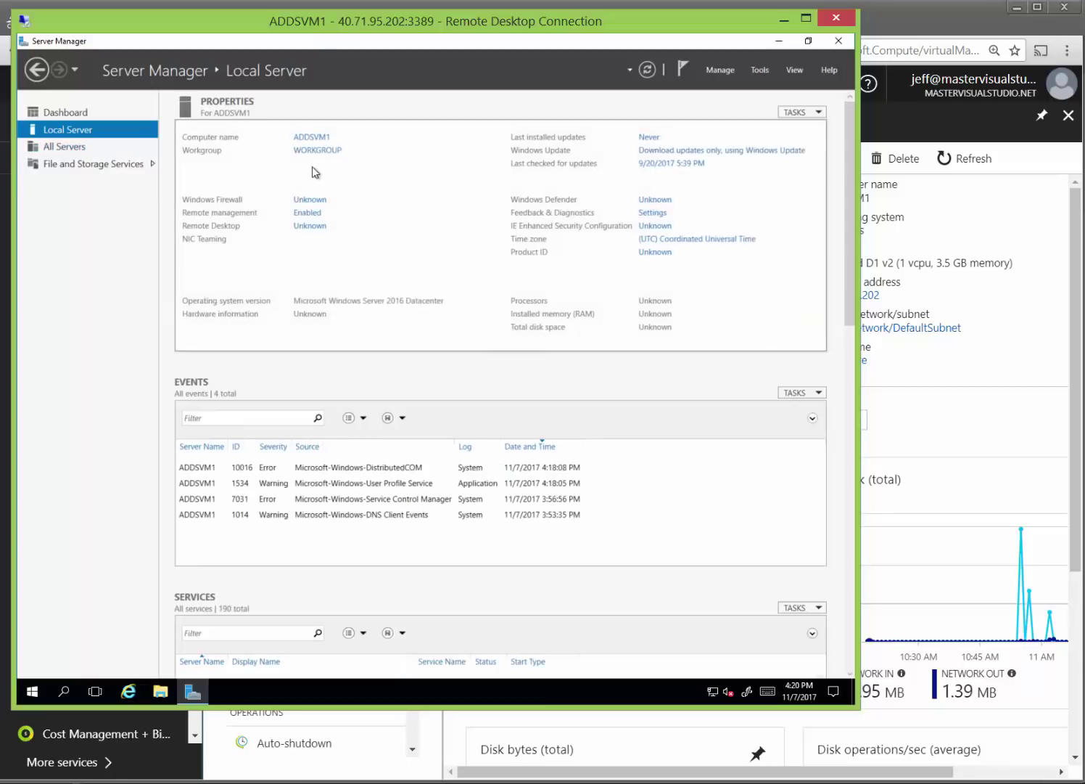
left_click(309, 226)
left_click(265, 372)
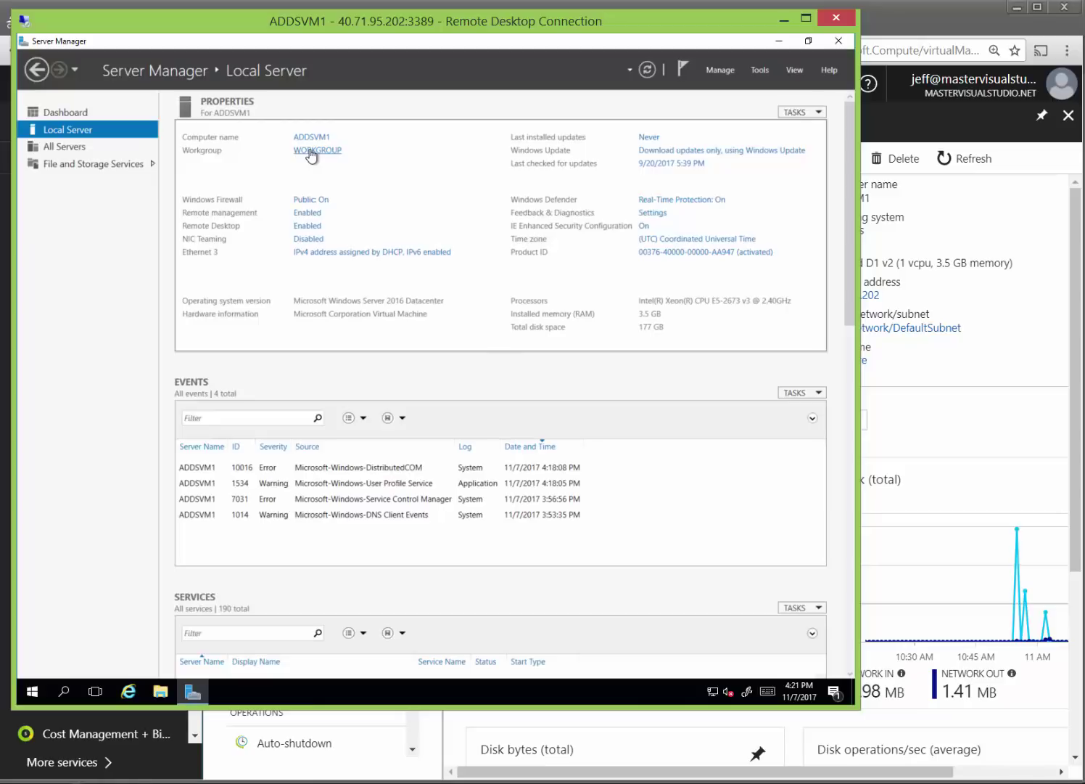
Try joining the mastervisualstudio.net domain, then dismiss the 'domain could not be contacted' error and close the dialogs.
left_click(312, 155)
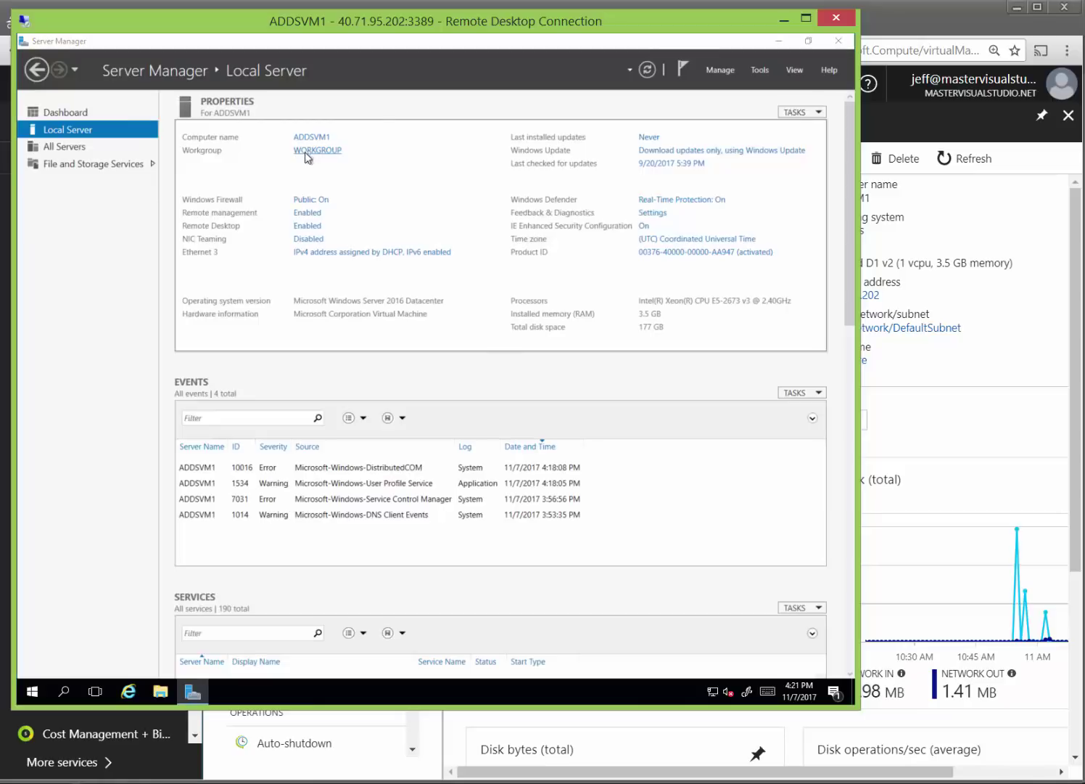
left_click(340, 274)
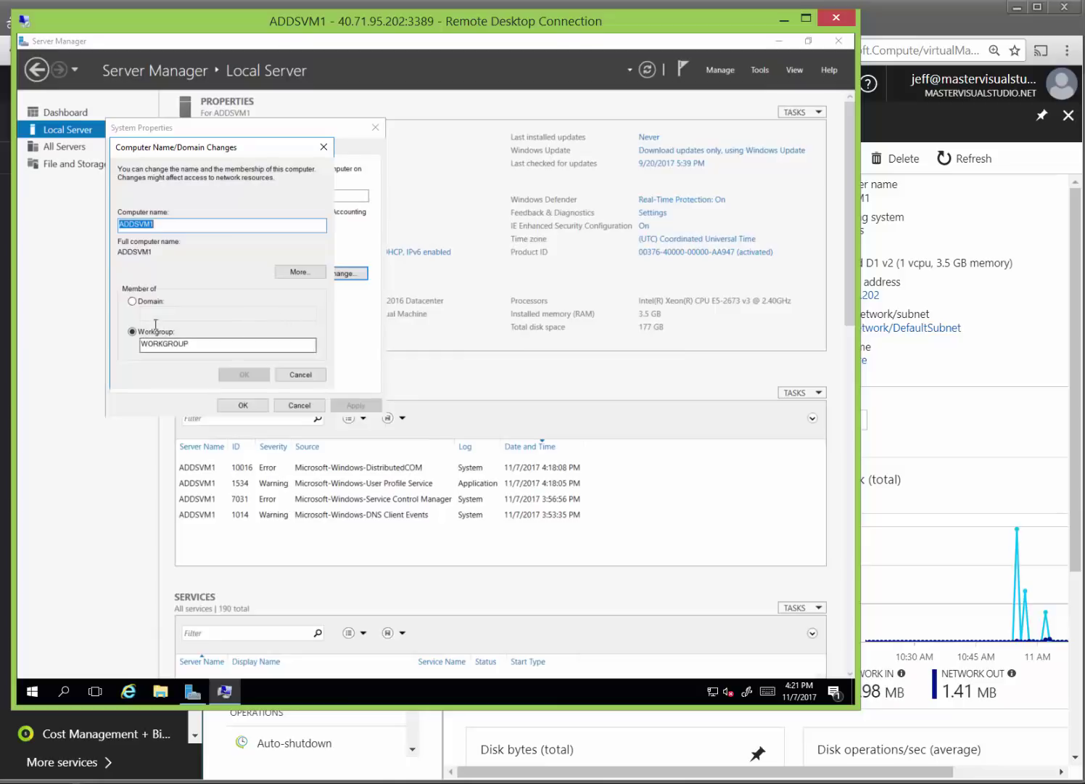
left_click(143, 300)
left_click(194, 313)
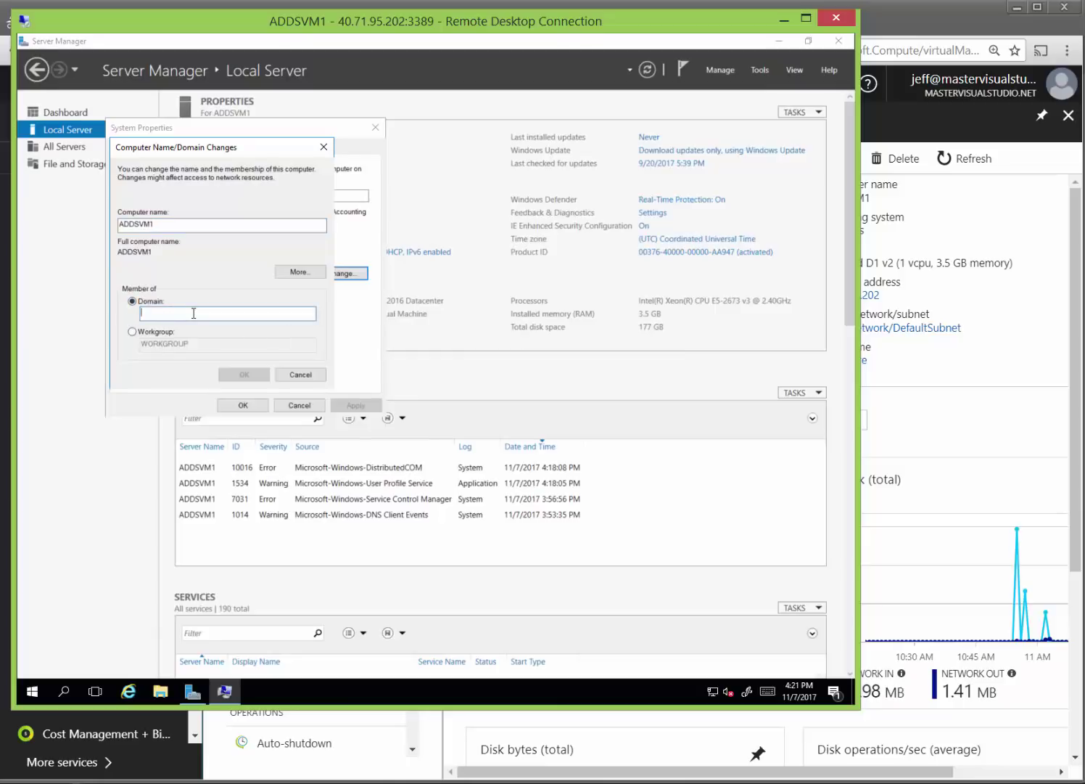
type("mastervisualstudio.net")
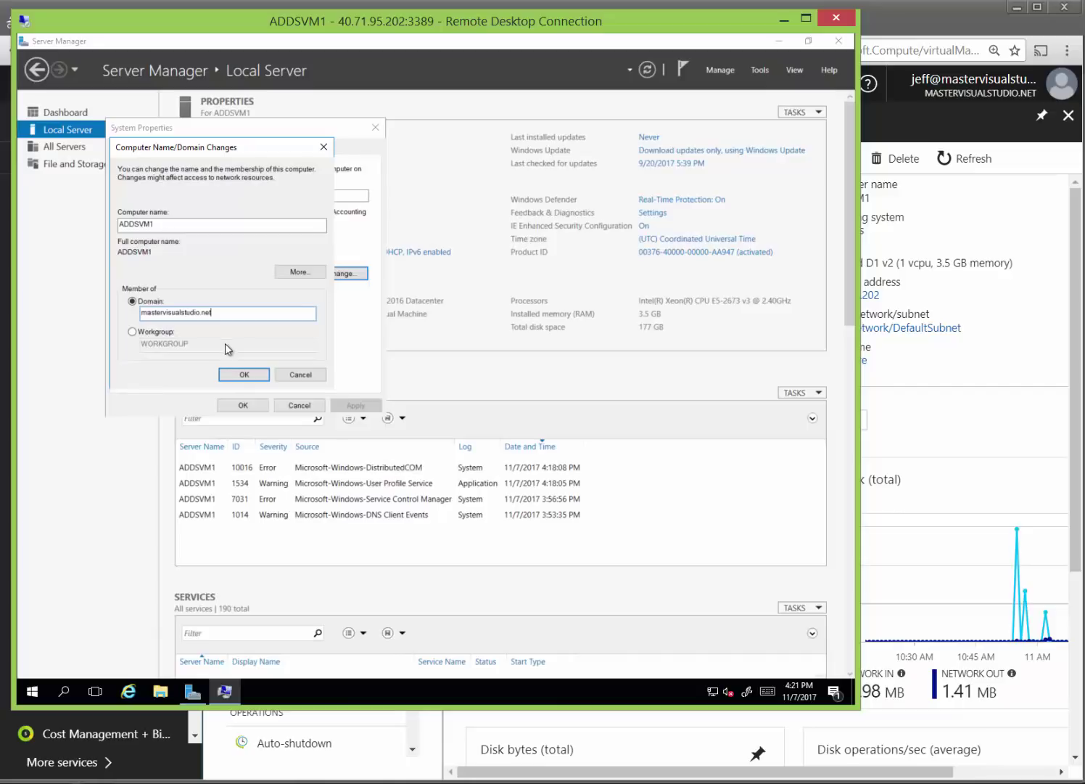
left_click(244, 375)
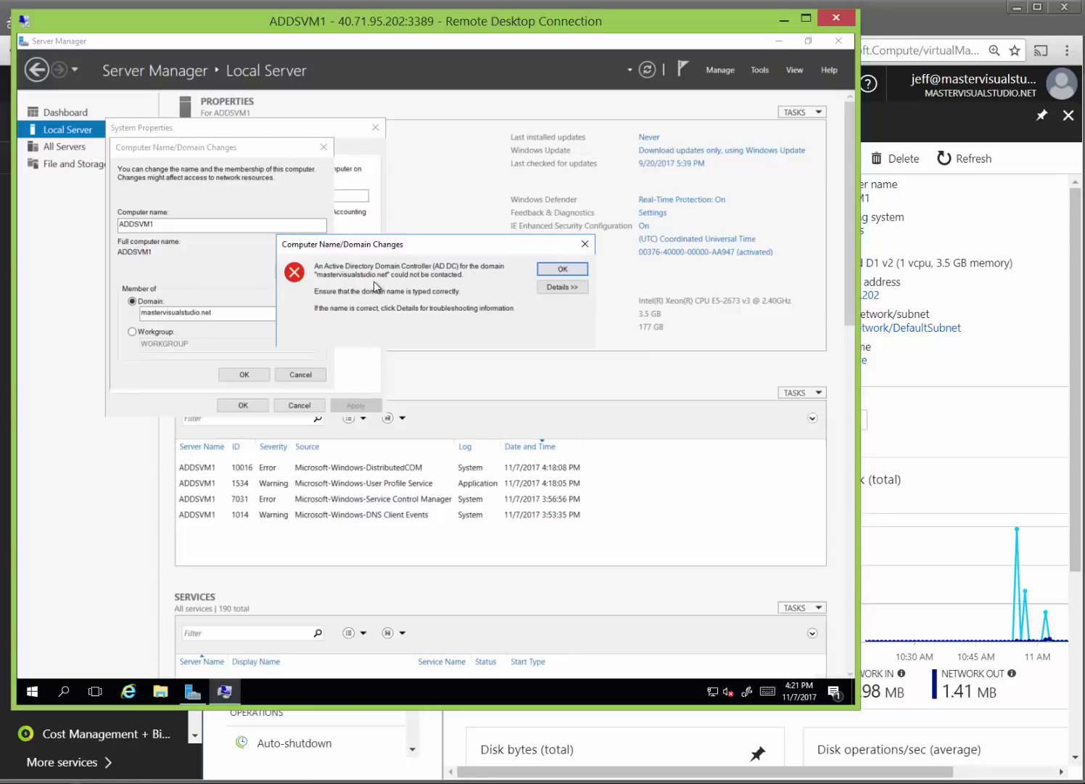
left_click(562, 270)
left_click(323, 148)
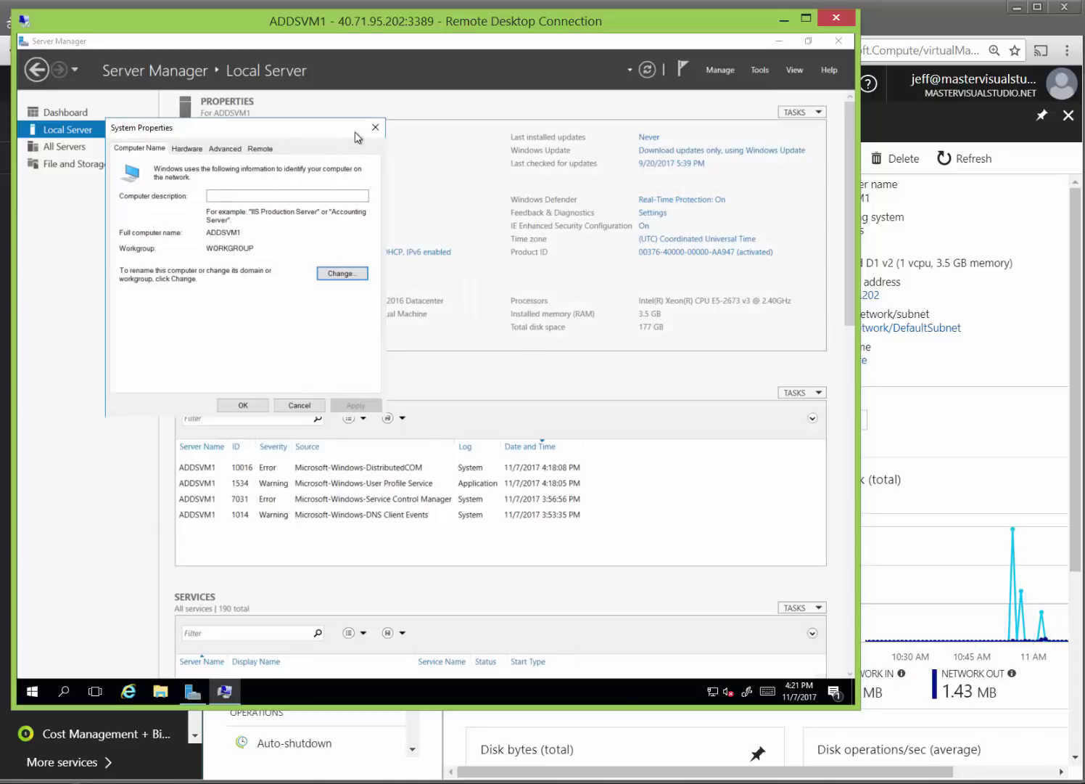
left_click(375, 128)
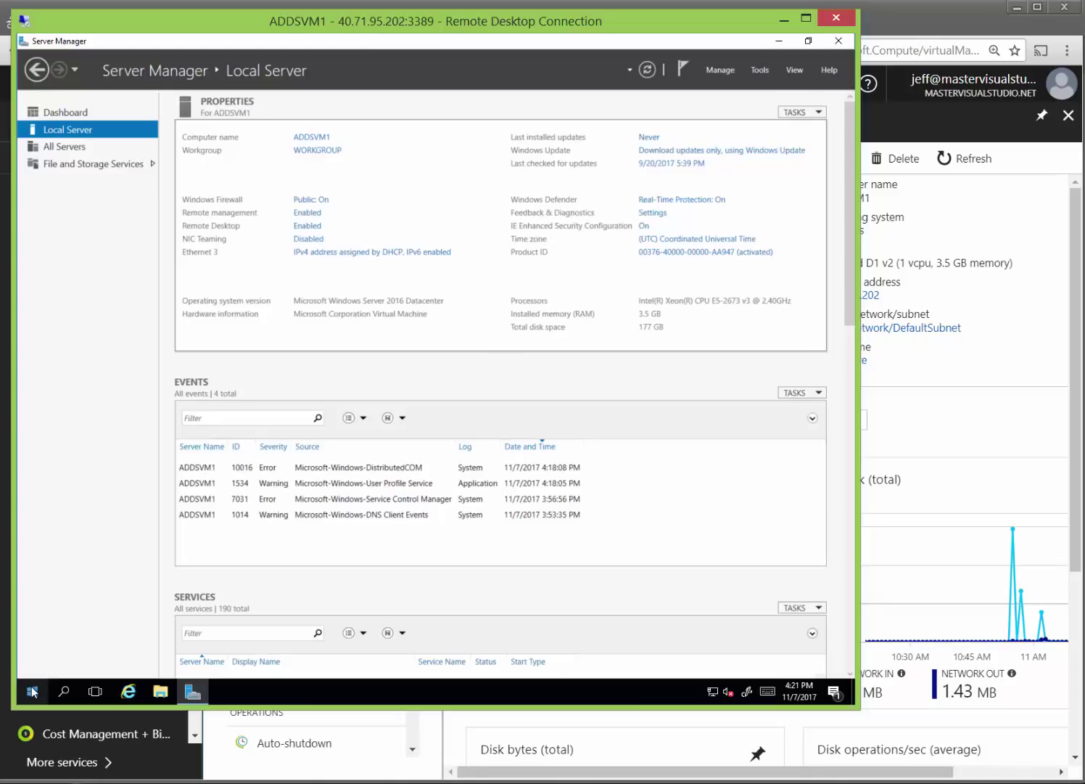
Restart ADDSVM1 from the Start menu with 'Other (Planned)' as the reason.
left_click(33, 691)
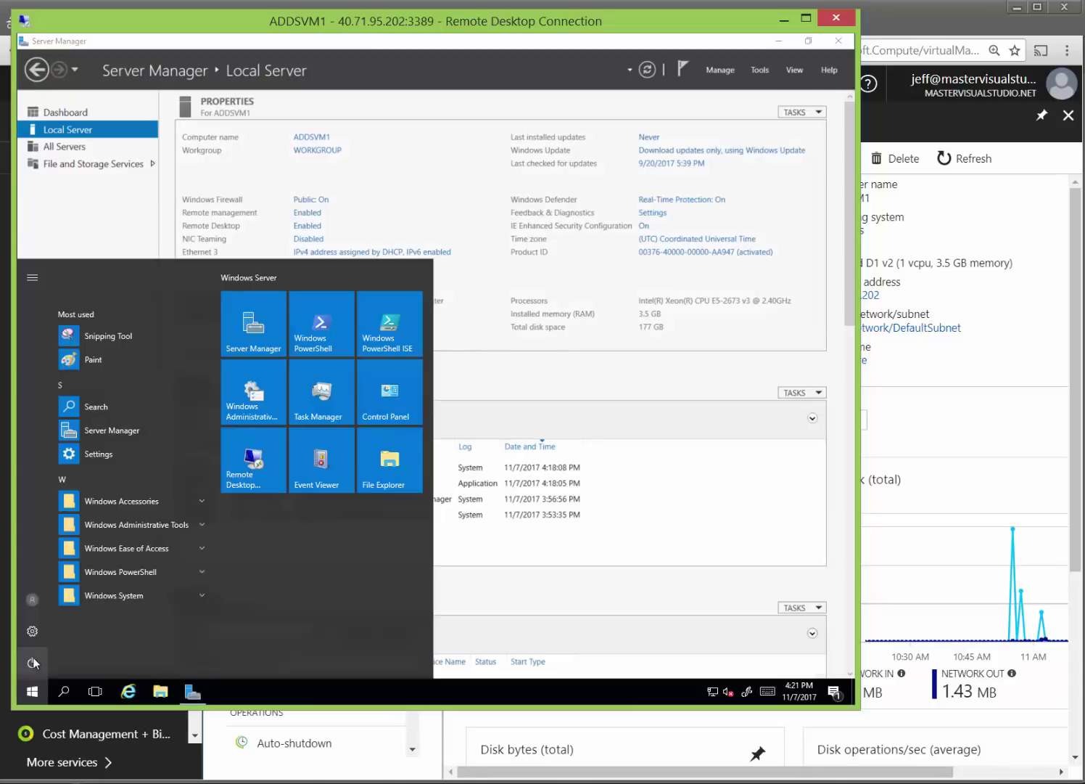
left_click(32, 663)
left_click(36, 628)
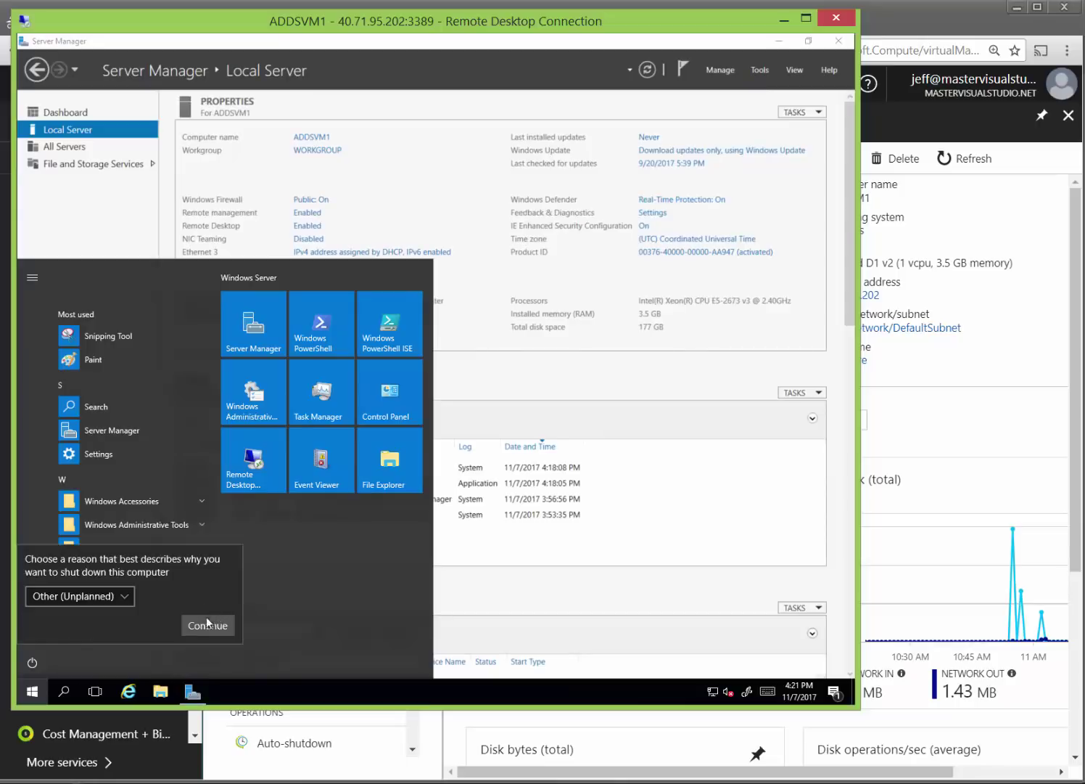
left_click(116, 596)
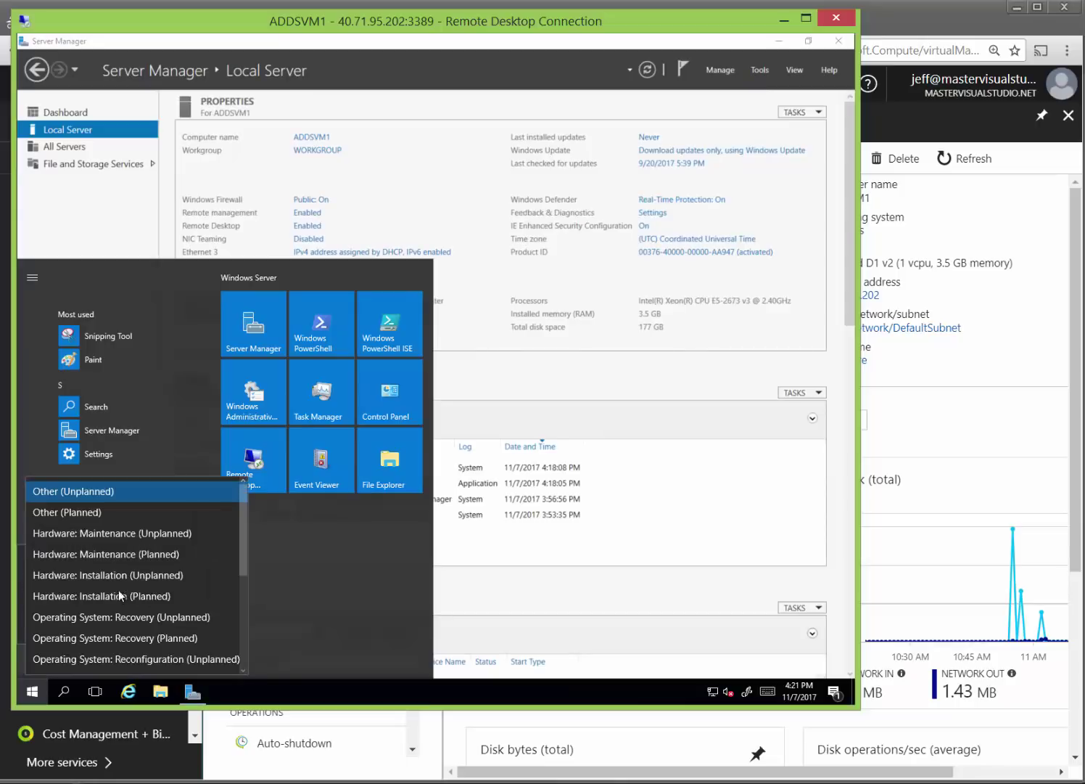
left_click(87, 513)
left_click(204, 625)
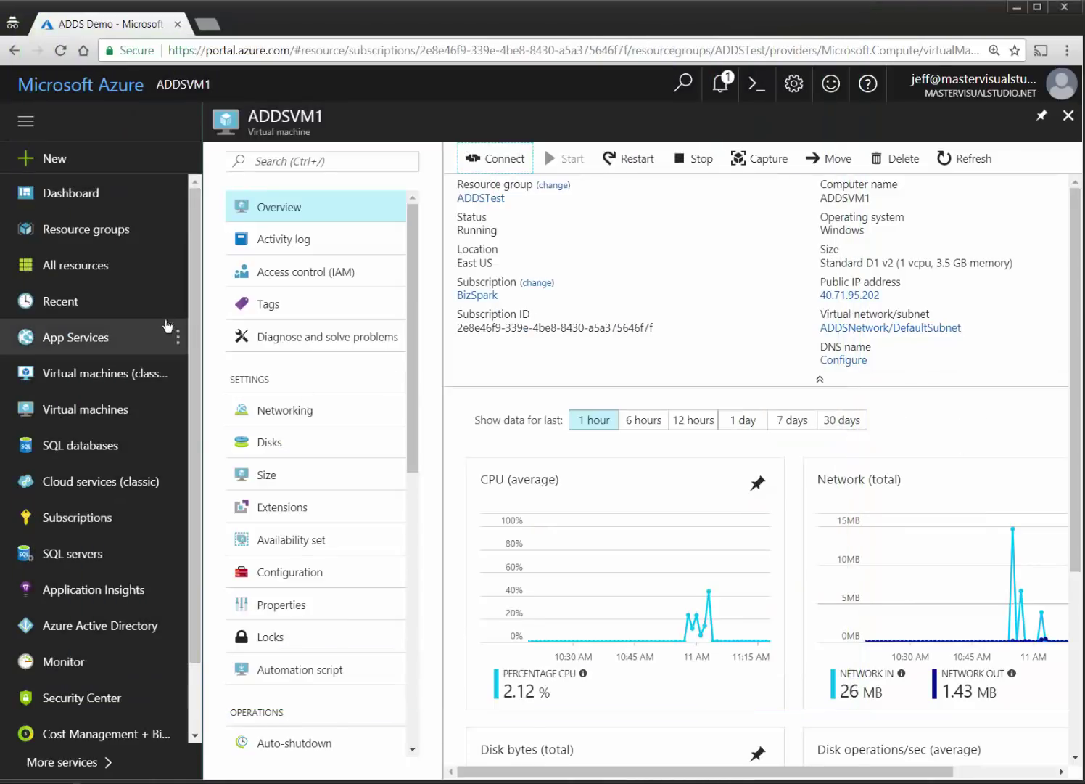
Restart the ADDSVM2 virtual machine from its overview page and confirm.
left_click(100, 377)
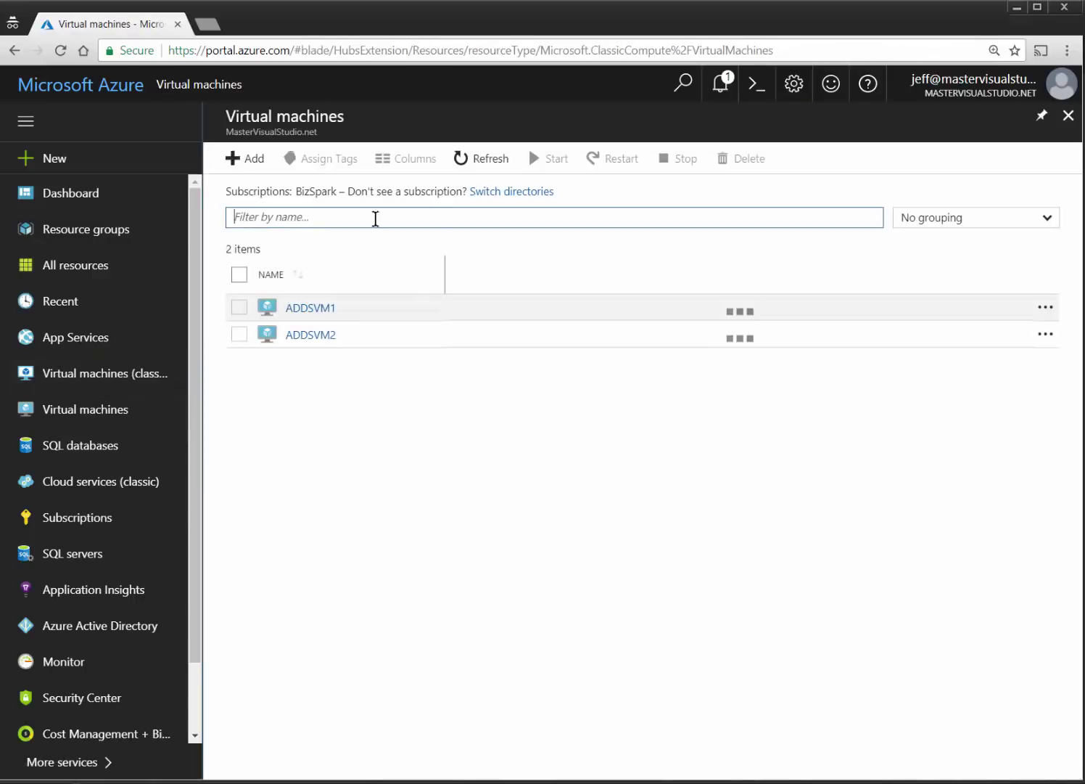
left_click(311, 334)
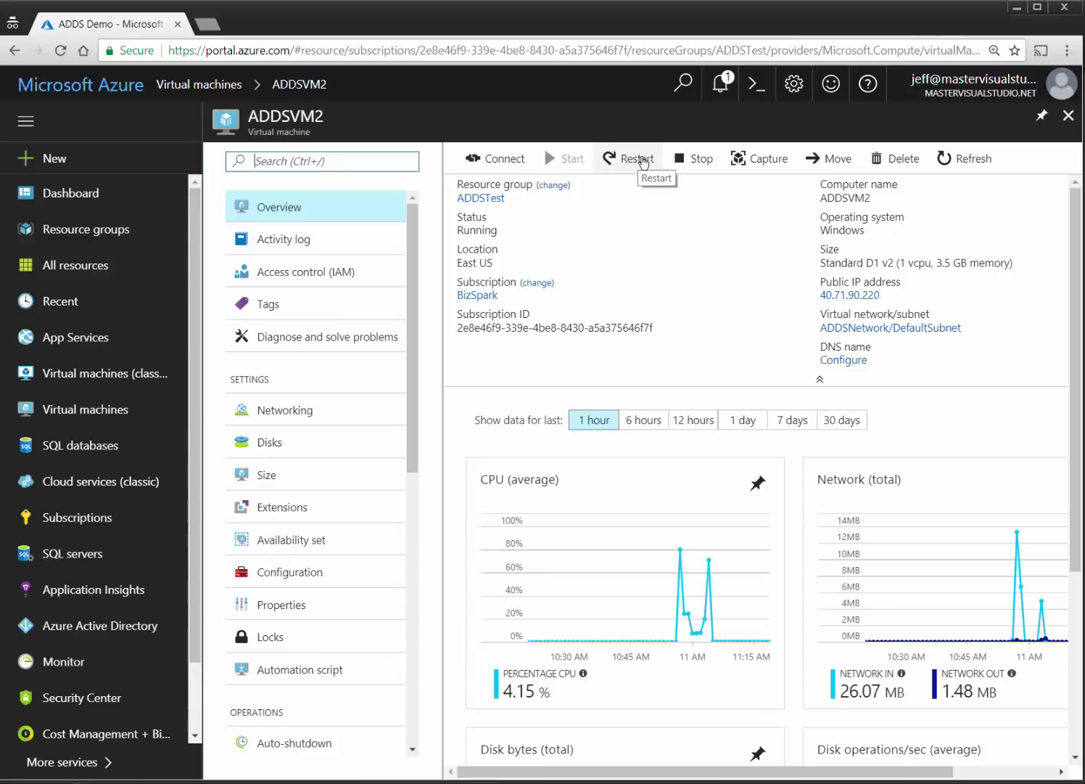
left_click(641, 161)
left_click(489, 294)
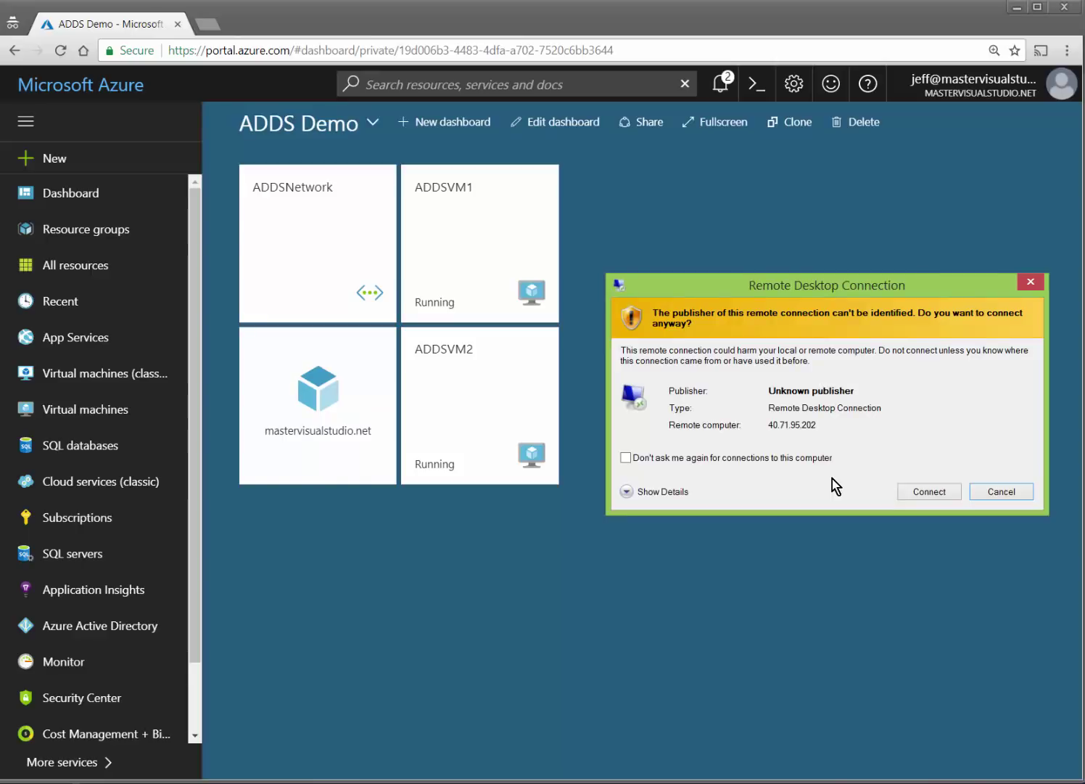
Reconnect to ADDSVM1 over Remote Desktop with the account password, accept the certificate, and enlarge the window.
left_click(920, 490)
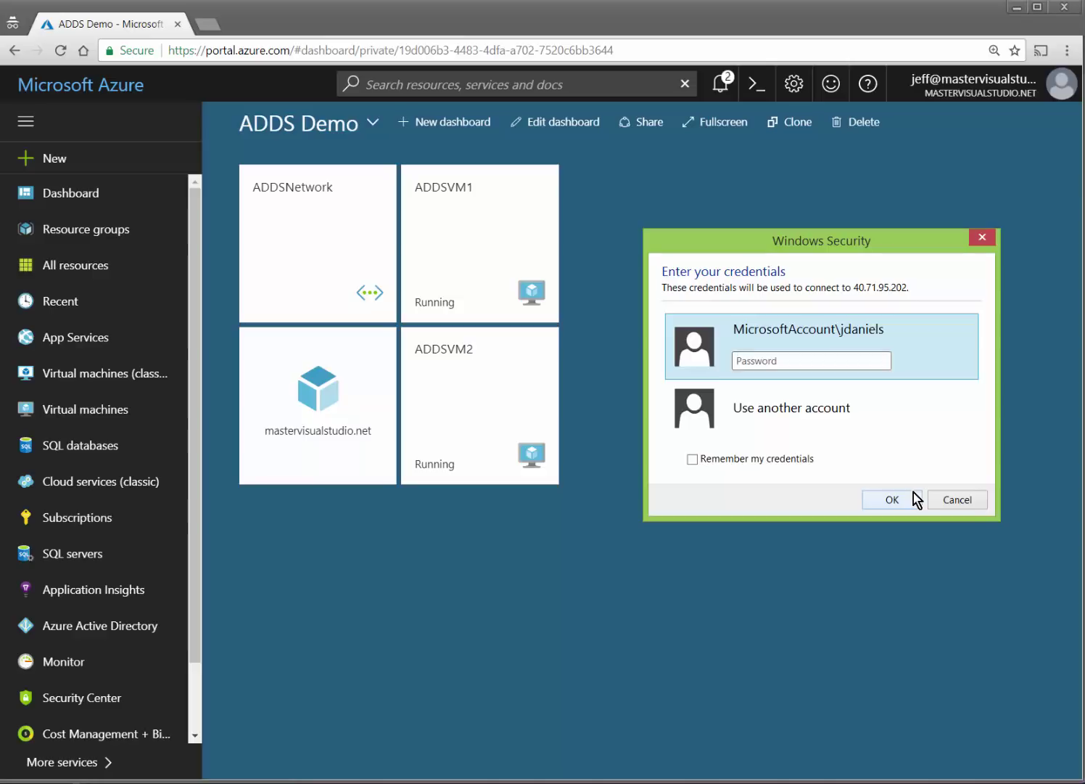
type("•••••••••••")
left_click(880, 498)
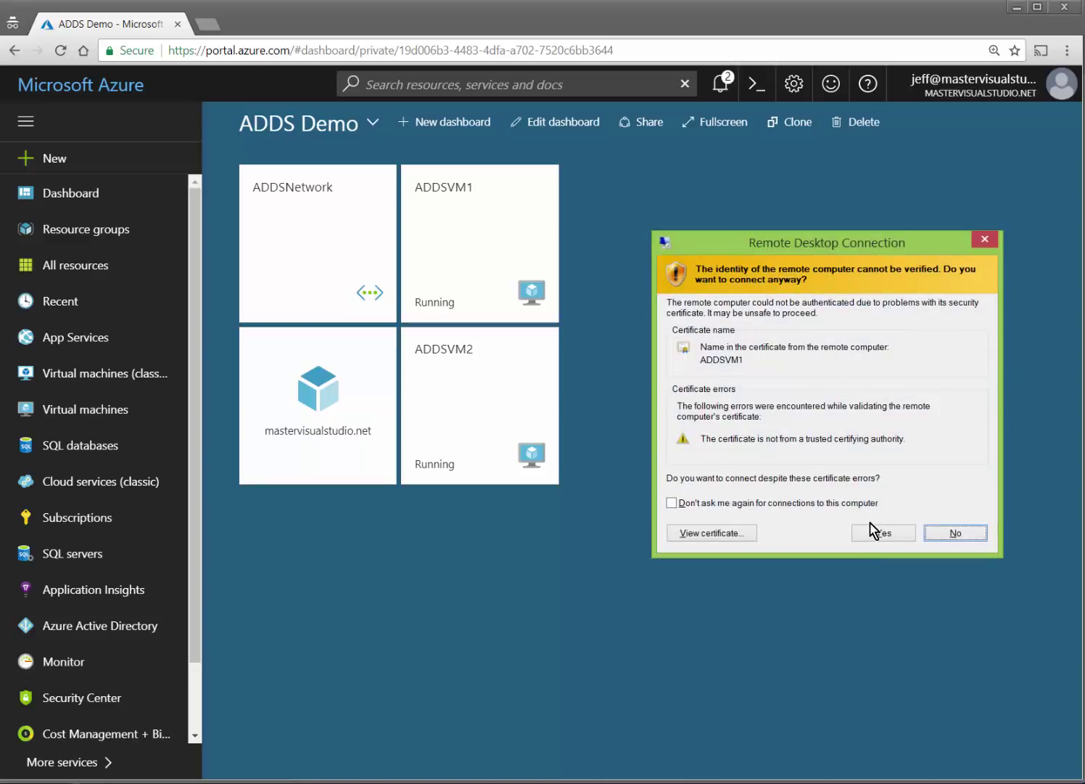
left_click(873, 531)
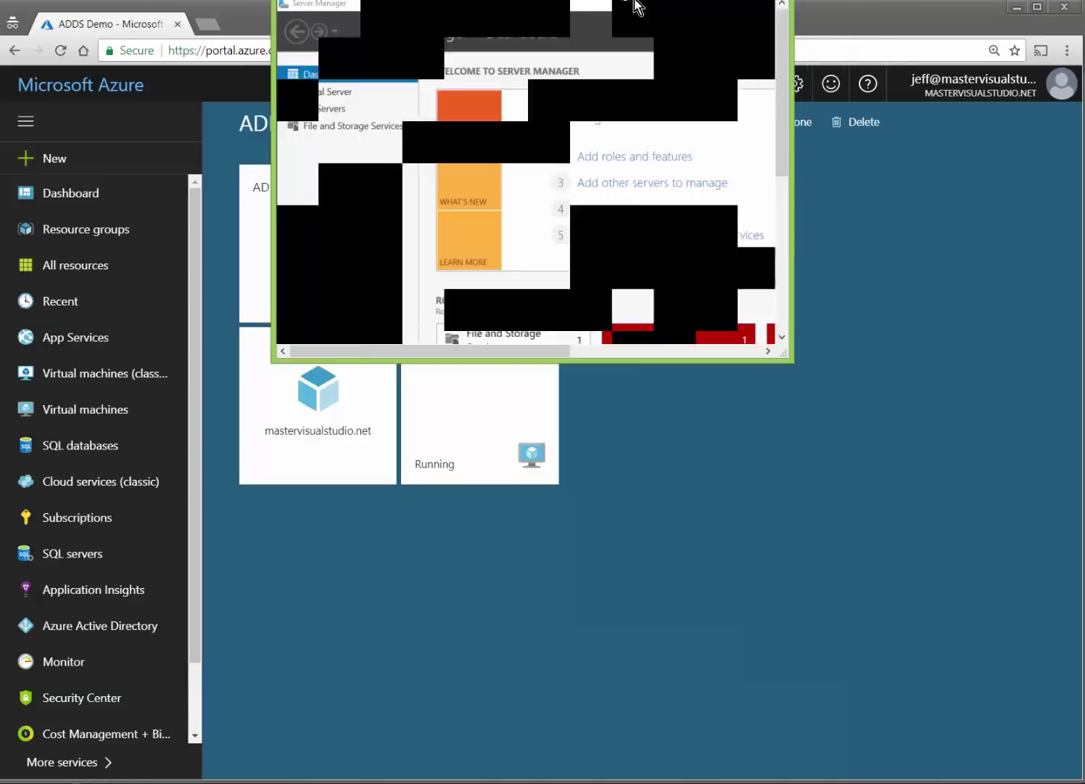
left_click_drag(637, 8, 275, 37)
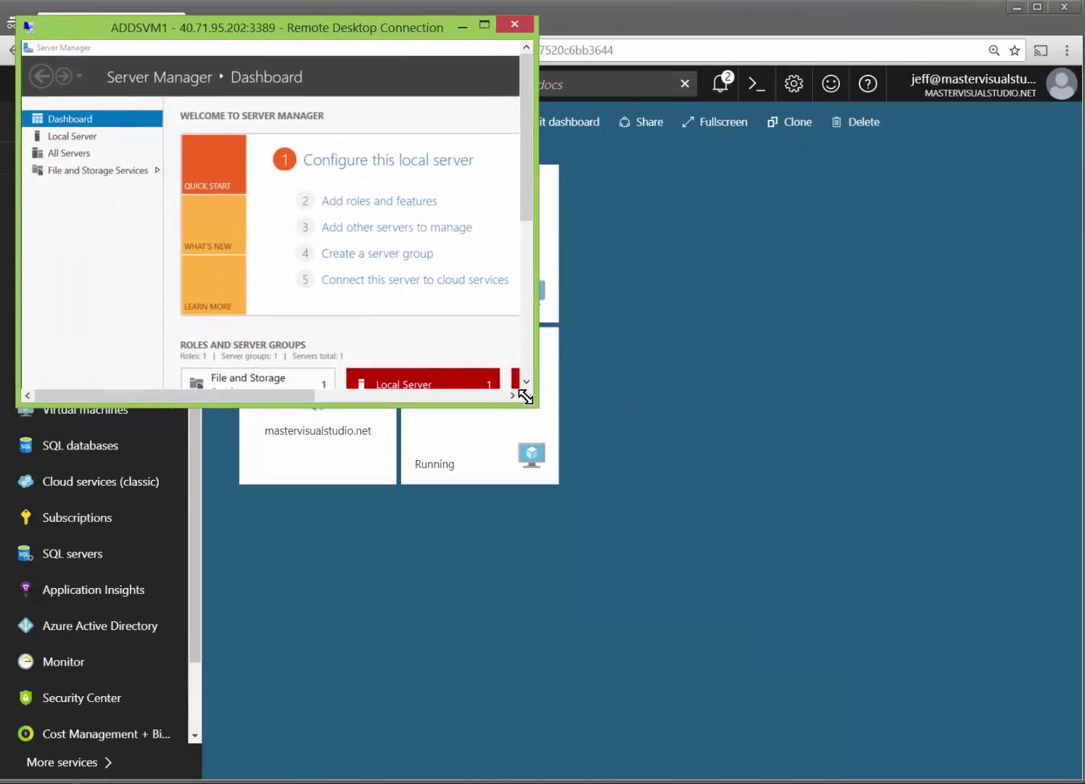
left_click_drag(534, 402, 936, 750)
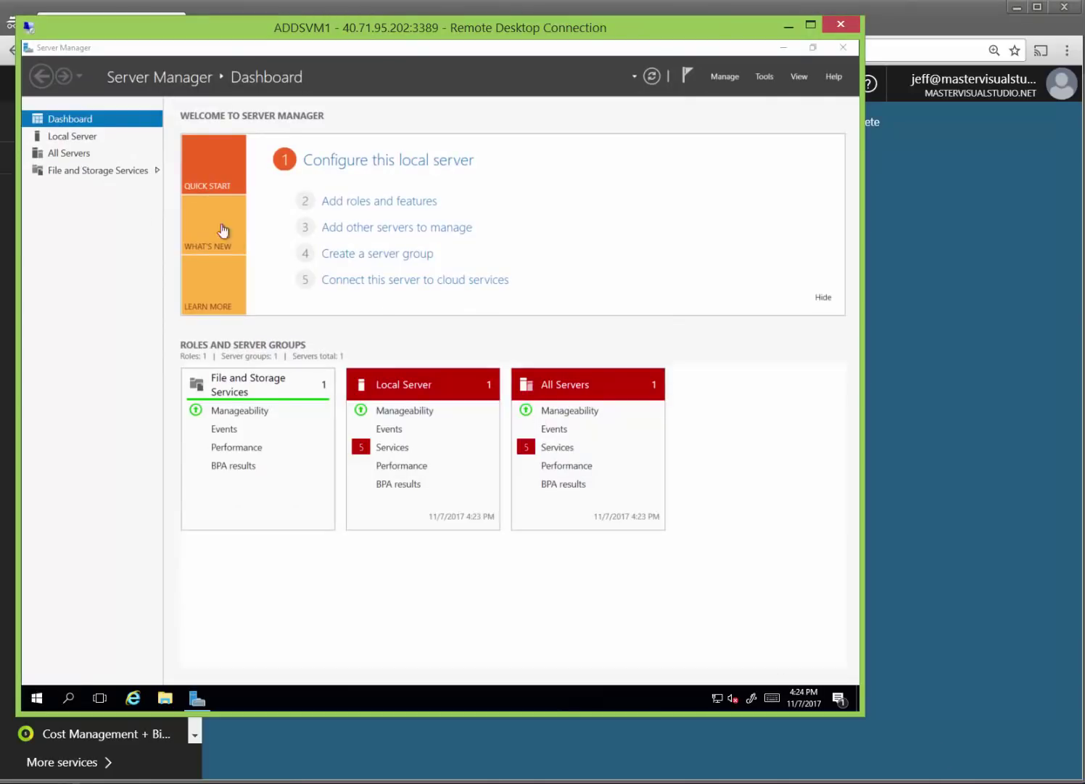
Switch ADDSVM1's membership from Workgroup to the domain mastervisualstudio.net in Computer Name/Domain Changes.
left_click(72, 137)
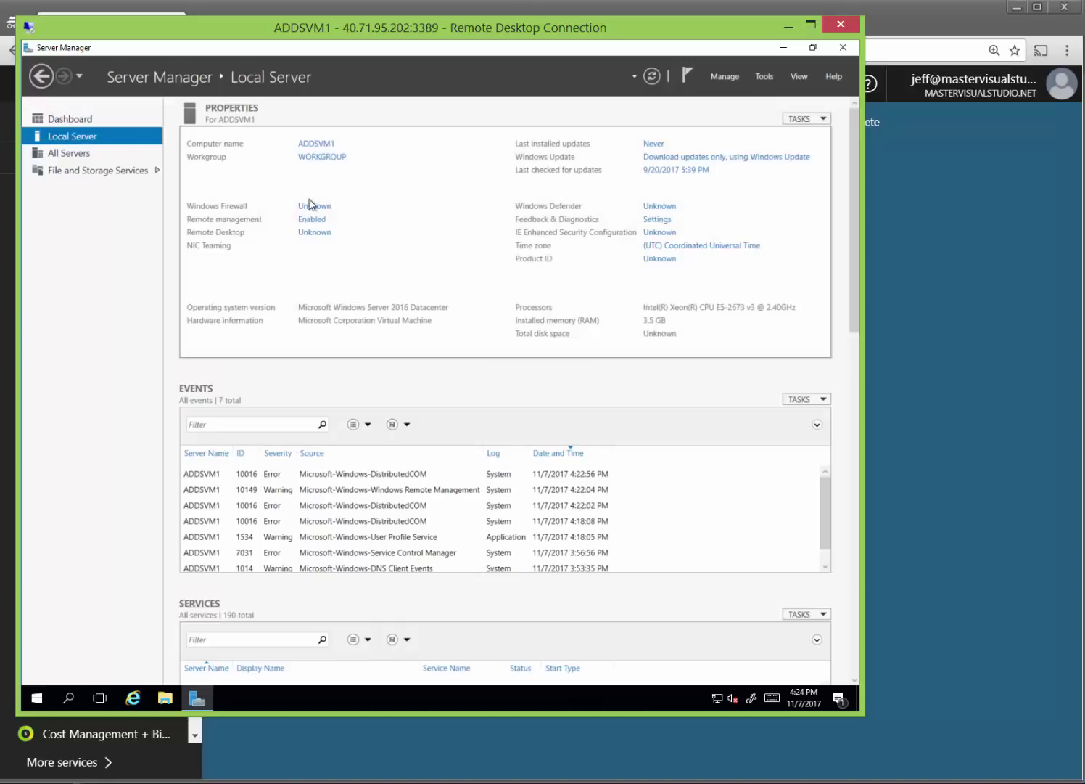
left_click(323, 157)
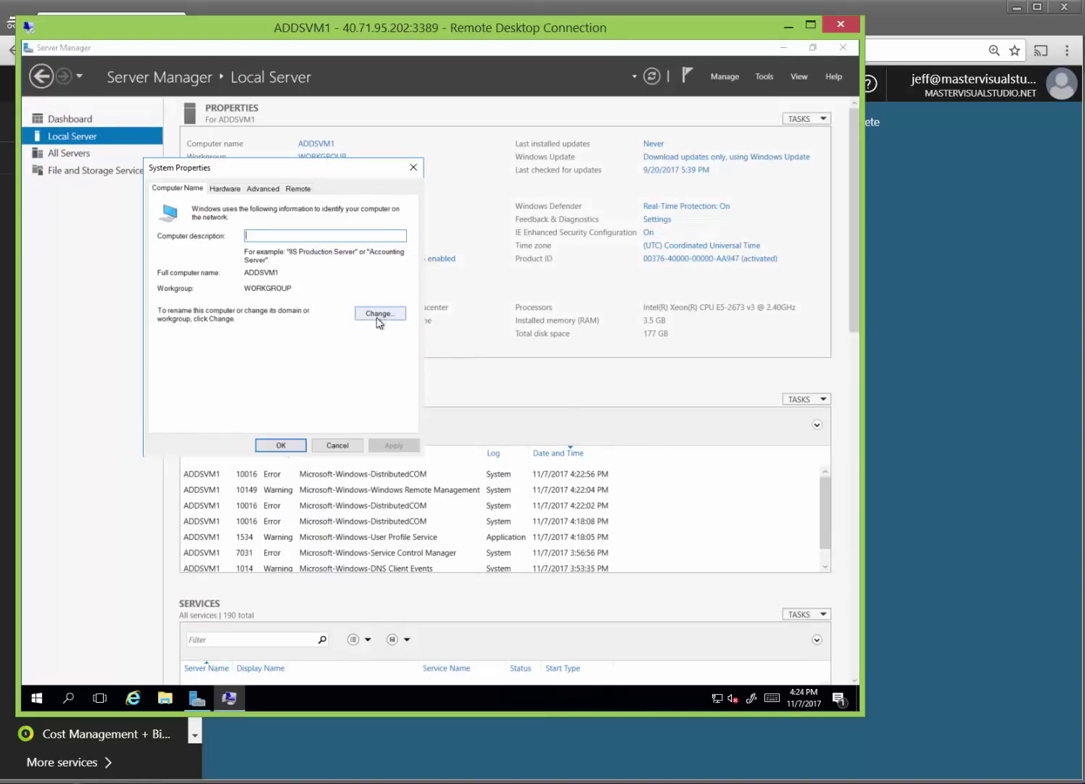
left_click(379, 316)
left_click(181, 342)
left_click(205, 353)
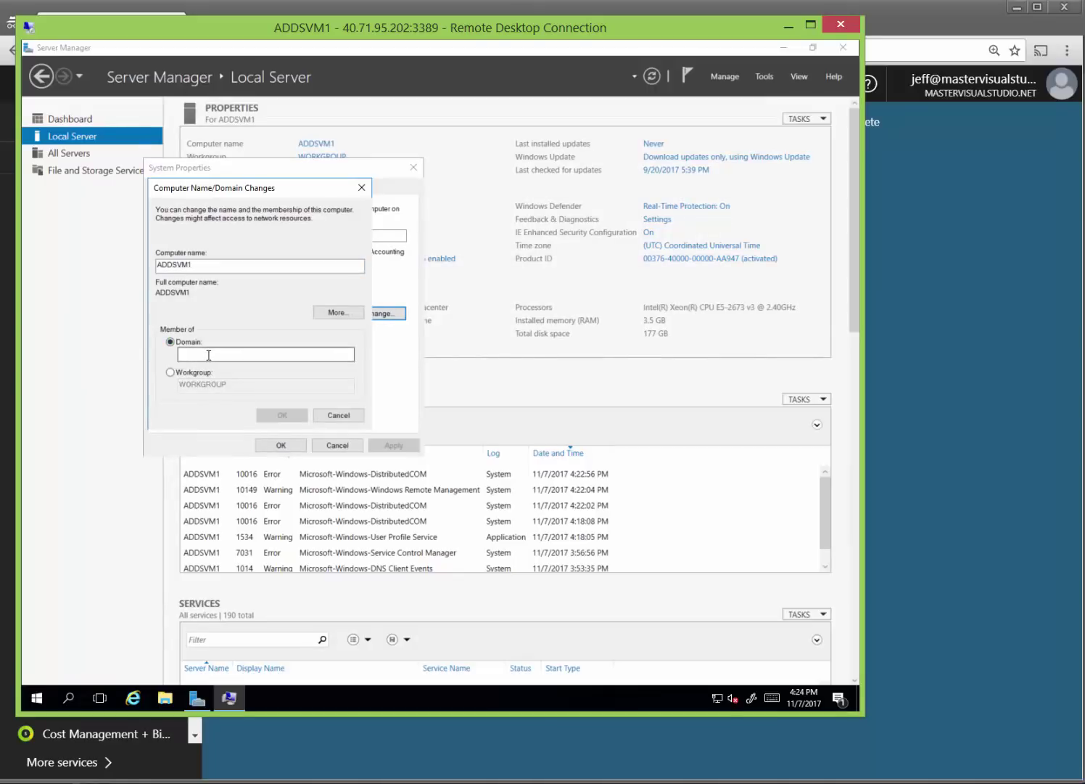
type("mastervisualstudio.net")
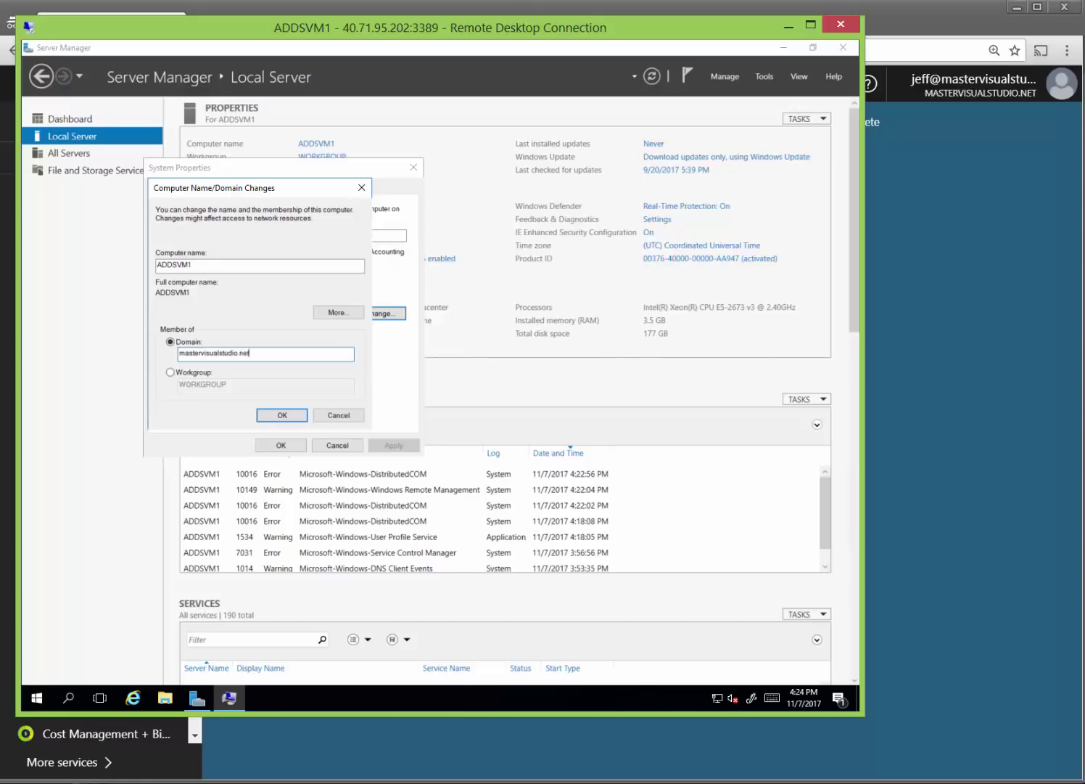
left_click(279, 415)
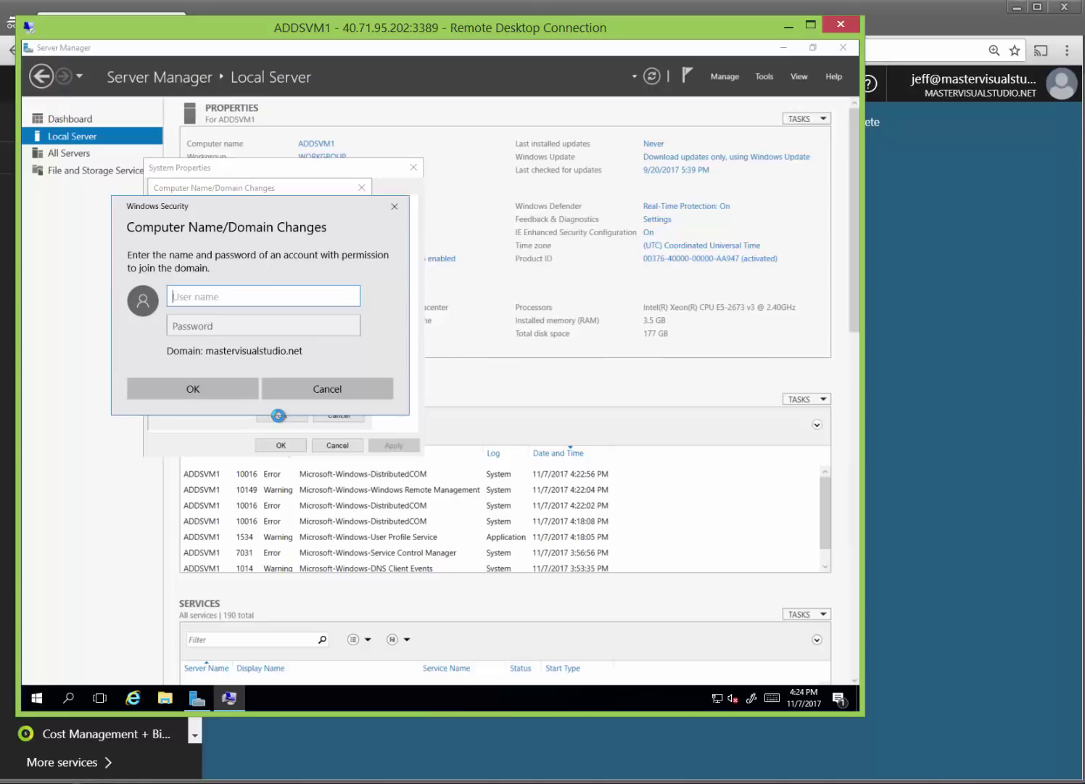
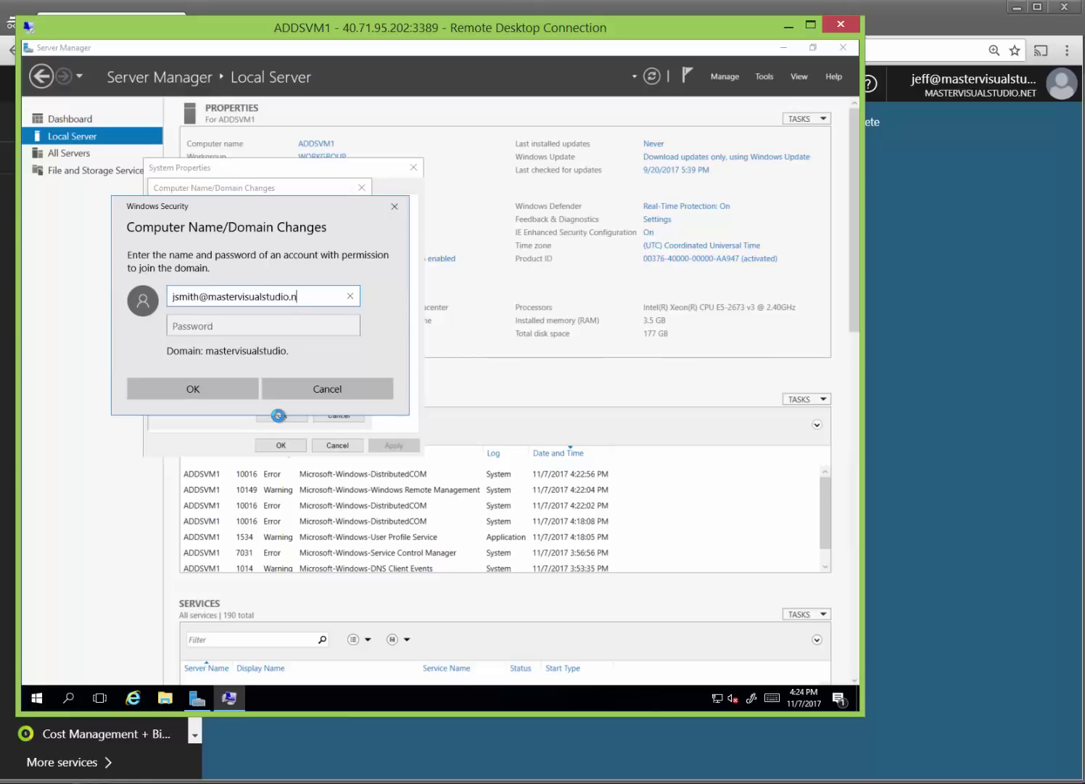
Enter the domain account's user name in user@domain form and its password, then submit.
key("Tab")
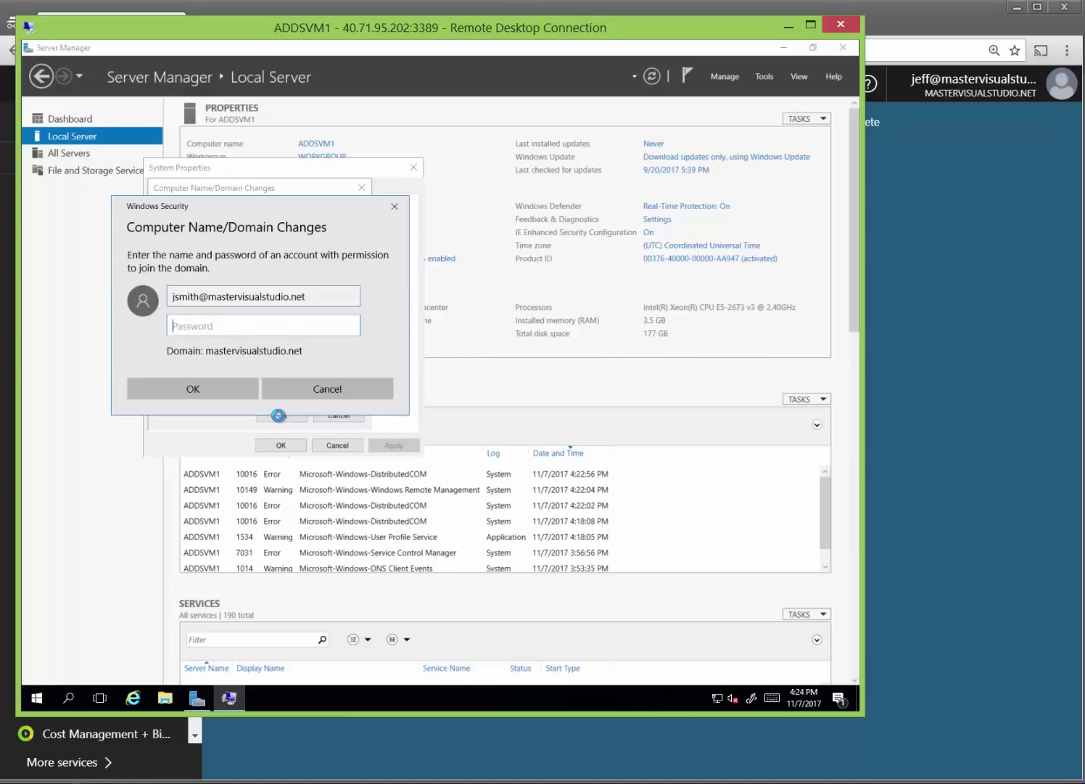
type("************")
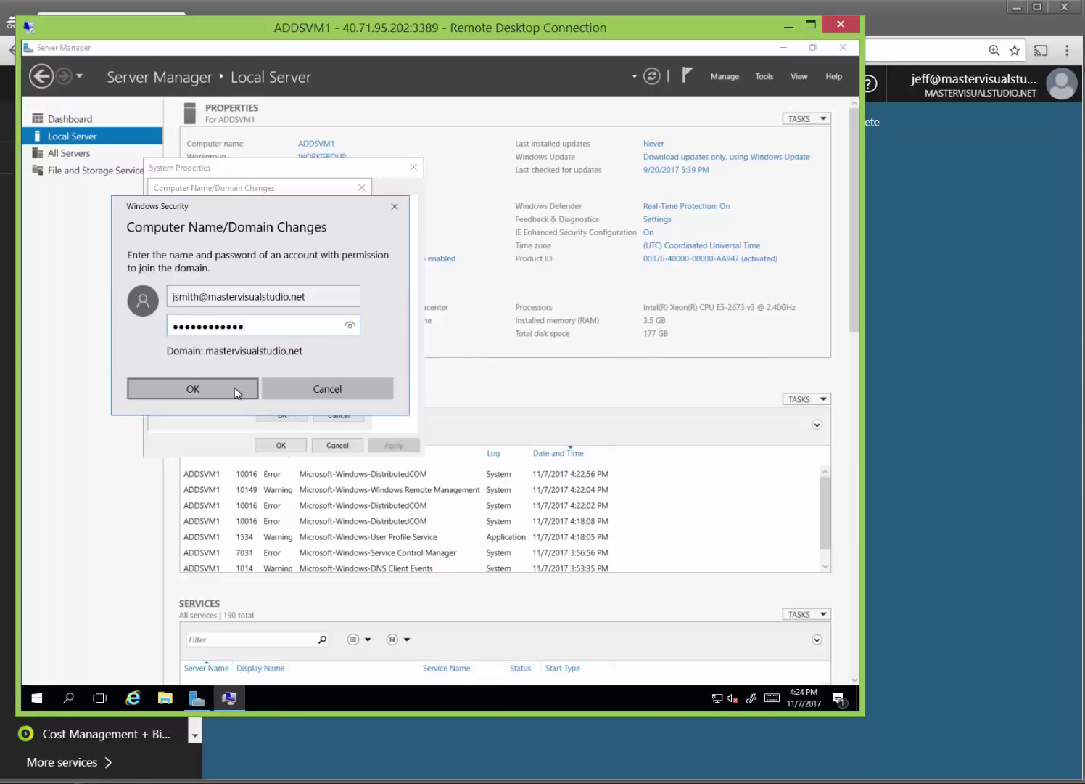
left_click(234, 387)
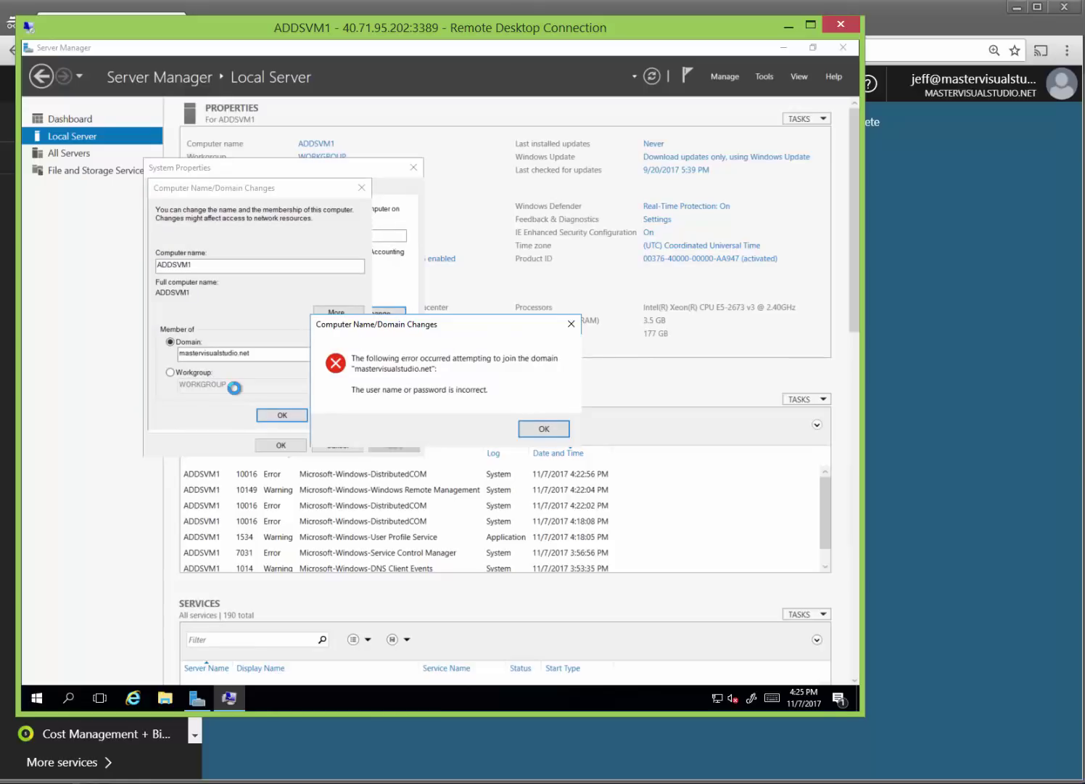
Dismiss the credentials error and retry the join with a MasterVisualStudio\-prefixed user name and password.
left_click(546, 428)
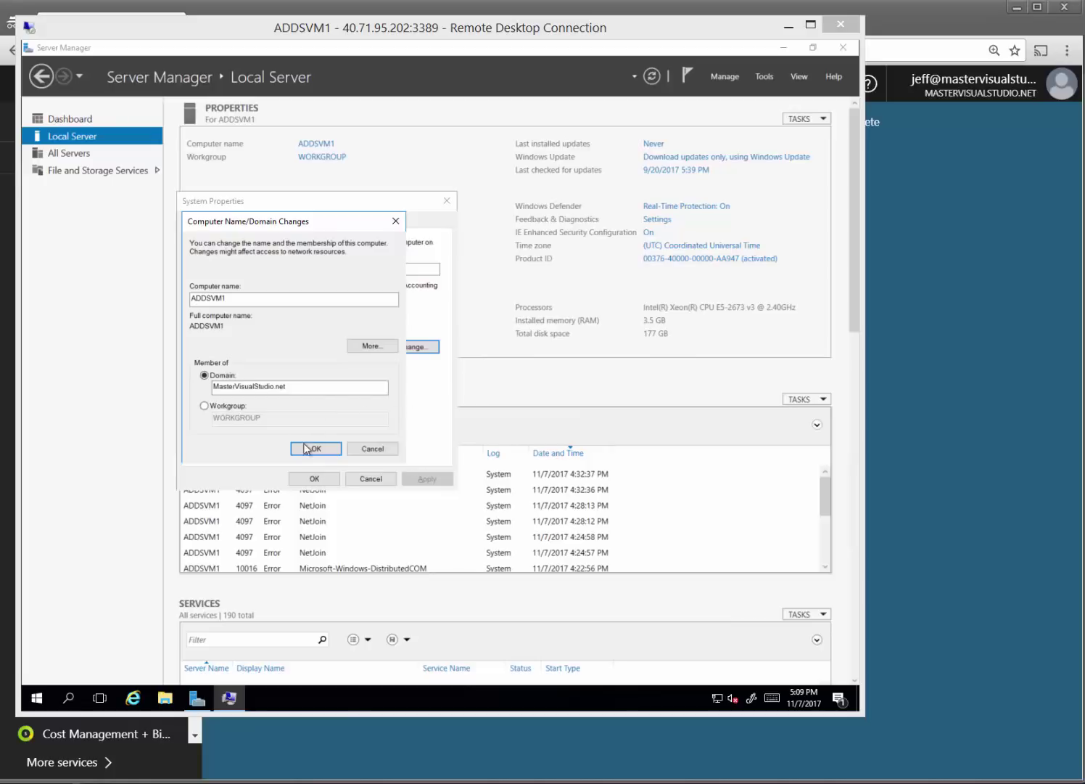
left_click(308, 448)
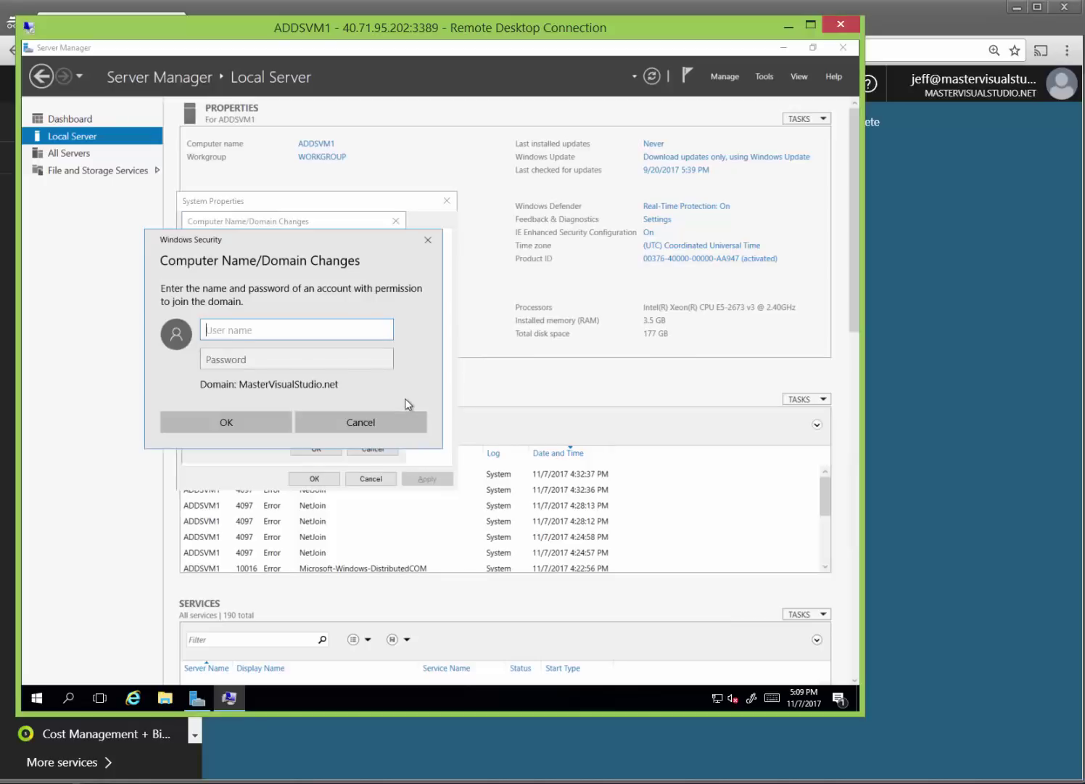
type("MasterVisualStudio\\")
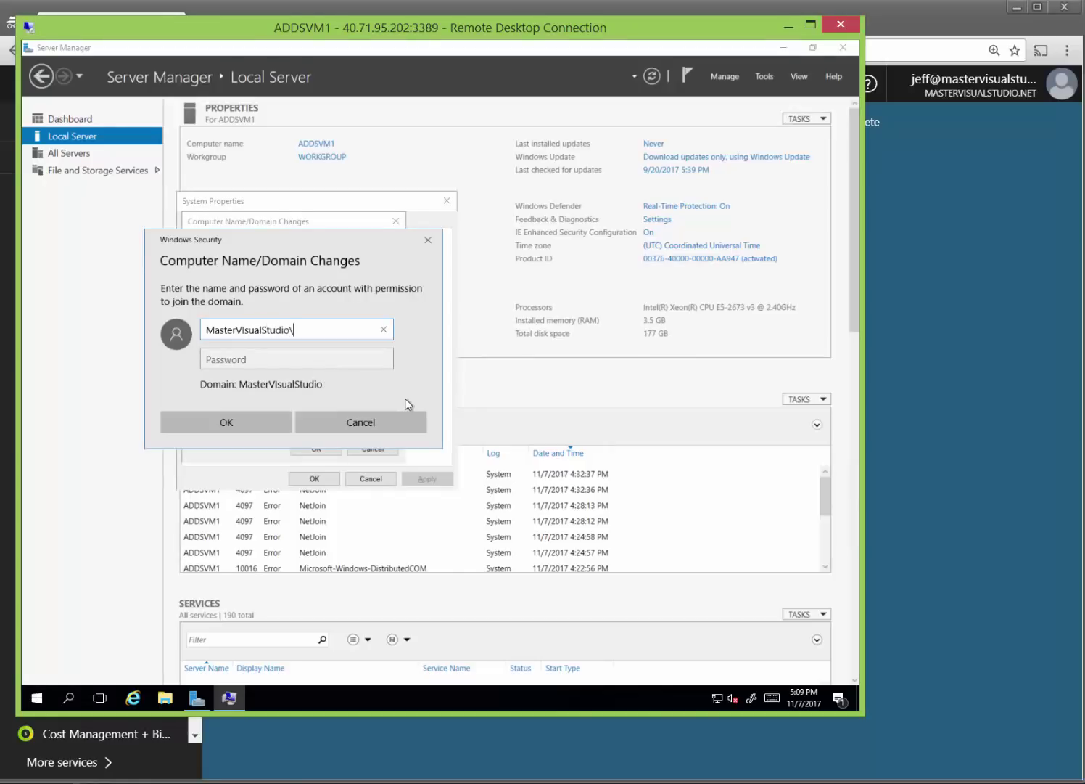
type("jsmith")
key("Tab")
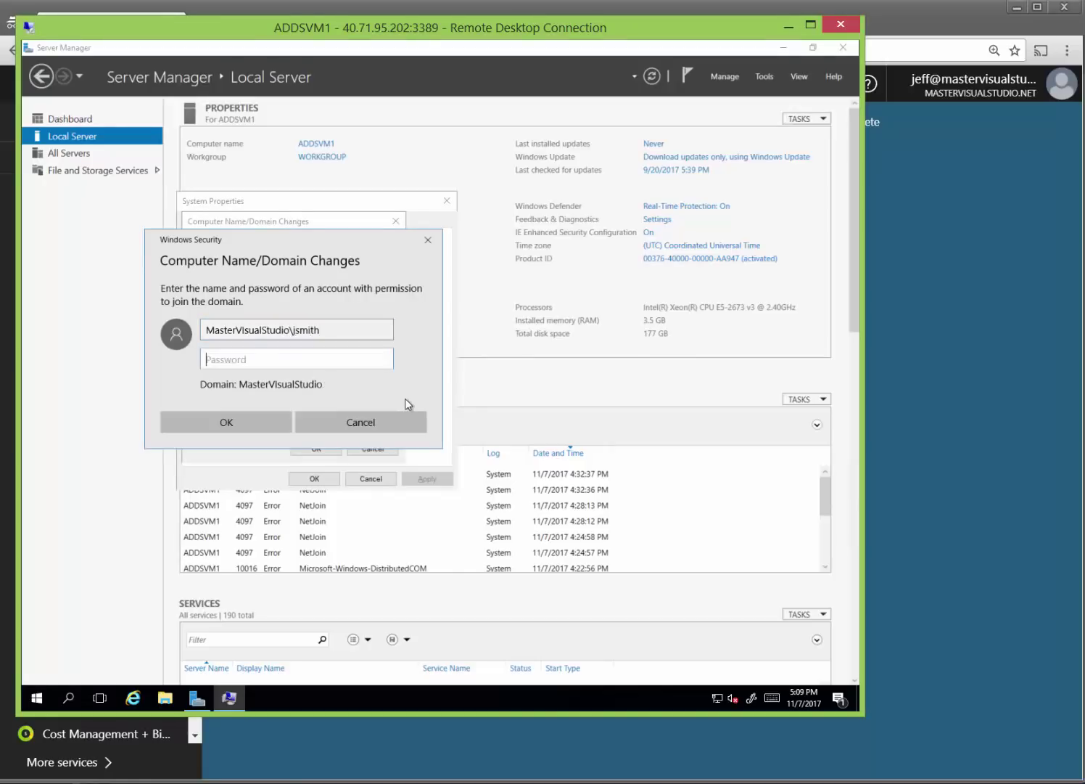
type("••••••••••••")
left_click(256, 422)
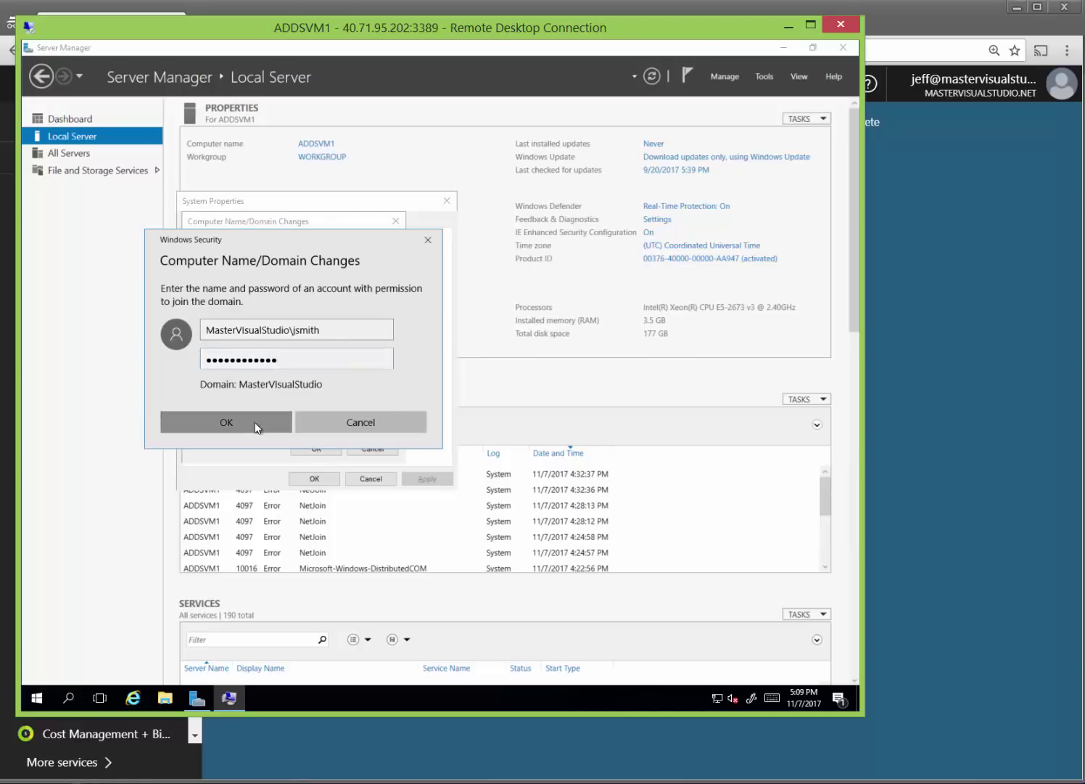
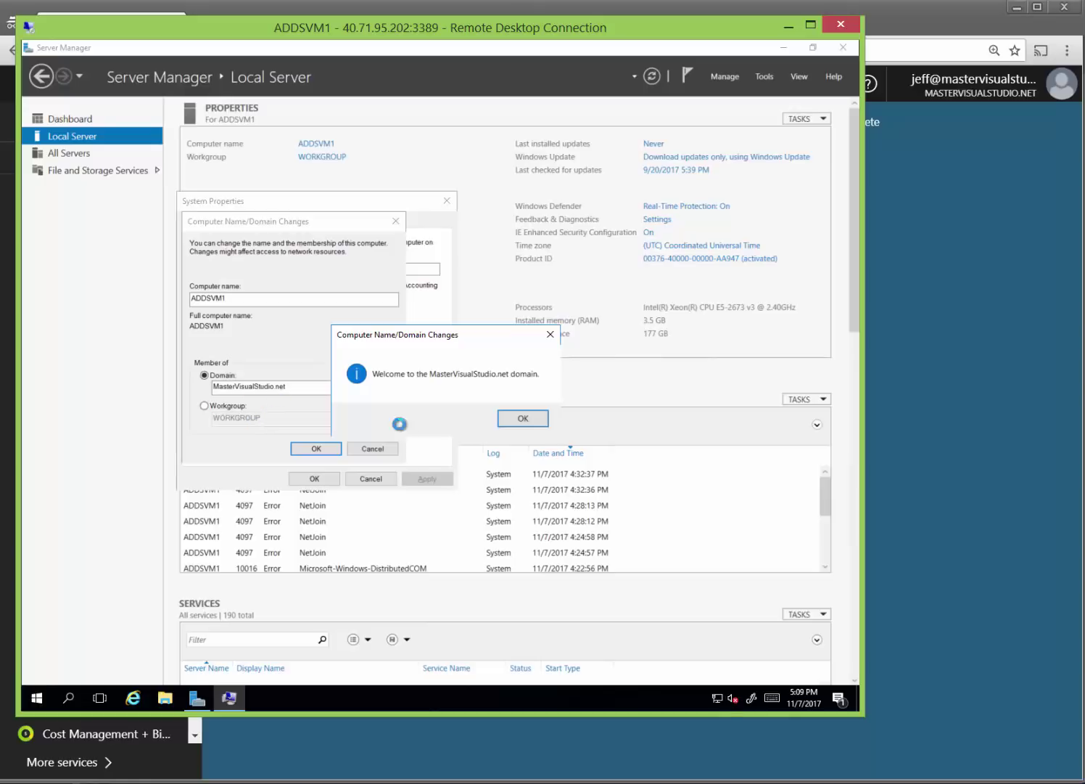
Acknowledge the domain welcome and restart-required messages, close System Properties, and restart ADDSVM1 now.
left_click(535, 421)
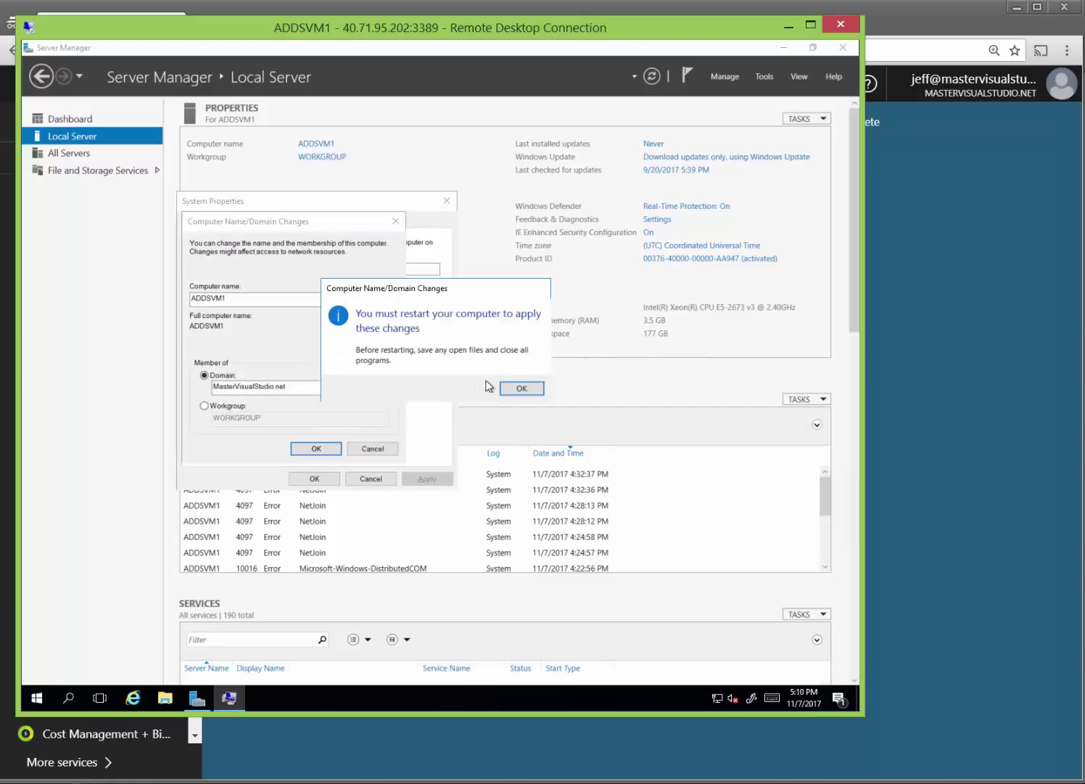
left_click(526, 388)
left_click(315, 479)
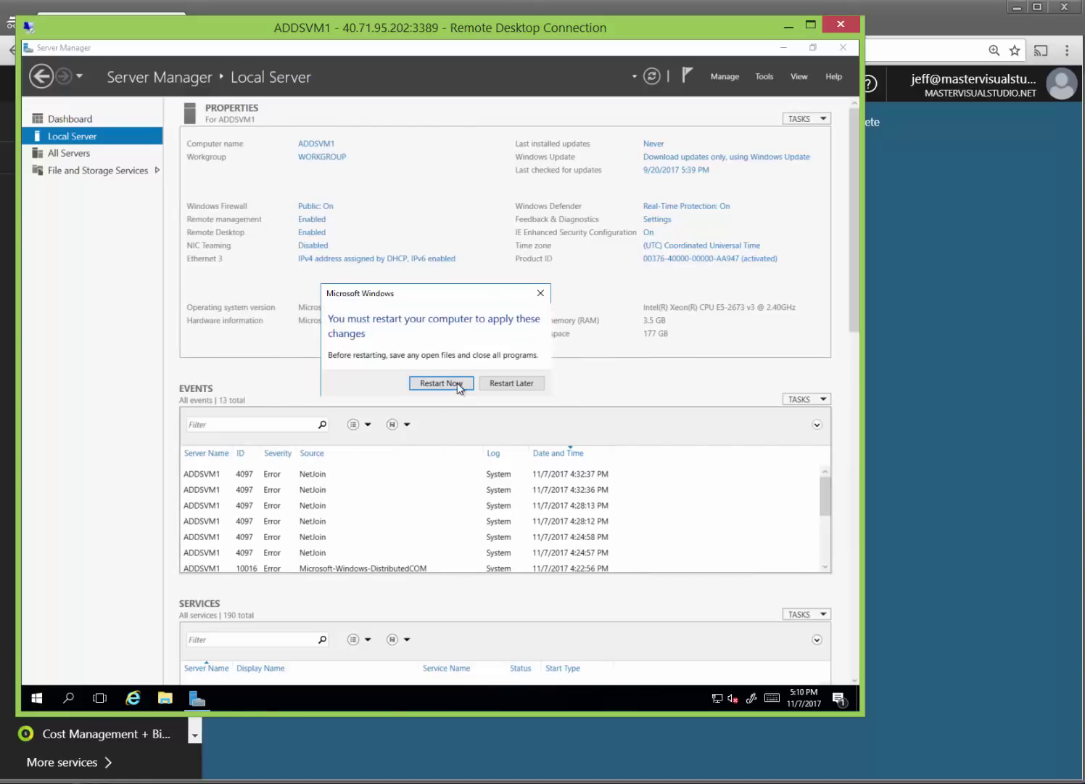
left_click(457, 383)
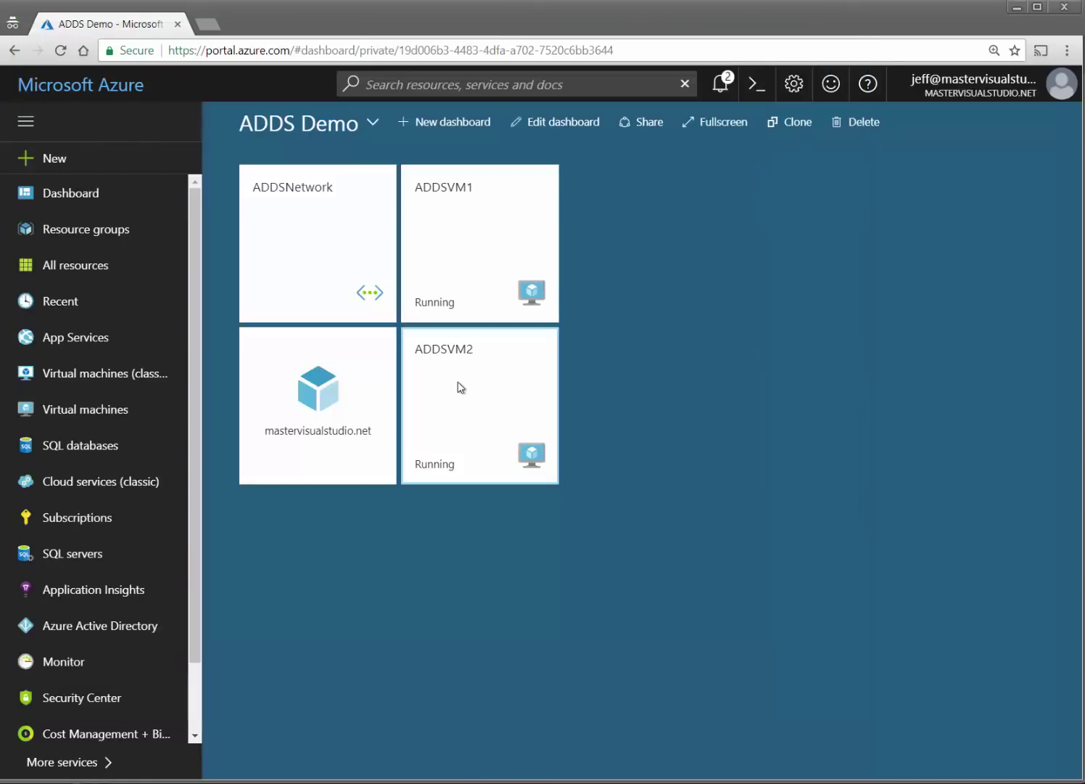
Open ADDSVM2 from the dashboard and sign in over Remote Desktop, accepting the certificate warning.
left_click(460, 387)
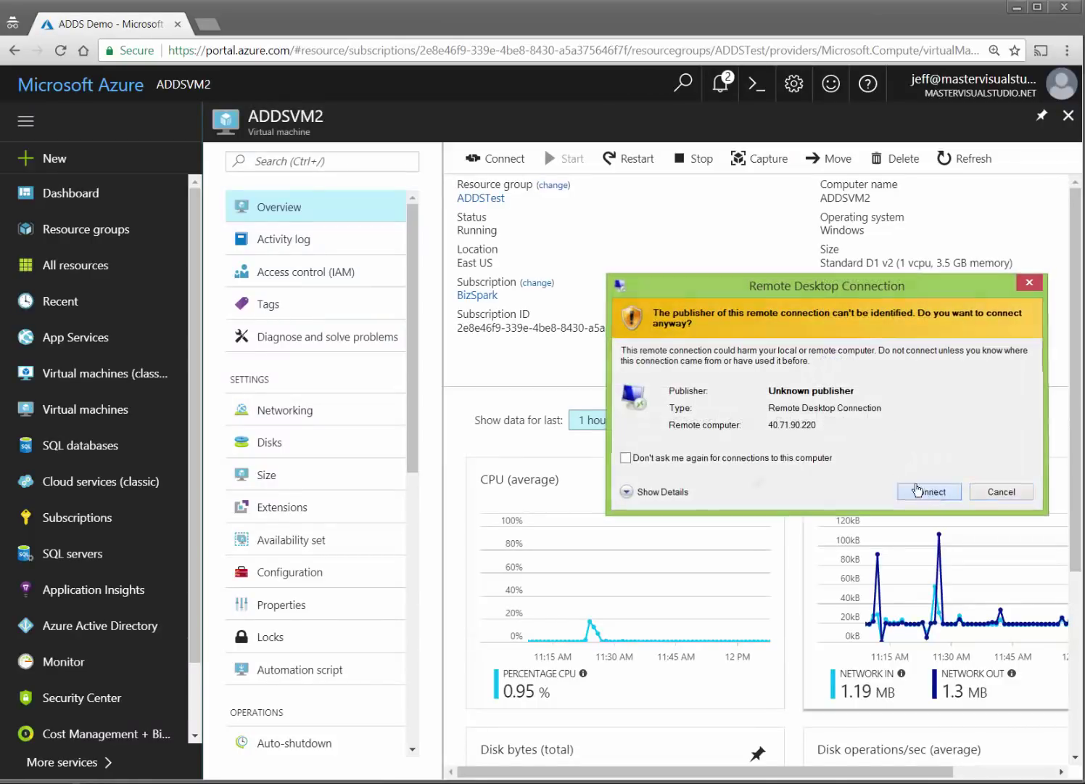
left_click(919, 491)
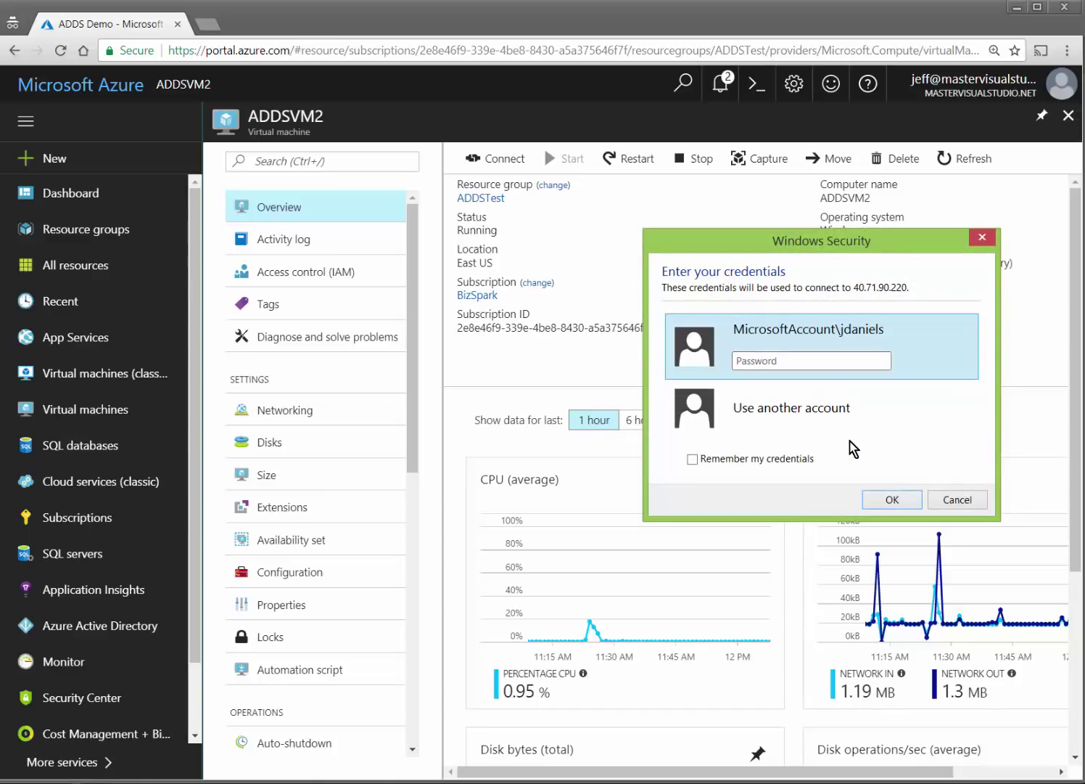
type("••••••••••••")
key("Return")
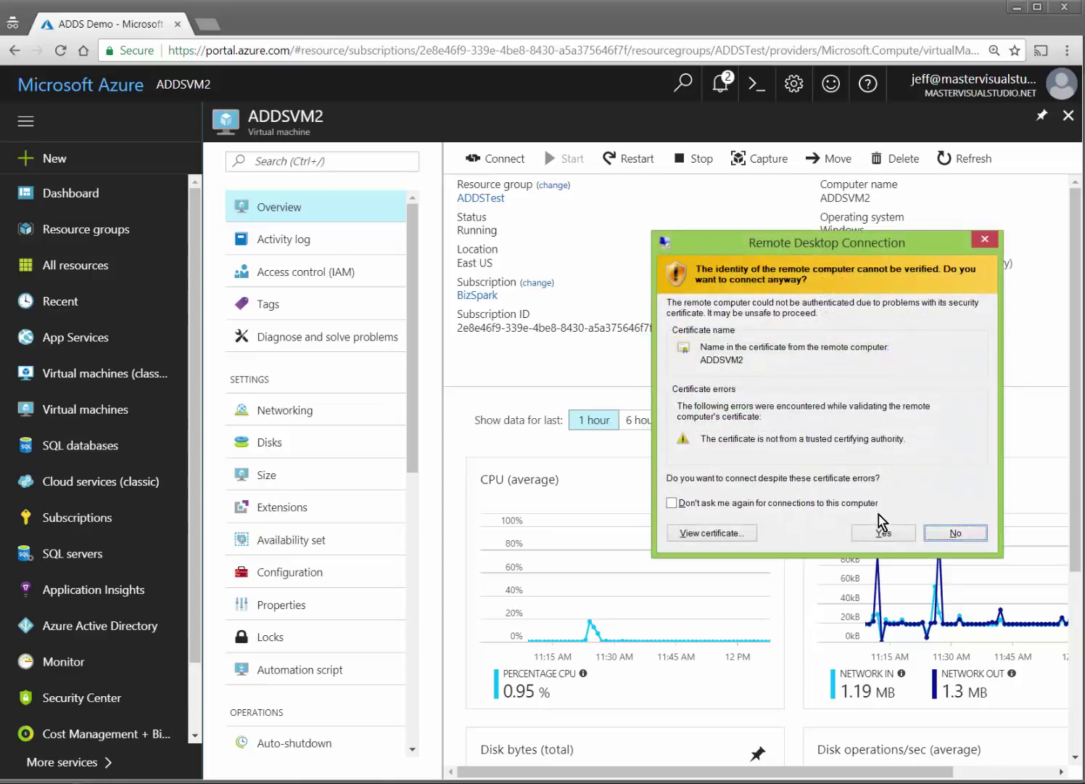
left_click(883, 532)
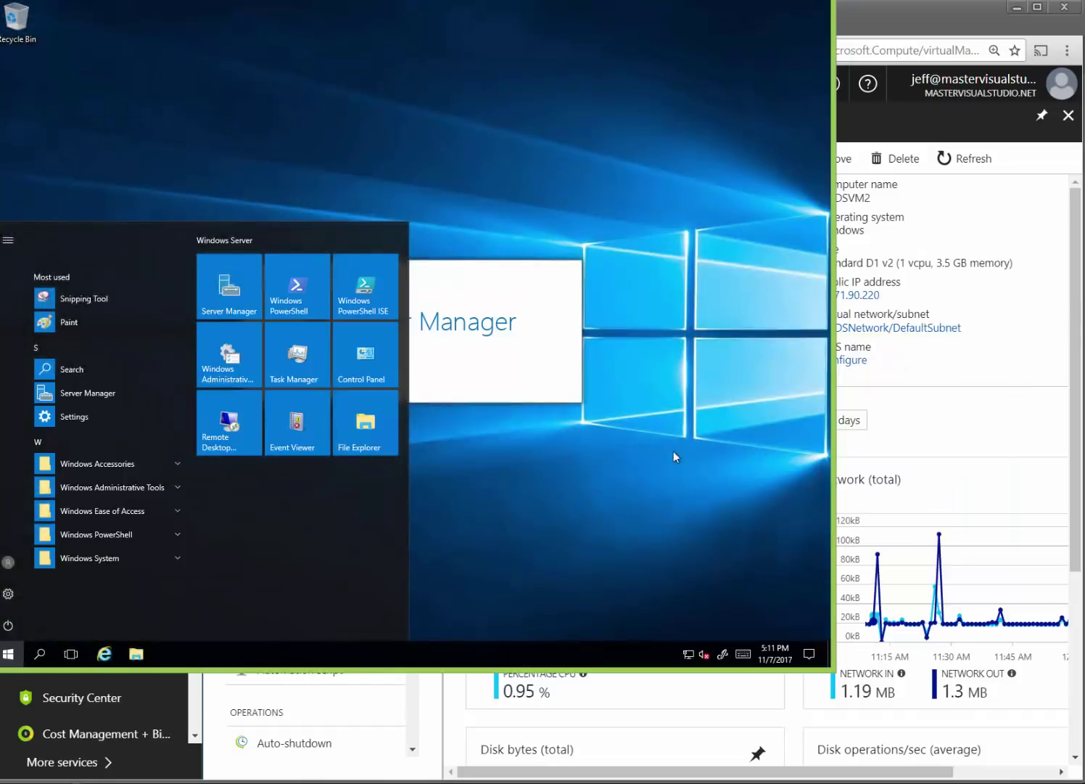
From Server Manager's Local Server page, switch ADDSVM2 from WORKGROUP to domain MasterVisualStudio.net.
left_click(11, 654)
key("super")
left_click(10, 654)
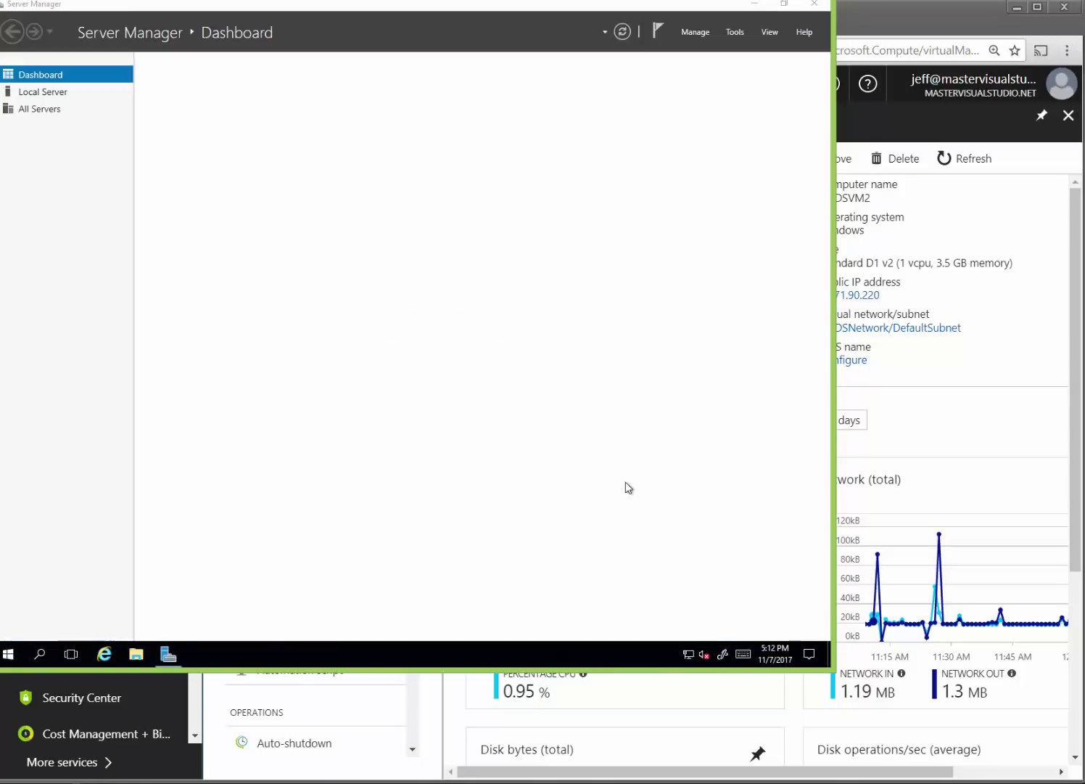
left_click(50, 92)
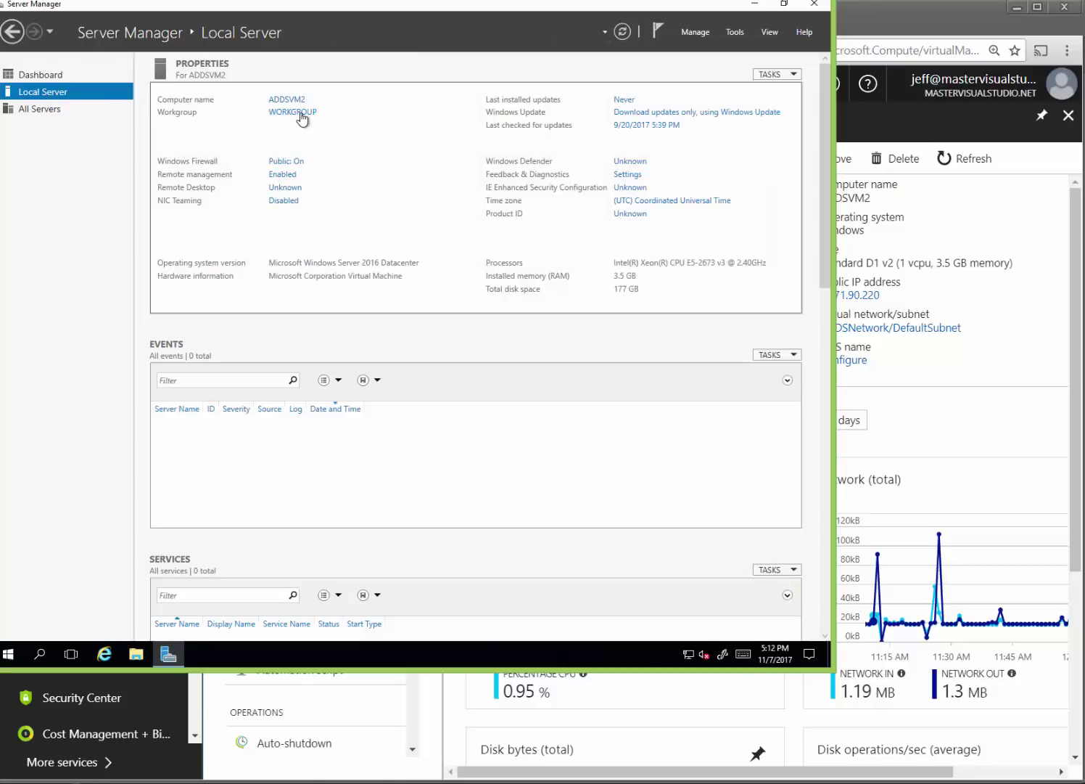
left_click(303, 118)
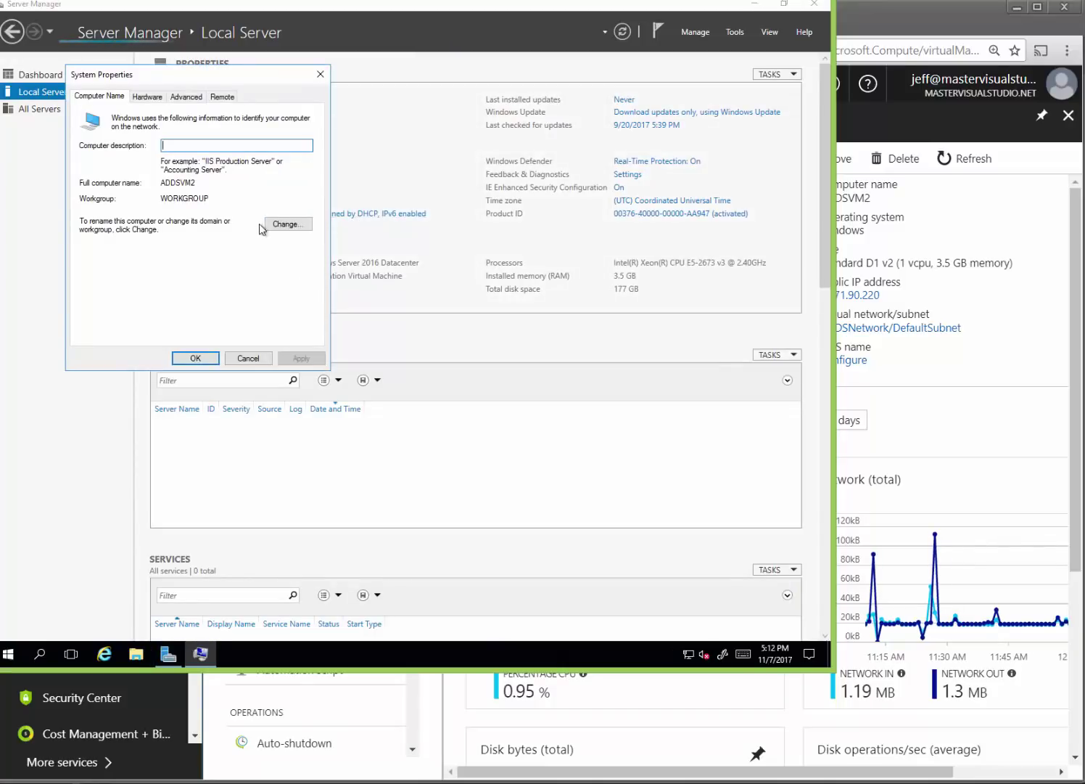
left_click(286, 223)
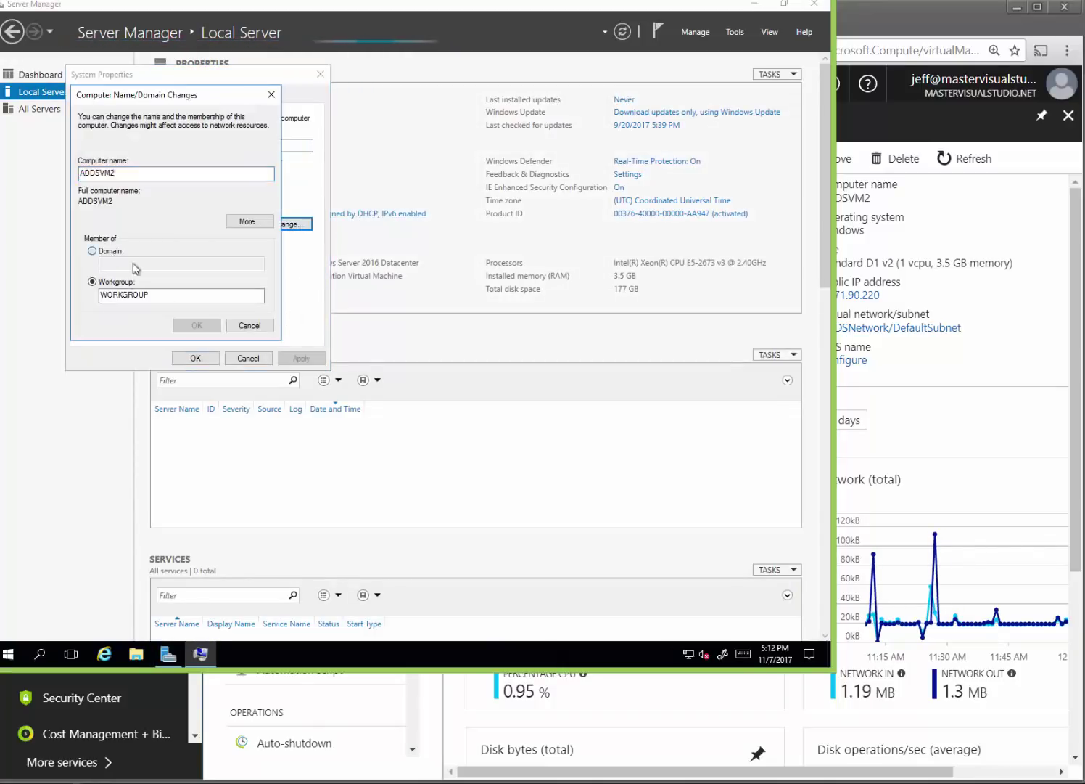
key("alt+d")
left_click(161, 266)
type("M")
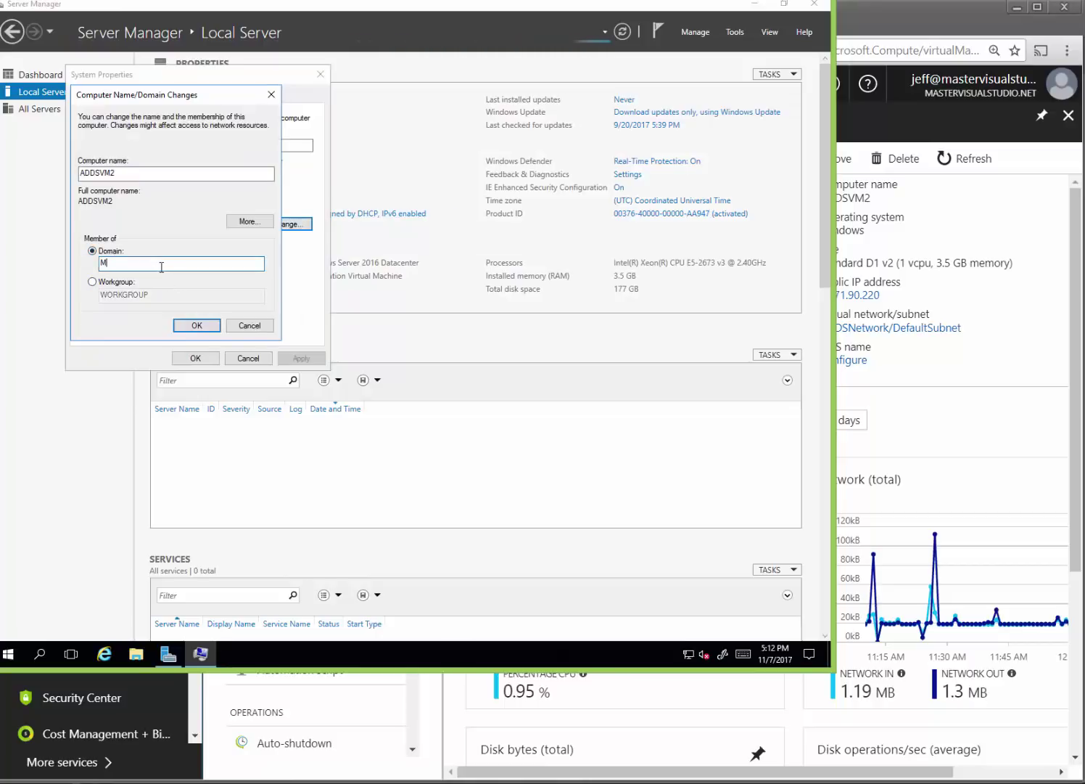
type("asterVisualStudio.net")
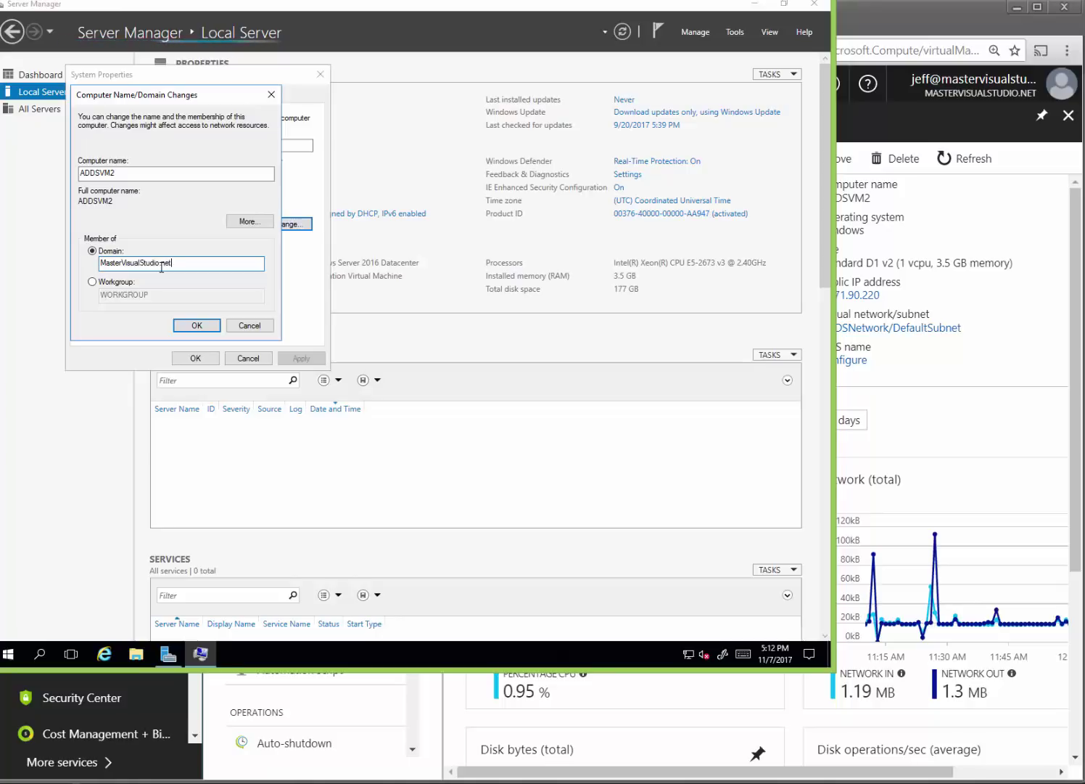
Confirm the domain join with the domain admin's MasterVisualStudio\-prefixed user name and password.
left_click(212, 324)
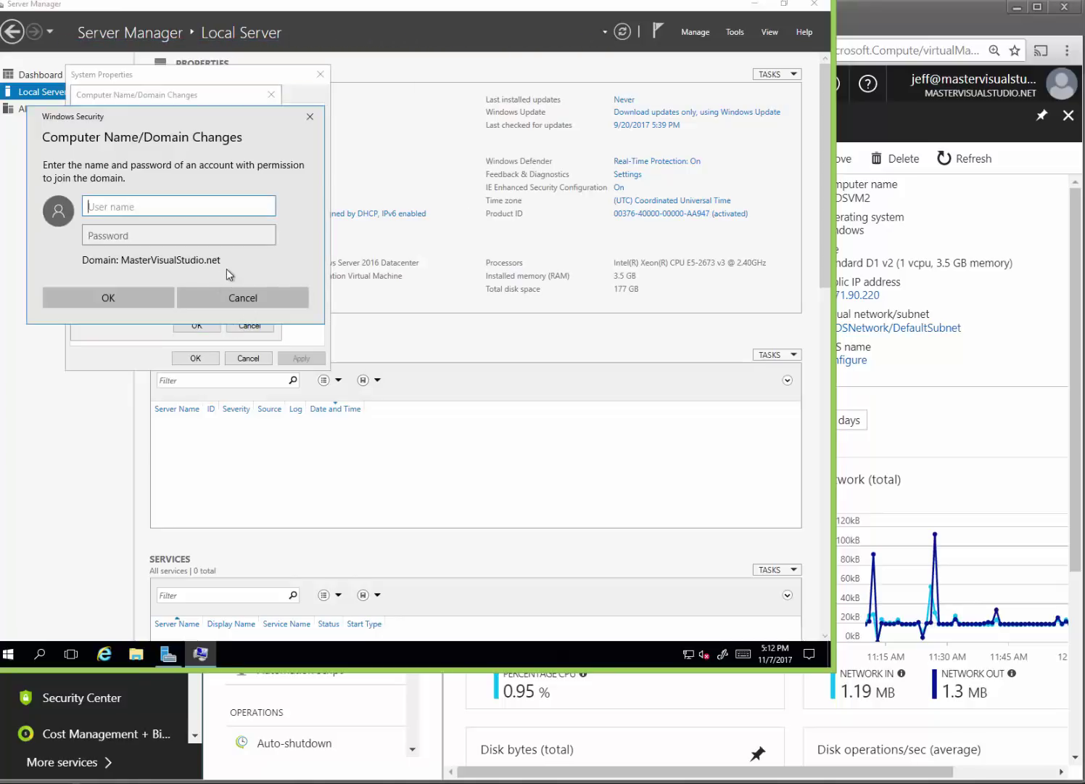
type("MasterVisualStudio\\")
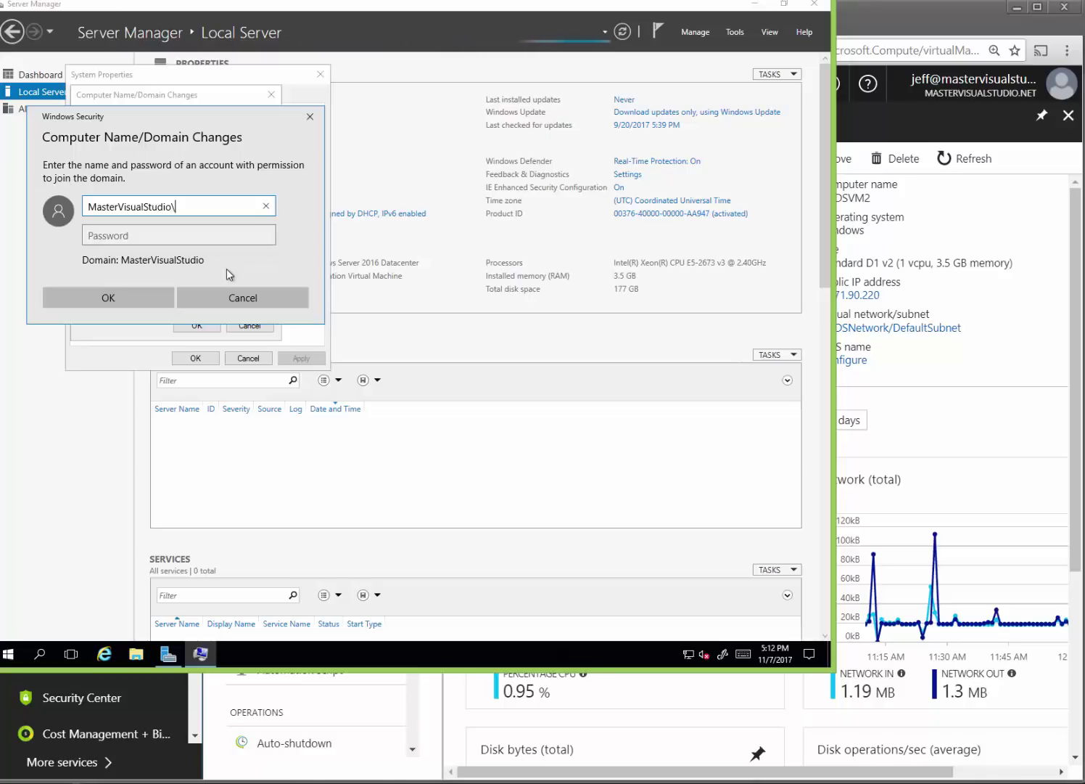
type("jsmith")
key("Tab")
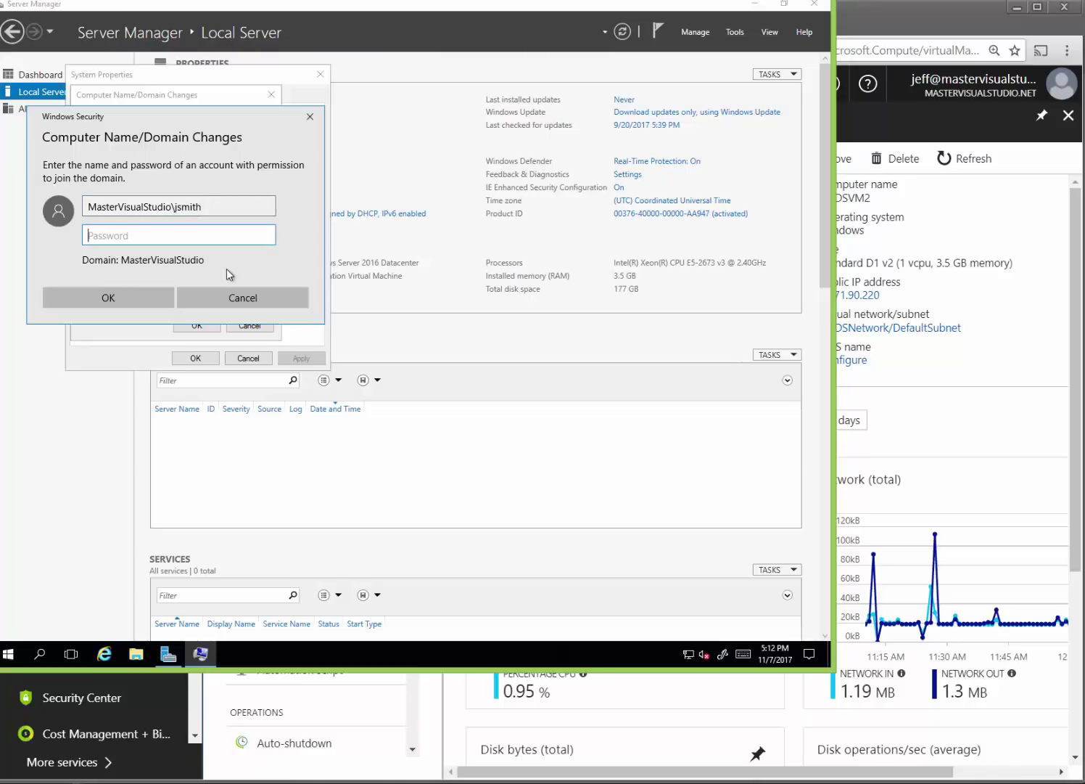
type("•••••••••••")
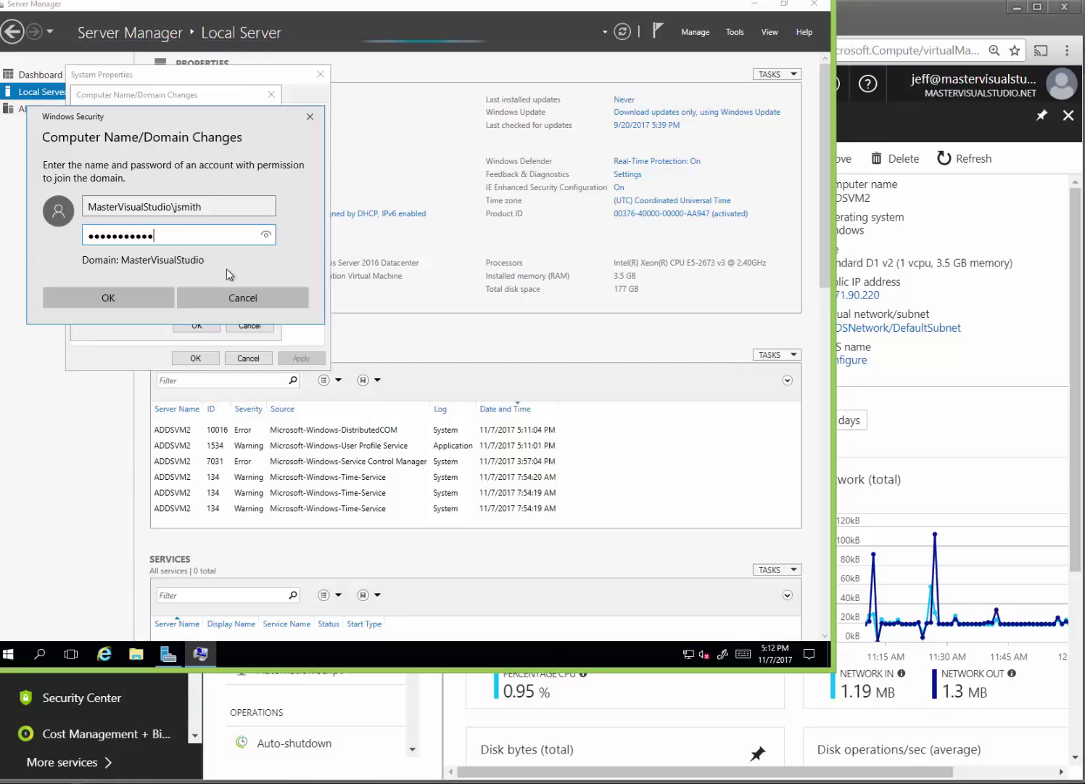
key("BackSpace")
key("BackSpace")
key("BackSpace")
key("BackSpace")
key("BackSpace")
key("BackSpace")
key("BackSpace")
key("BackSpace")
key("BackSpace")
key("BackSpace")
key("BackSpace")
type("•••••")
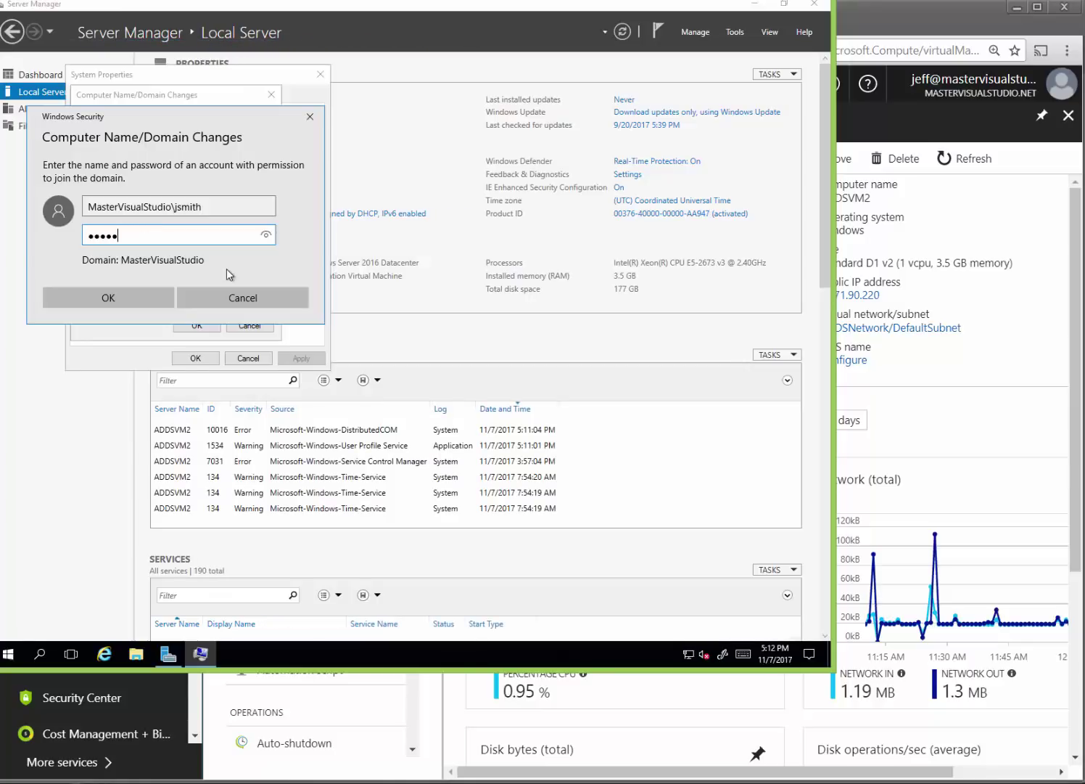
type("•••••••")
key("Return")
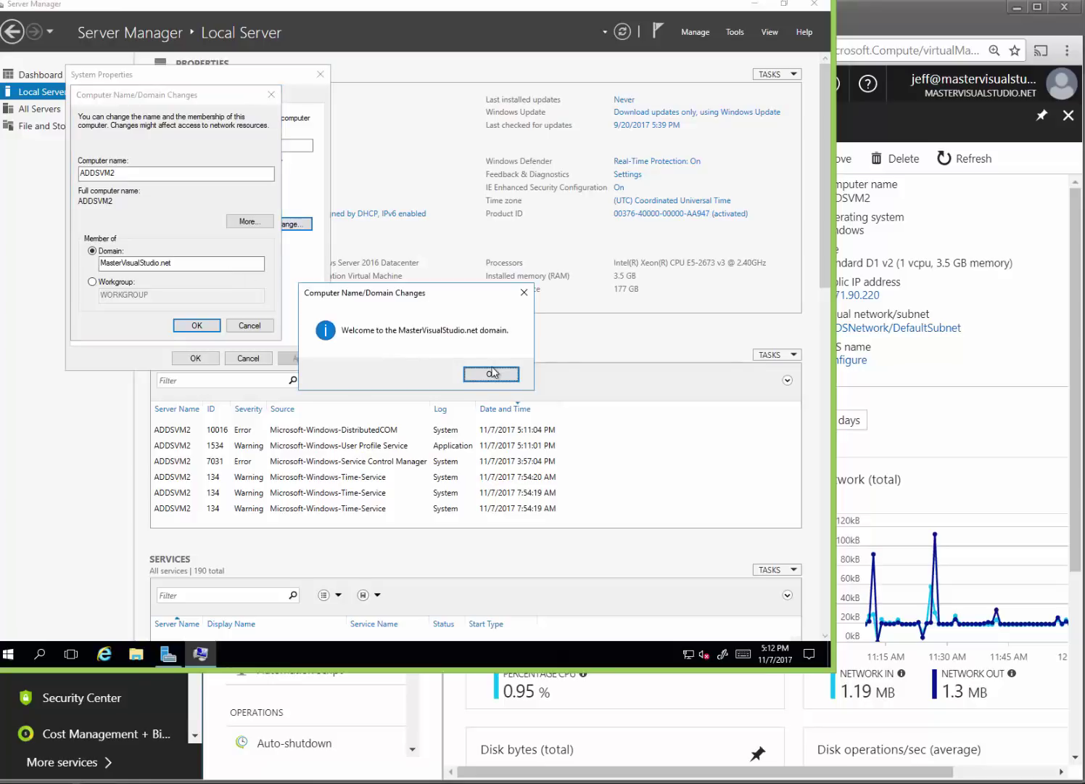
Acknowledge the welcome and restart messages, close System Properties, and restart ADDSVM2 now.
left_click(491, 374)
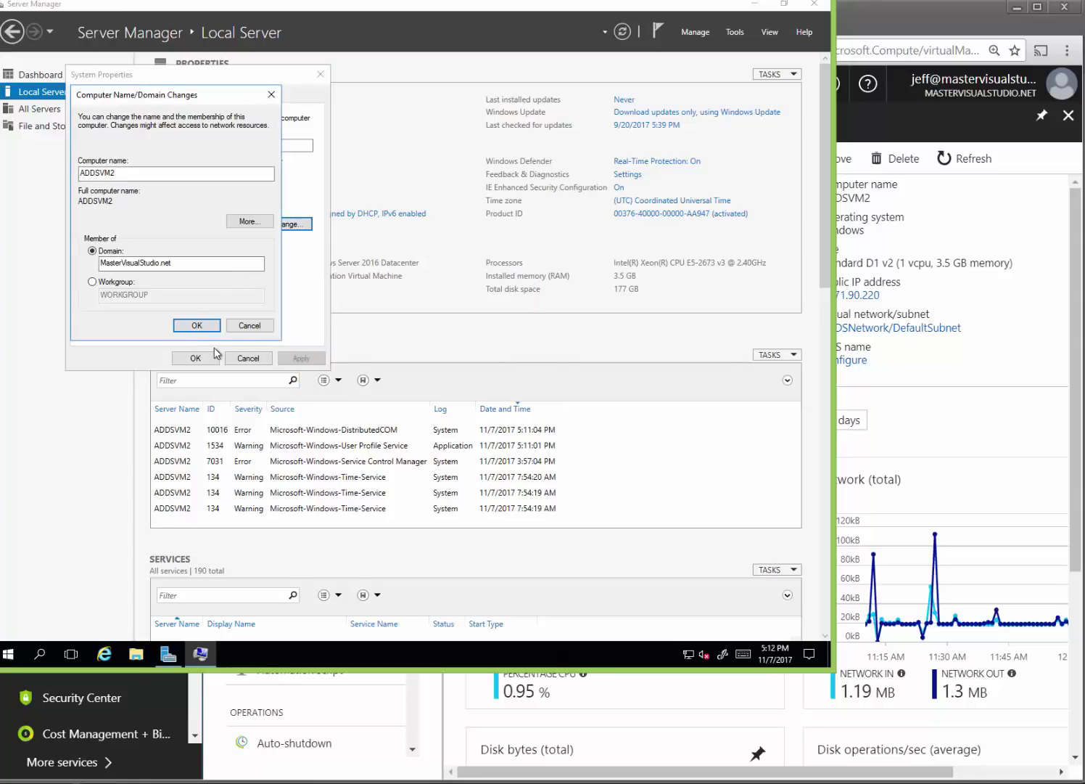
left_click(209, 325)
left_click(490, 341)
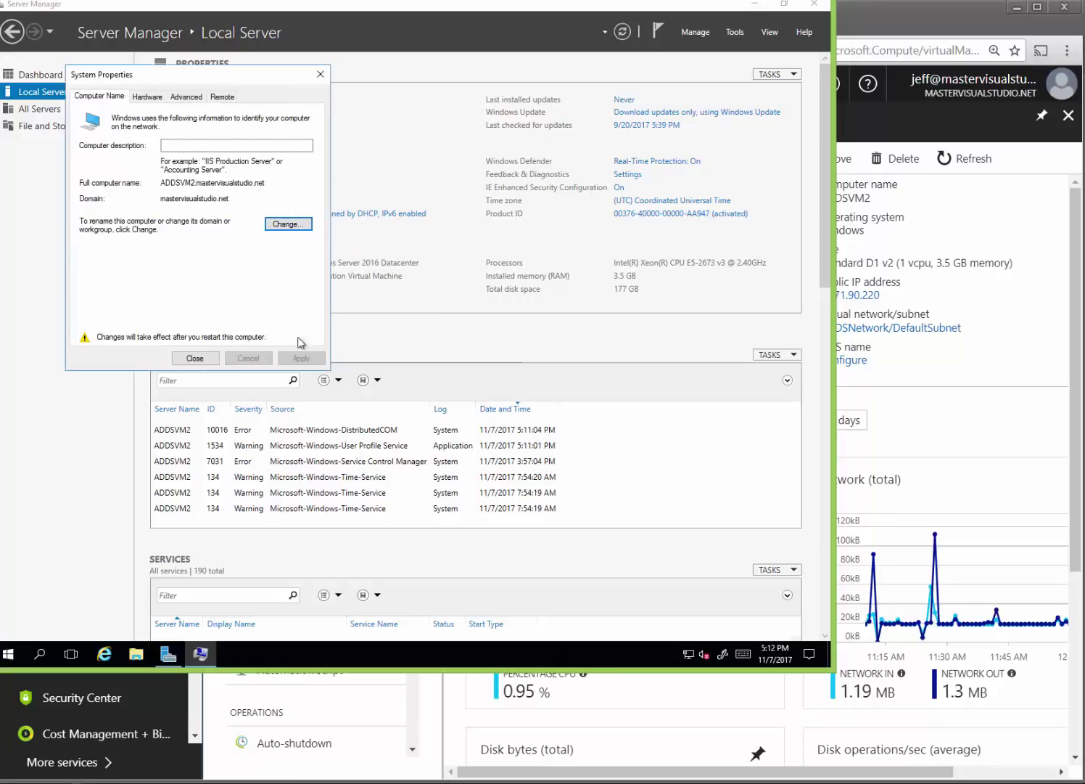
left_click(194, 358)
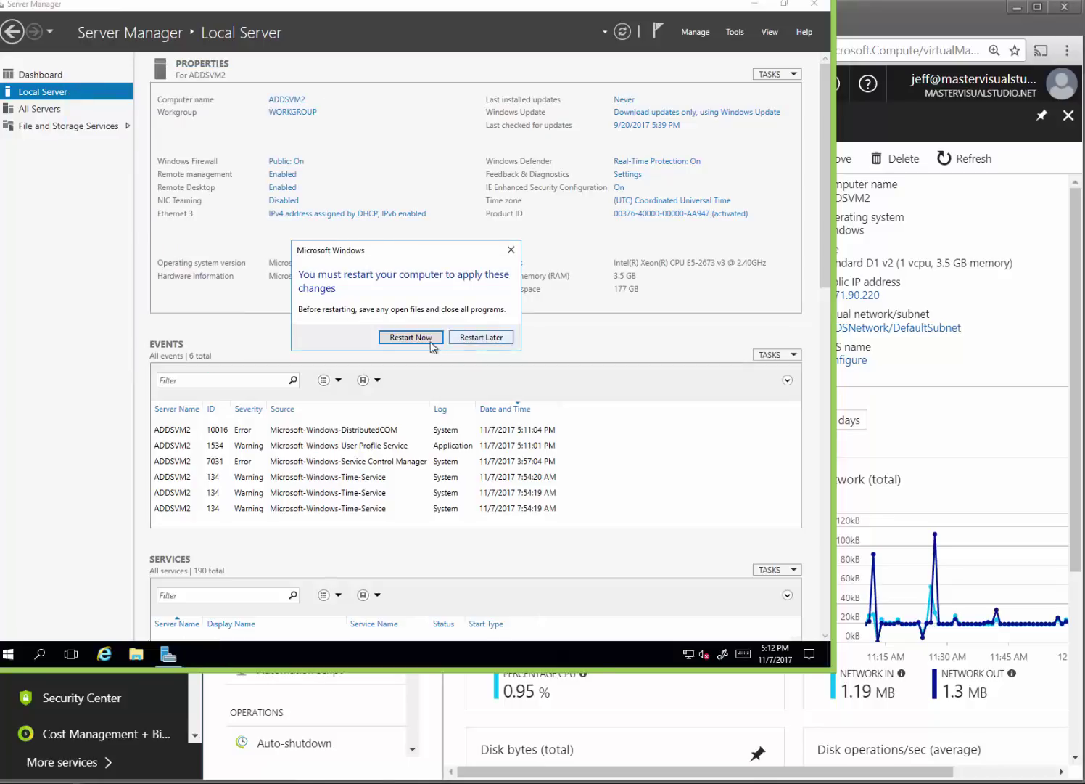
left_click(410, 337)
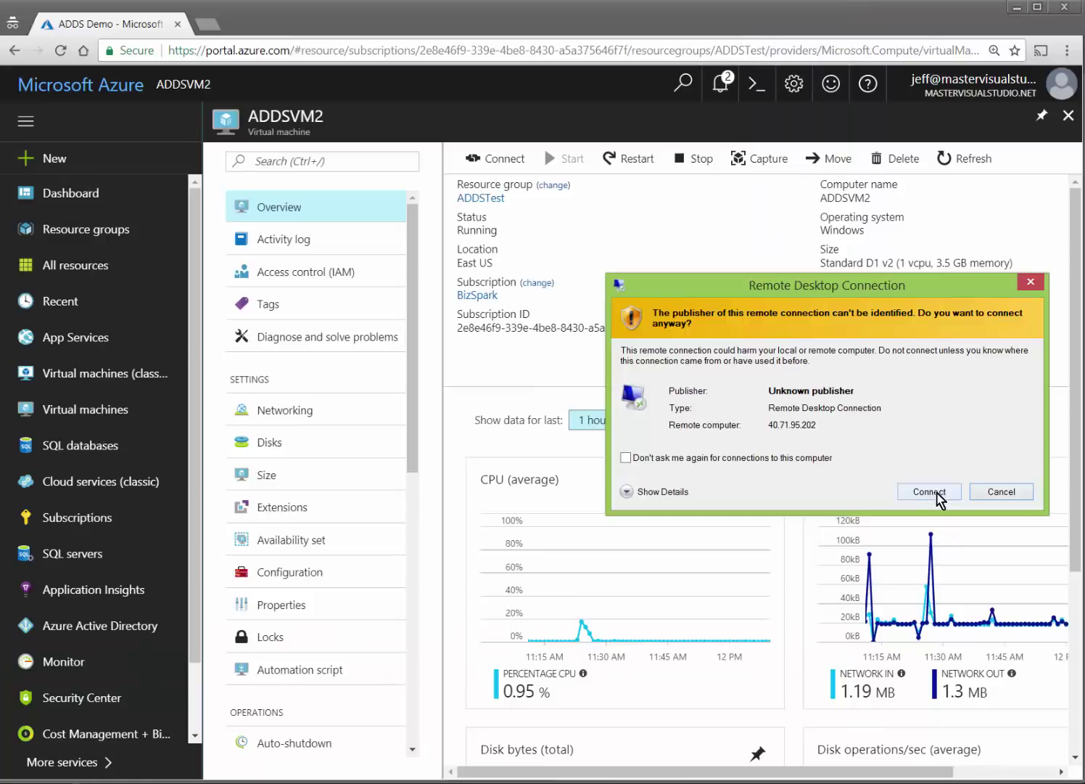
Launch the RDP connection to ADDSVM1, enter its password, and accept the certificate warning.
left_click(931, 493)
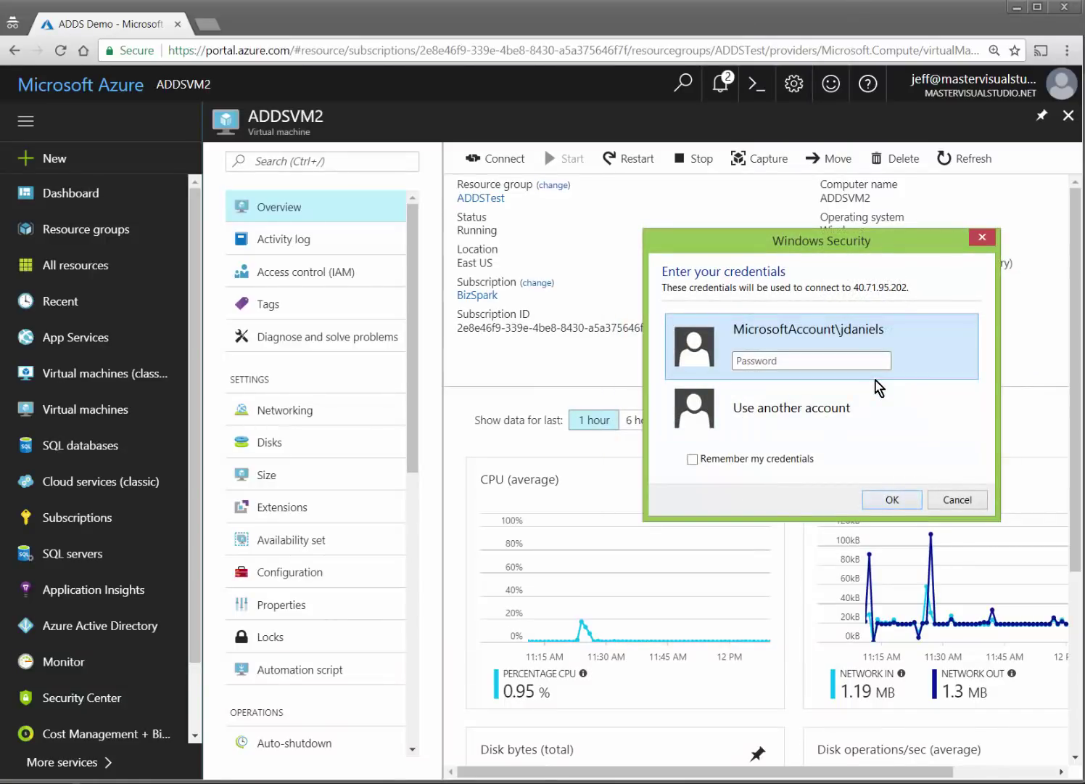
type("••")
key("BackSpace")
key("BackSpace")
type("••••••••••••")
key("Return")
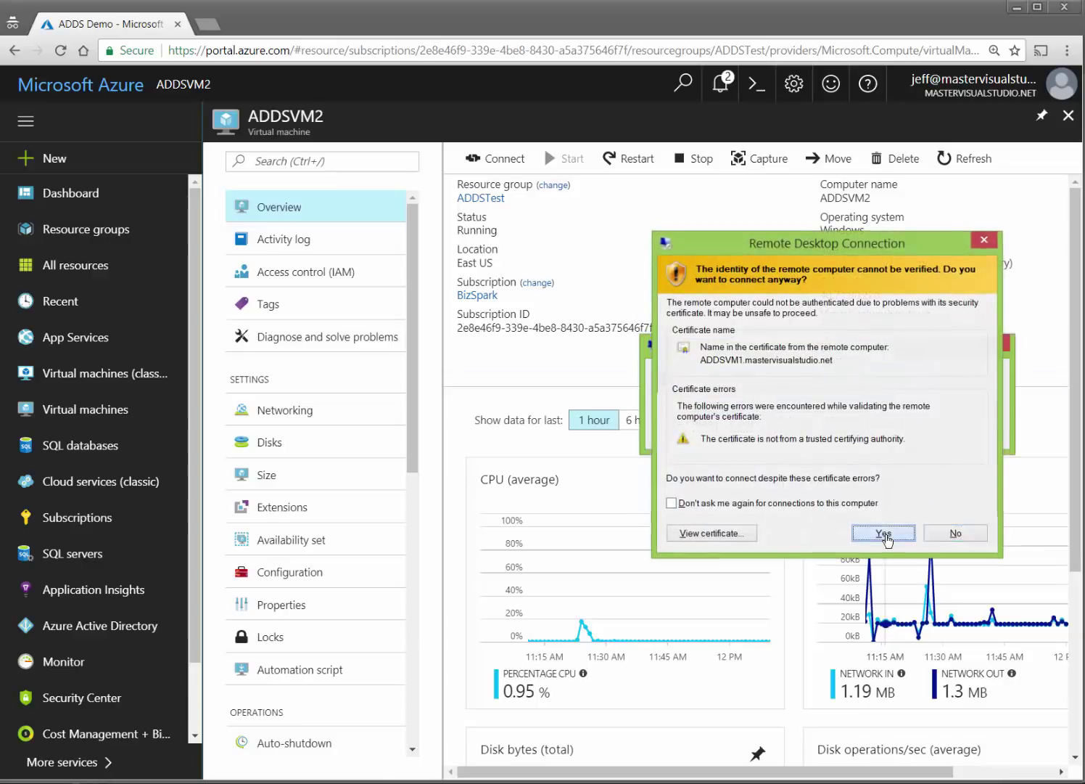
left_click(885, 534)
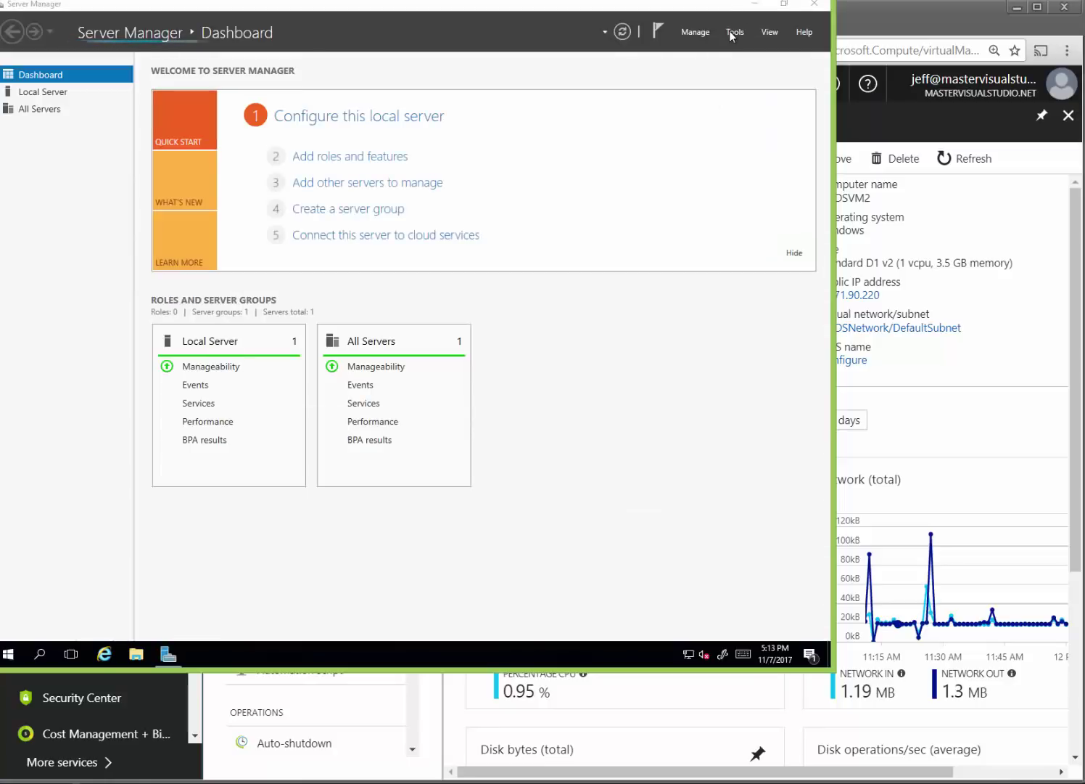
Launch Computer Management from Tools and open the Administrators group under Local Users and Groups > Groups.
left_click(733, 32)
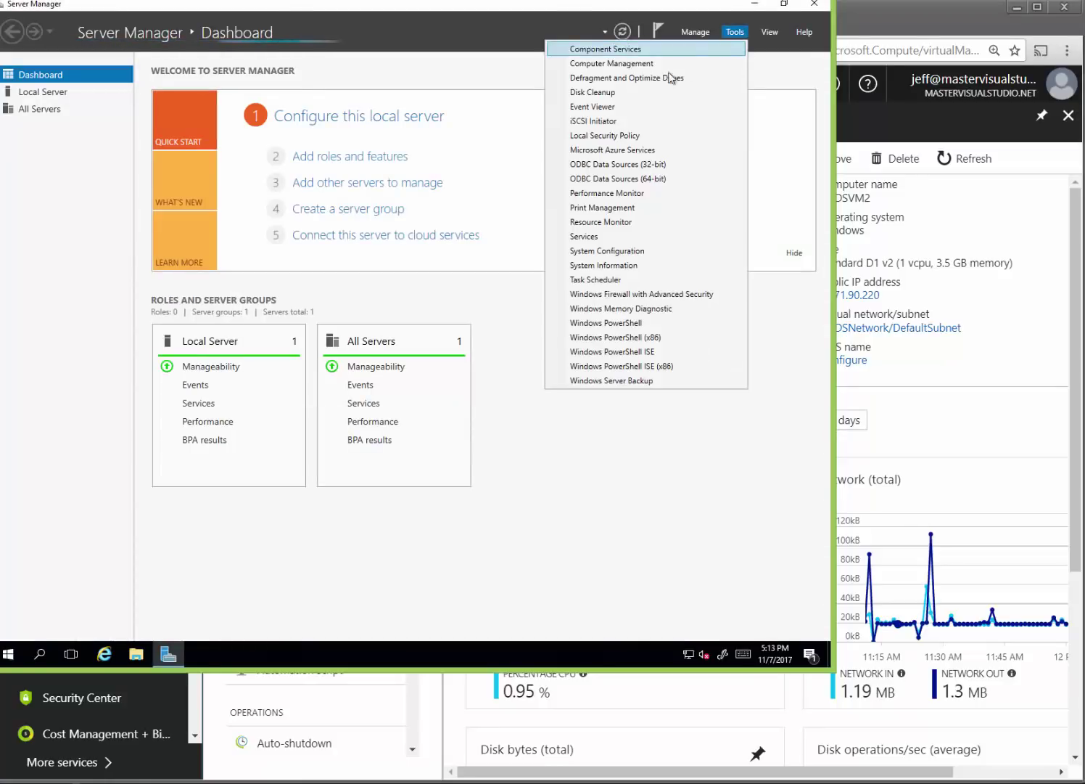
left_click(626, 67)
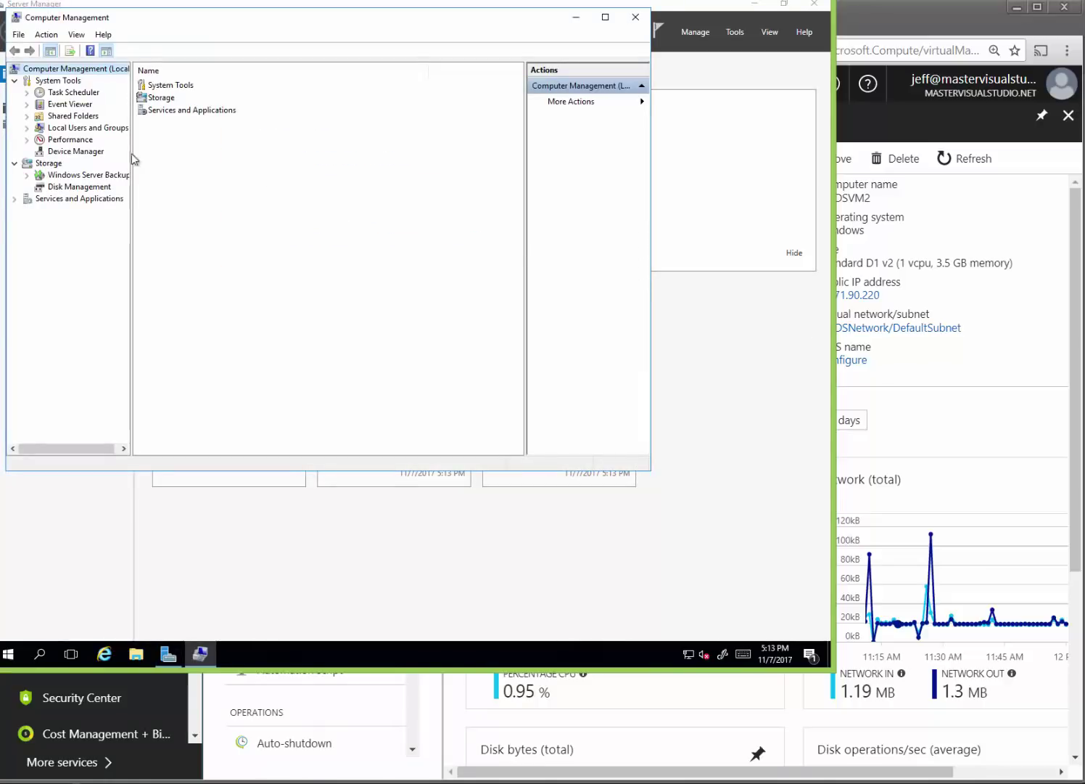
left_click(27, 127)
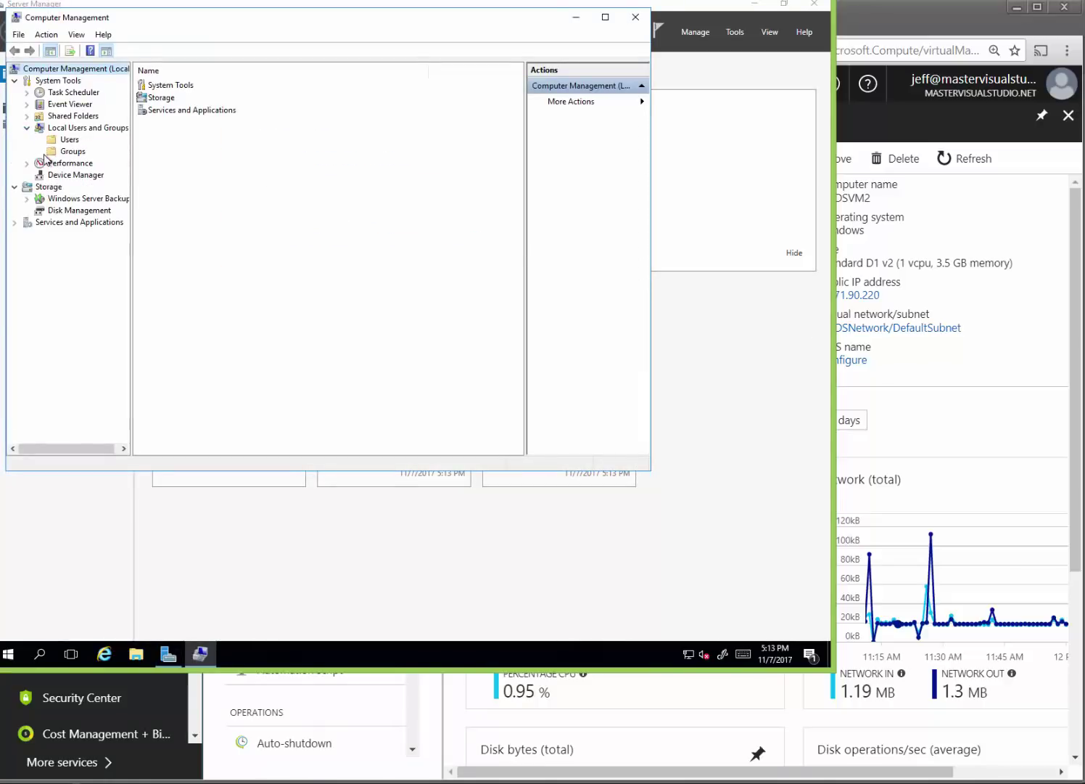
left_click(73, 151)
double_click(177, 97)
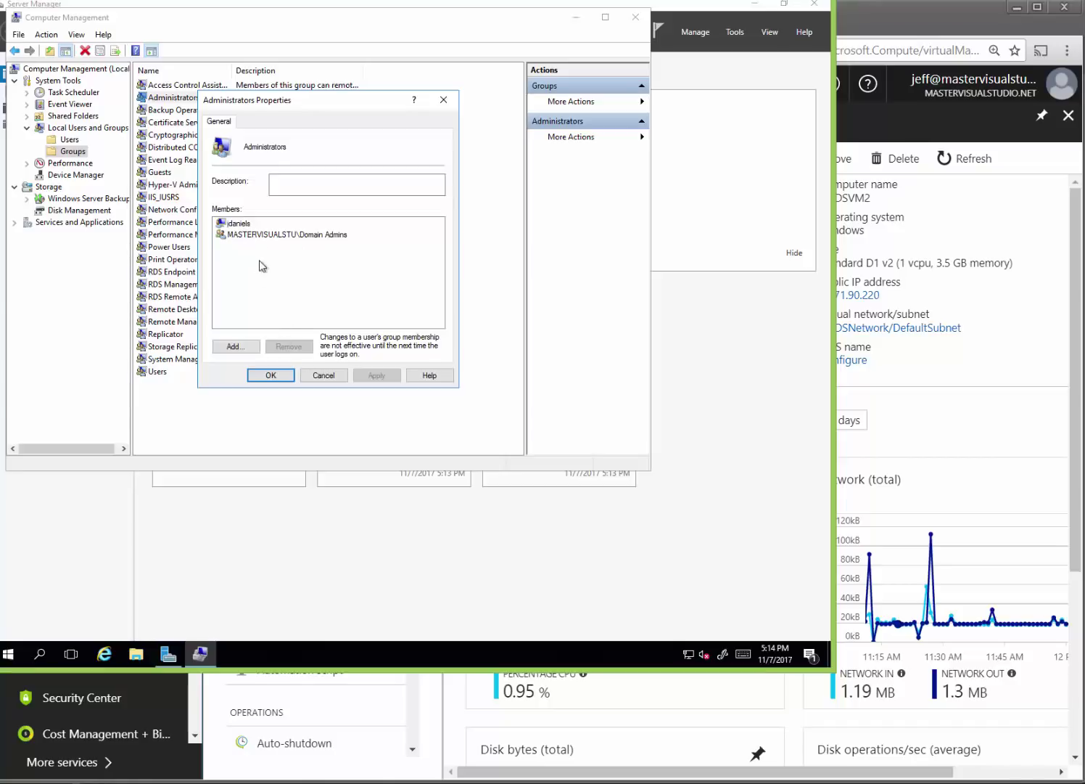
Start adding a member via Advanced search and supply the domain account's user name and password.
left_click(235, 347)
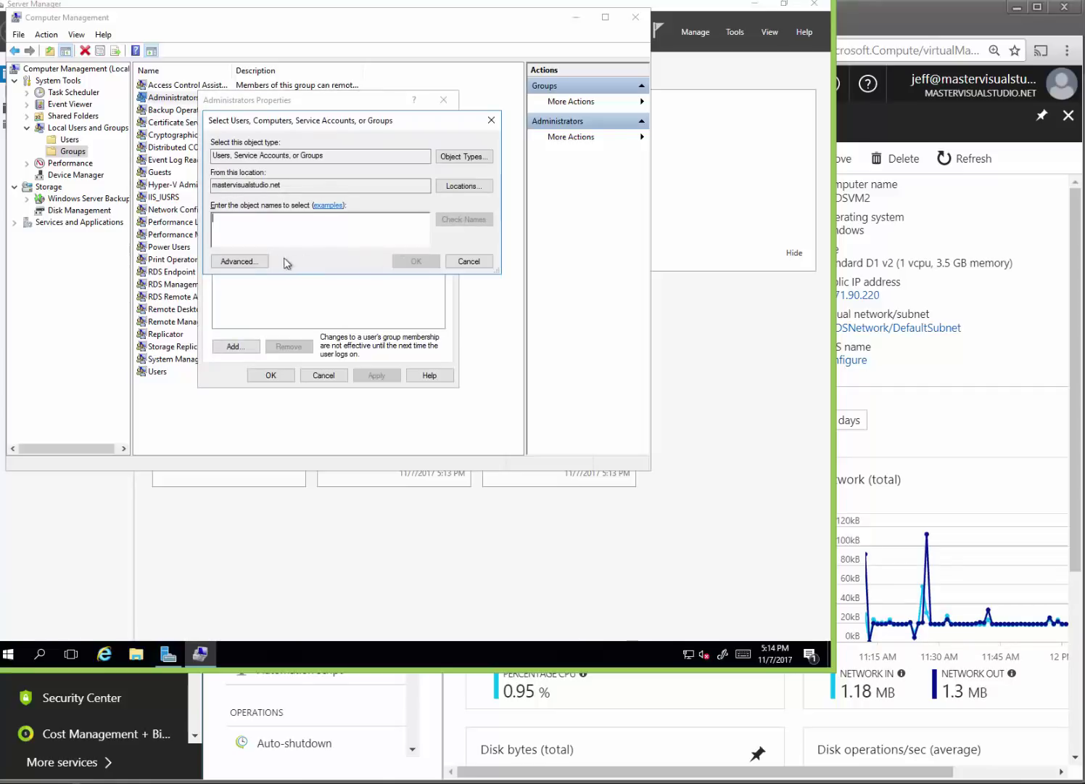
left_click(231, 261)
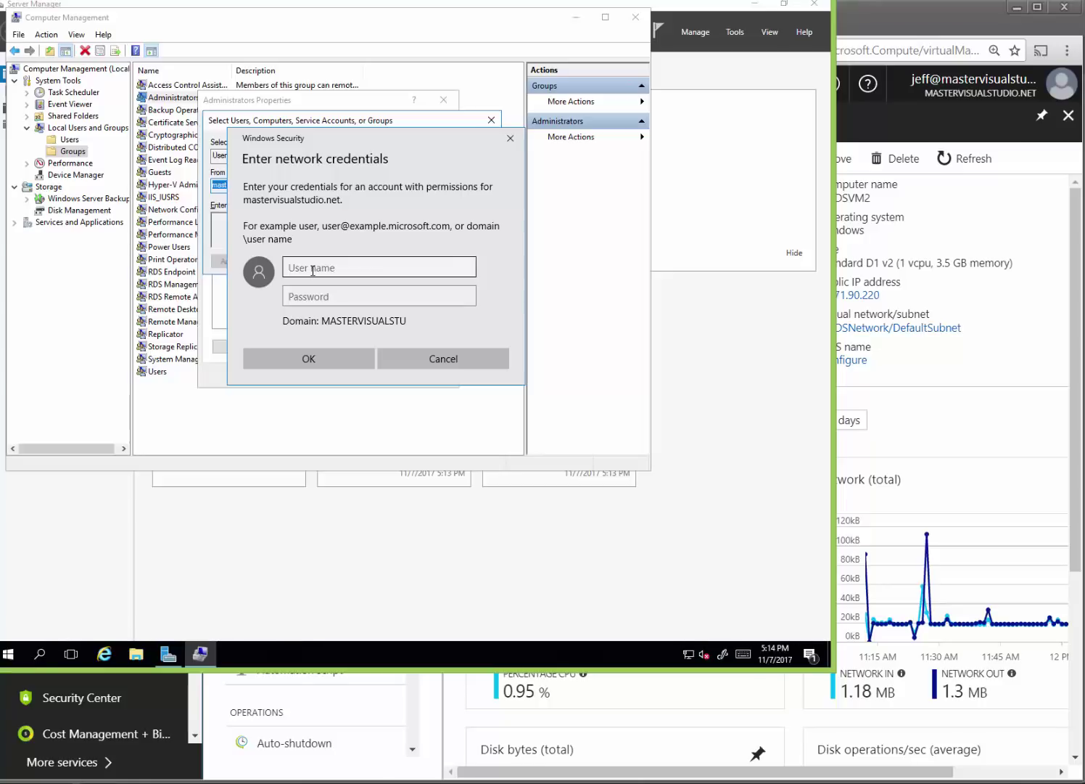
left_click(313, 270)
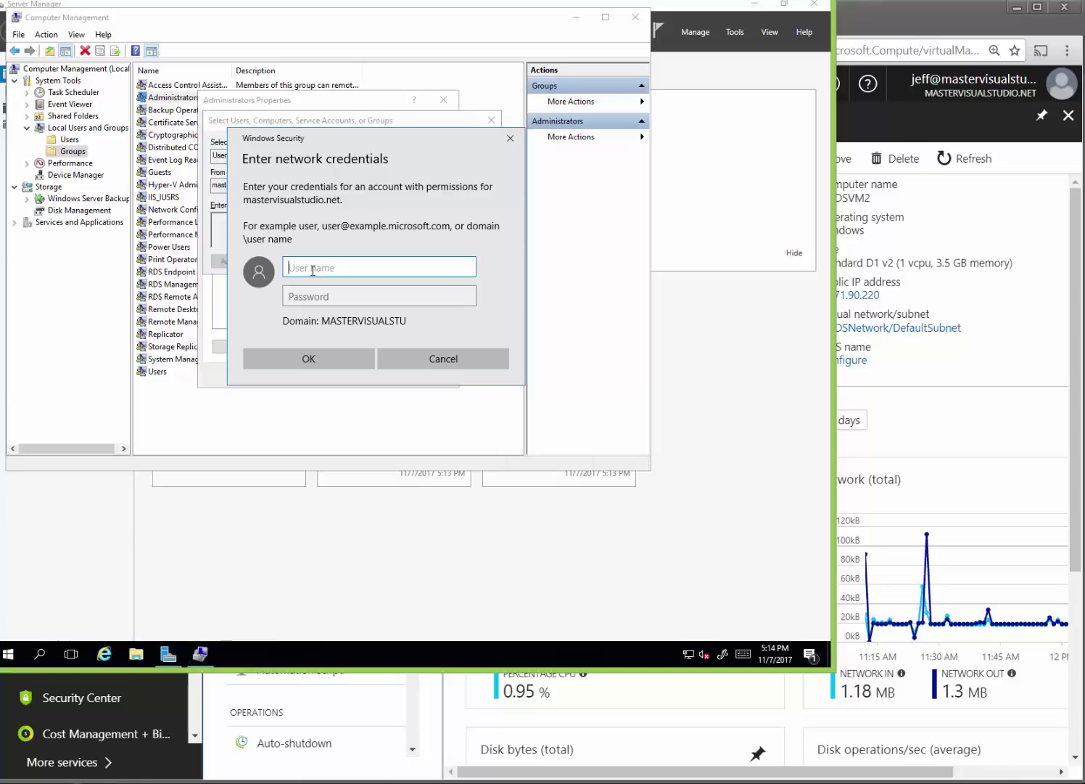
type("jsmith@")
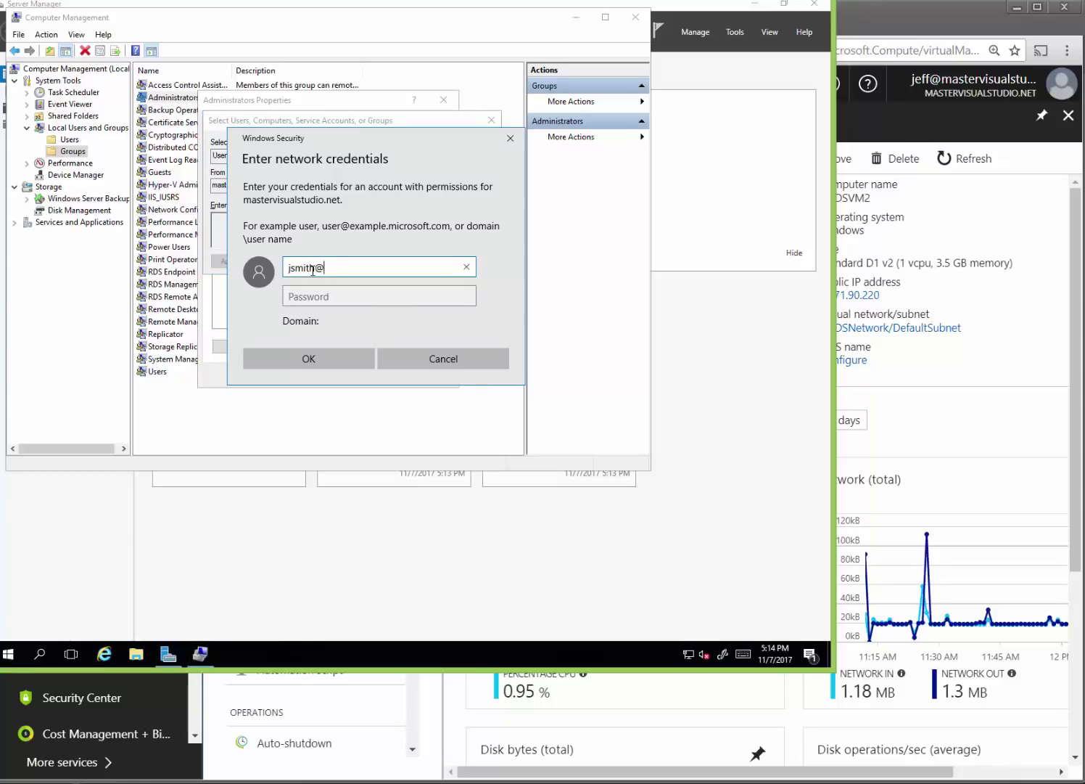
type("master")
key("BackSpace")
key("BackSpace")
key("BackSpace")
key("BackSpace")
key("BackSpace")
key("BackSpace")
key("BackSpace")
key("BackSpace")
key("BackSpace")
key("BackSpace")
key("BackSpace")
key("BackSpace")
key("BackSpace")
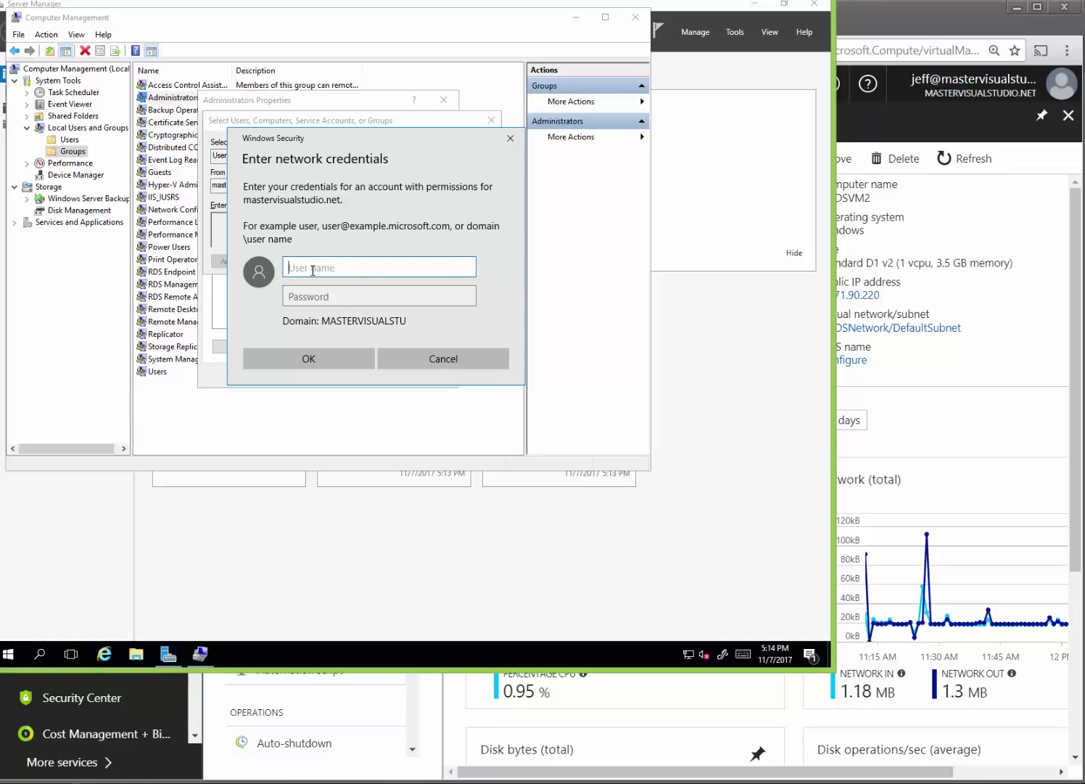
type("ma")
key("BackSpace")
type("js")
key("Tab")
type("passwo")
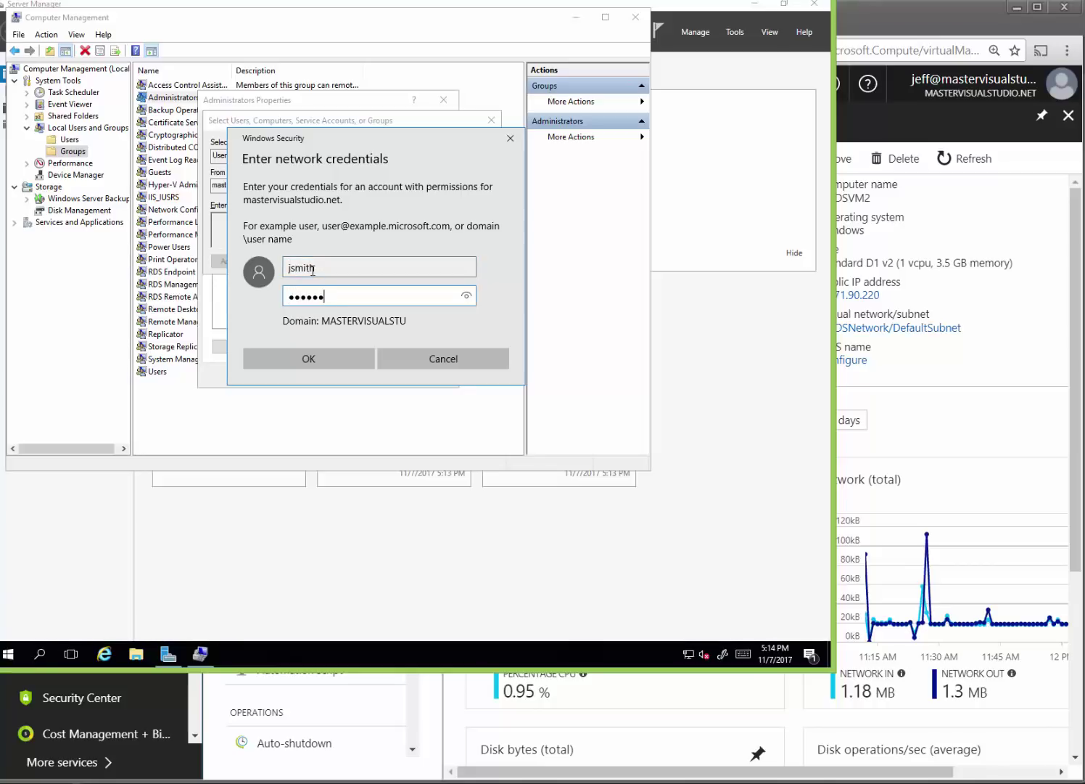
type("rd123")
key("Return")
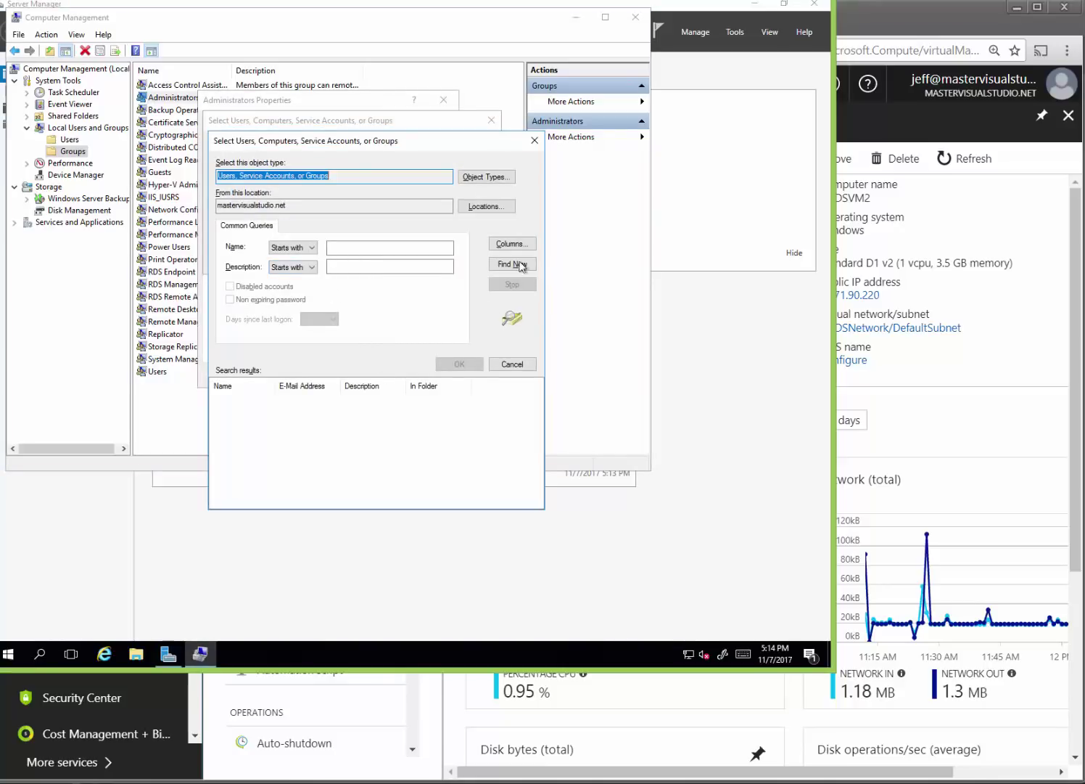
Find AAD DC Administrators in the domain search results, add it to Administrators, and apply.
left_click(512, 264)
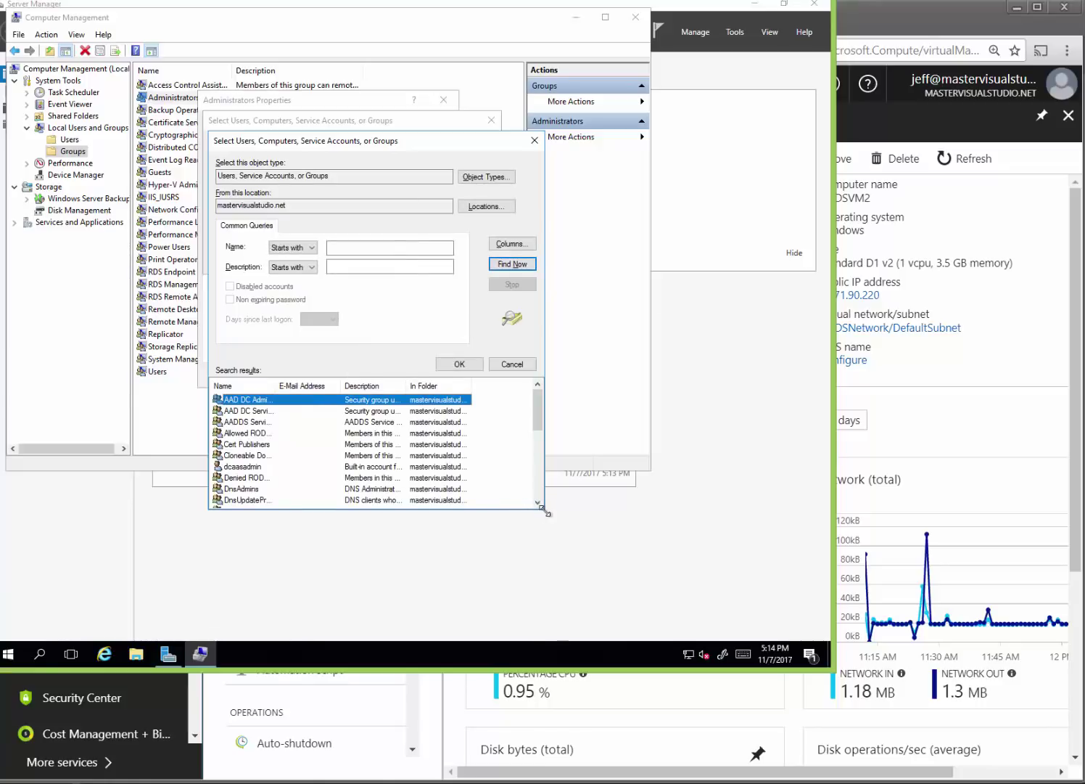
left_click_drag(541, 509, 599, 620)
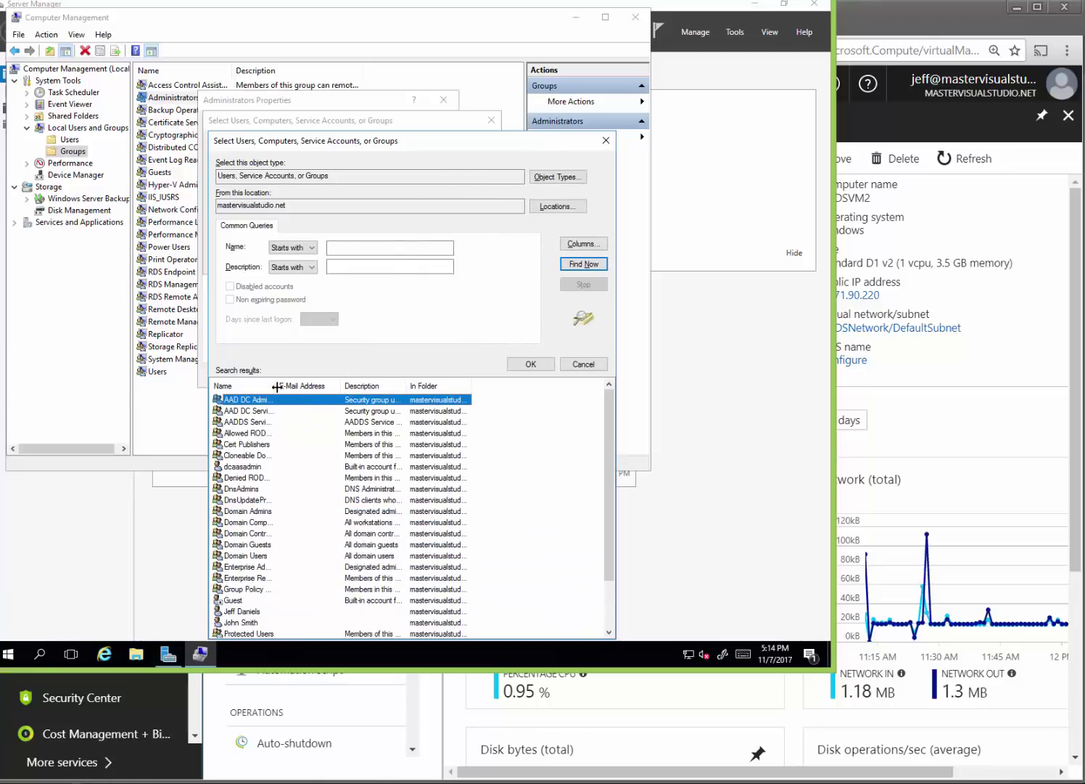
left_click_drag(277, 385, 355, 385)
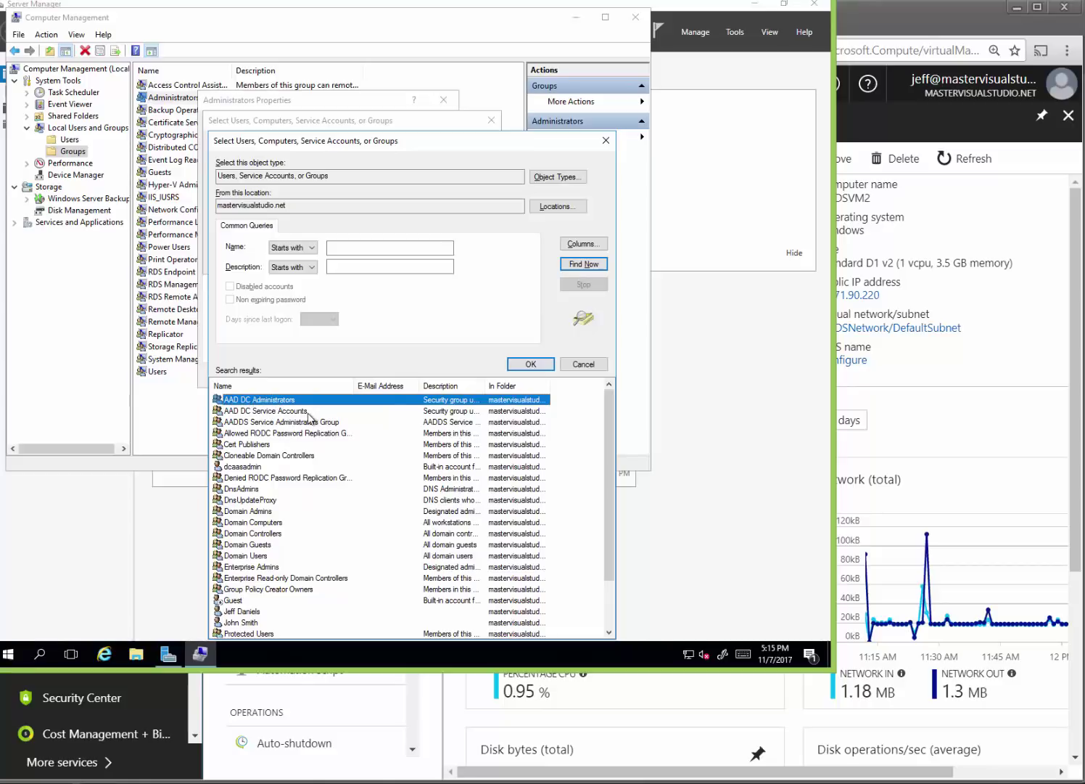
double_click(289, 402)
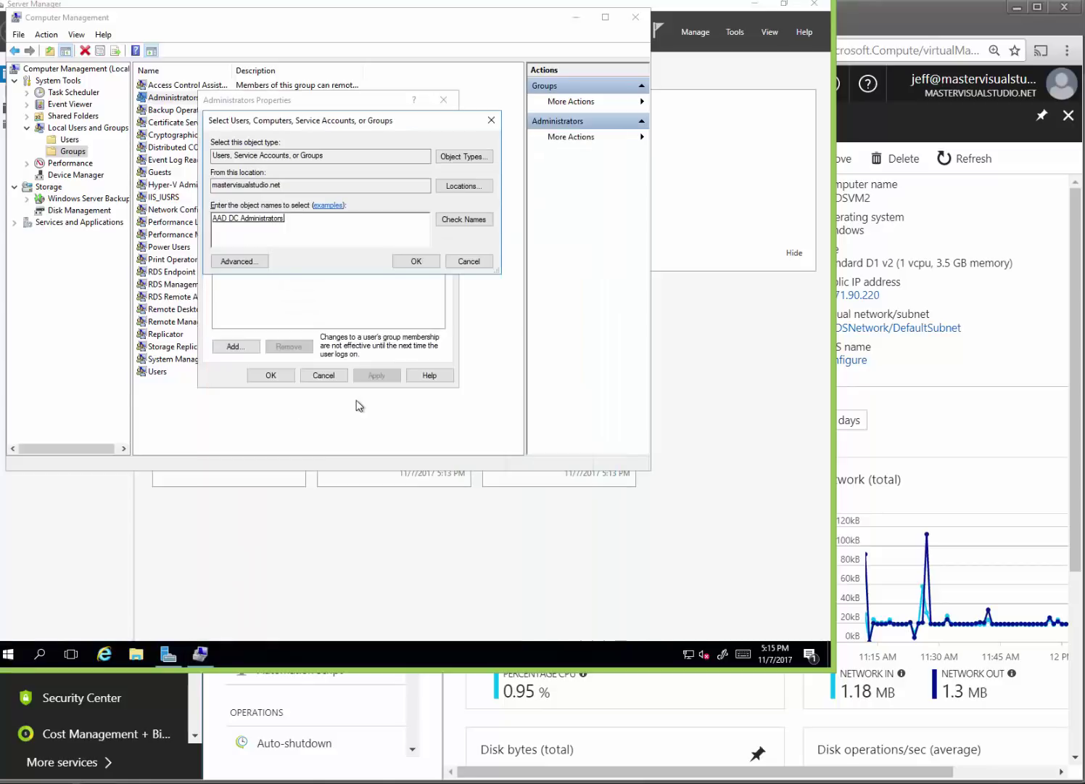
left_click(417, 261)
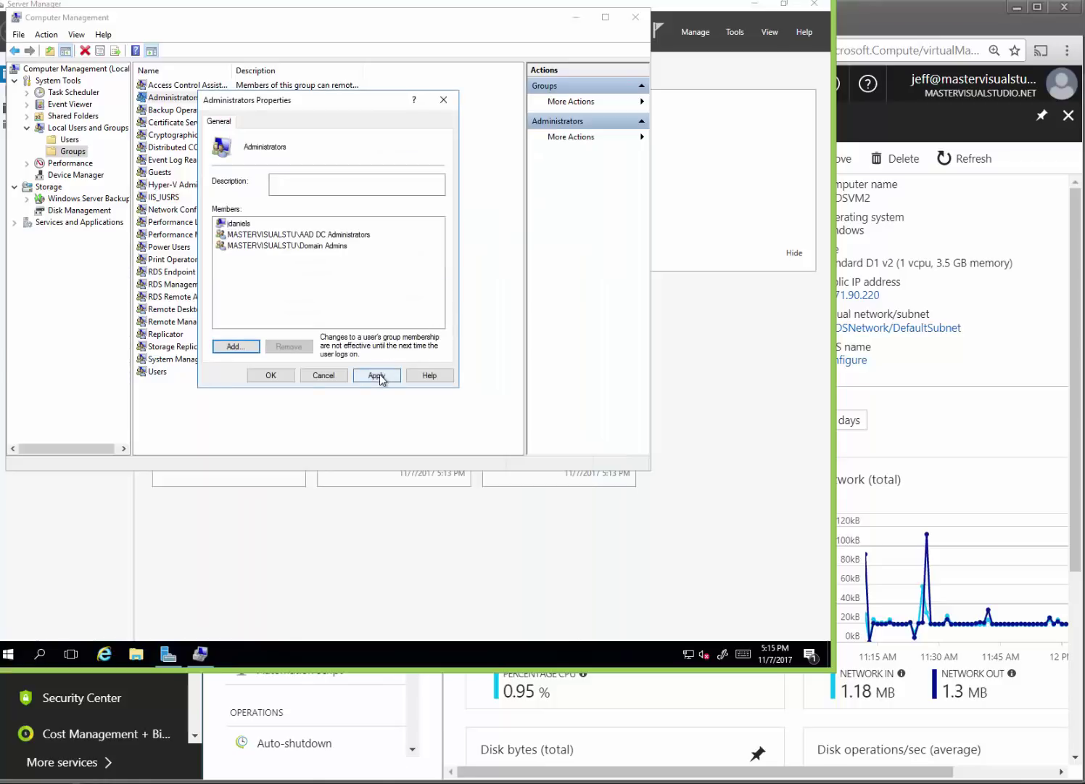
left_click(377, 375)
left_click(278, 374)
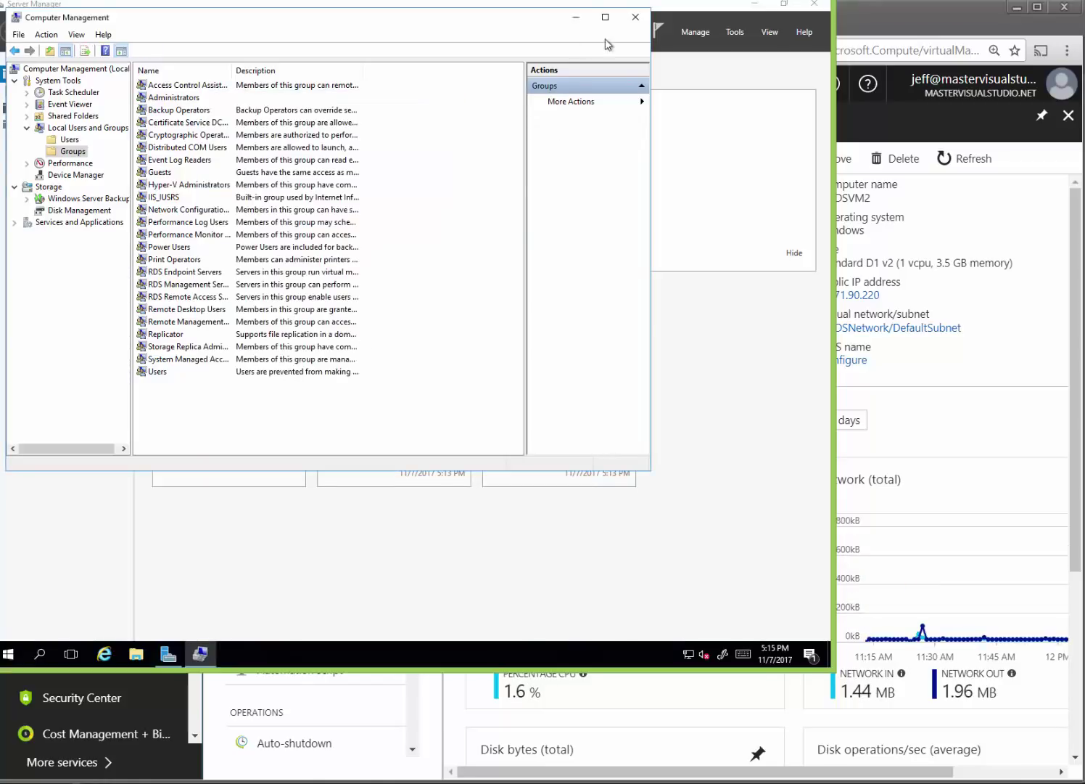
Close Computer Management and disconnect from the ADDSVM2 remote session.
left_click(636, 18)
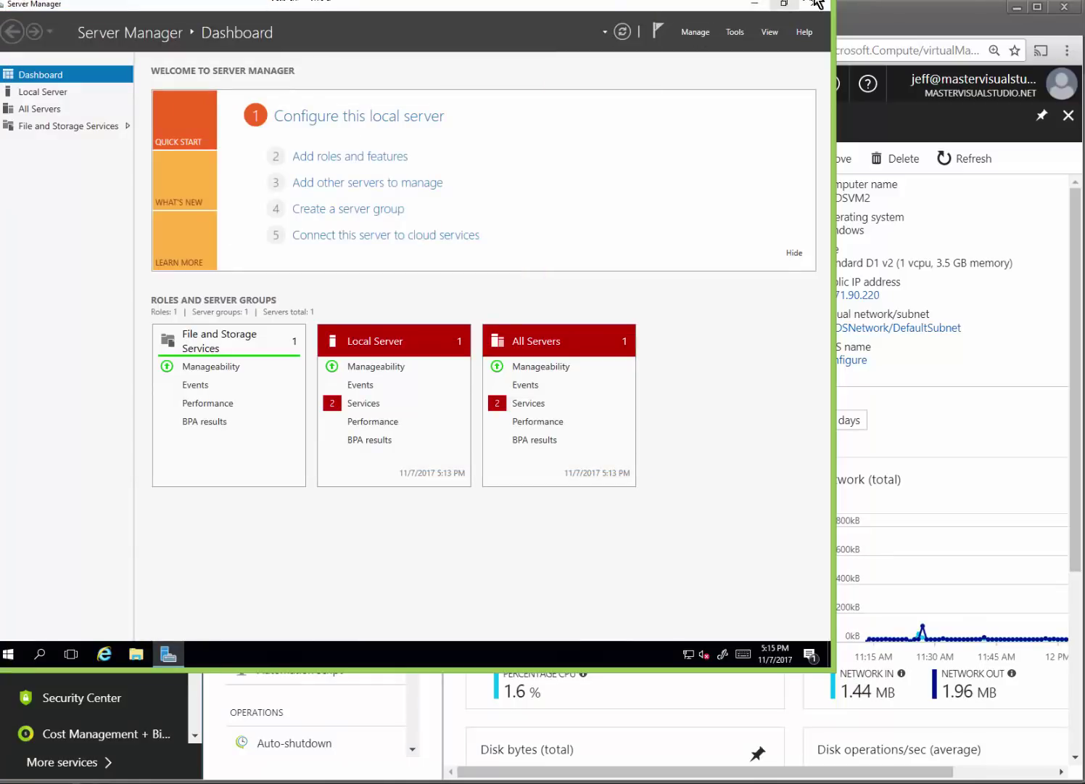
left_click(8, 654)
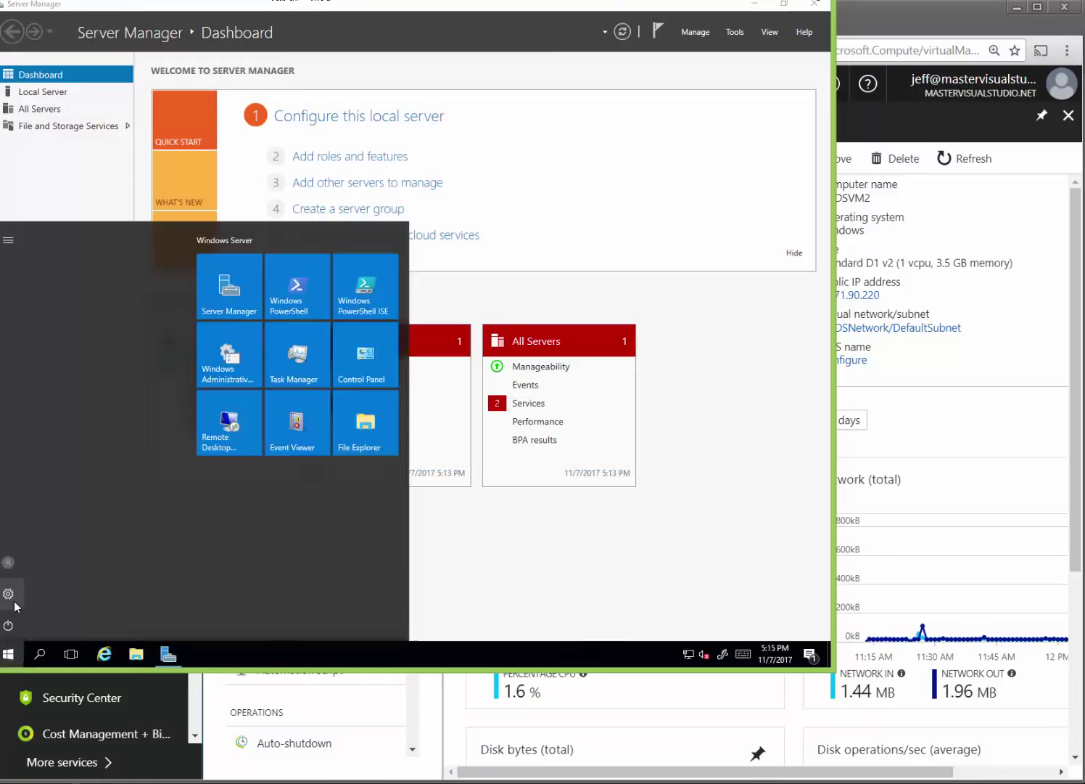
left_click(8, 625)
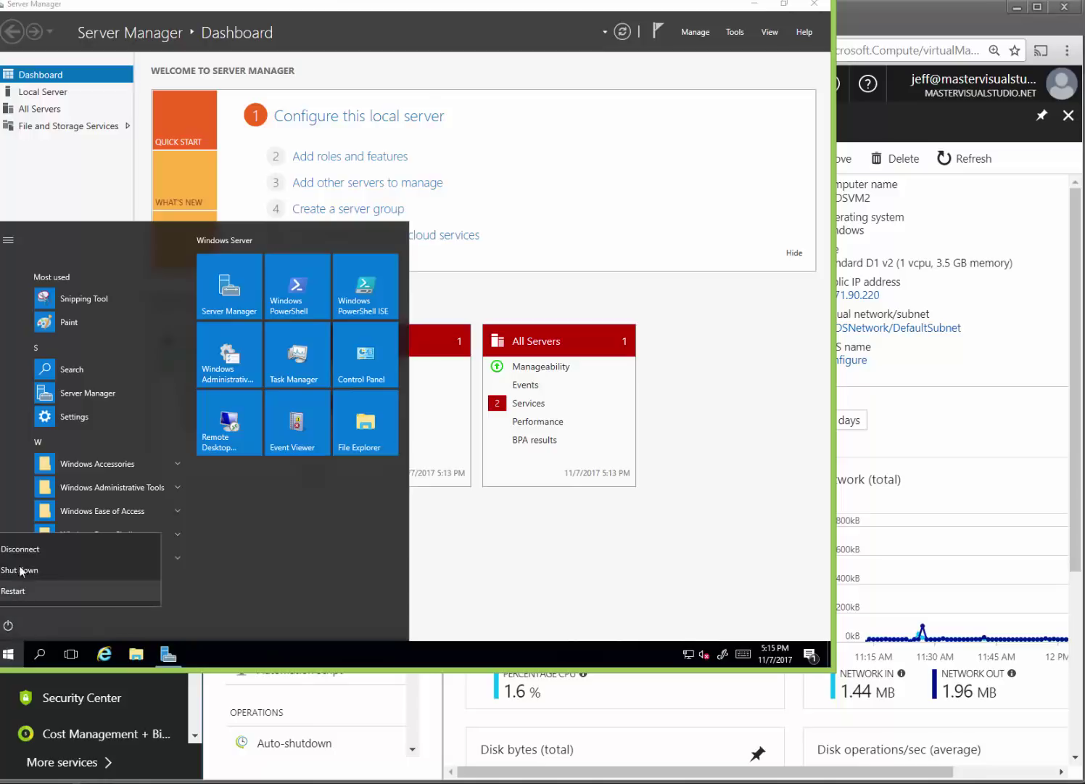
left_click(32, 551)
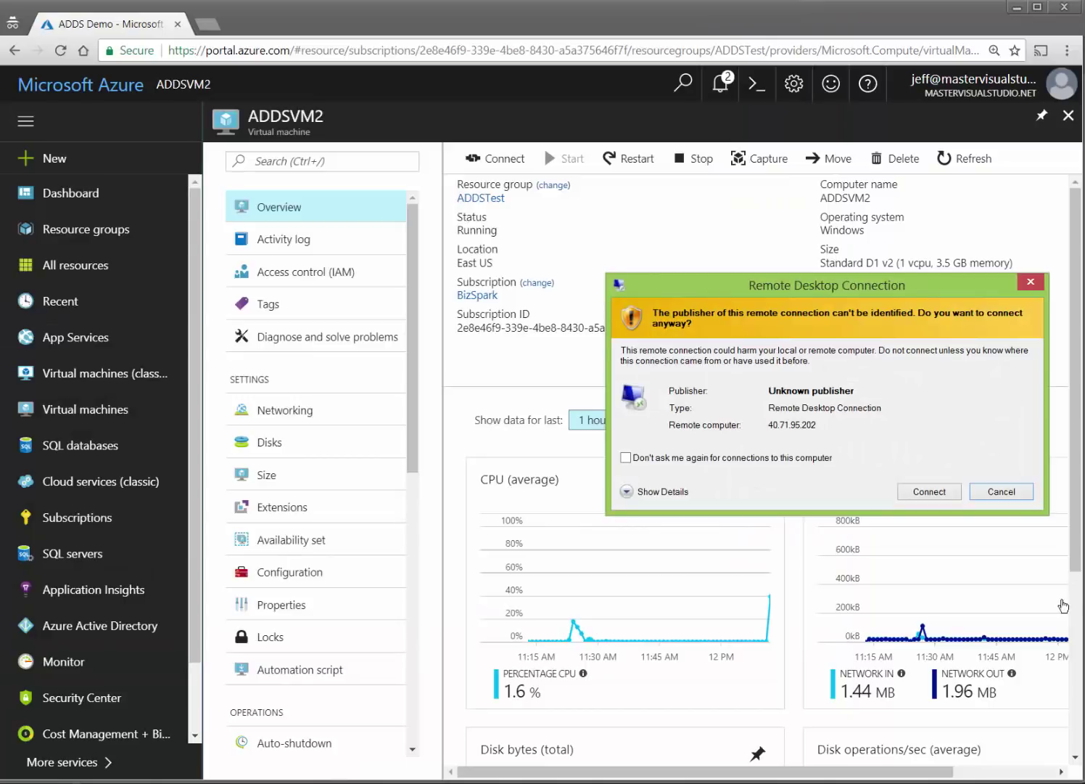
Start a new RDP connection using another account, entering the domain user@domain name and password.
left_click(929, 491)
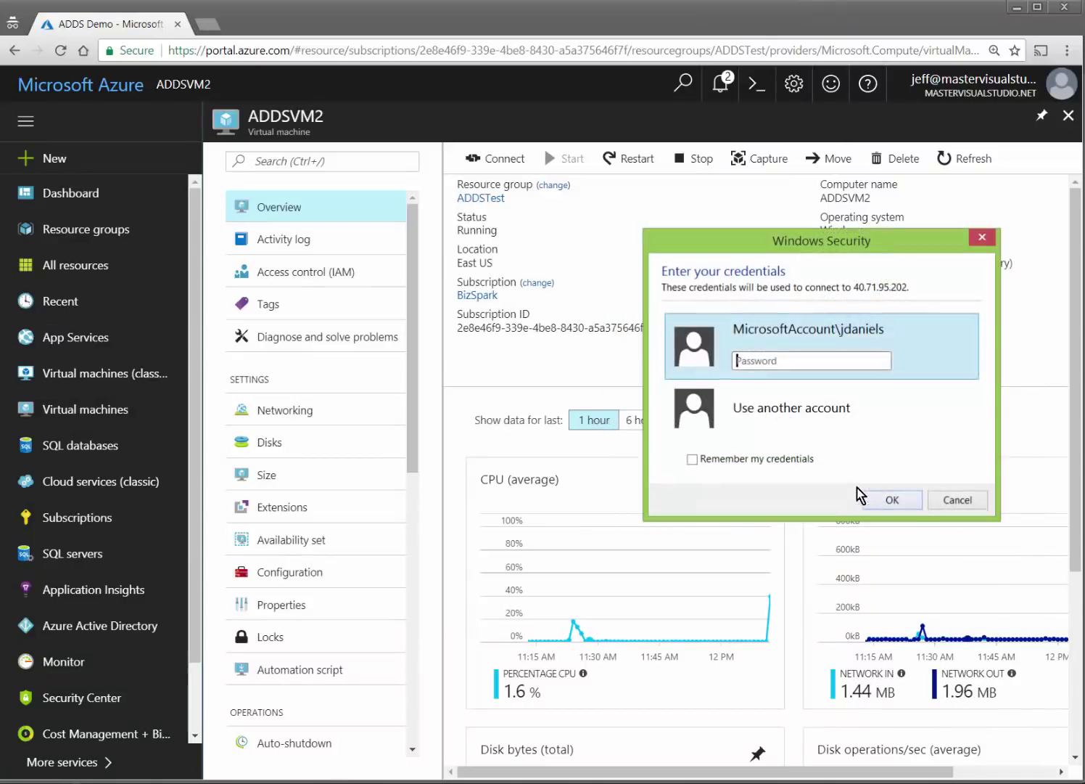
left_click(822, 428)
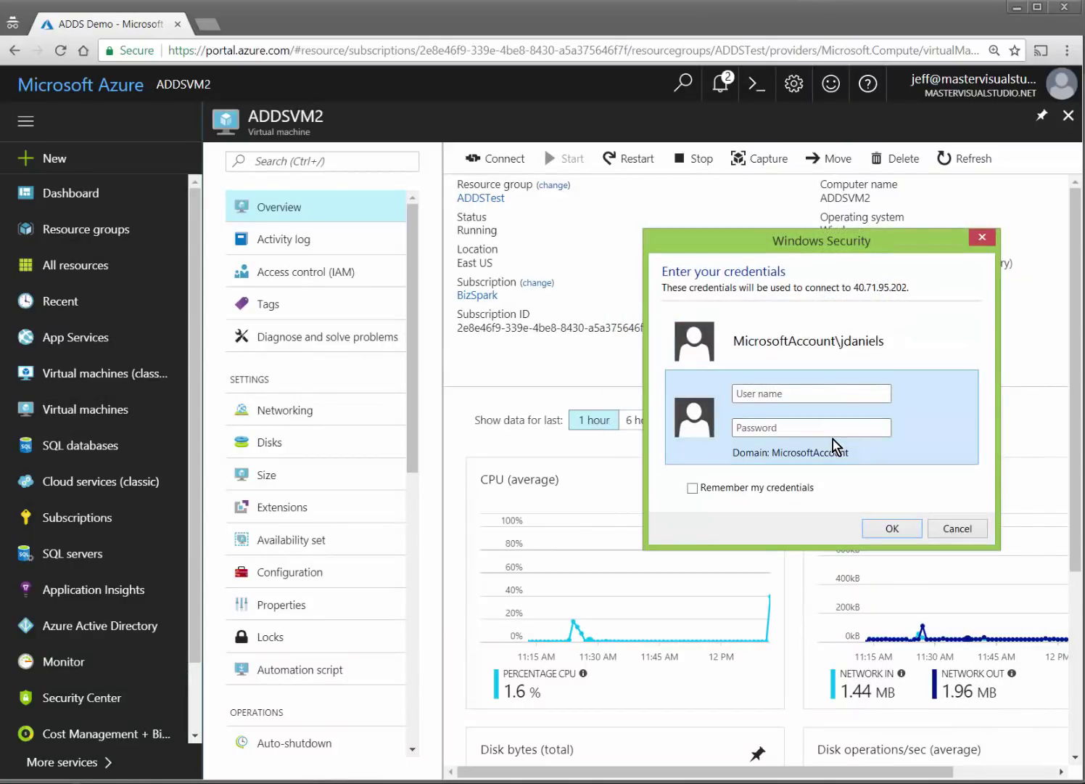
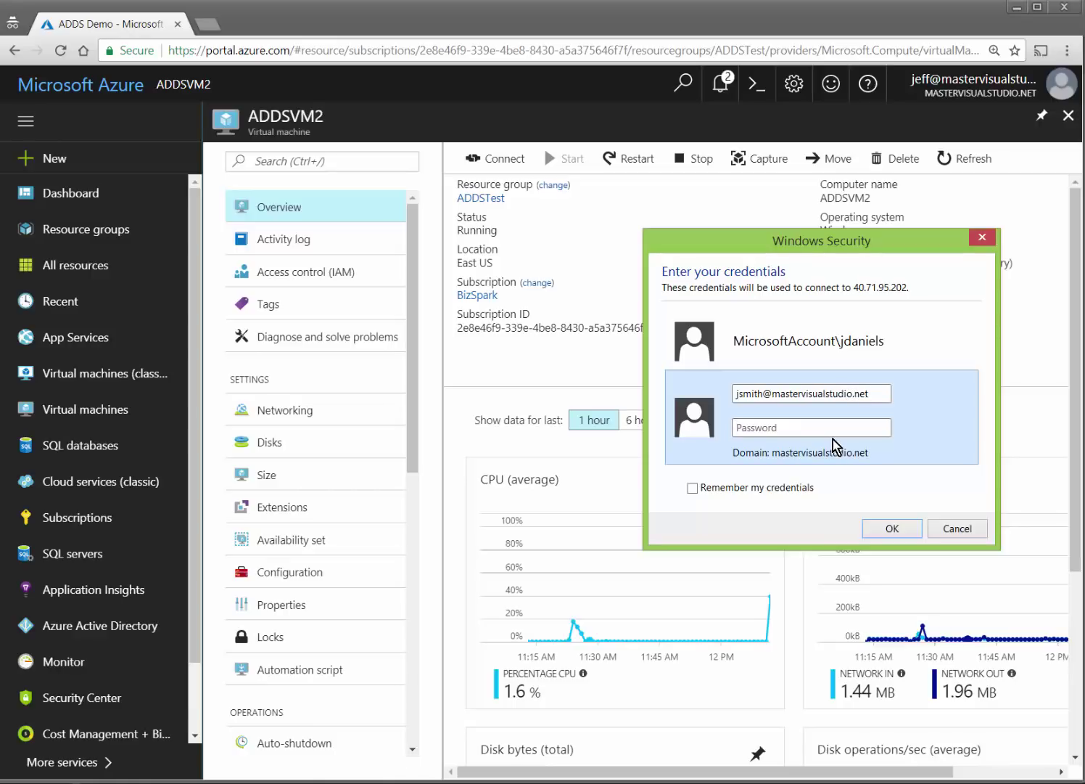
key("Tab")
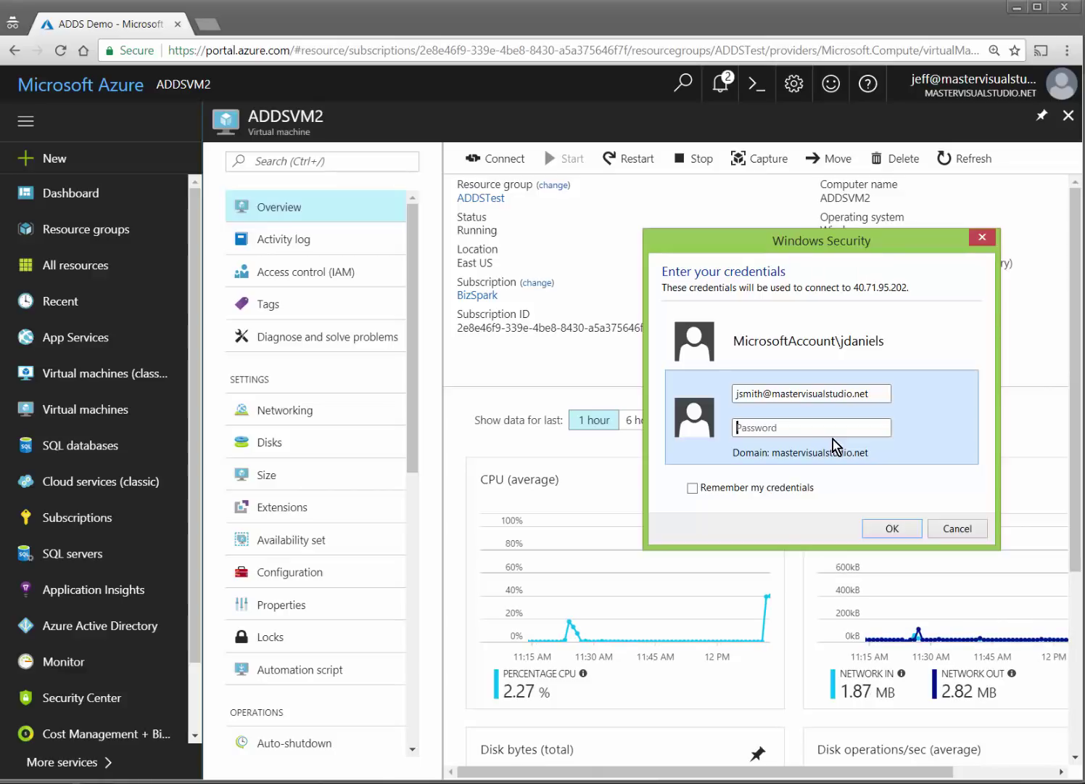
type("••••••••••••")
key("Return")
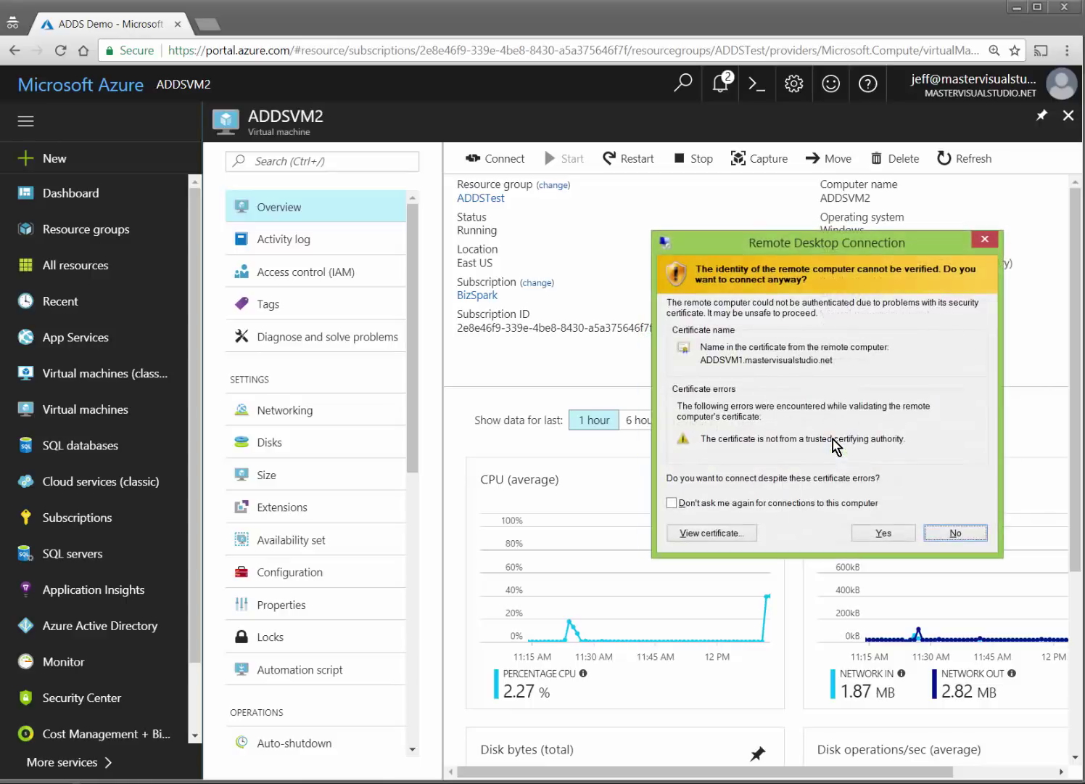
Accept the certificate warning, then move the ADDSVM1 Remote Desktop window top-left and enlarge it.
left_click(877, 530)
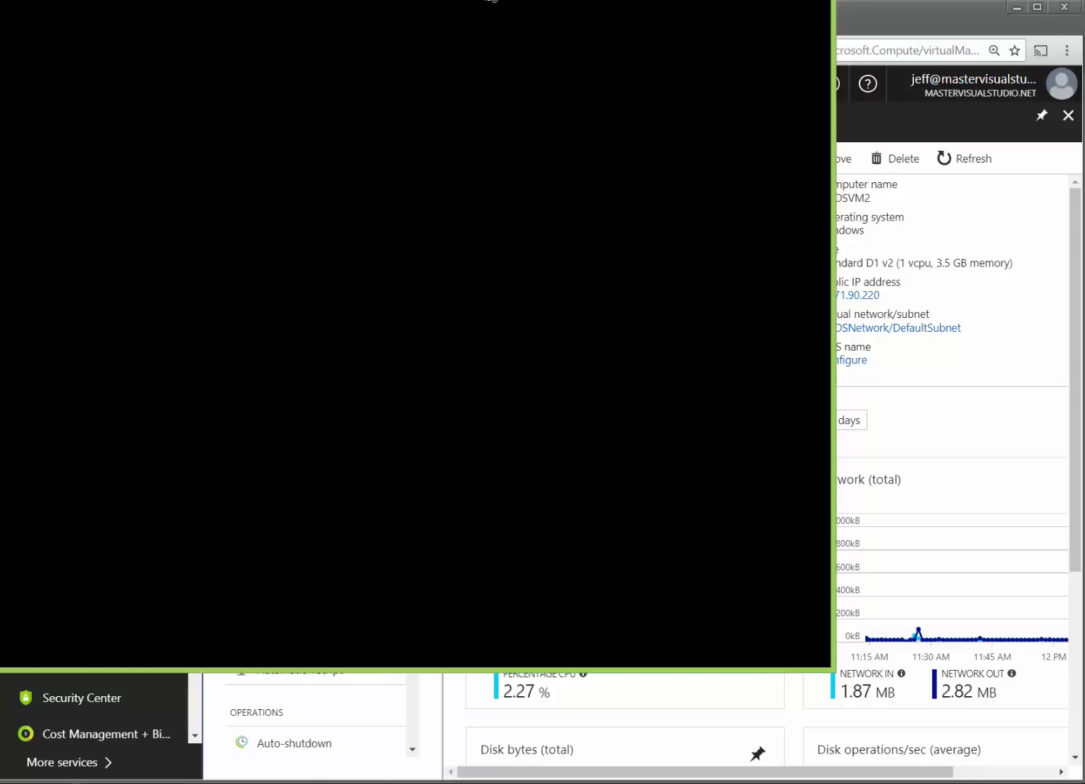
left_click_drag(491, 2, 285, 53)
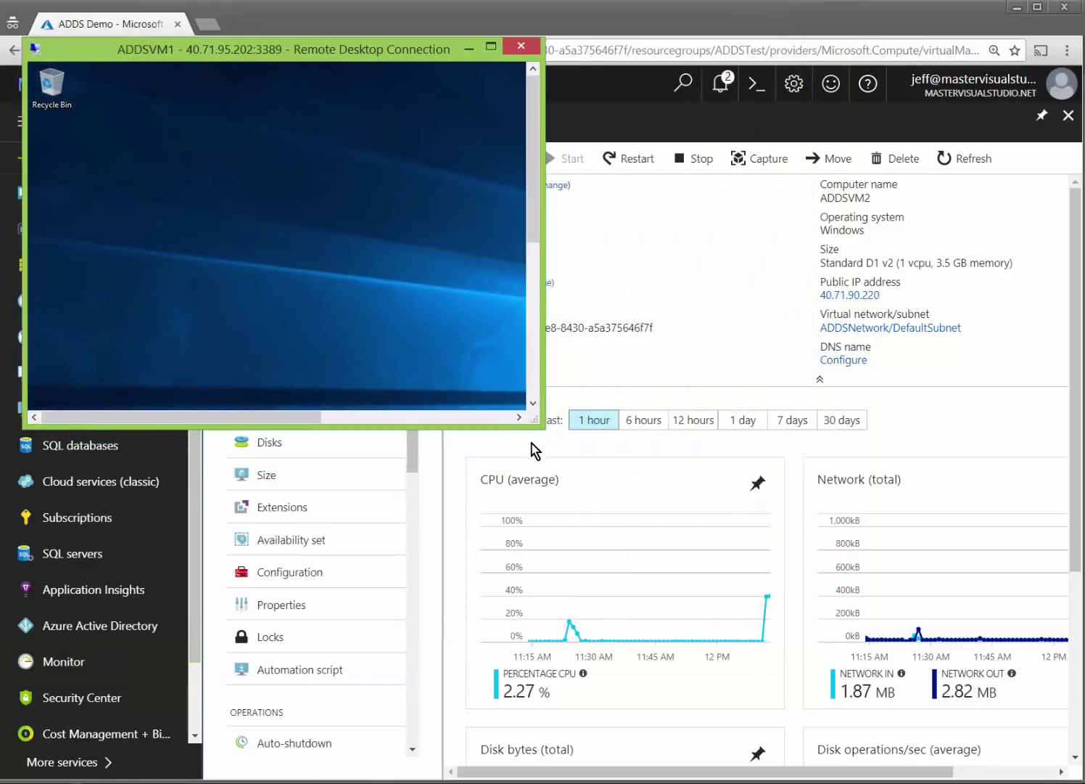
left_click_drag(535, 421, 870, 734)
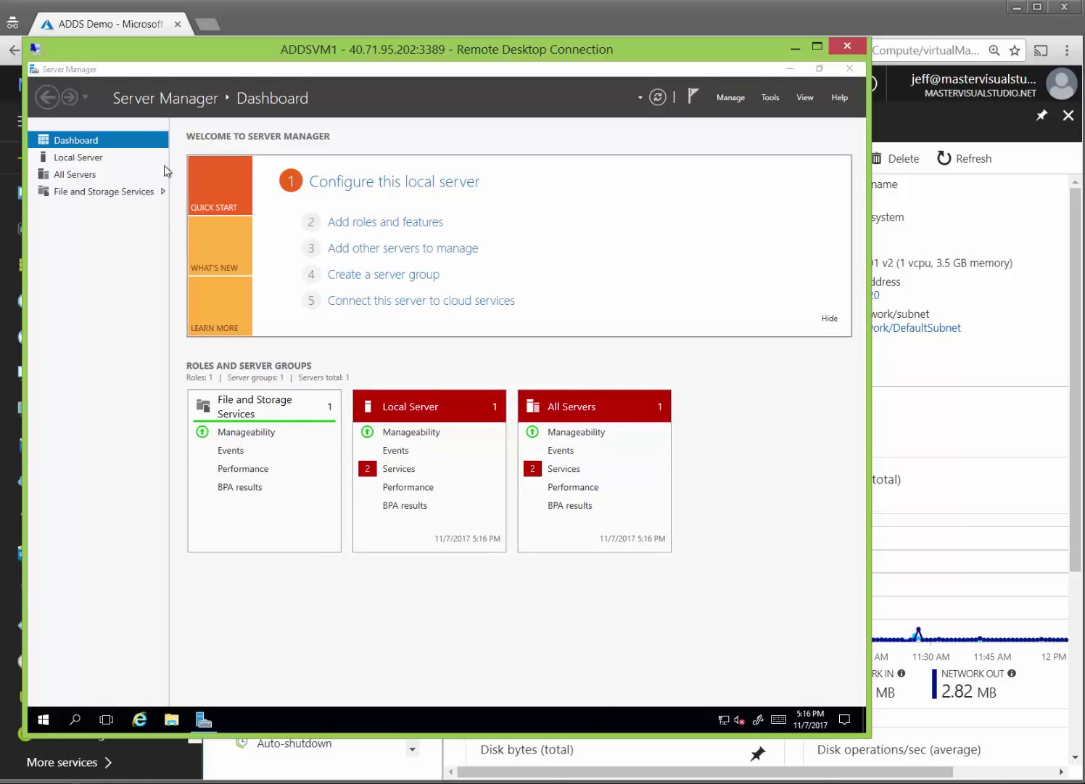
Start the Add Roles and Features Wizard on this server and advance to the Features page.
left_click(368, 223)
left_click(412, 225)
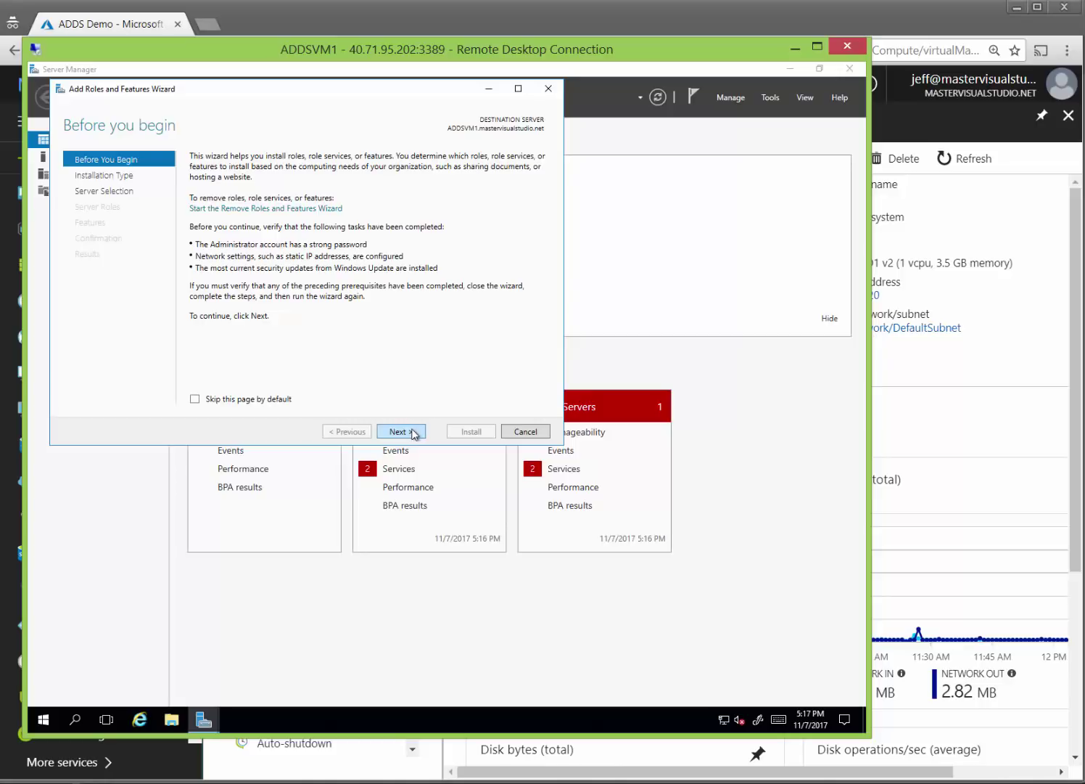
left_click(412, 432)
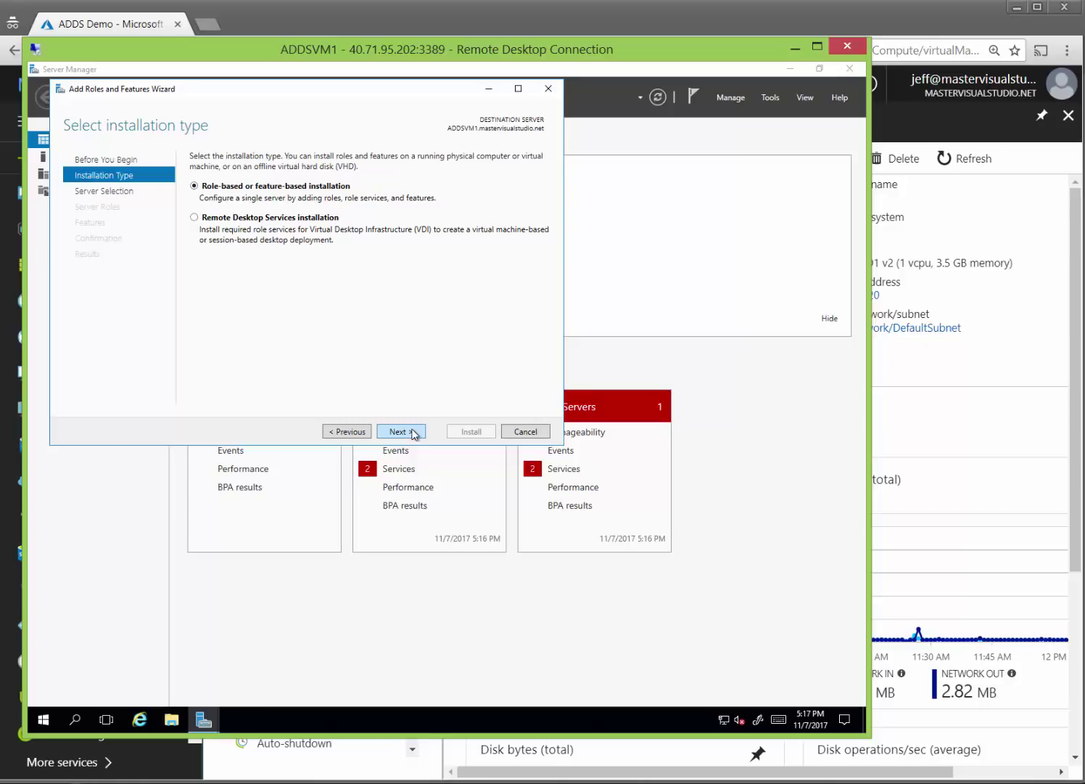
left_click(412, 432)
left_click(412, 432)
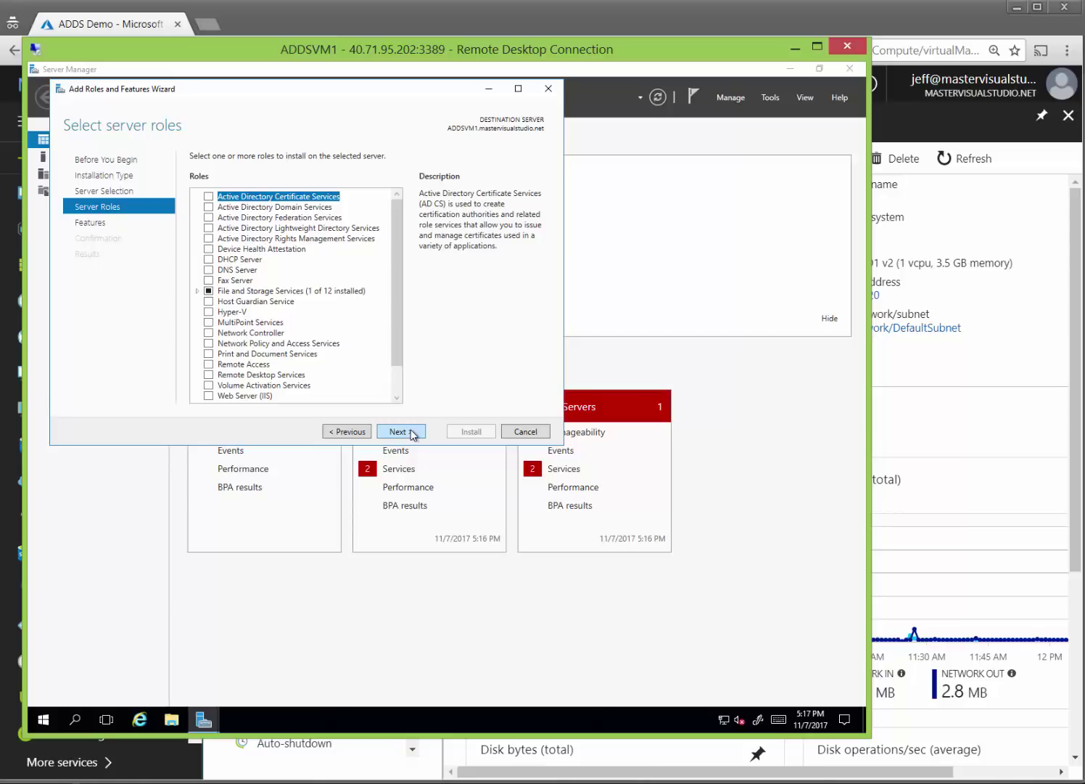
left_click(411, 432)
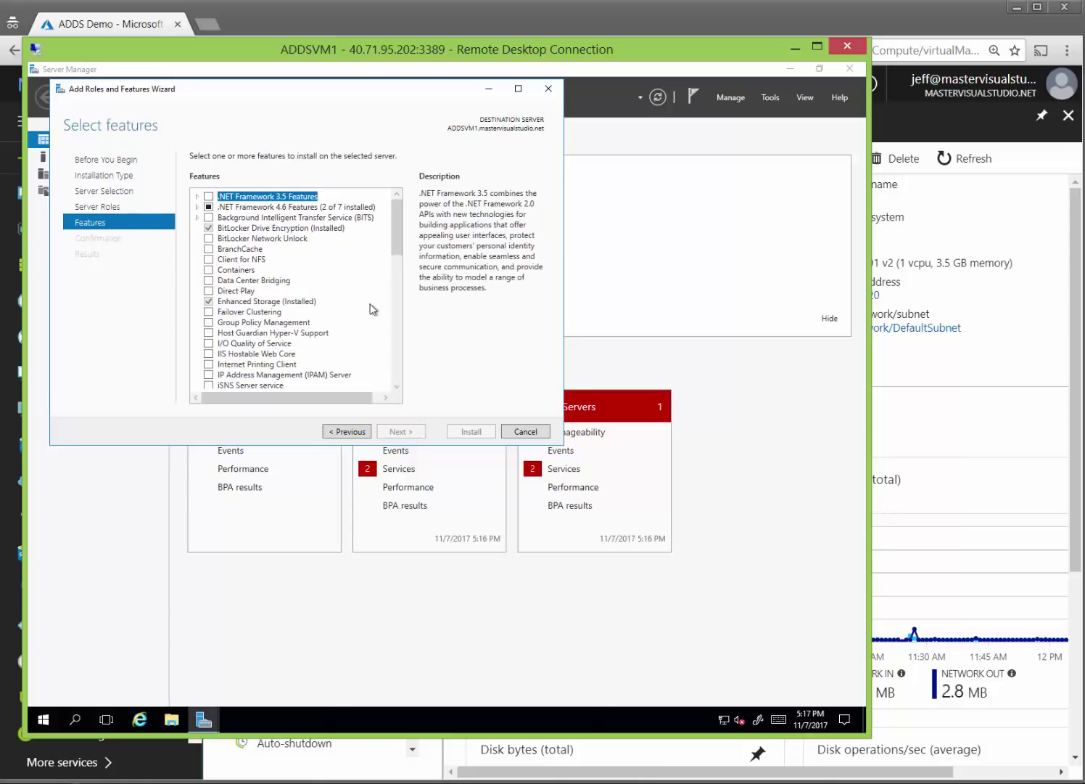
Install AD DS and AD LDS Tools under Remote Server Administration Tools, then close the wizard.
left_click_drag(399, 252, 395, 331)
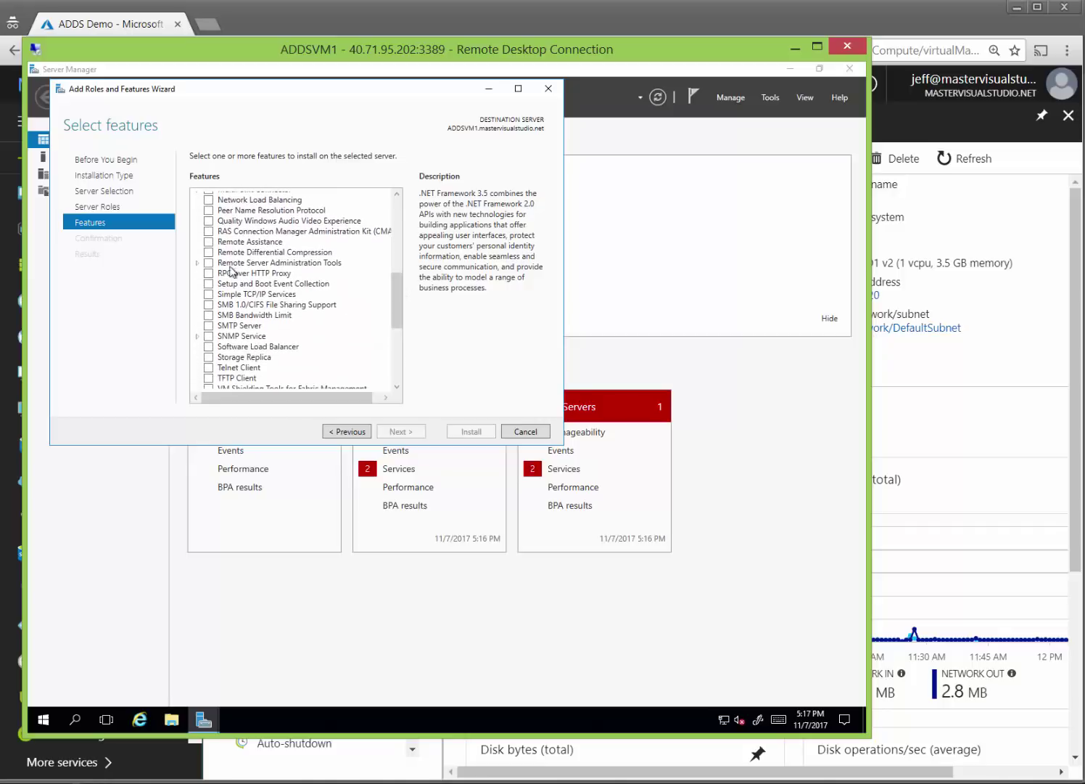
left_click(198, 265)
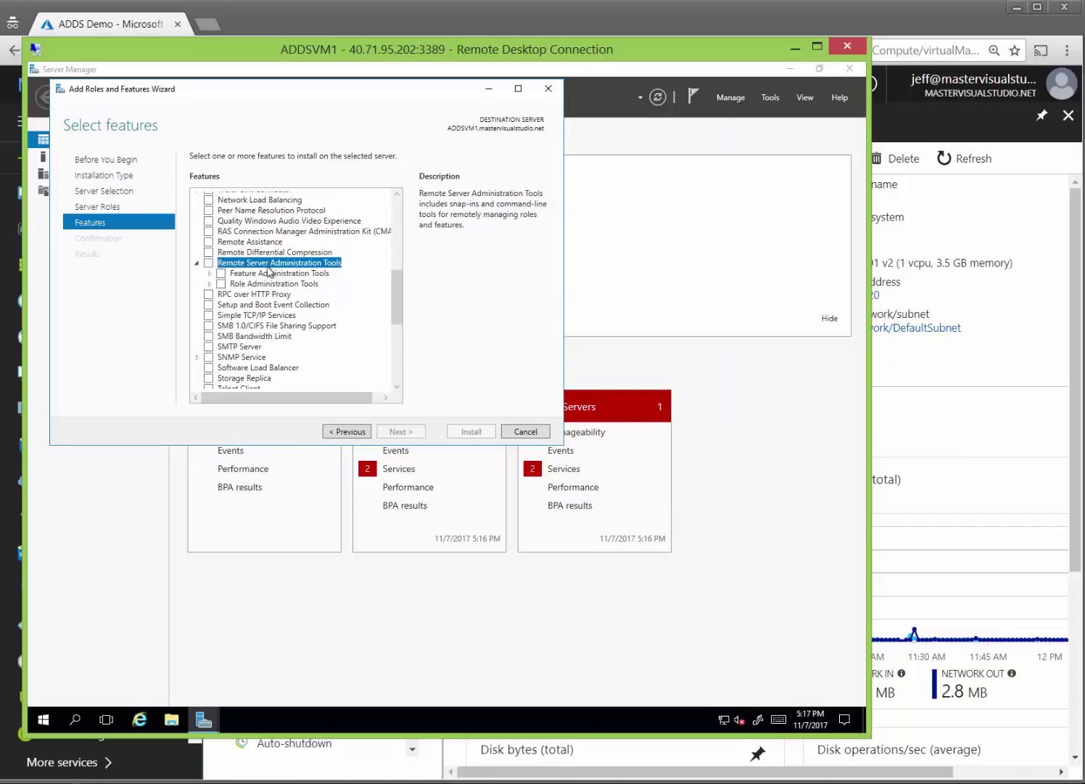
left_click(211, 284)
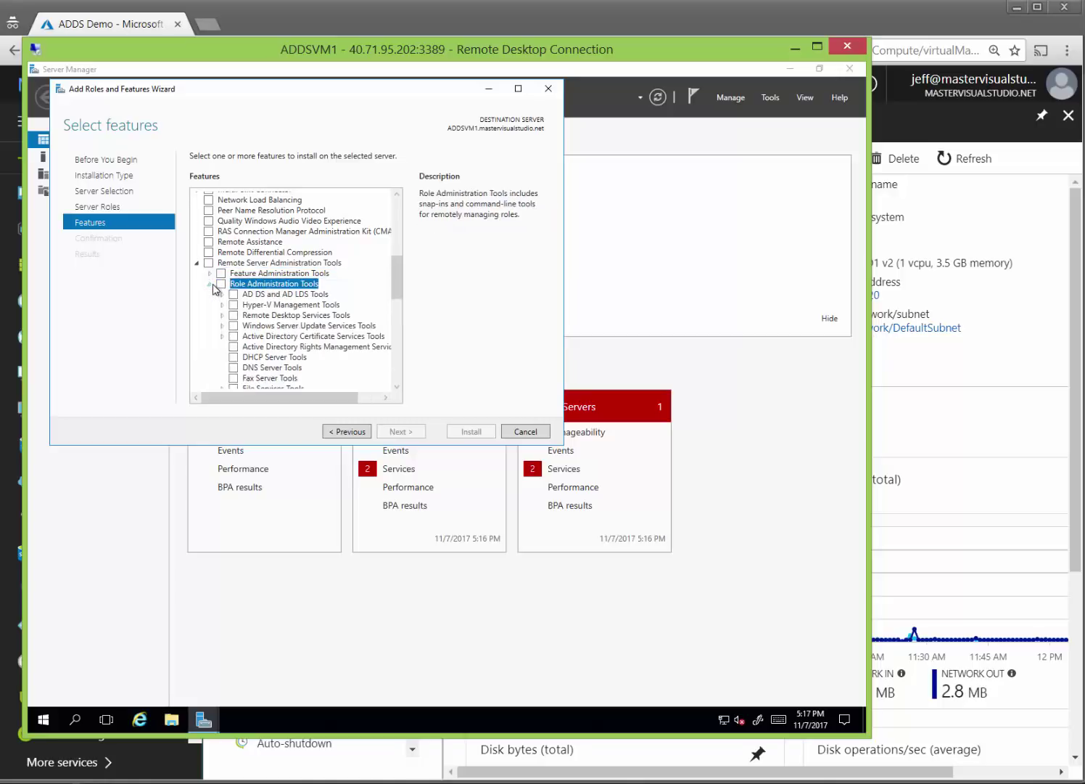
left_click(234, 295)
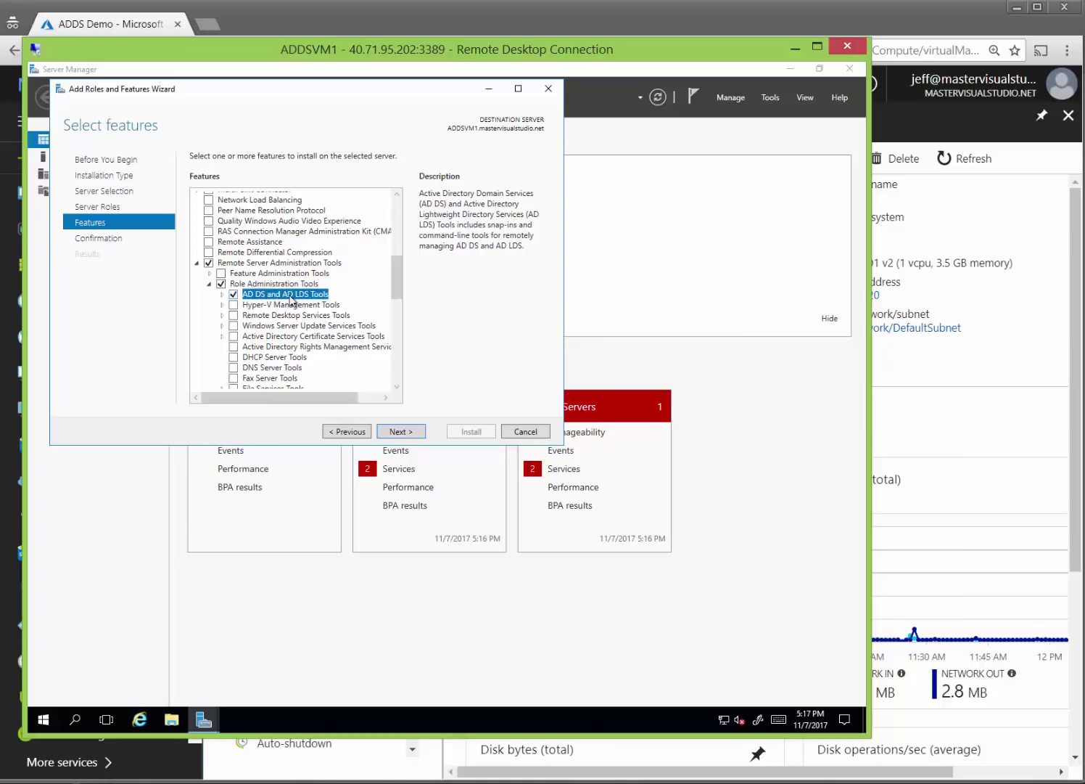
left_click(401, 433)
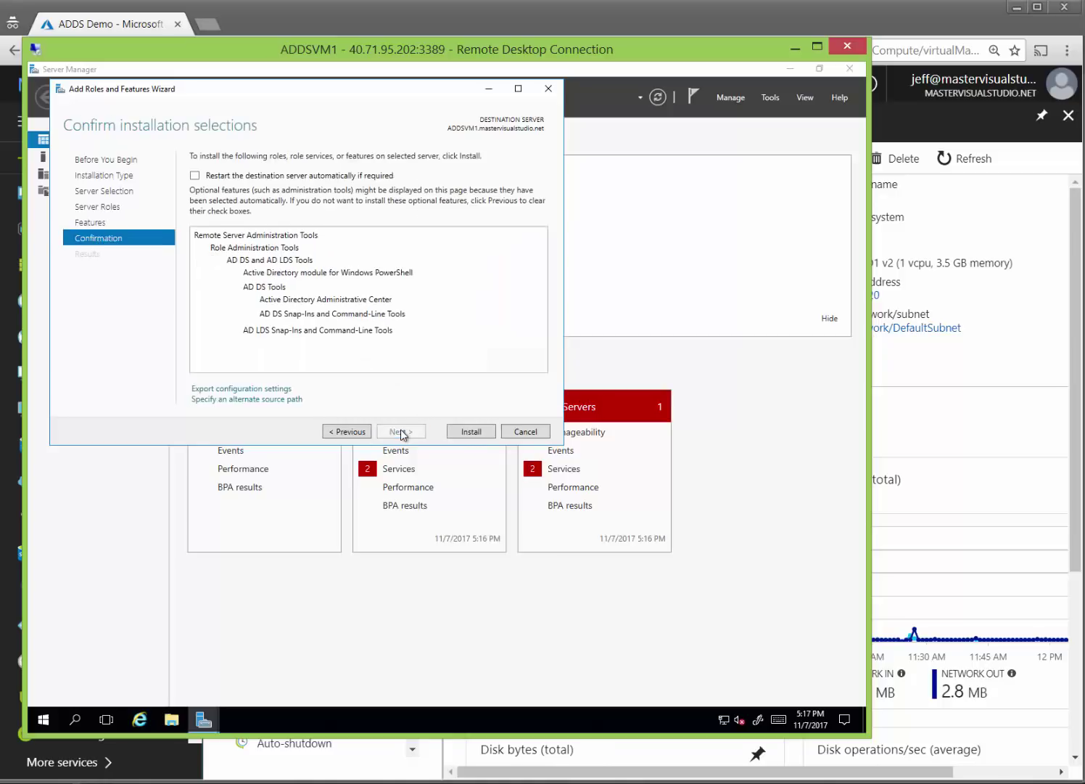
left_click(473, 432)
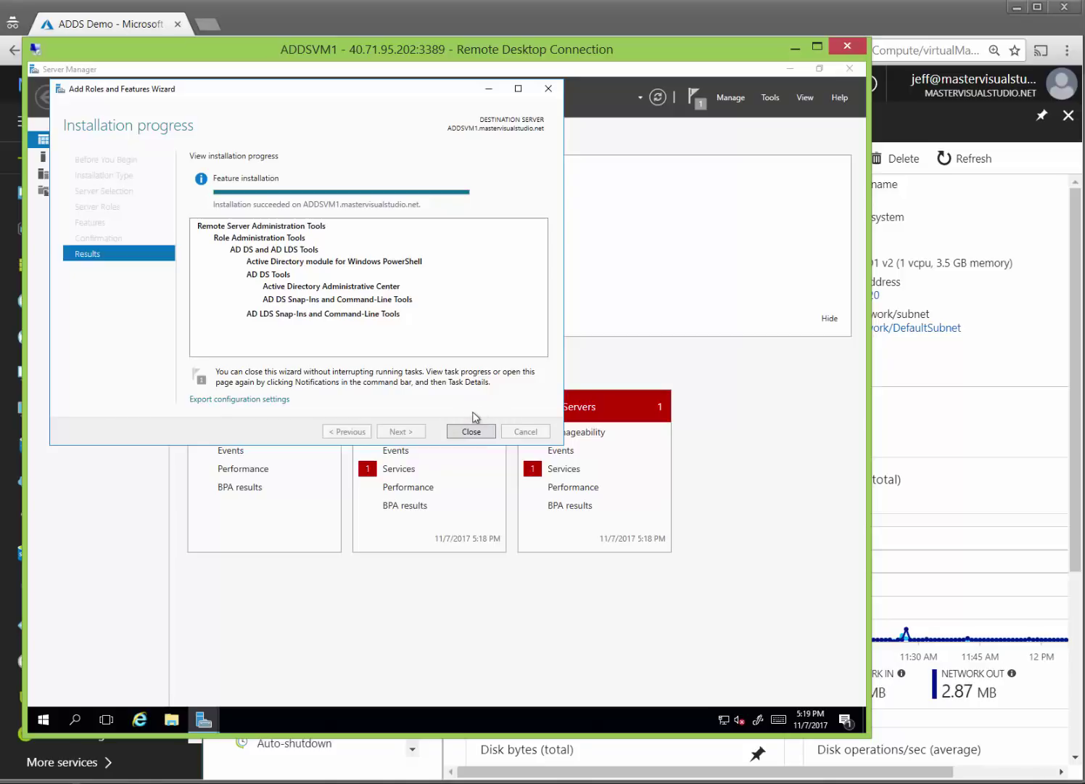
left_click(471, 432)
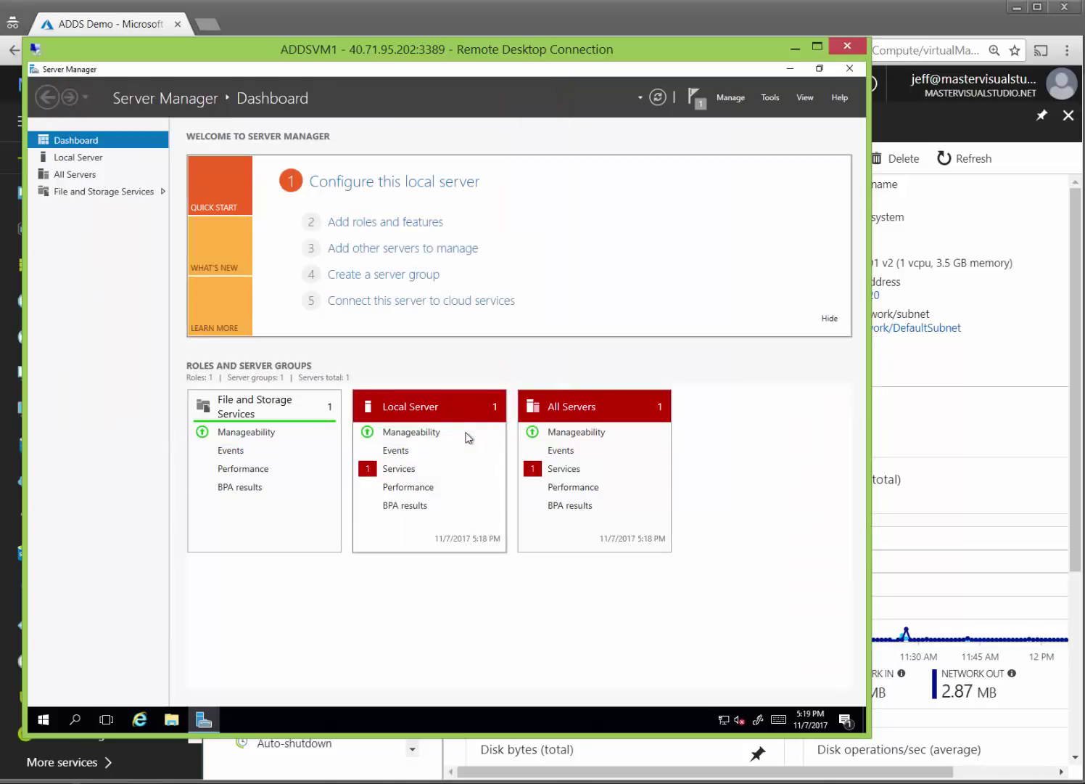
Launch Active Directory Users and Computers from Tools, after briefly opening Active Directory Administrative Center.
left_click(771, 102)
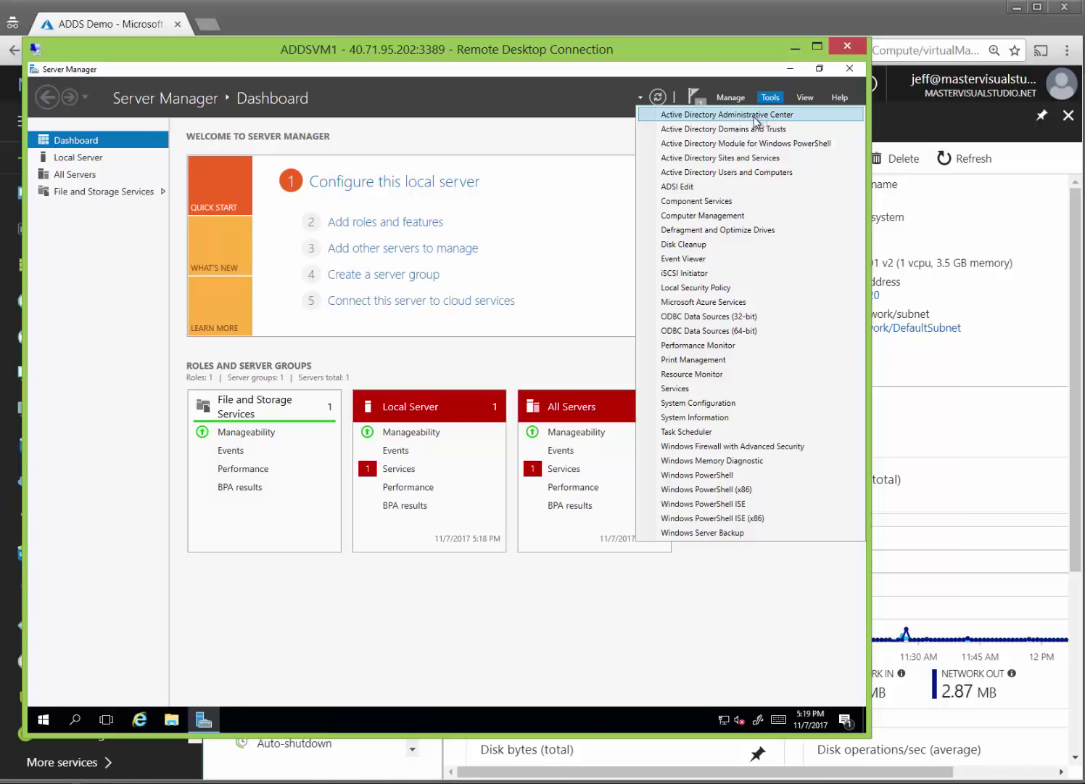
left_click(755, 119)
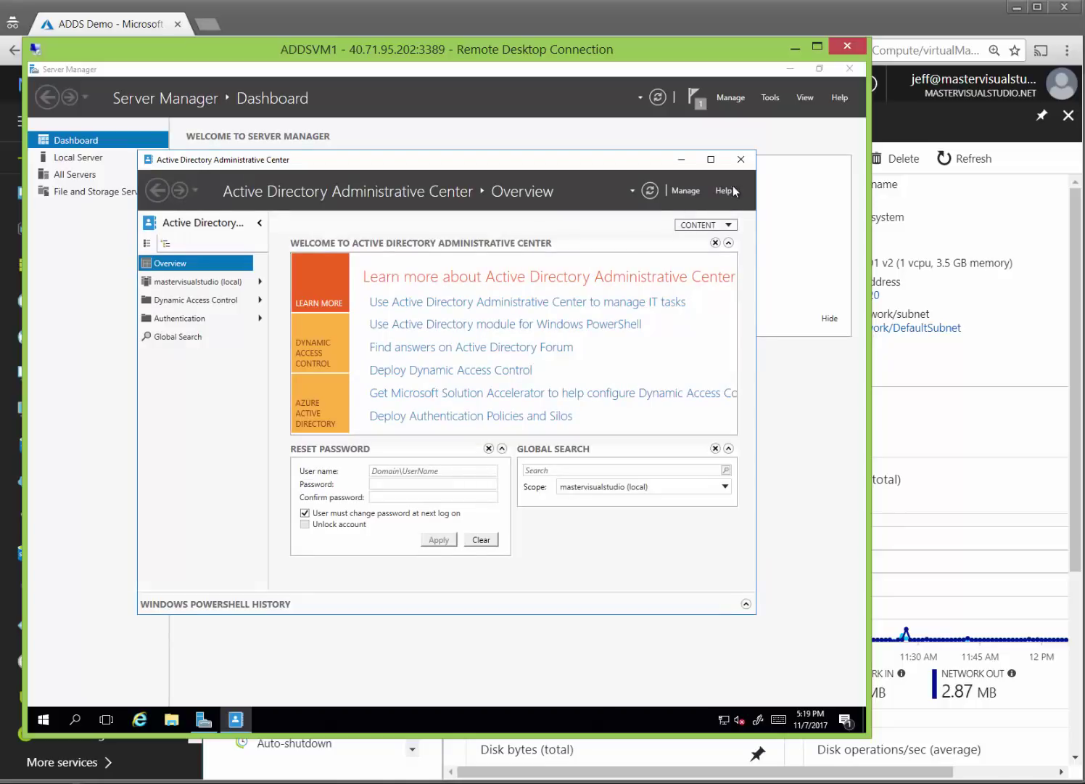
left_click(741, 159)
left_click(771, 97)
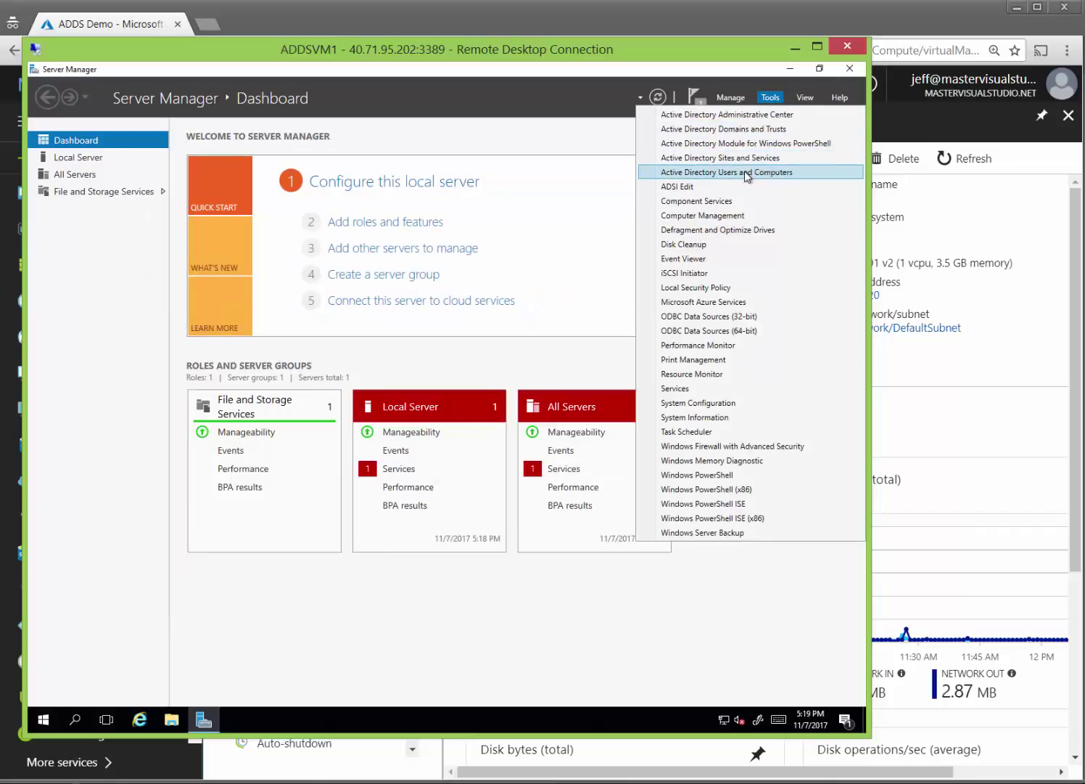
left_click(747, 173)
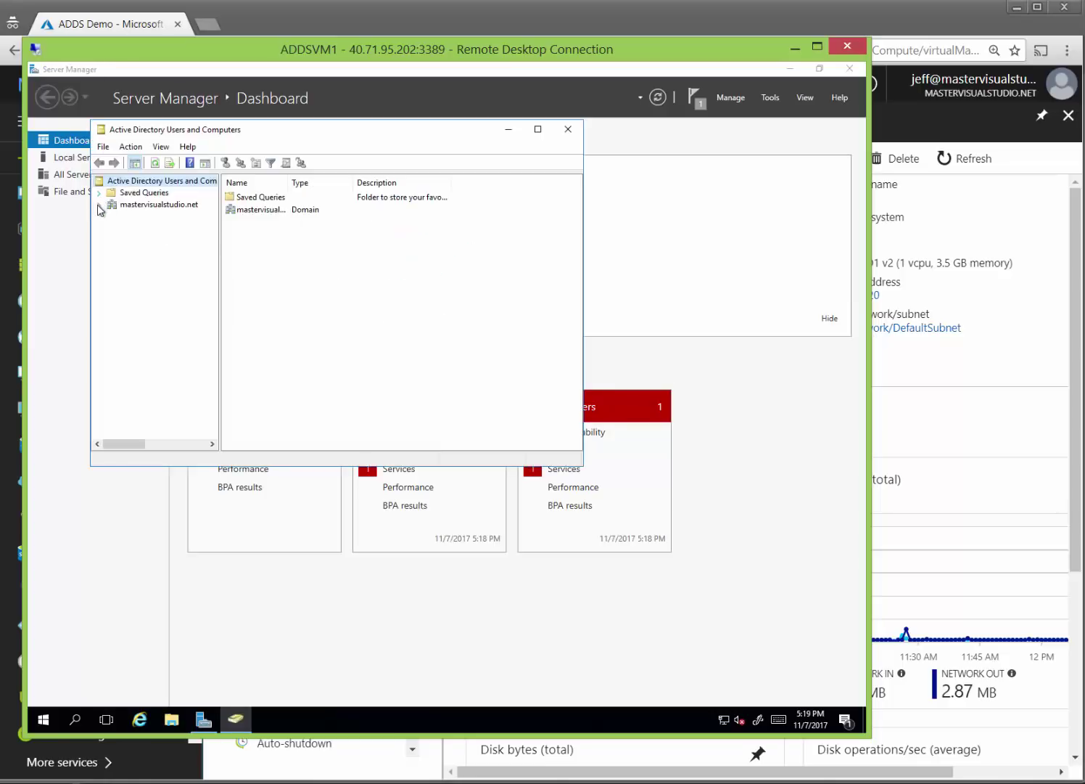
Expand mastervisualstudio.net, open AADDC Users and widen the Name column to show full user names.
left_click(98, 205)
left_click(145, 228)
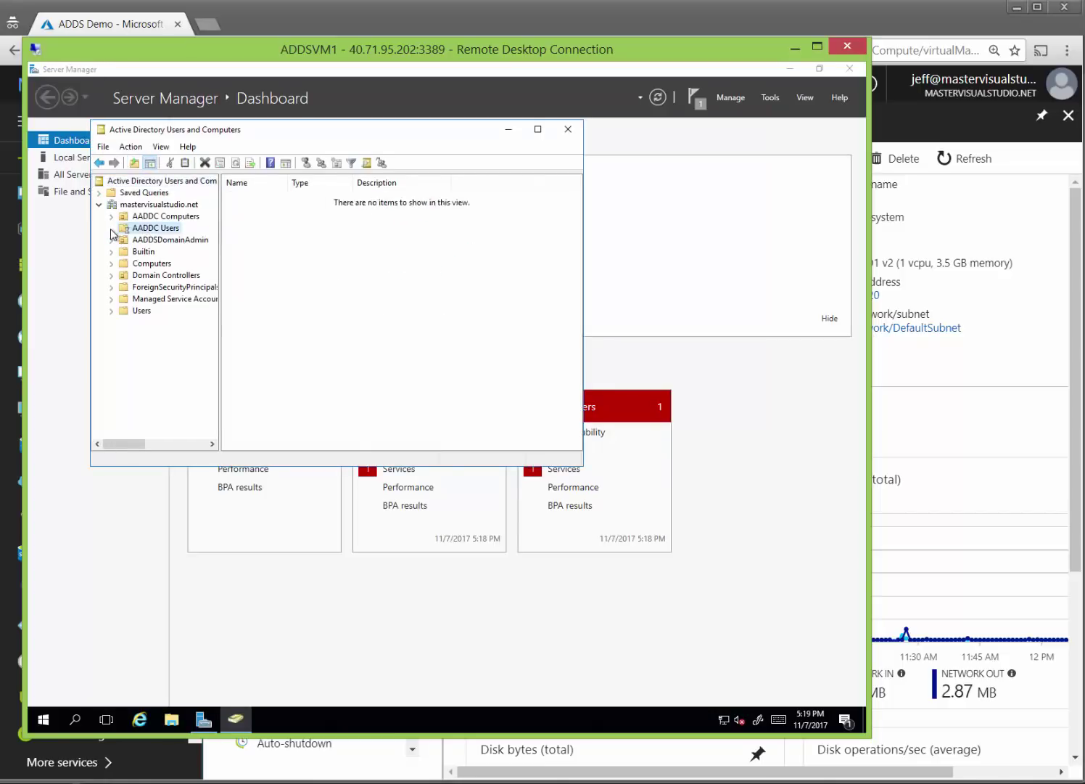
left_click(261, 222)
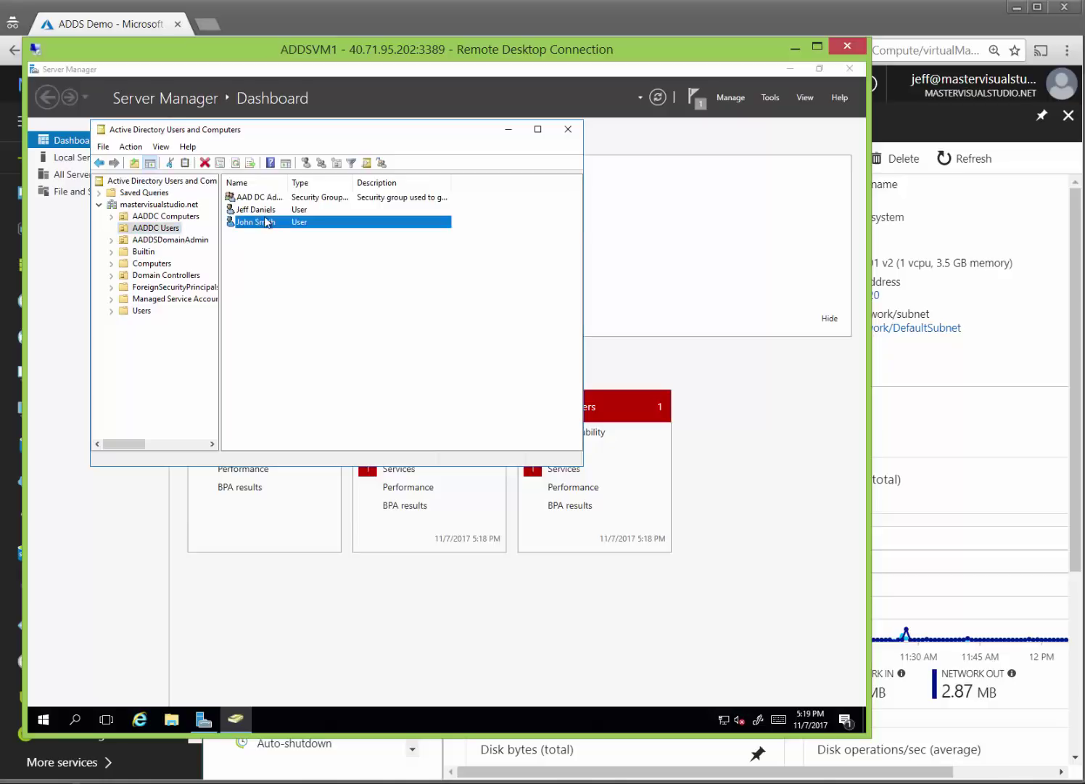
left_click(269, 212)
left_click_drag(290, 182, 330, 183)
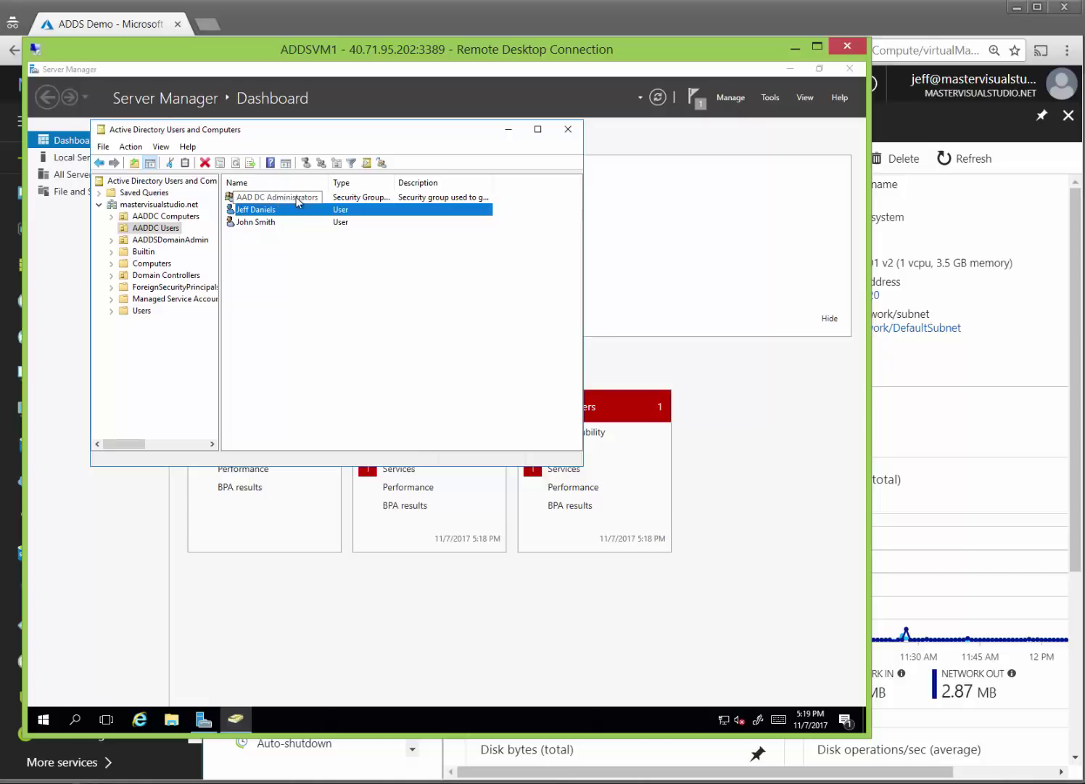
Dismiss the AADDC Users context menu and bring the Azure portal window forward.
right_click(294, 241)
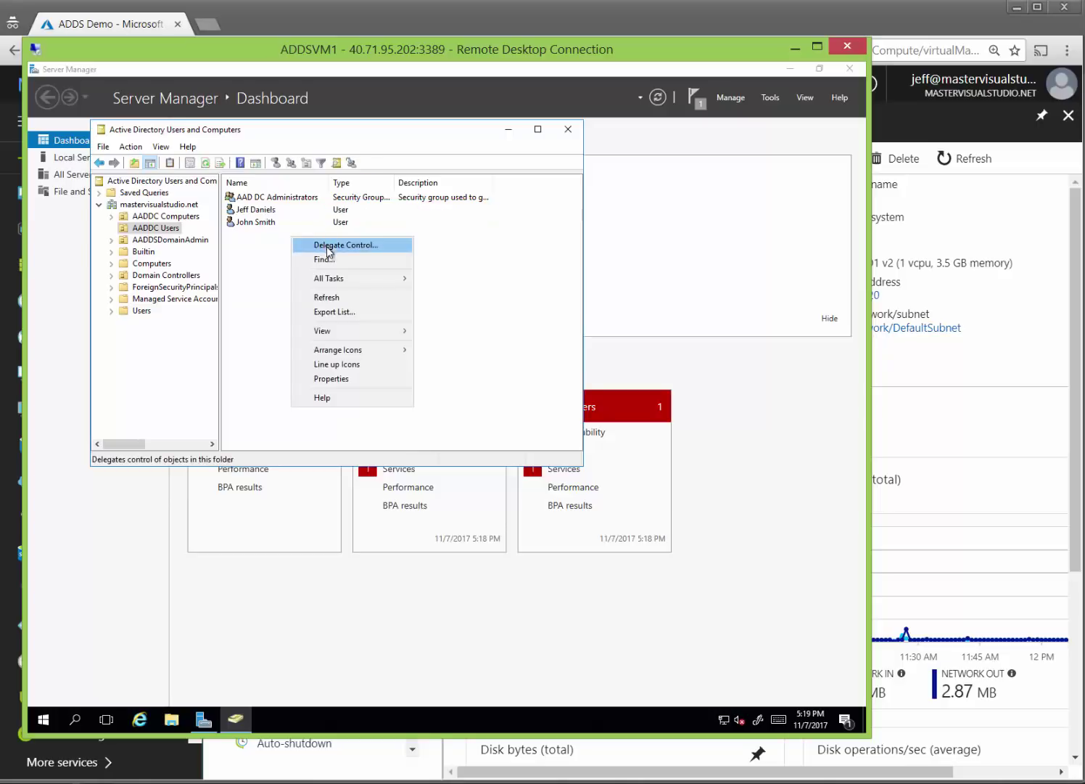
mouse_move(330, 283)
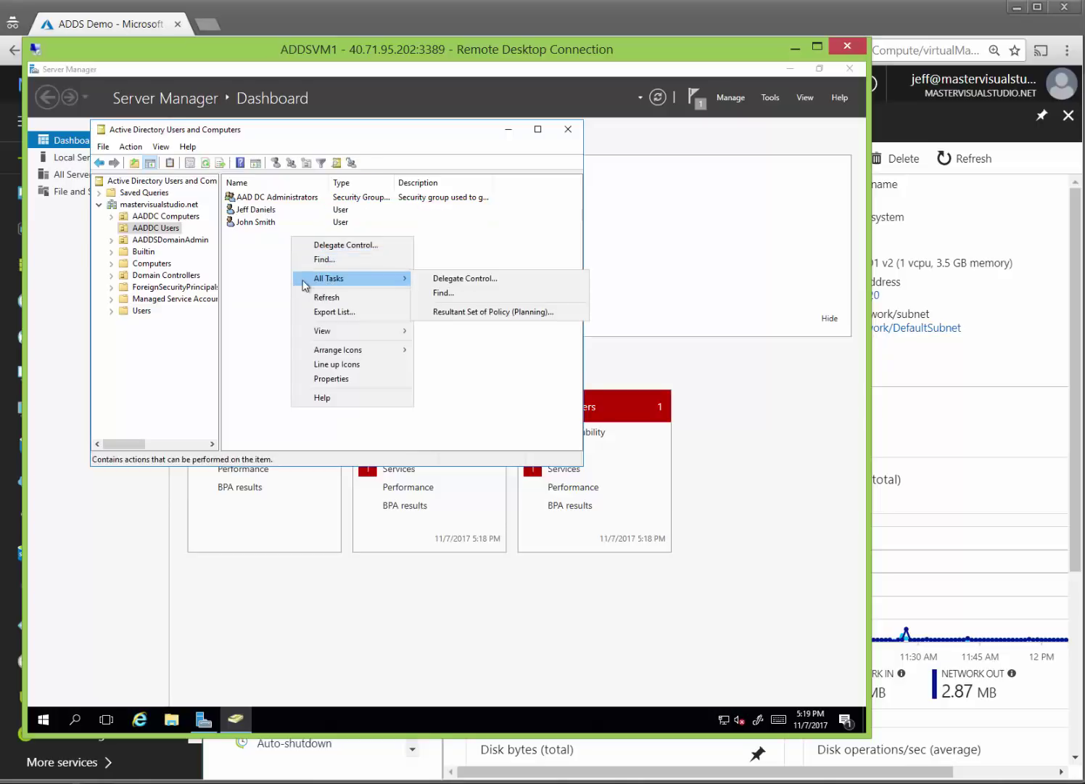
left_click(270, 283)
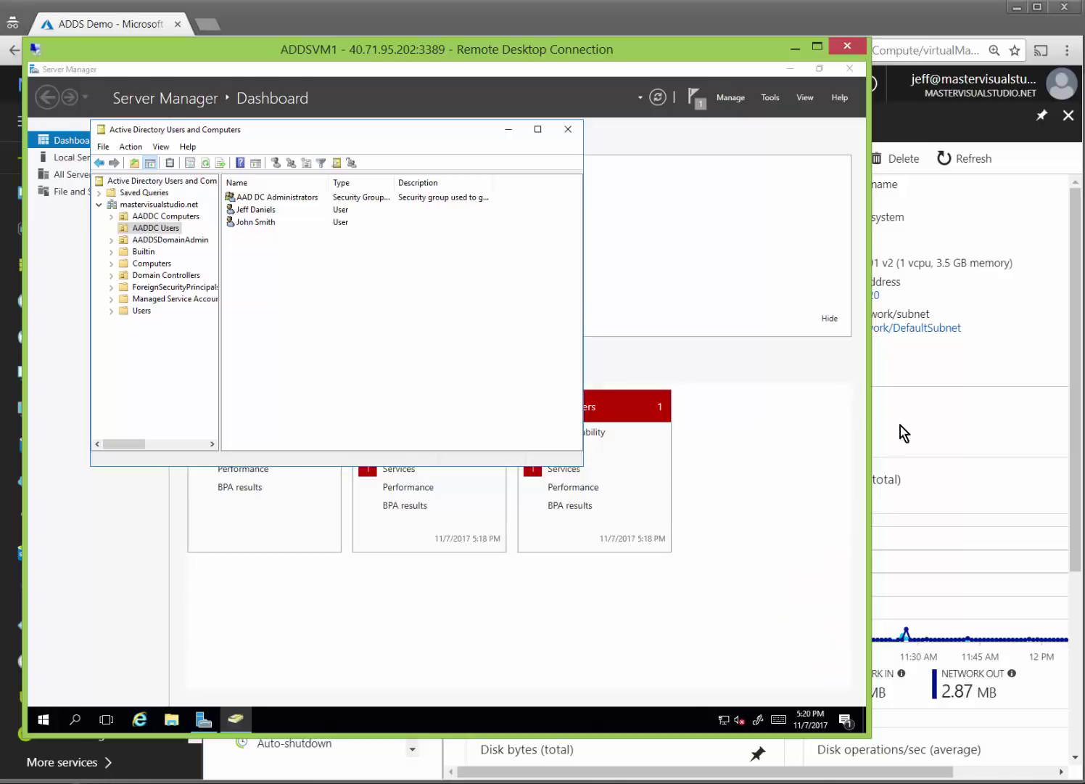
left_click(953, 429)
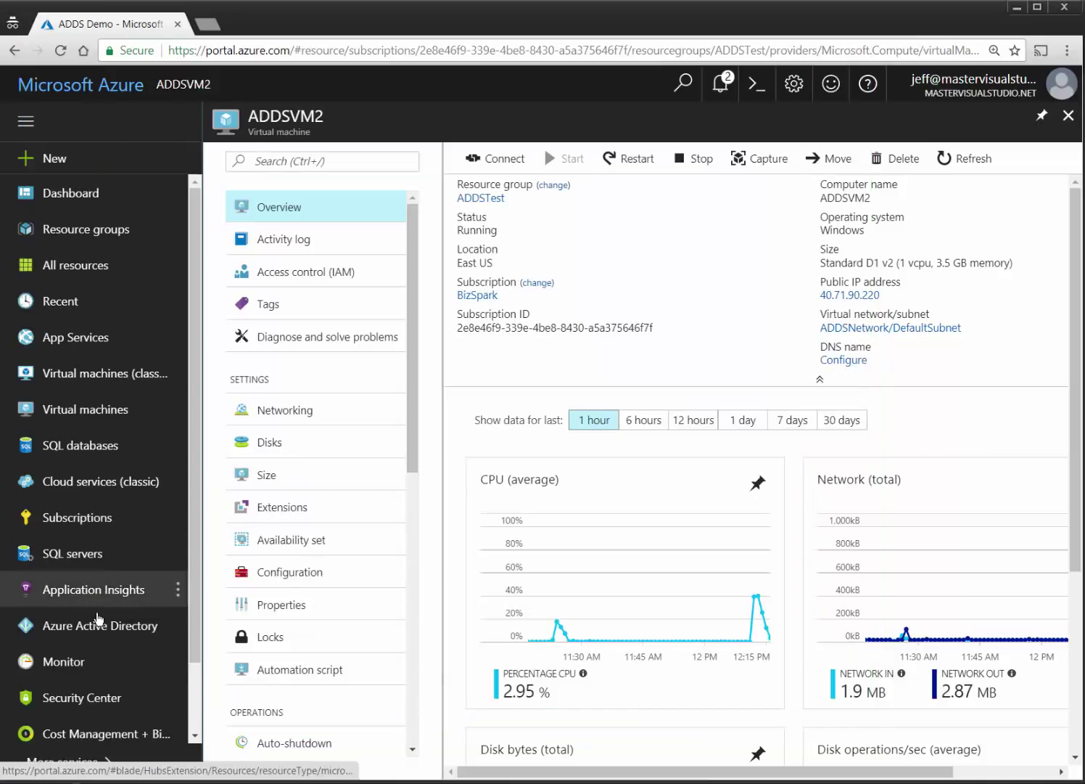
View the mastervisualstudio.net Azure Active Directory overview, then switch back to ADDSVM1's remote session.
left_click(148, 626)
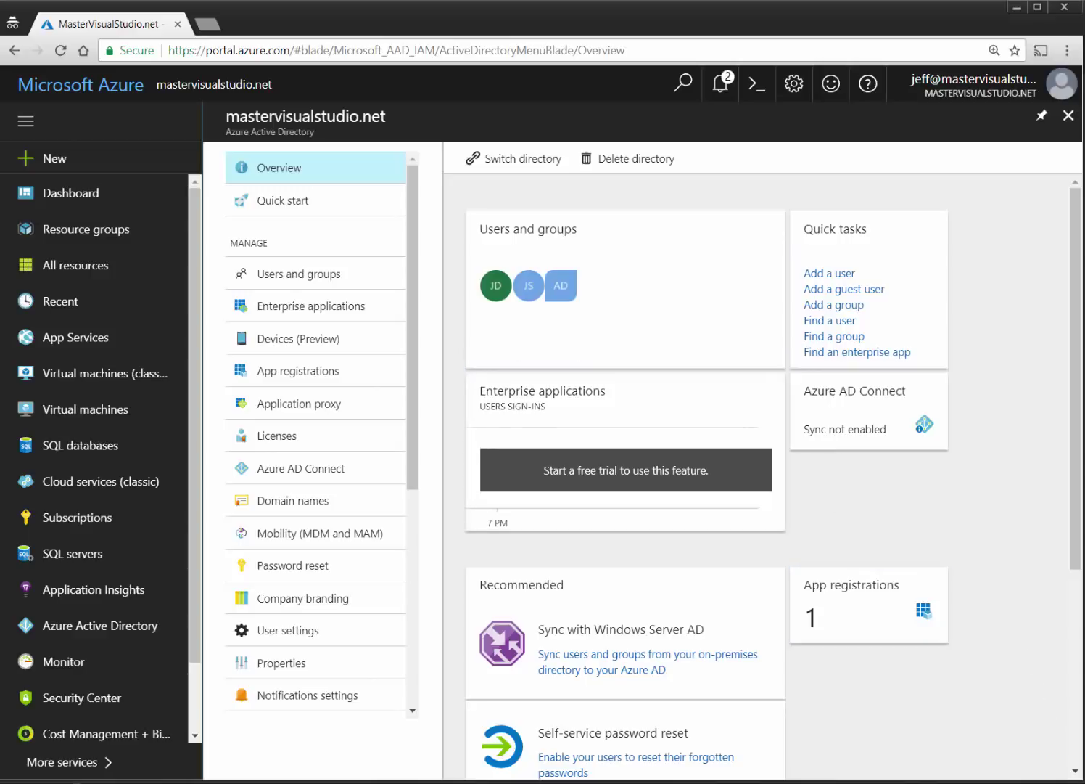
key("alt+Tab")
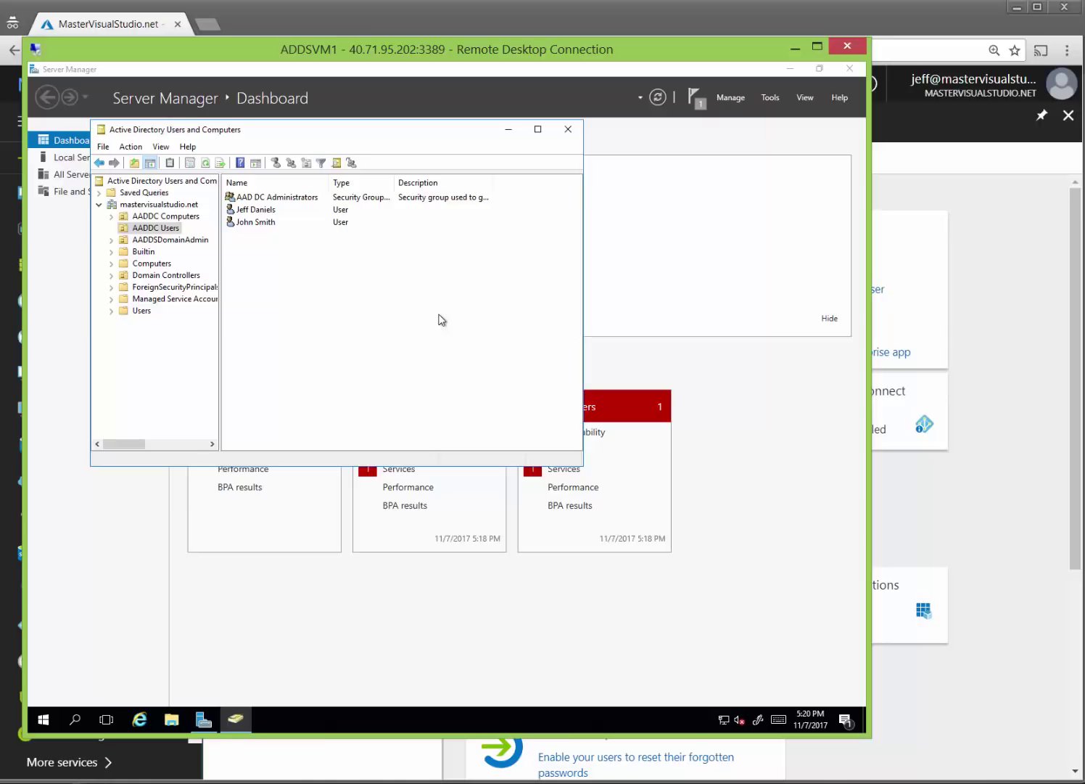
Check that ADDSVM1 and ADDSVM2 appear in AADDC Computers, review AADDC Users, and close the tool.
left_click(121, 228)
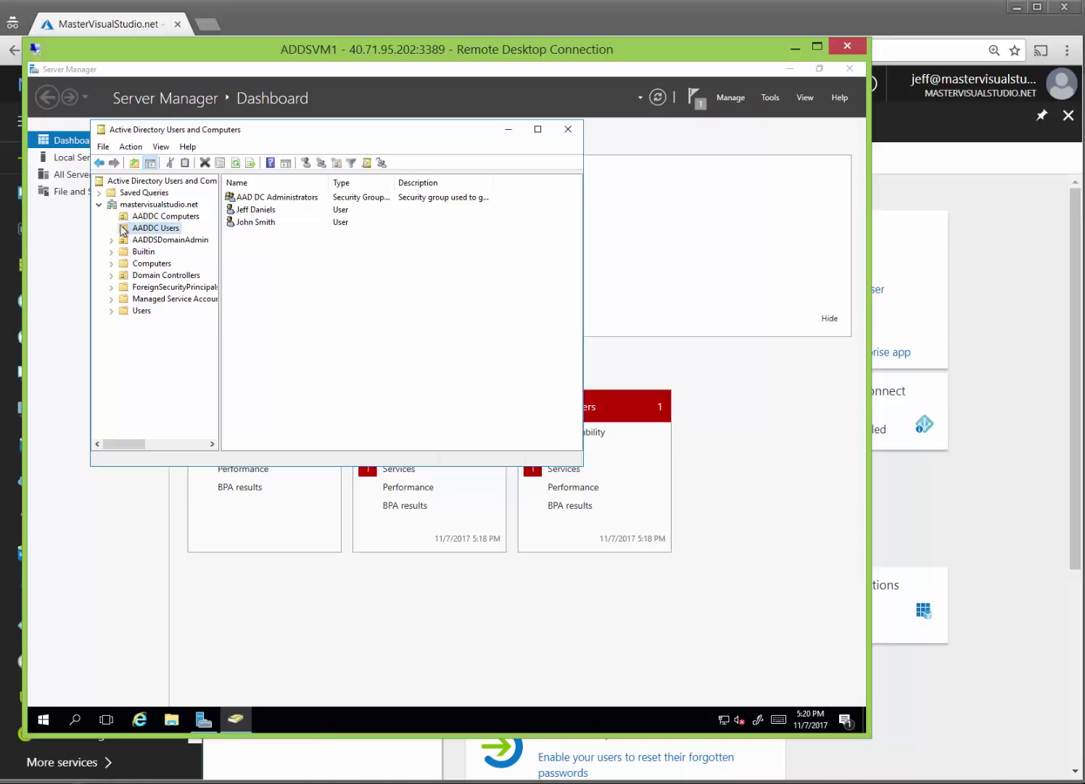
left_click(165, 216)
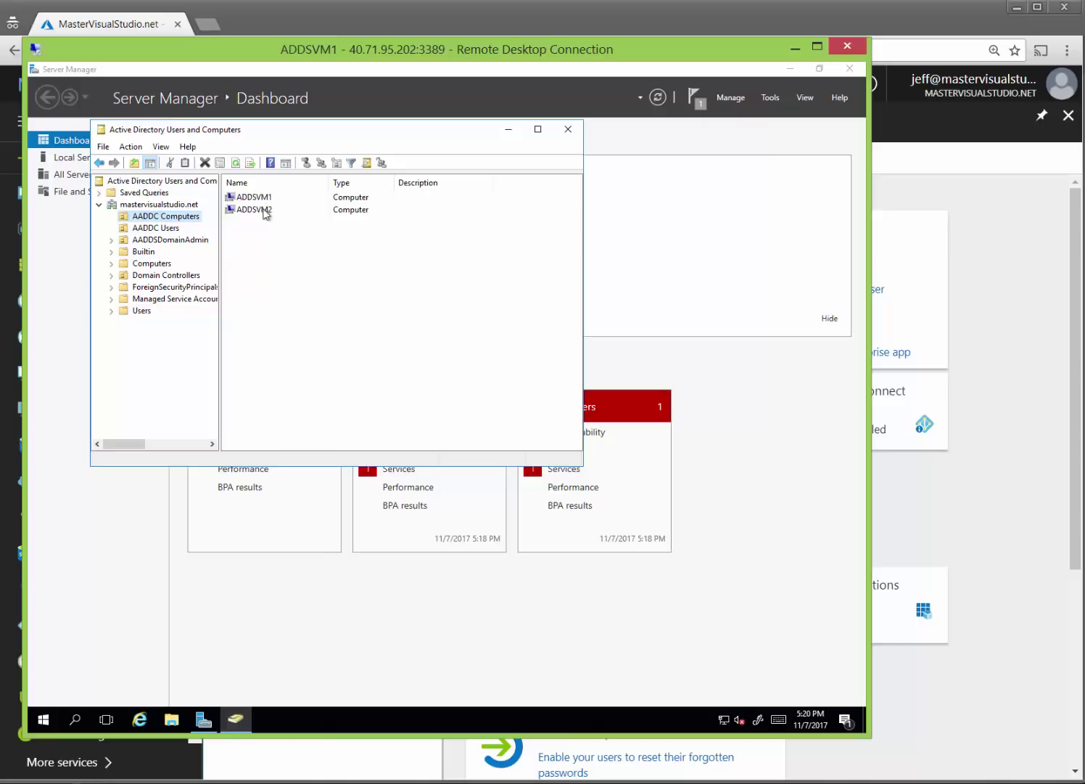
left_click(178, 231)
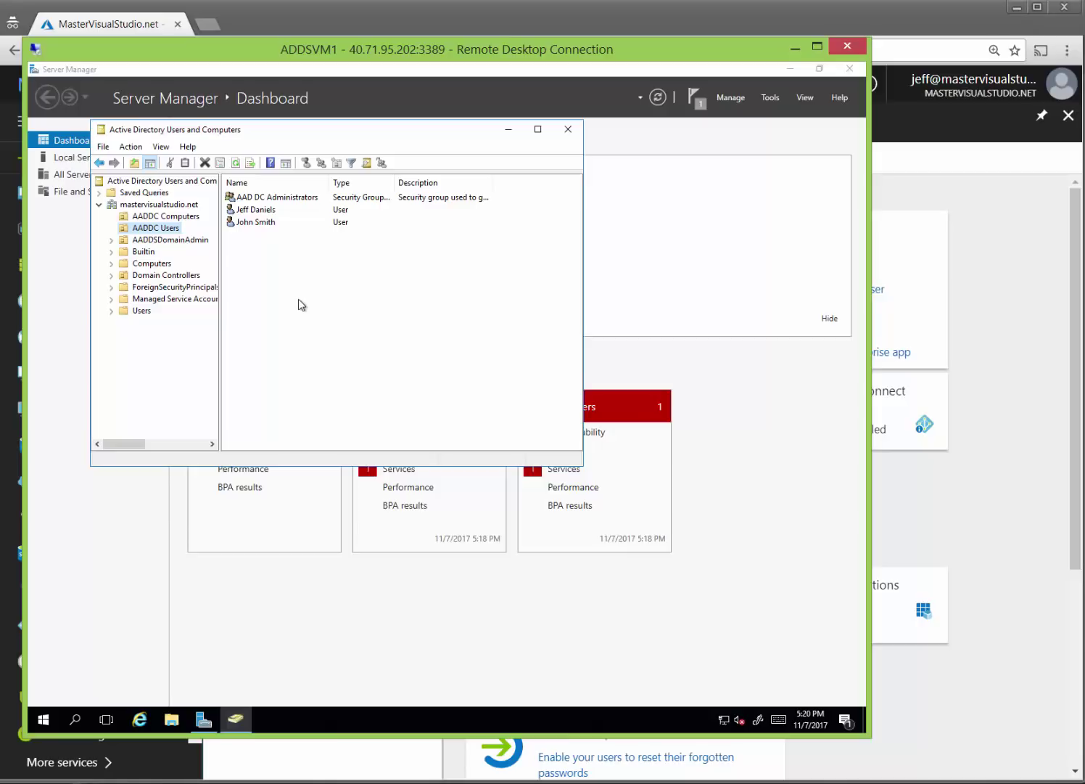
left_click(568, 129)
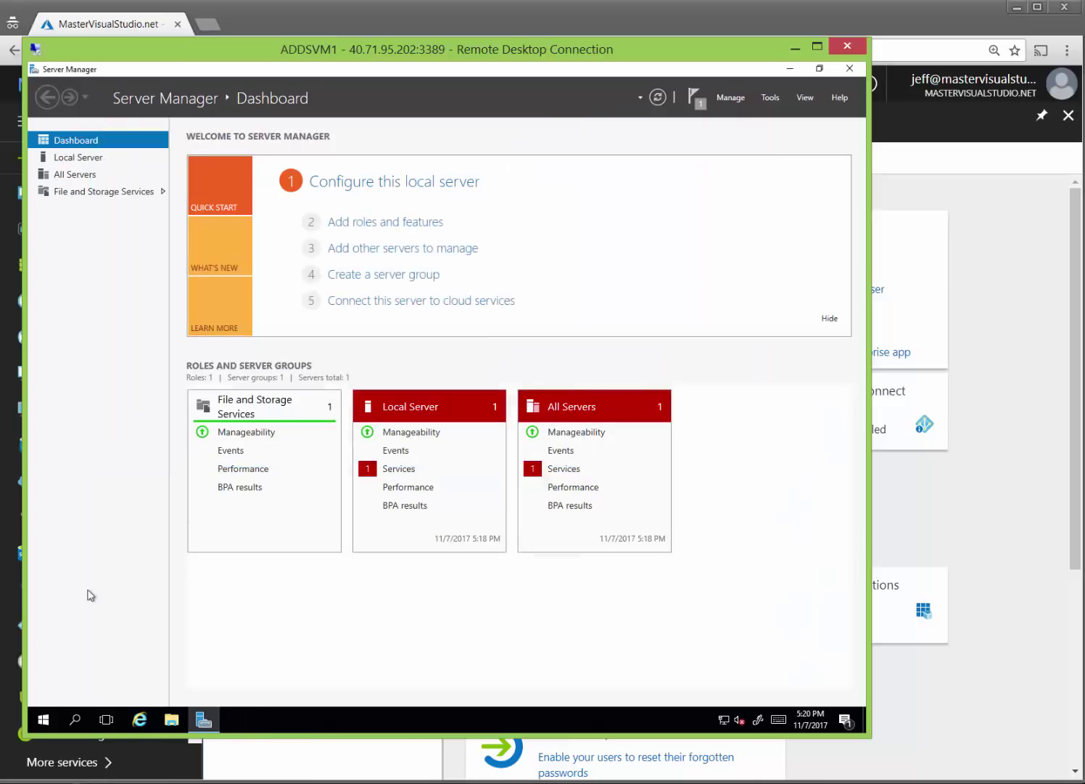
Disconnect the ADDSVM1 remote desktop session from the Start menu's power options.
left_click(43, 719)
left_click(44, 720)
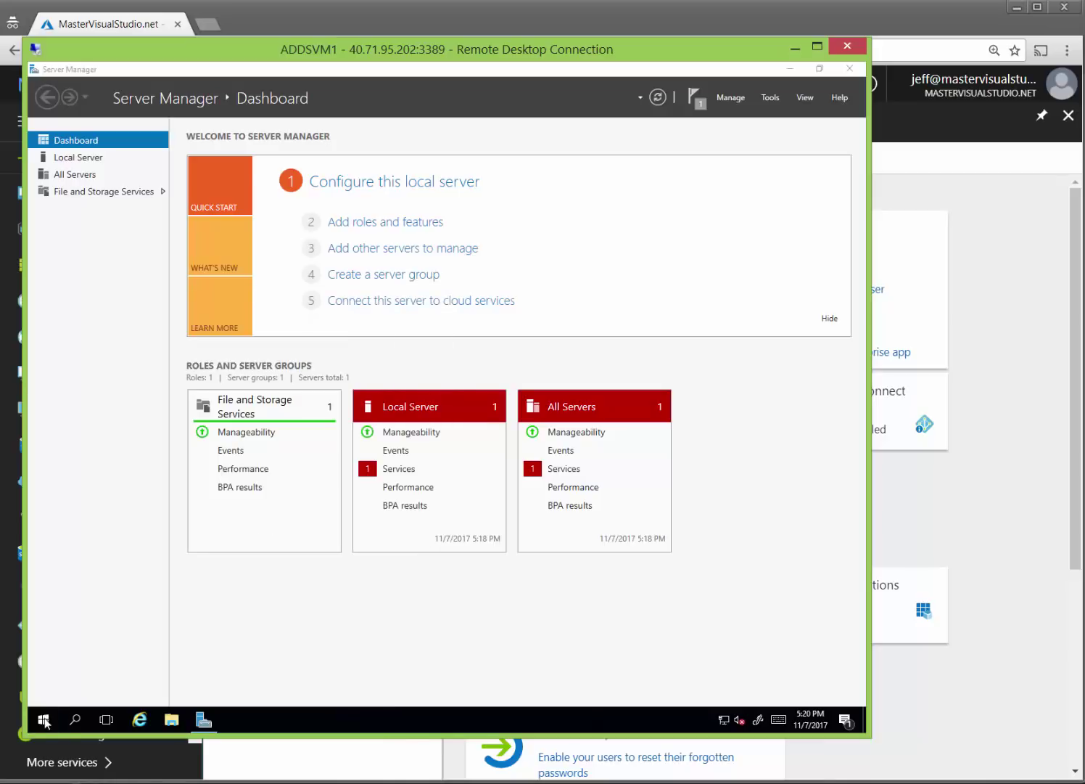
left_click(43, 721)
left_click(44, 627)
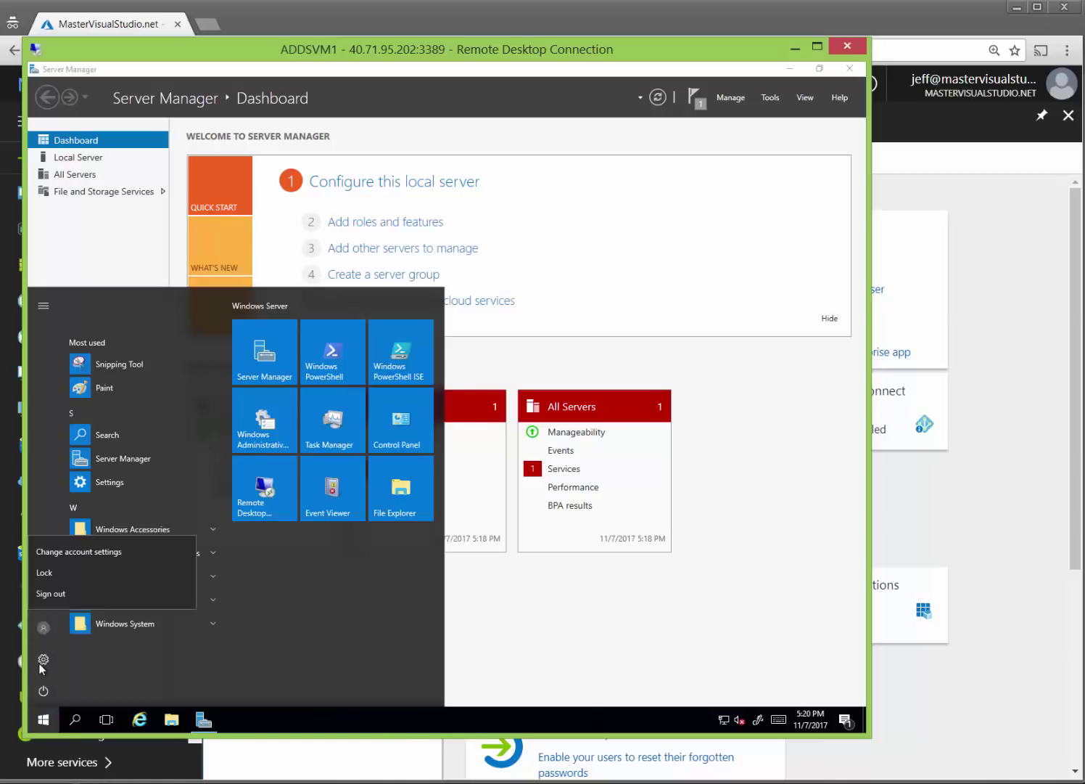
left_click(44, 691)
left_click(43, 691)
left_click(73, 613)
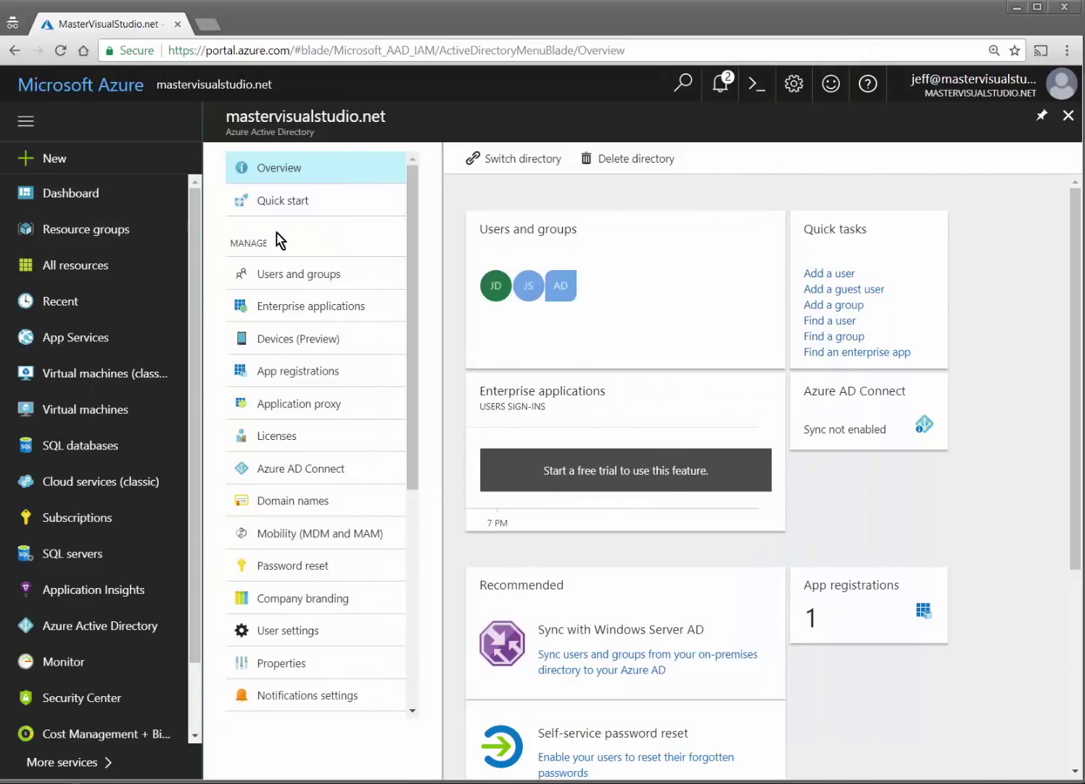
Open the ADDSTest resource group from Resource groups and scroll through its 15 resources.
left_click(91, 89)
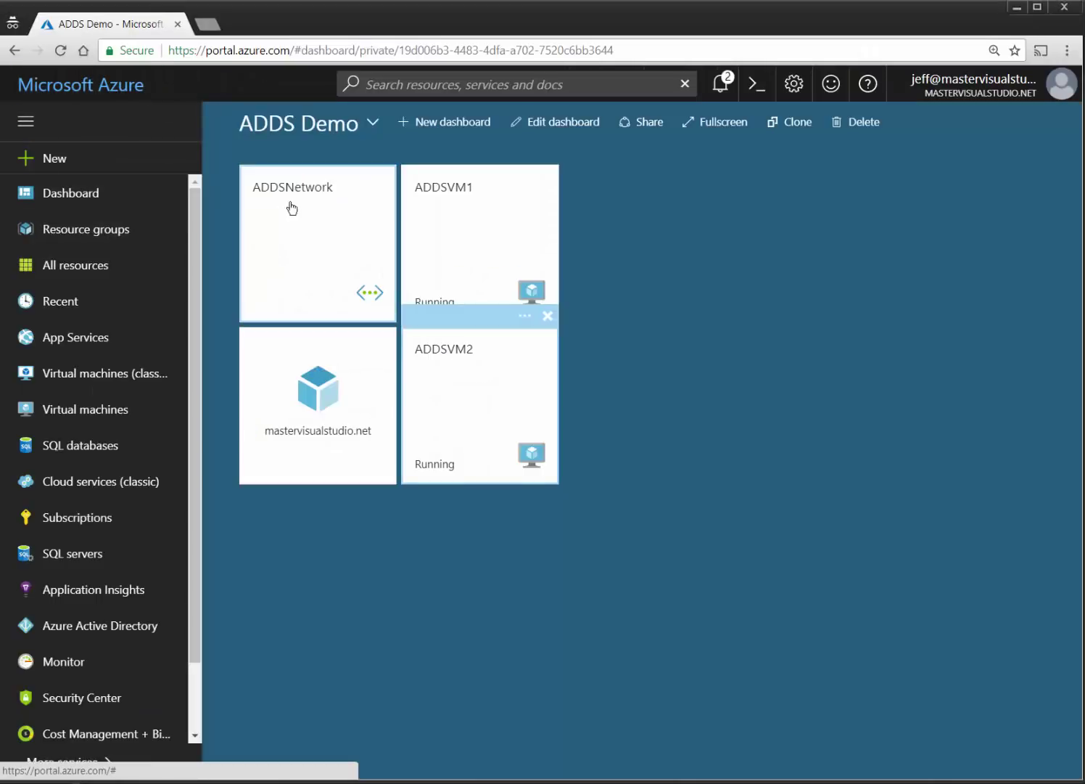
left_click(75, 236)
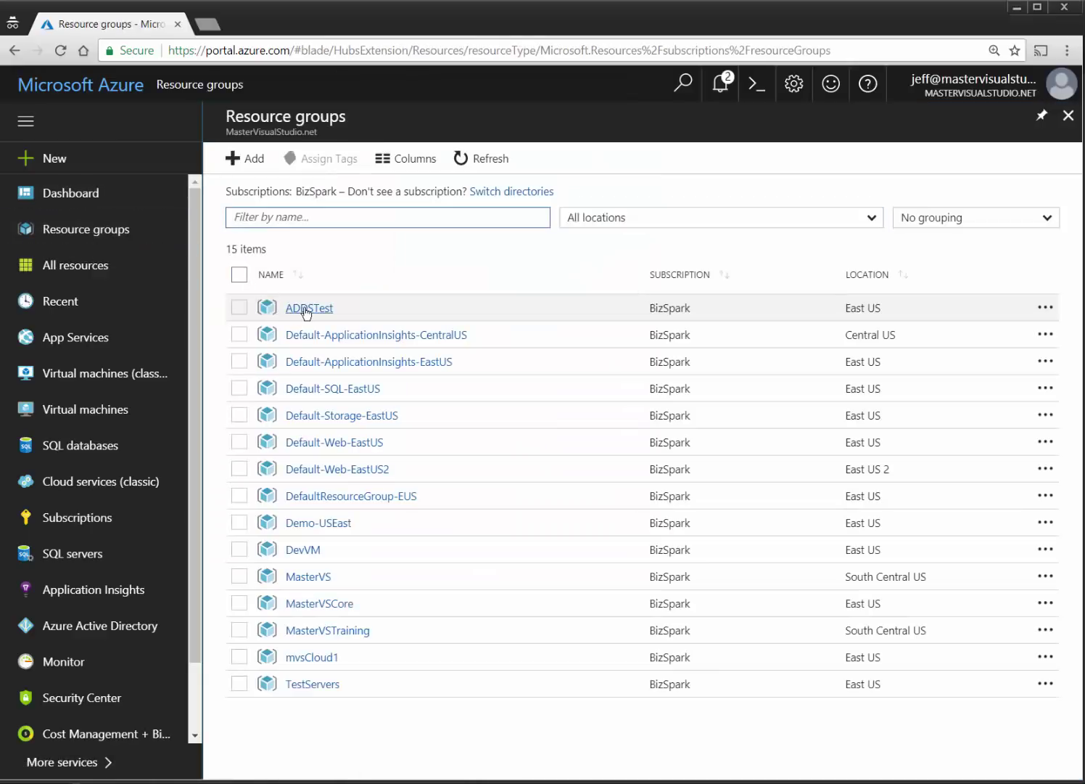
left_click(305, 311)
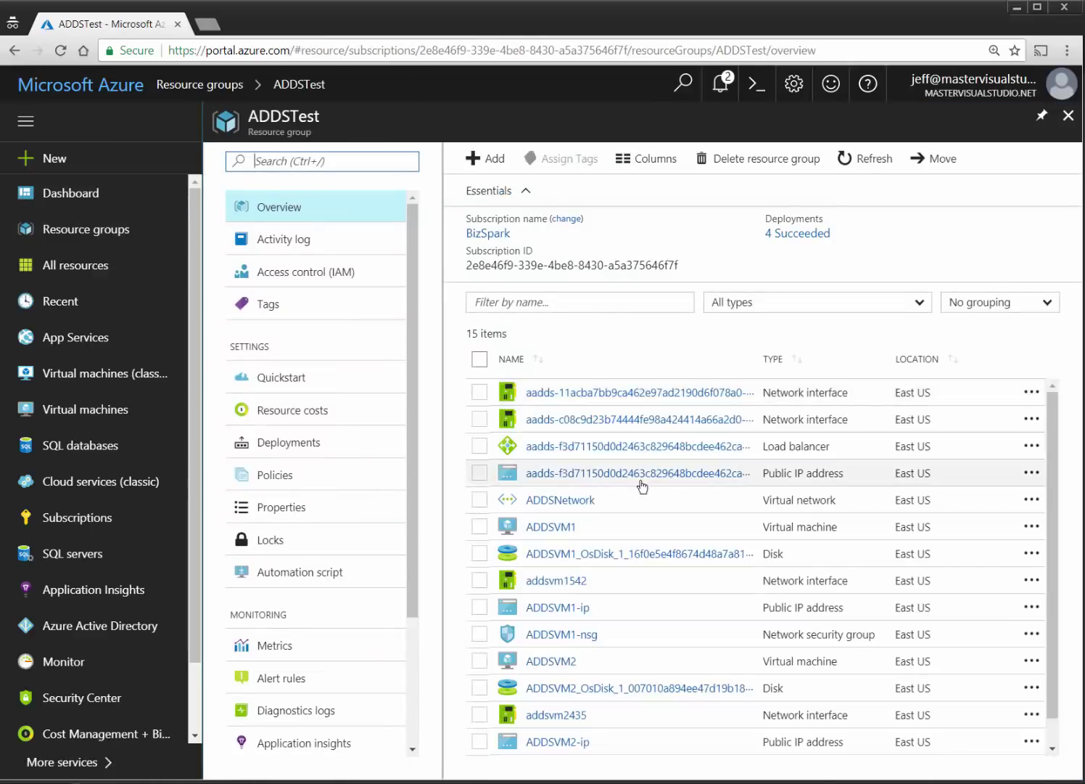
scroll(649, 573, "down", 1)
scroll(655, 599, "up", 1)
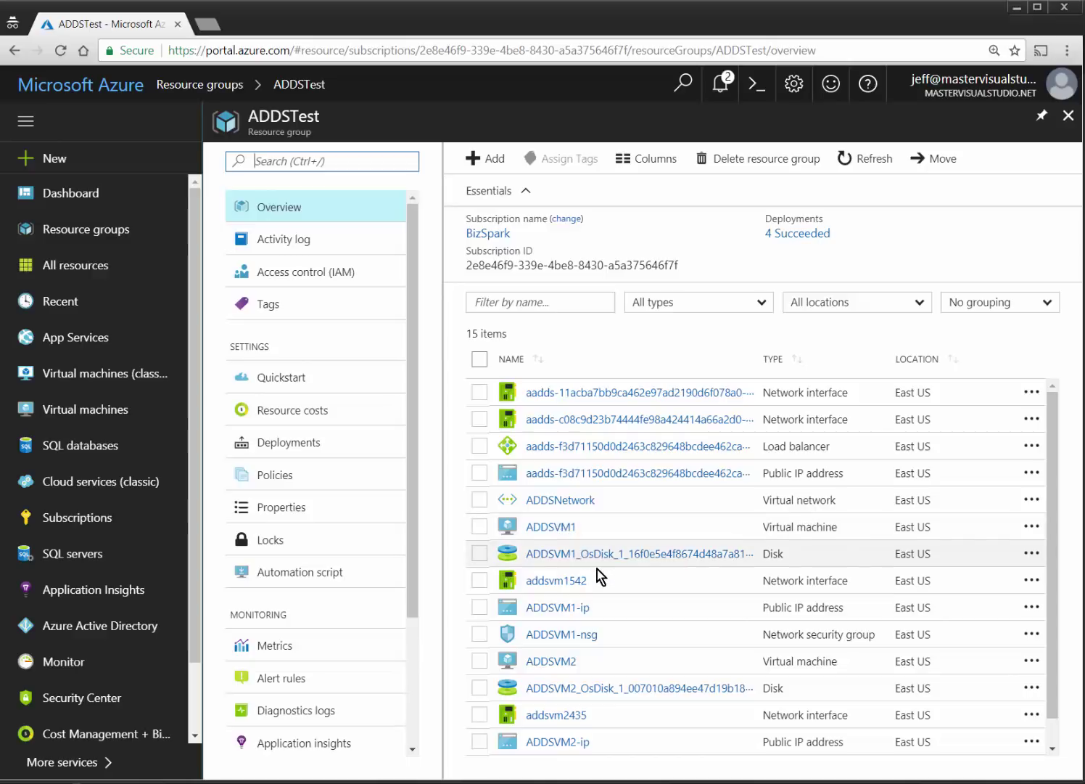
scroll(616, 580, "down", 1)
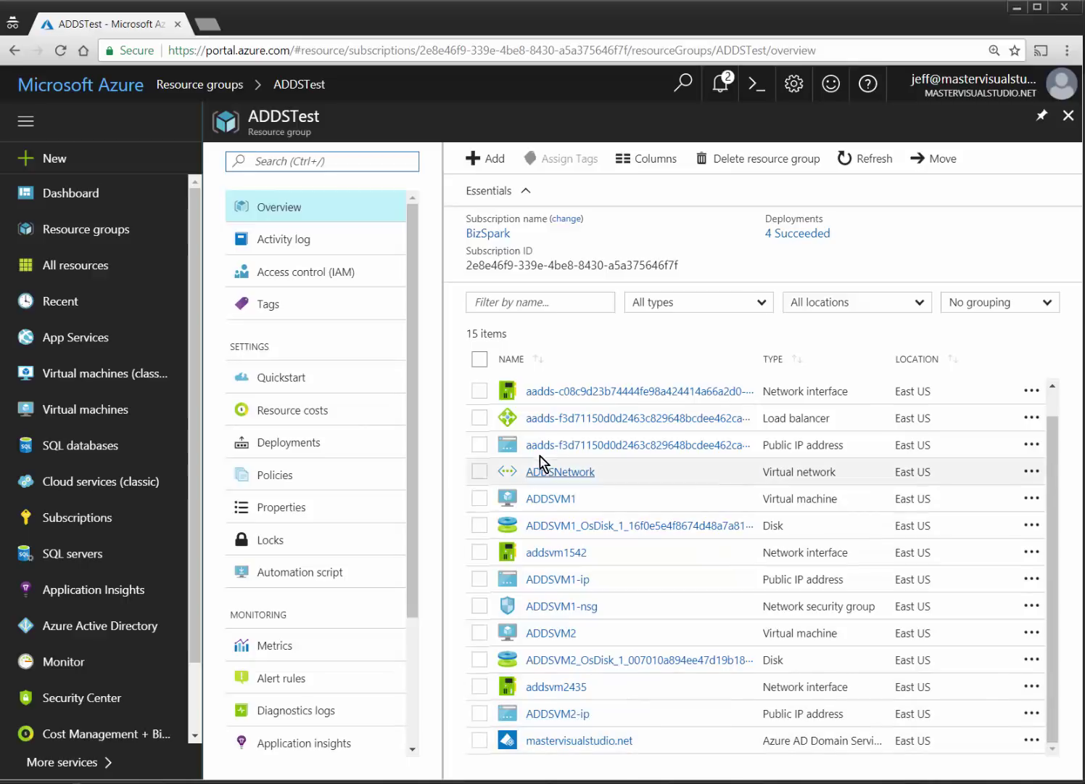
Select and clear all ADDSTest resources, then open the mastervisualstudio.net Azure Active Directory overview.
left_click(480, 360)
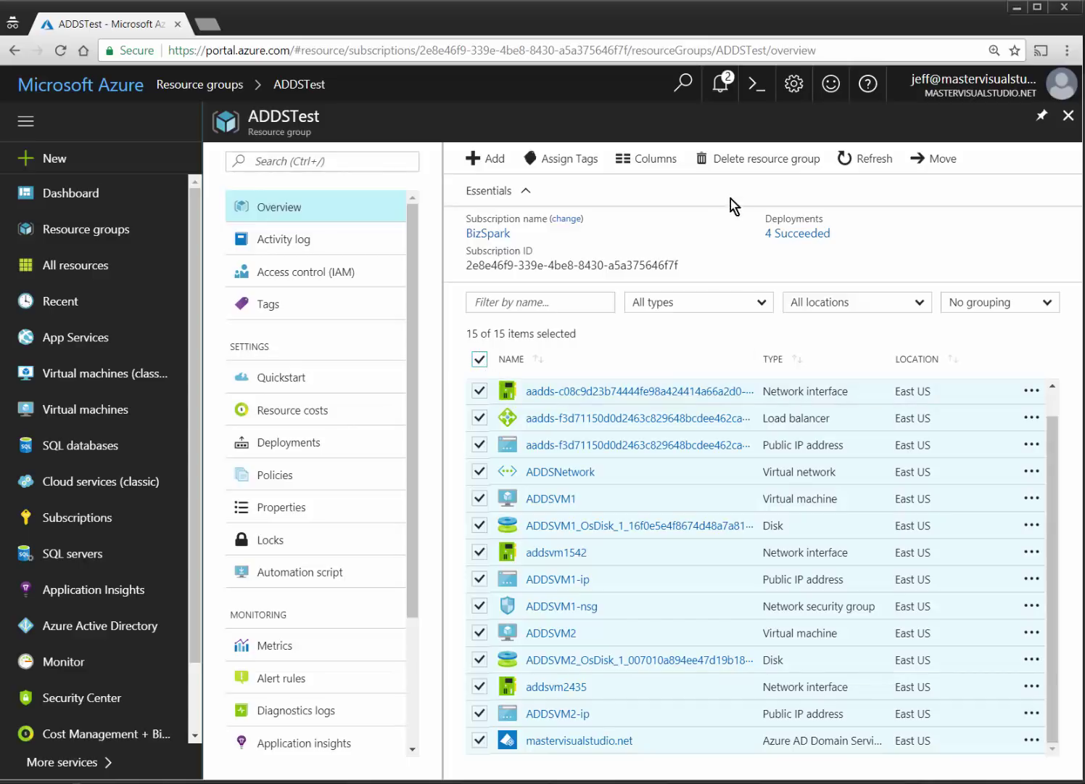
left_click(478, 362)
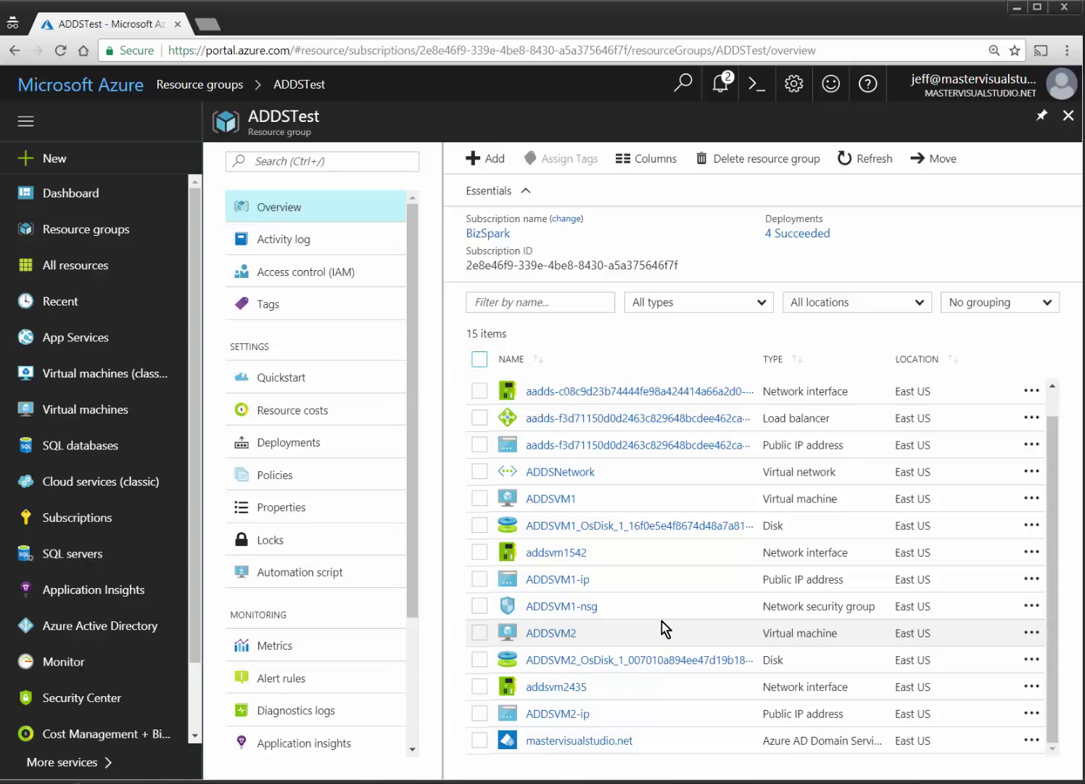
left_click(155, 625)
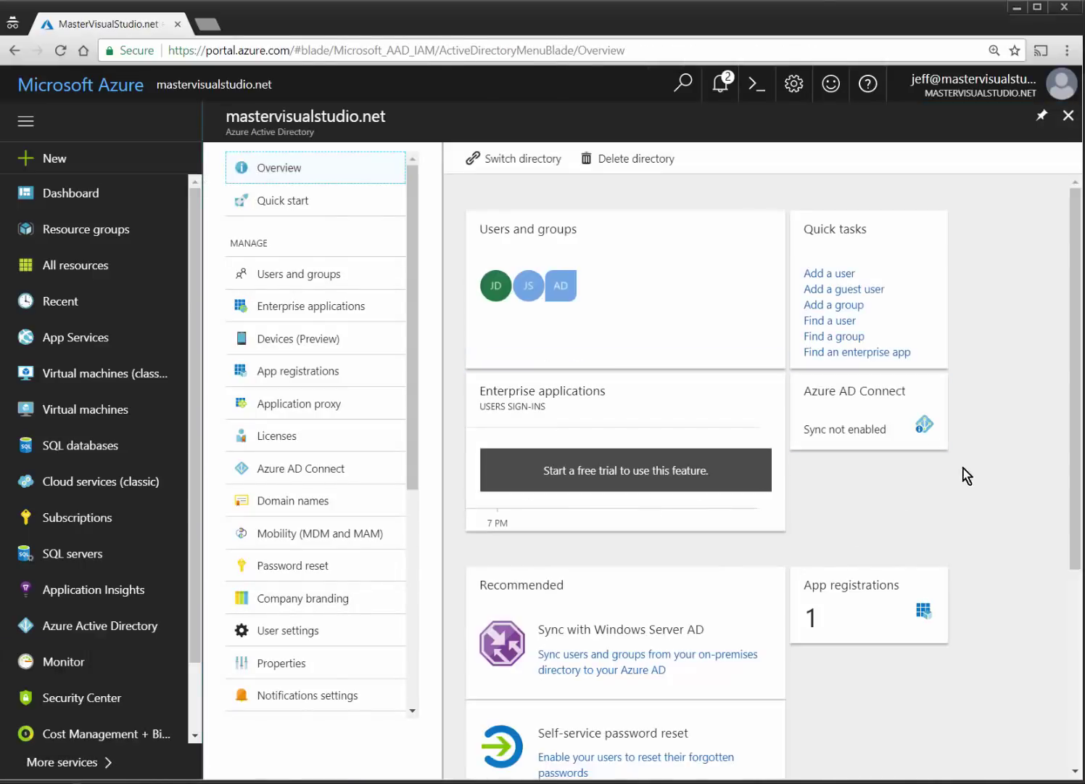